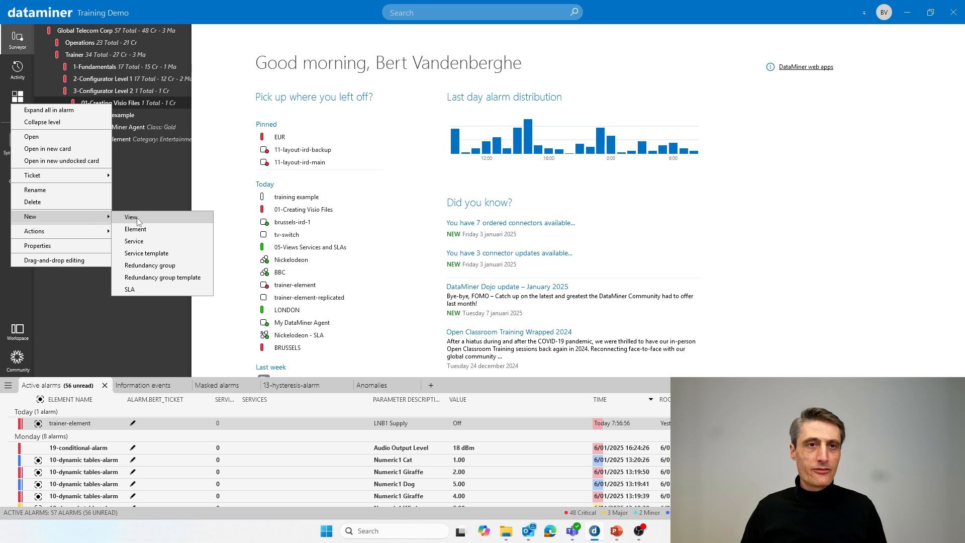
Step: Create a view under 01-Creating Visio Files named "Training" plus the trainer's first name, and open its card
type("Training Ber")
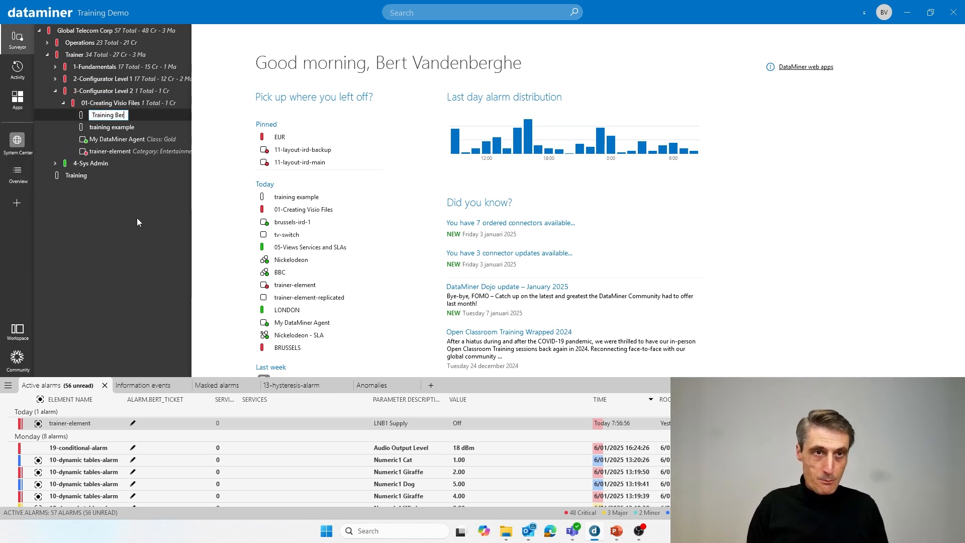
type("t")
key("Return")
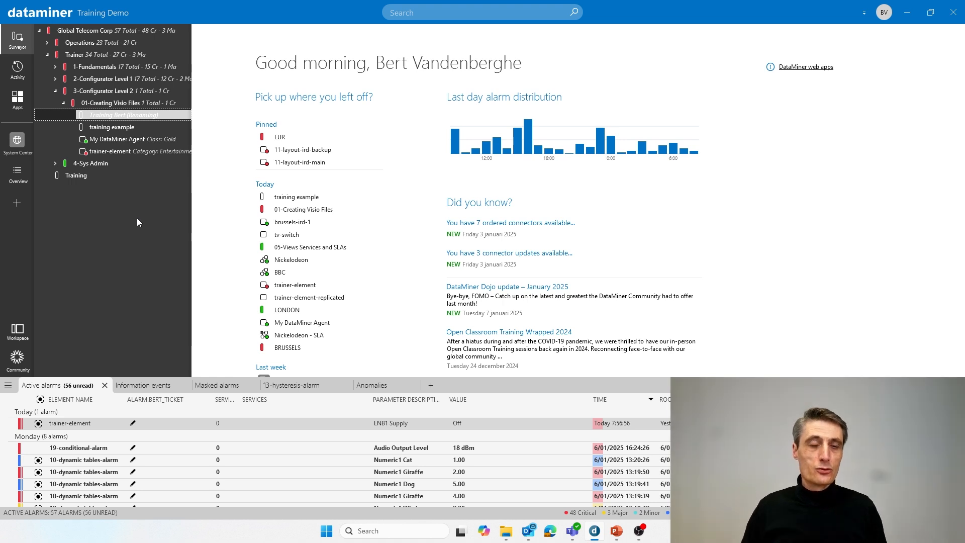
left_click(103, 115)
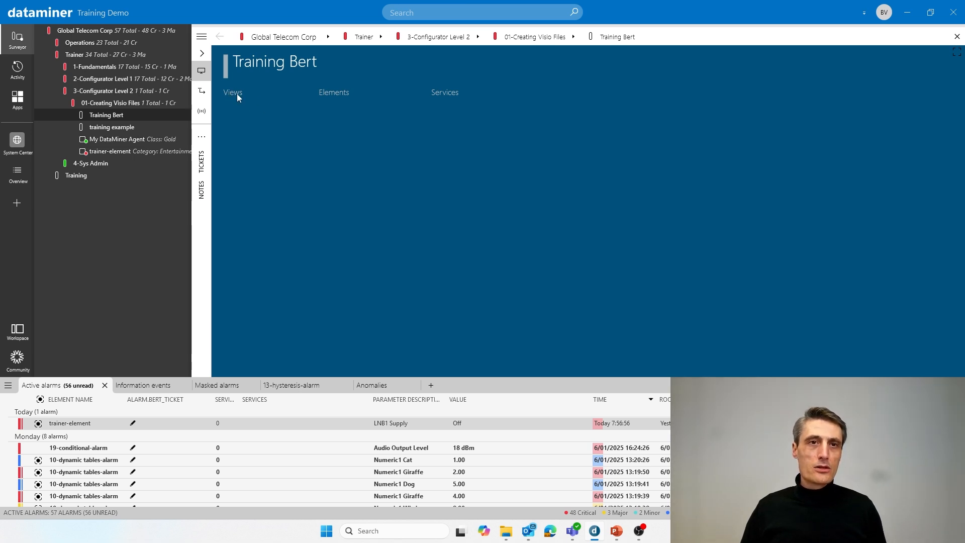
Step: Add a child view inside the new training view and keep its default name
right_click(120, 119)
mouse_move(73, 228)
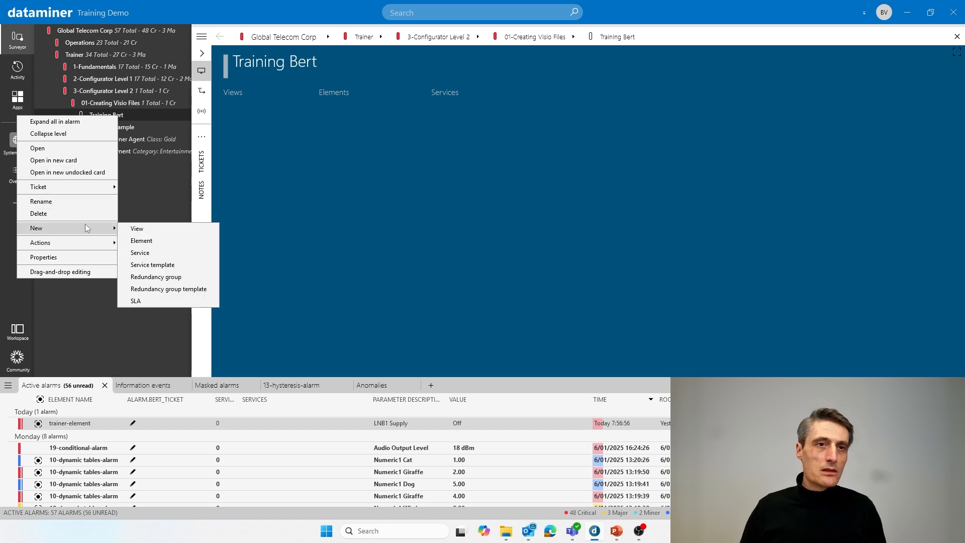
left_click(145, 228)
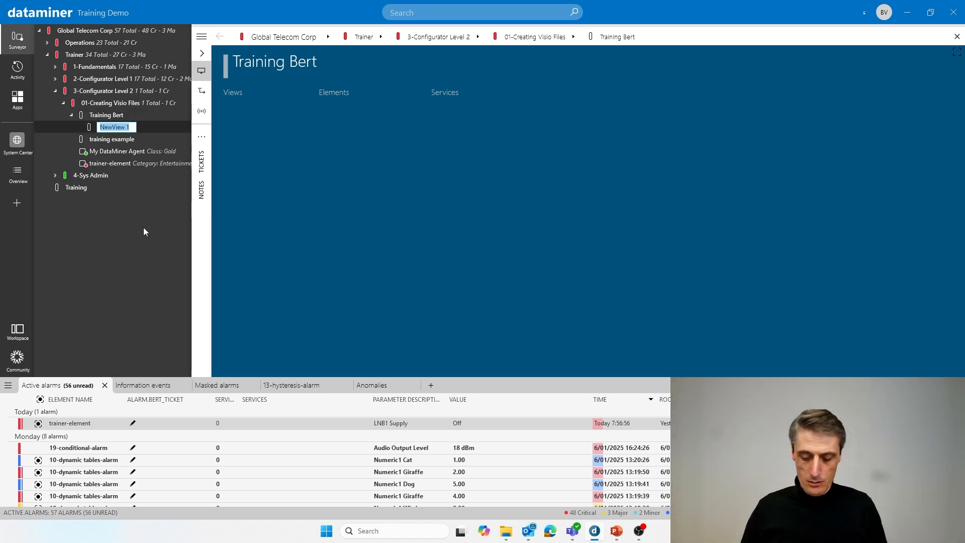
key("Return")
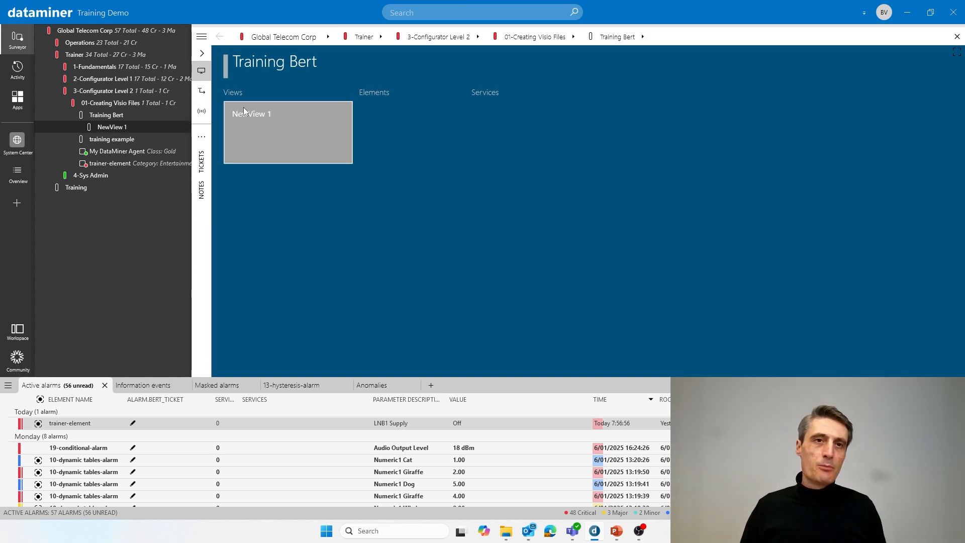
Step: Move trainer-element from 01-Creating Visio Files into the new training view in the Surveyor's editing mode, and exit editing
right_click(107, 162)
left_click(98, 410)
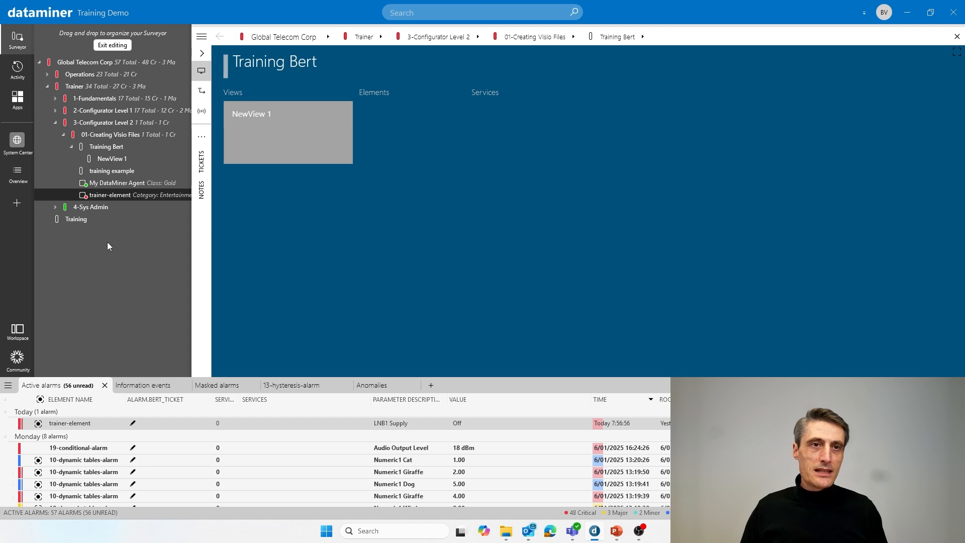
left_click_drag(112, 195, 131, 149)
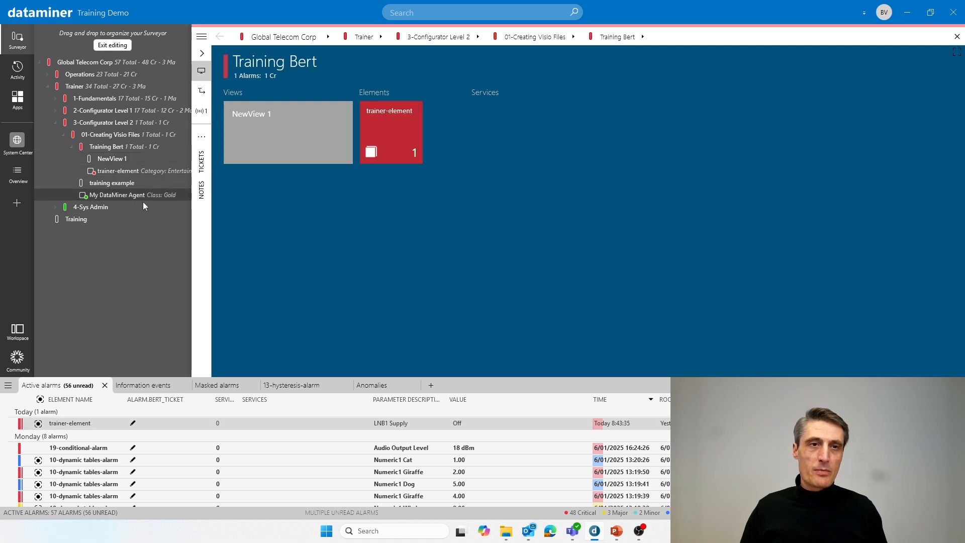
left_click(116, 47)
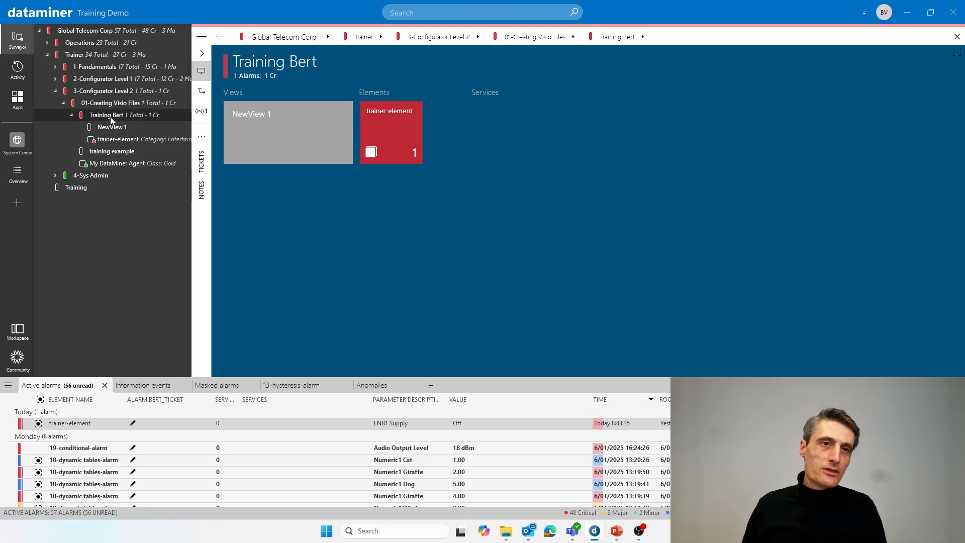
Step: View the visual pages of My DataMiner Agent and of trainer-element in the training view
left_click(71, 115)
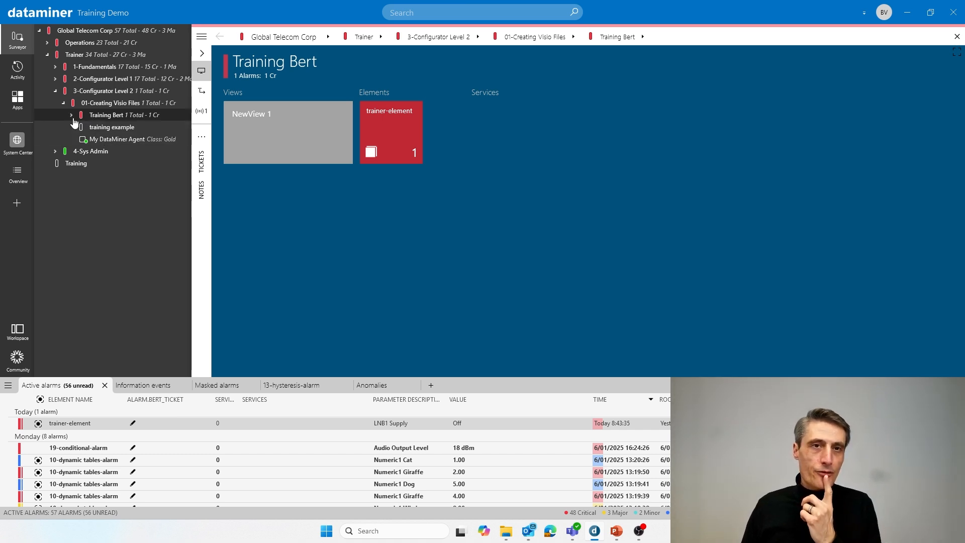
left_click(102, 139)
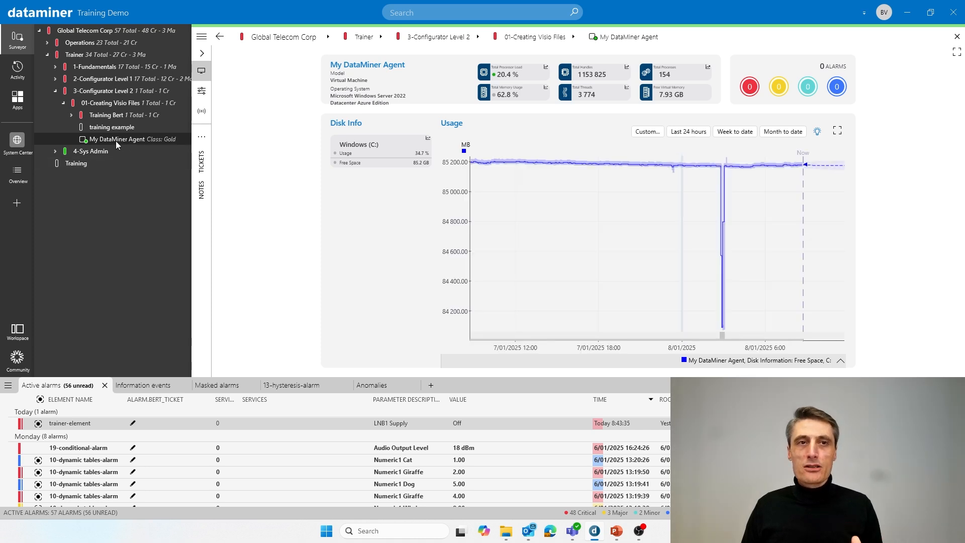
left_click(72, 116)
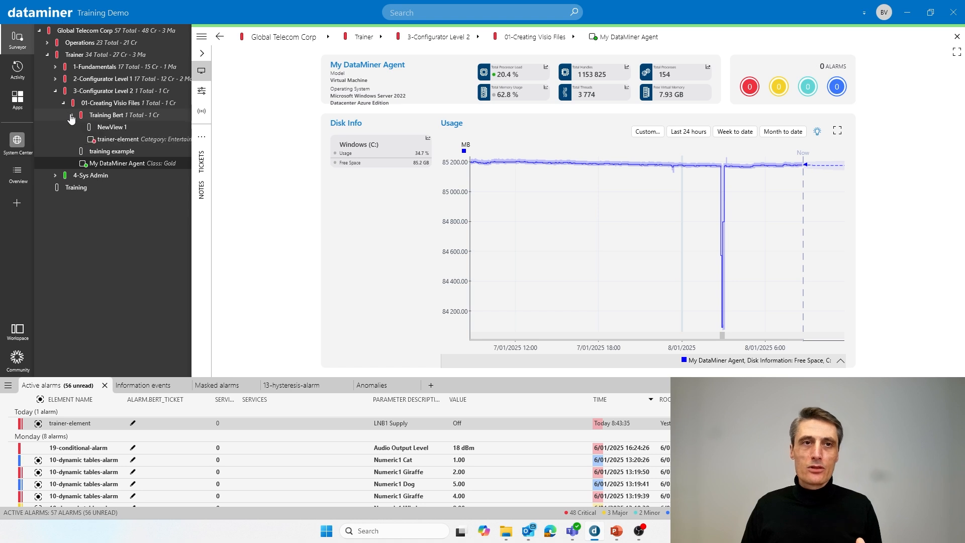
left_click(112, 139)
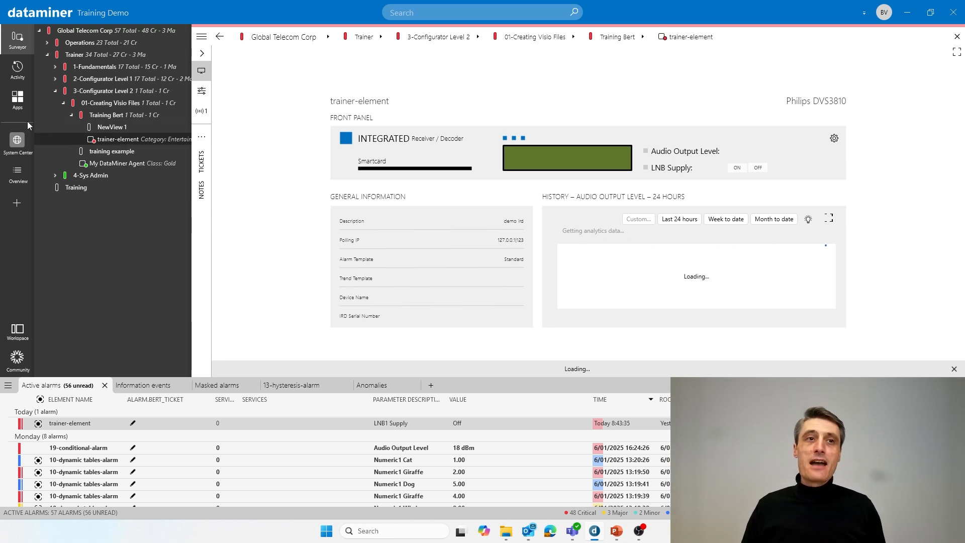
Step: Look up the Microsoft Platform protocol in Protocols & Templates, examine its assigned Visio files, and close the module
left_click(18, 98)
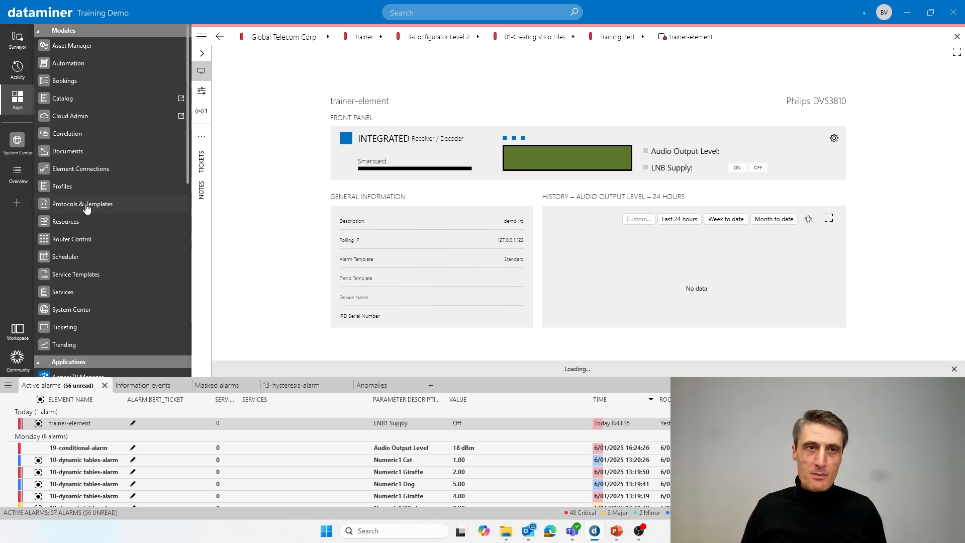
left_click(86, 208)
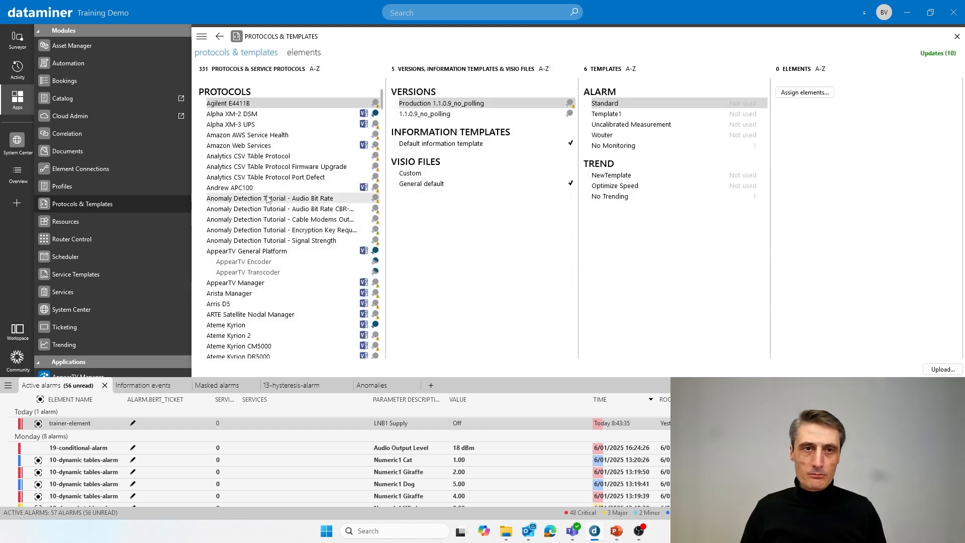
left_click(257, 208)
type("mic")
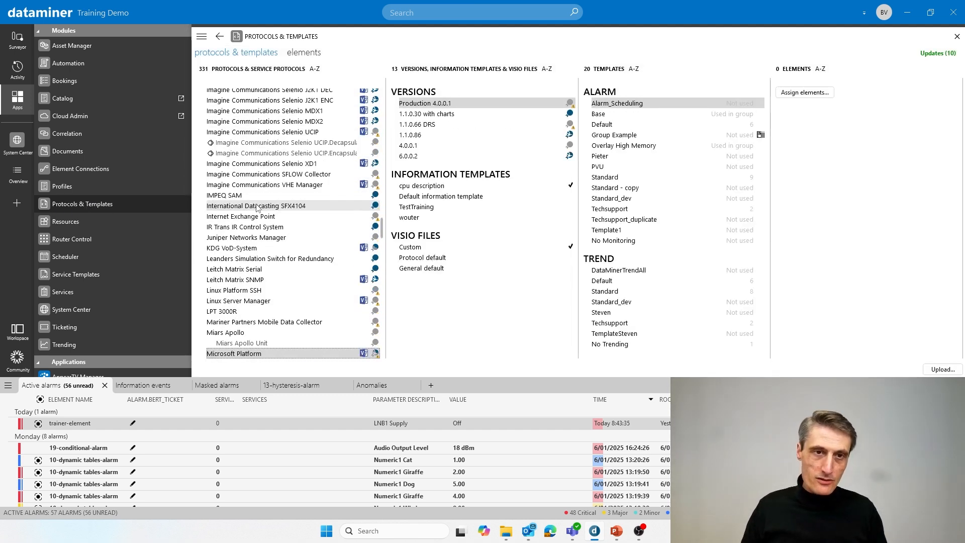
scroll(264, 215, "down", 5)
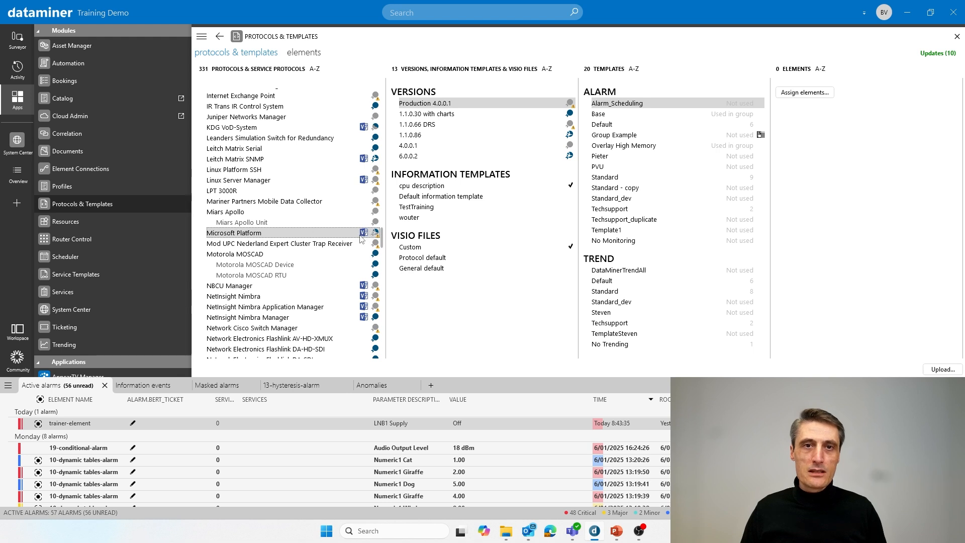
left_click(412, 248)
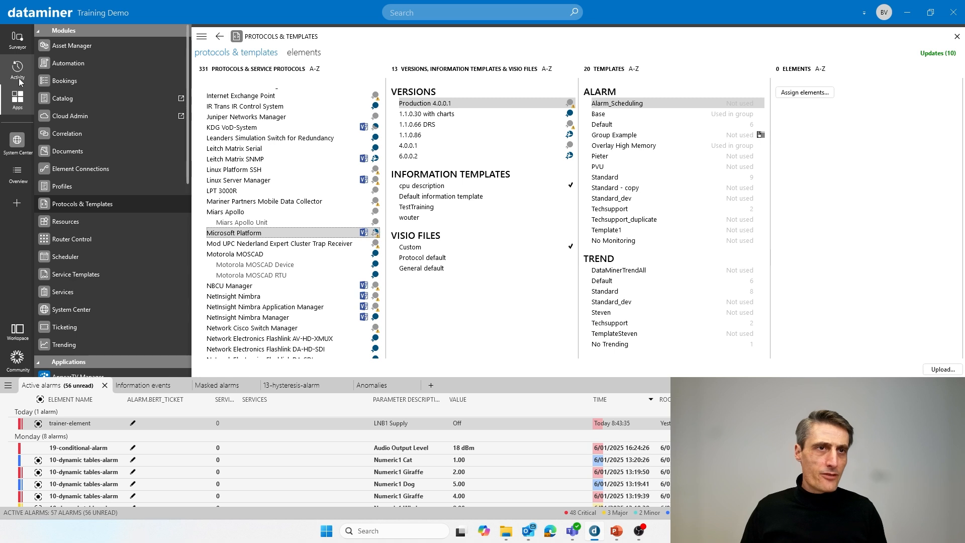
left_click(957, 36)
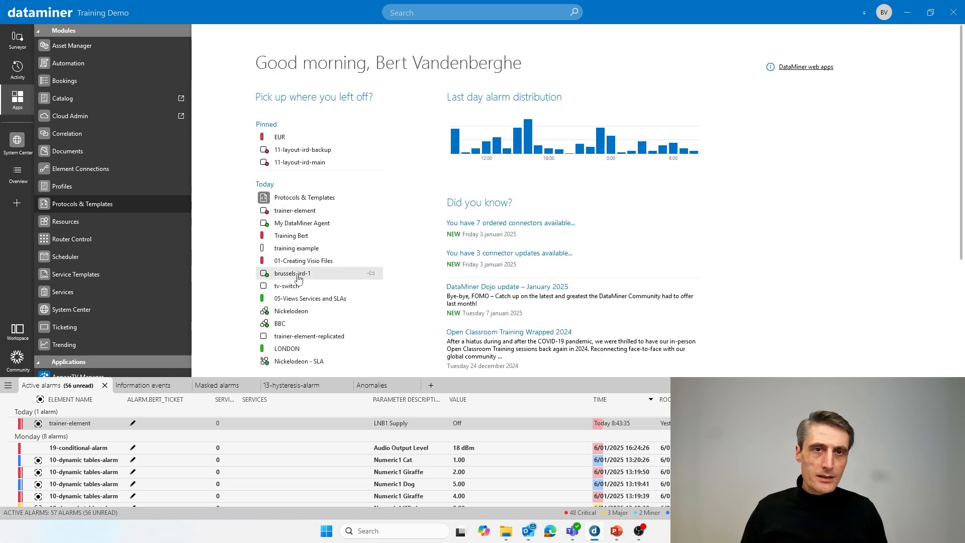
Step: Open the tv-switch element's visual page, inspect its additional element details, and close the card
left_click(308, 290)
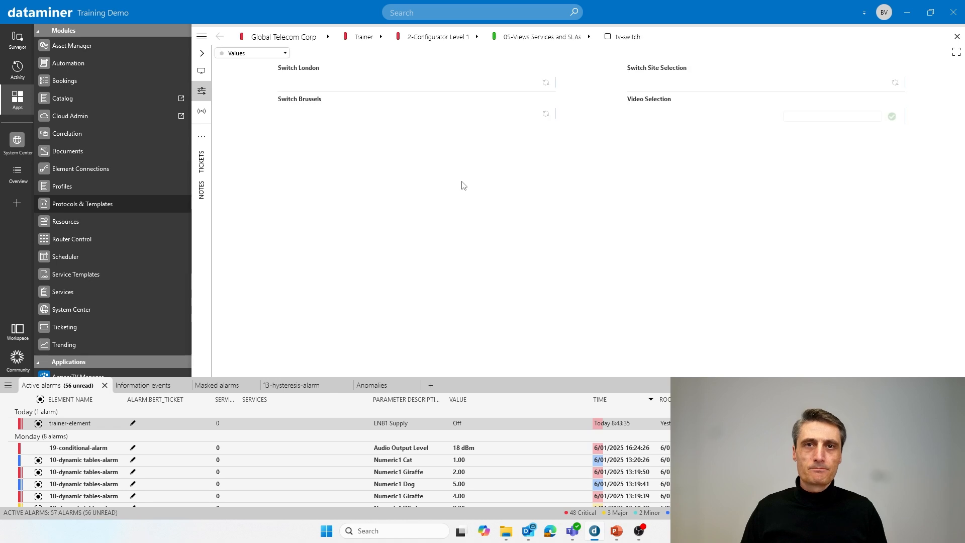
left_click(205, 74)
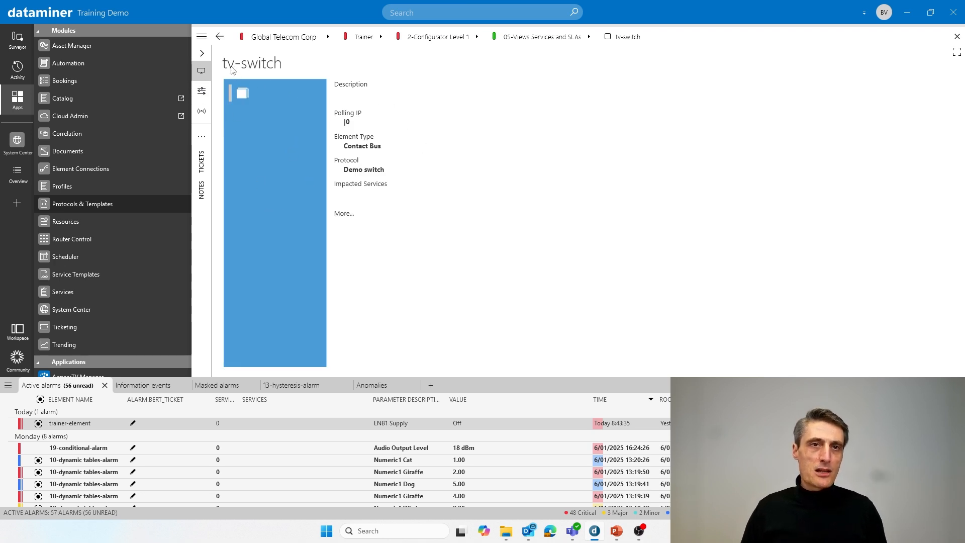
left_click(350, 217)
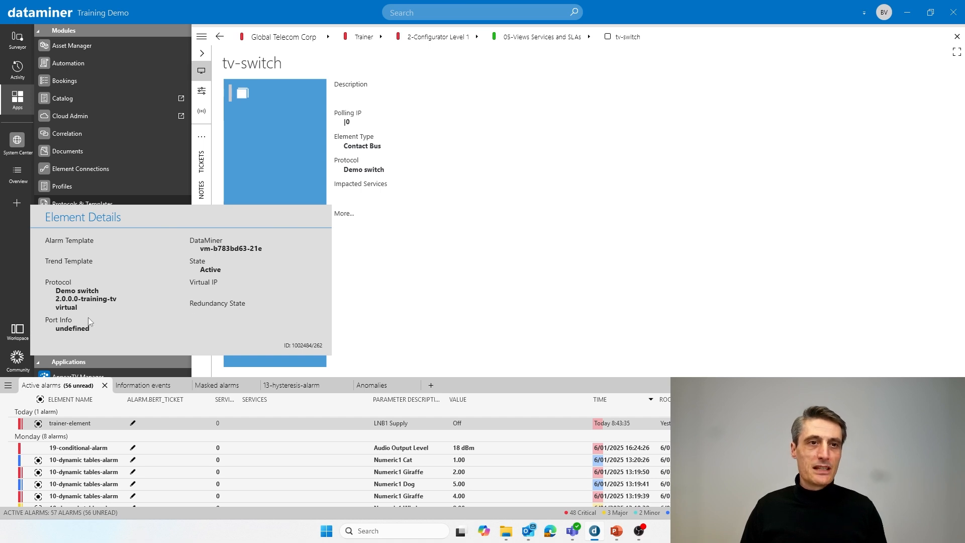
left_click(505, 225)
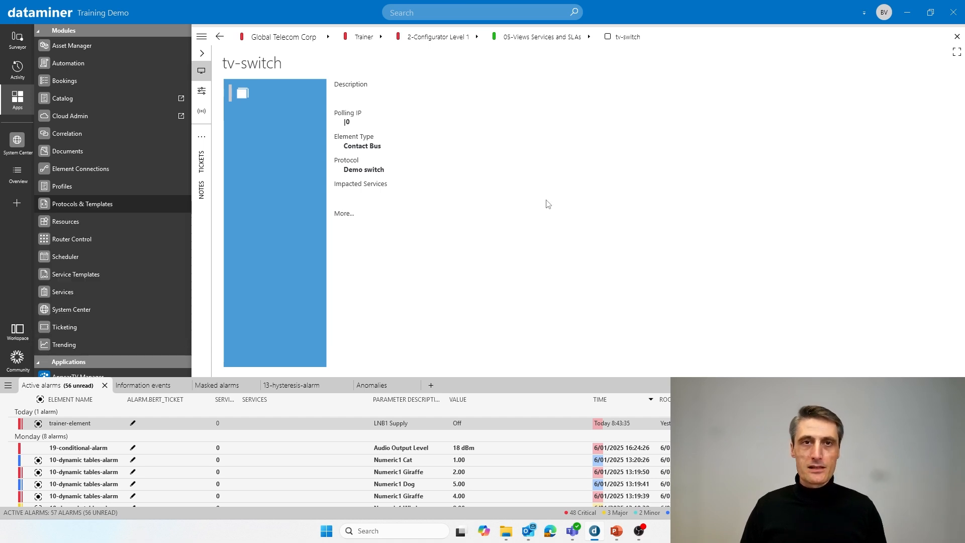
left_click(956, 37)
Step: Reopen Protocols & Templates and list the Microsoft Platform elements that use the Default and Standard alarm templates
left_click(291, 215)
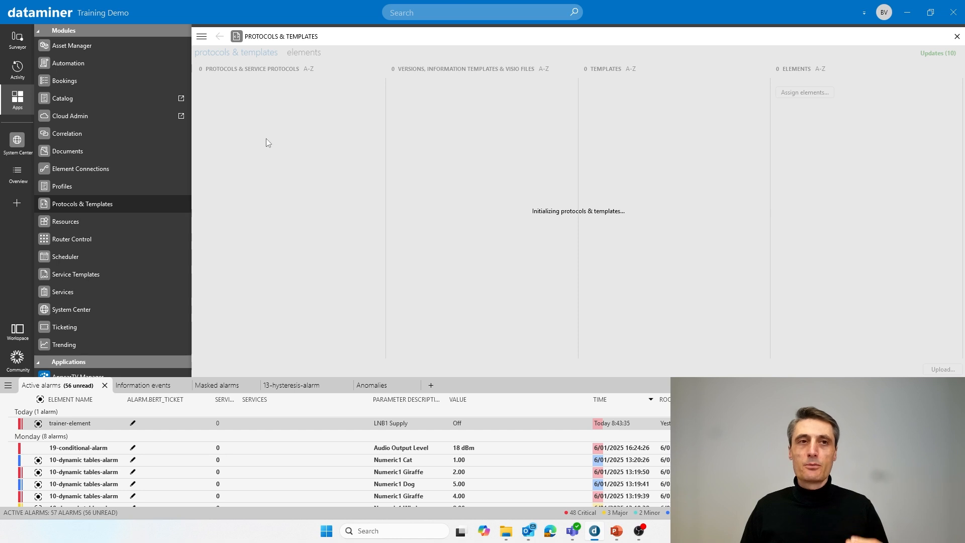
left_click(12, 44)
left_click(239, 198)
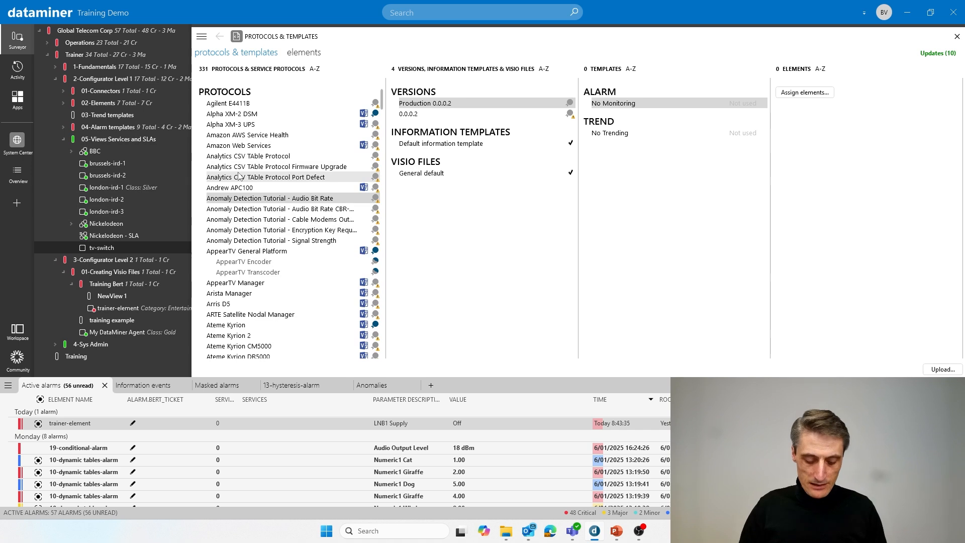
type("mic")
scroll(244, 224, "down", 8)
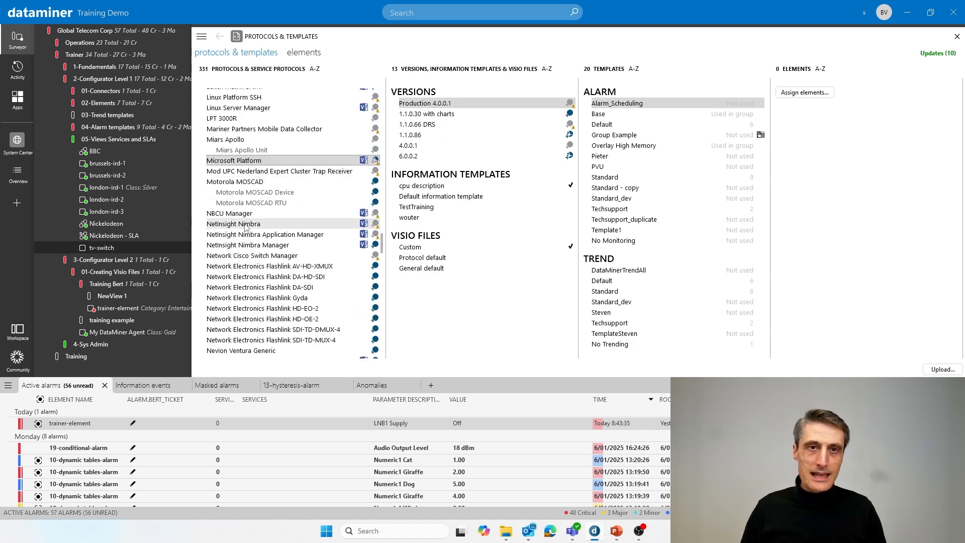
left_click(711, 124)
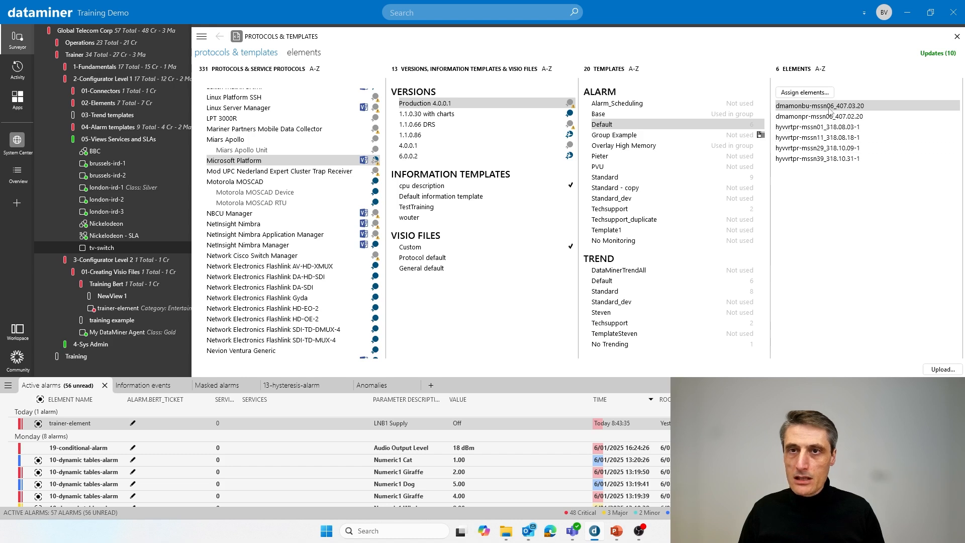
left_click(628, 177)
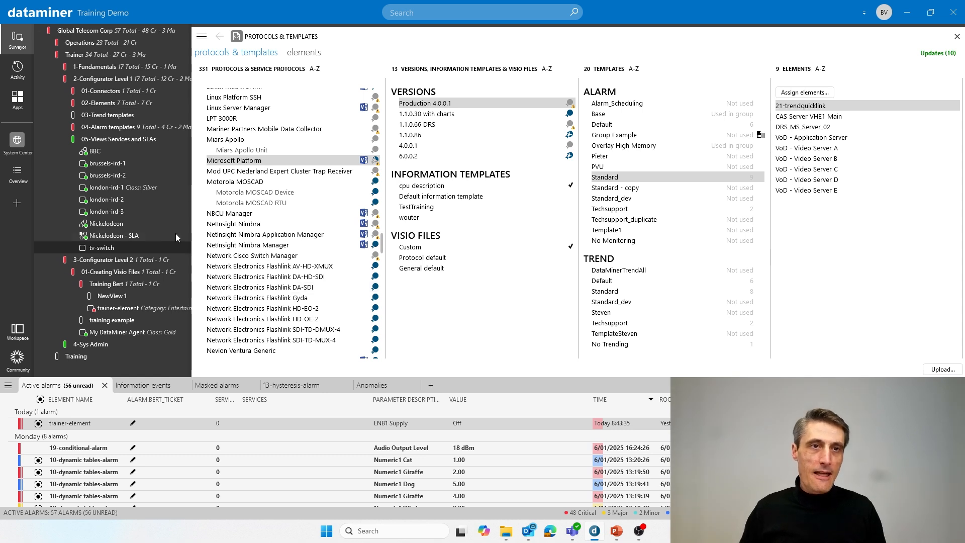
Step: Compare the visual pages of brussels-ird-1, brussels-ird-2, london-ird-2 and london-ird-3, and view the one for My DataMiner Agent
left_click(119, 167)
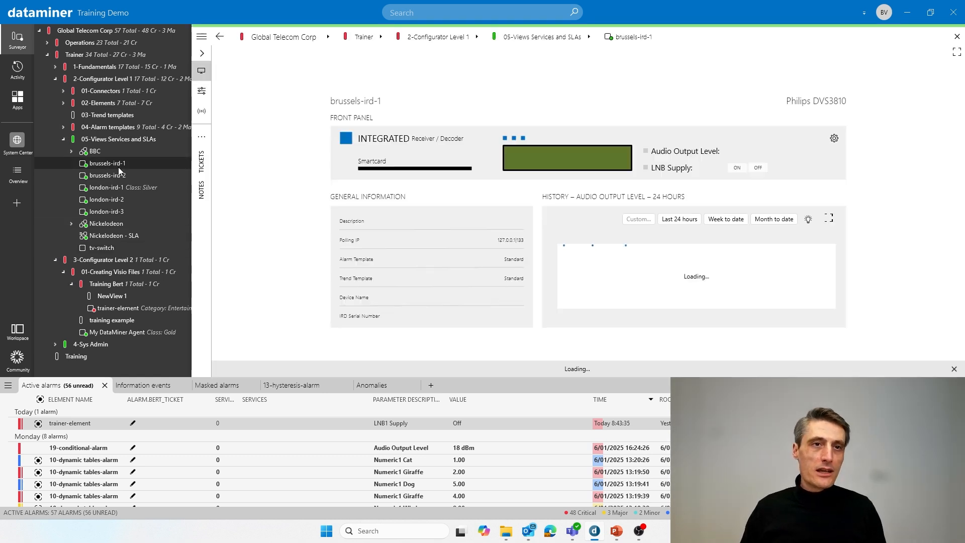
left_click(113, 177)
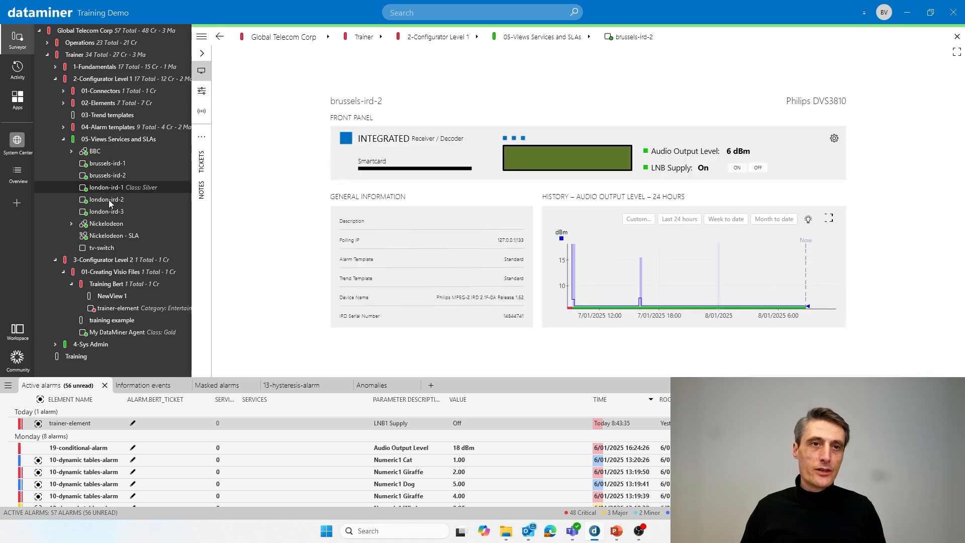
left_click(108, 200)
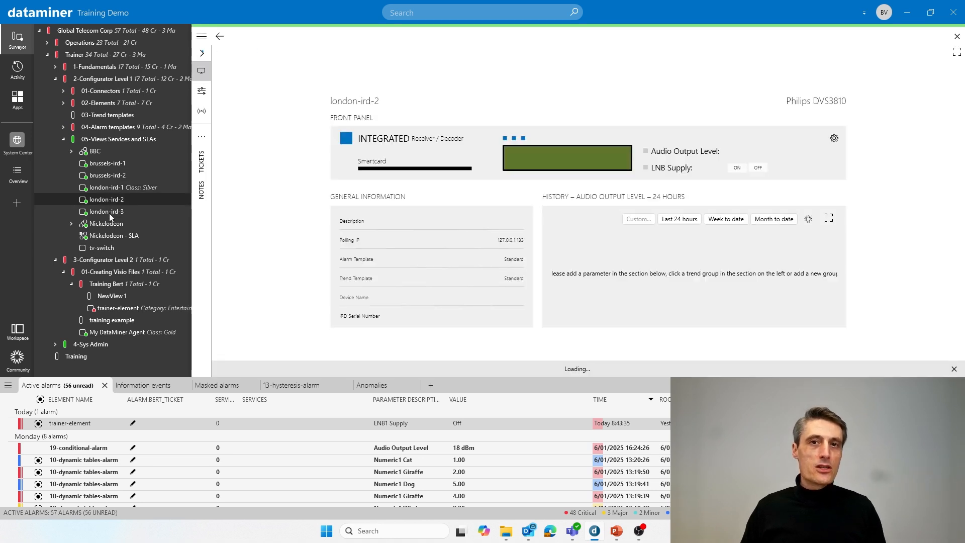
left_click(110, 214)
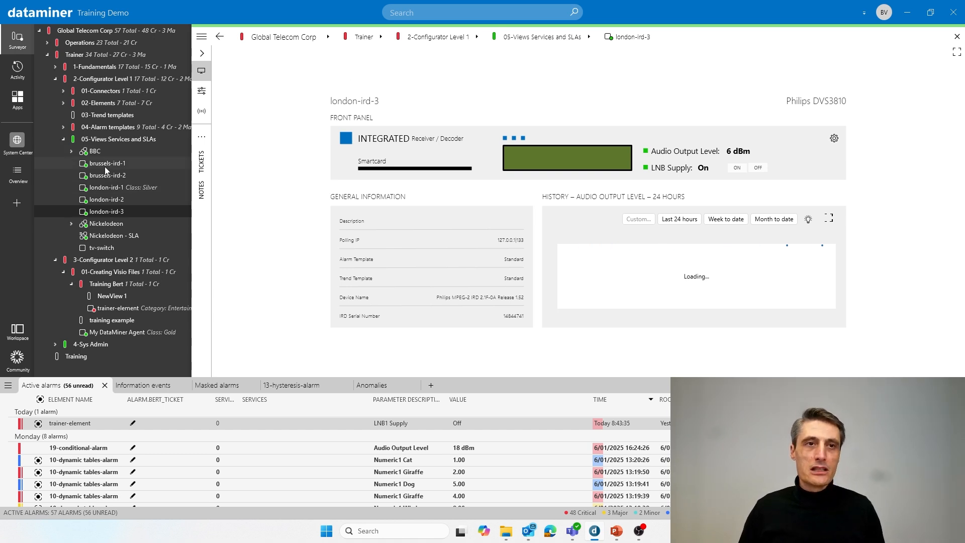
left_click(132, 159)
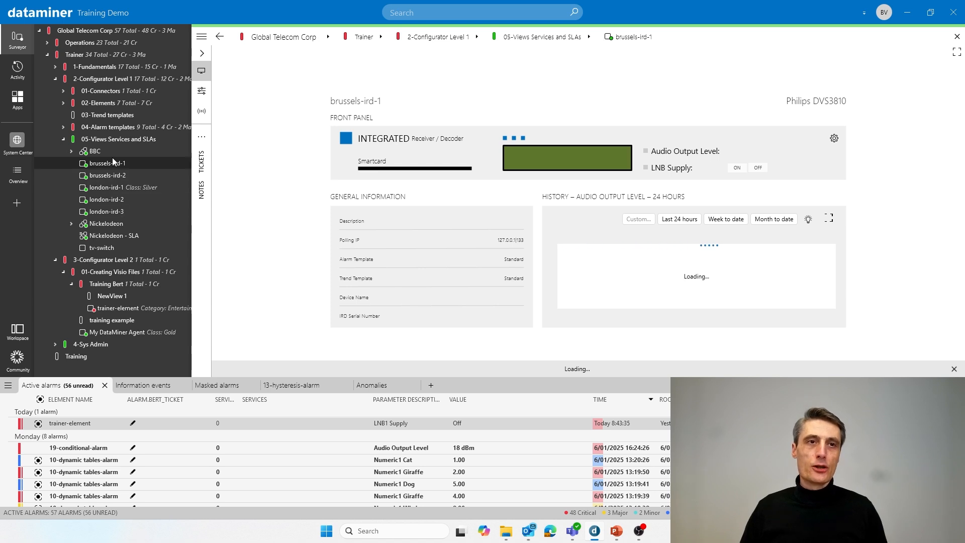
left_click(64, 140)
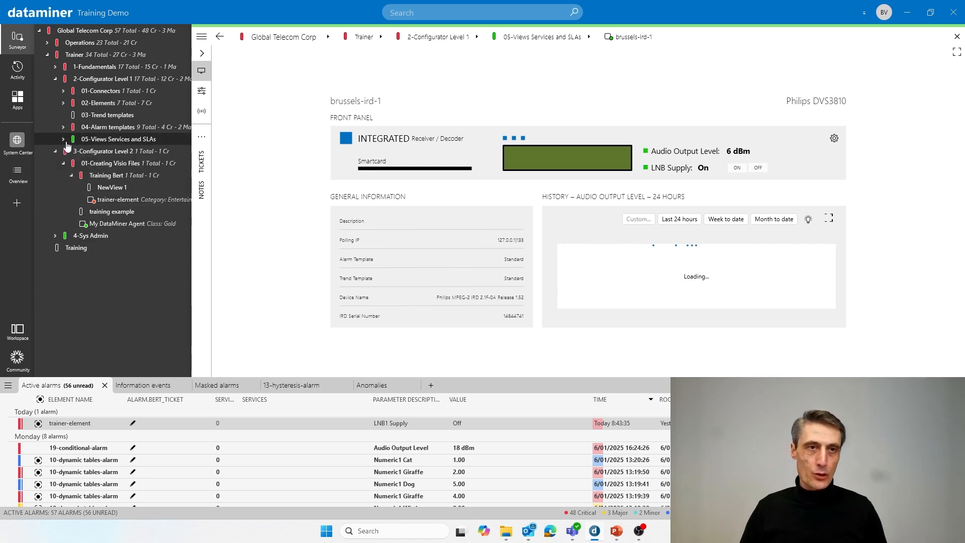
left_click(121, 224)
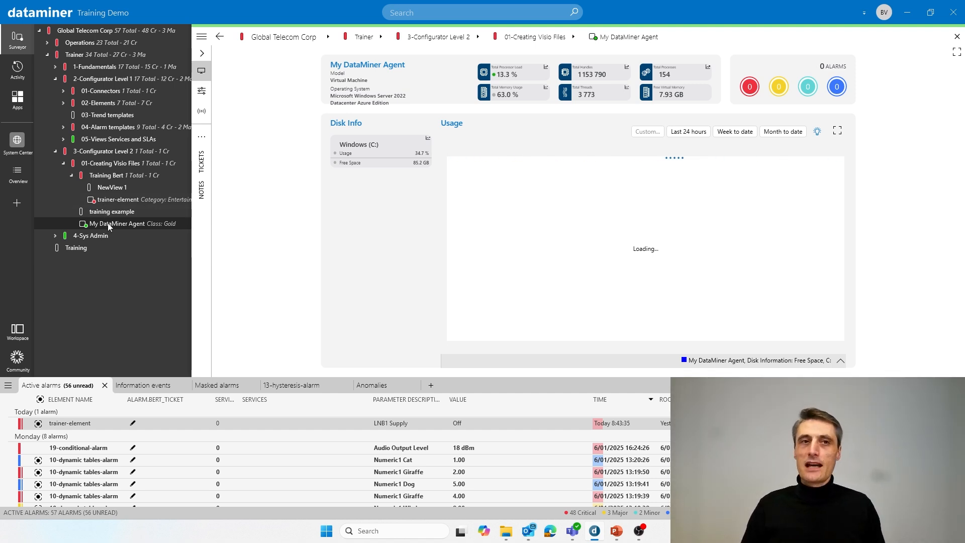
Step: View the visual page of the training view under 01-Creating Visio Files and inspect its options for setting the active Visio file
left_click(124, 177)
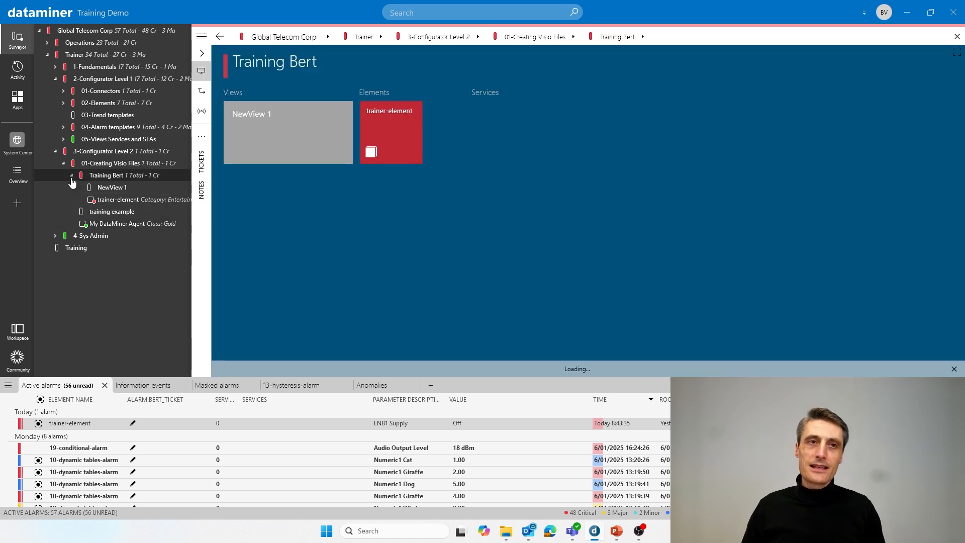
left_click(71, 176)
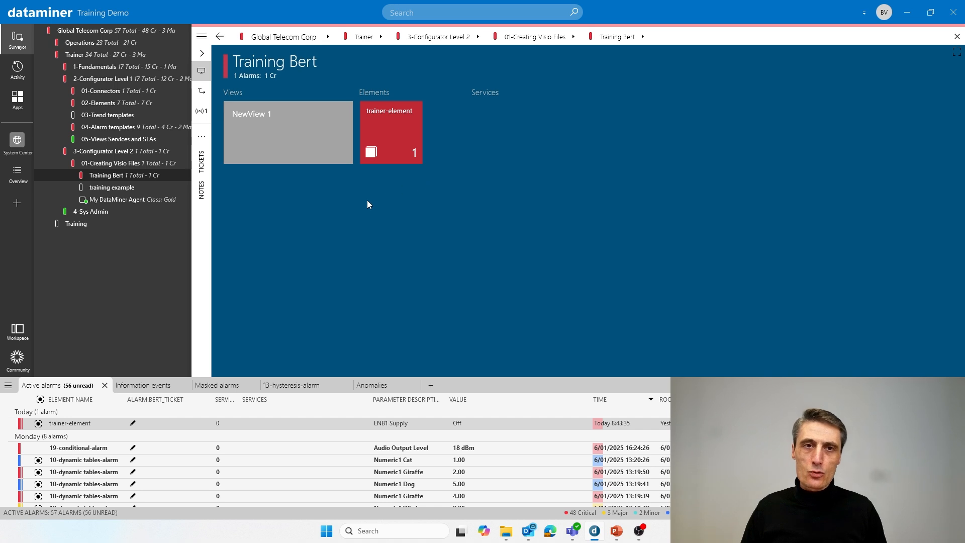
right_click(349, 199)
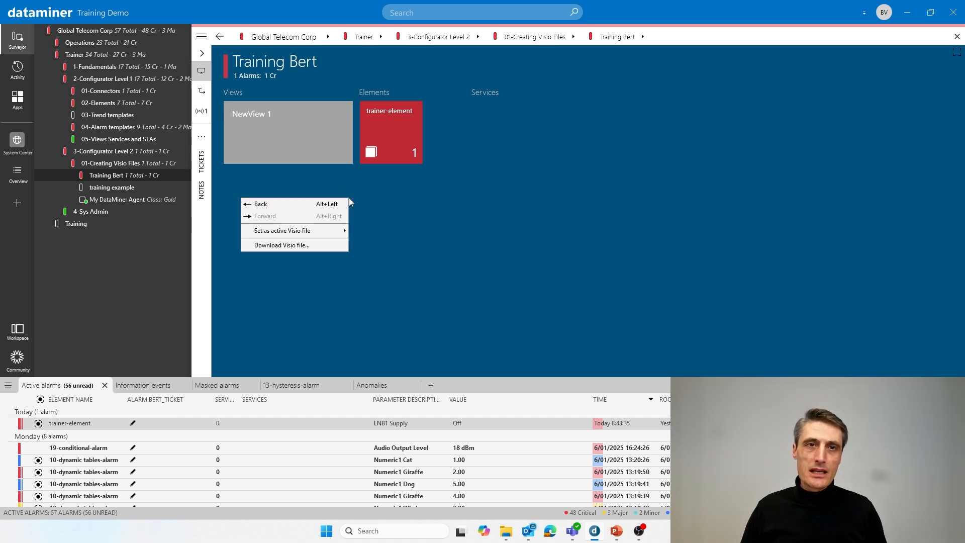
mouse_move(309, 236)
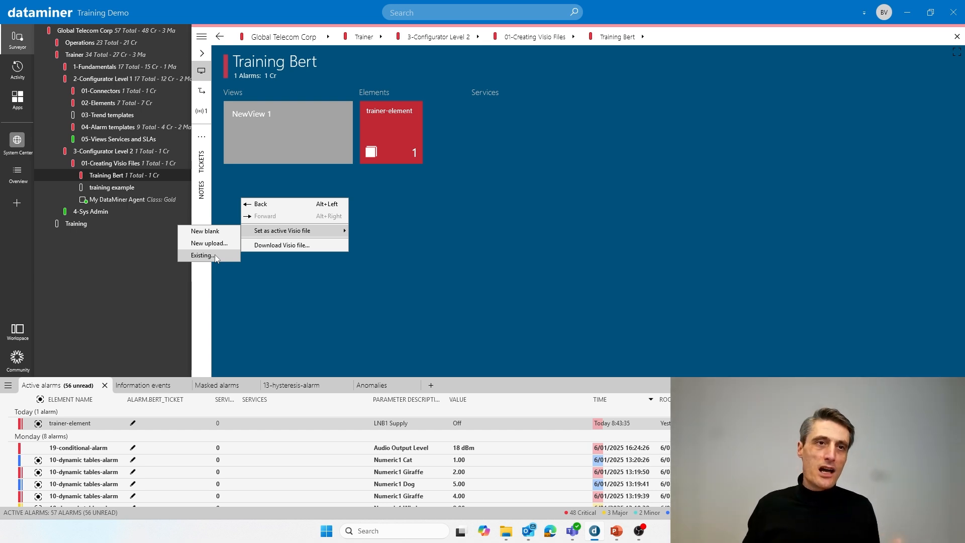
left_click(490, 184)
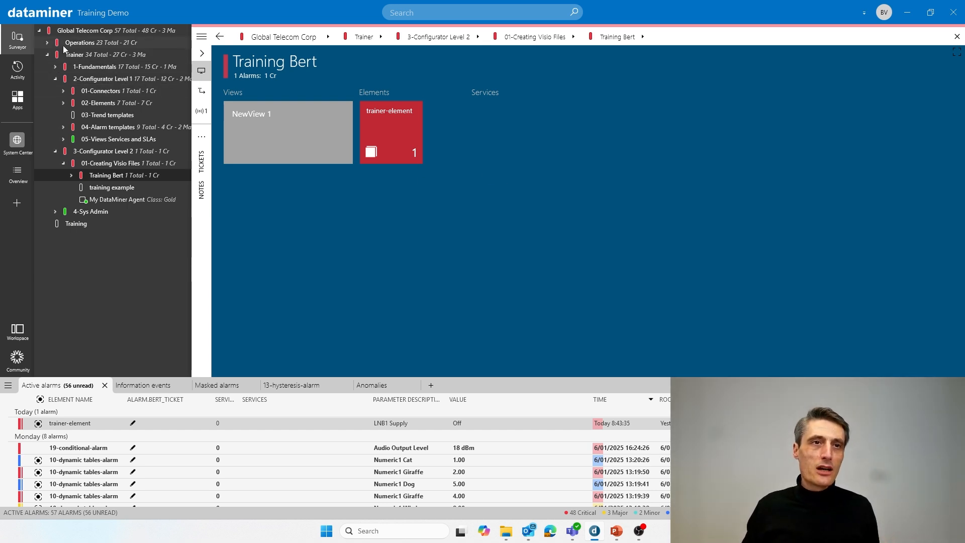
Step: Examine the visual pages of the Operations, EUR and LONDON views, and collapse the Operations branch
left_click(47, 43)
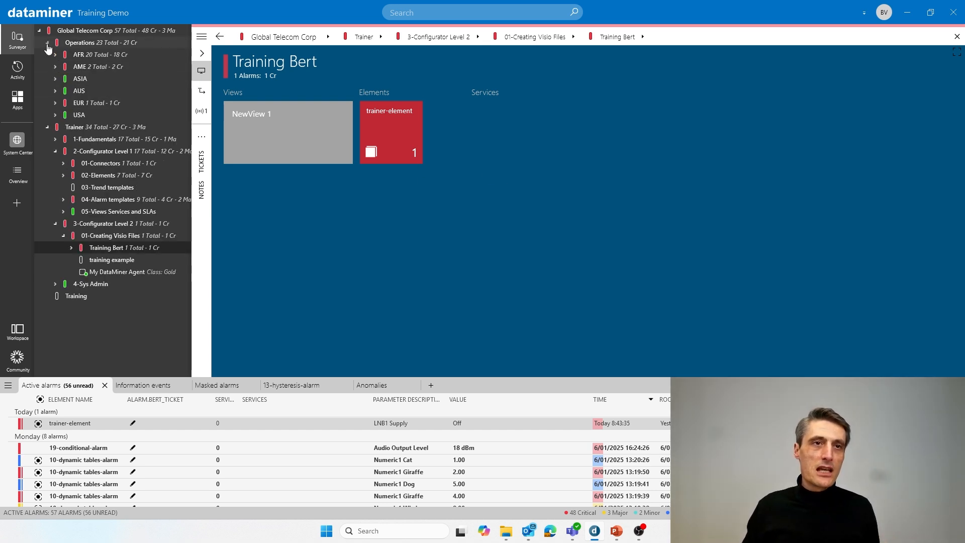
left_click(78, 43)
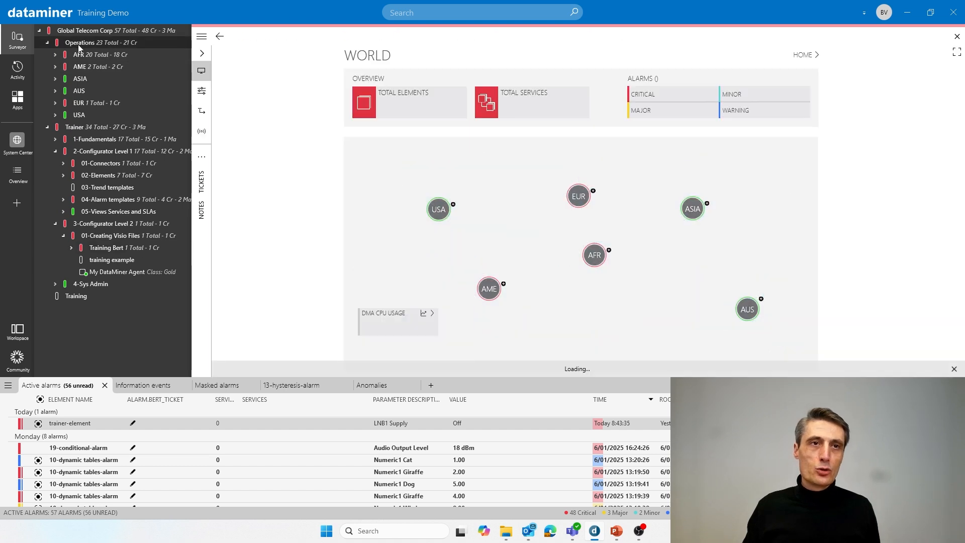
left_click(579, 197)
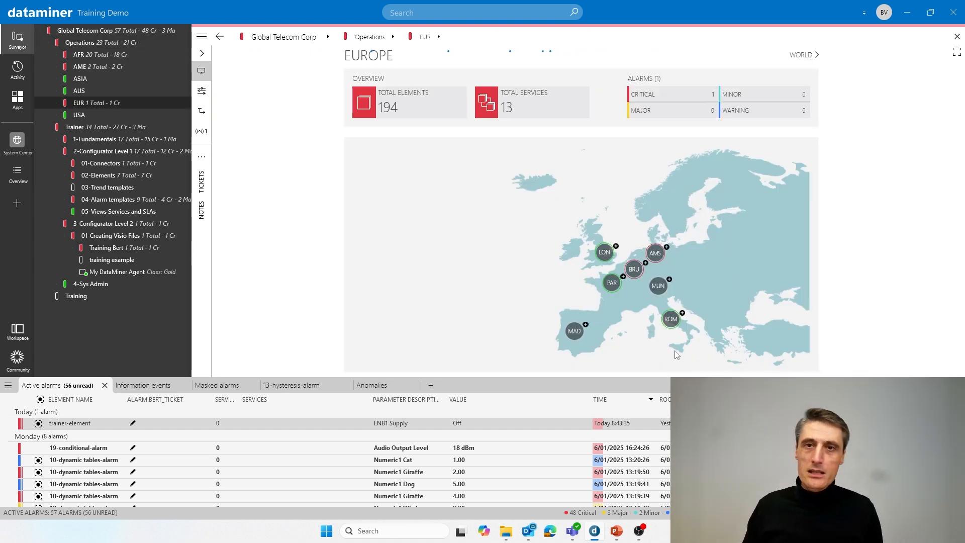
left_click(606, 258)
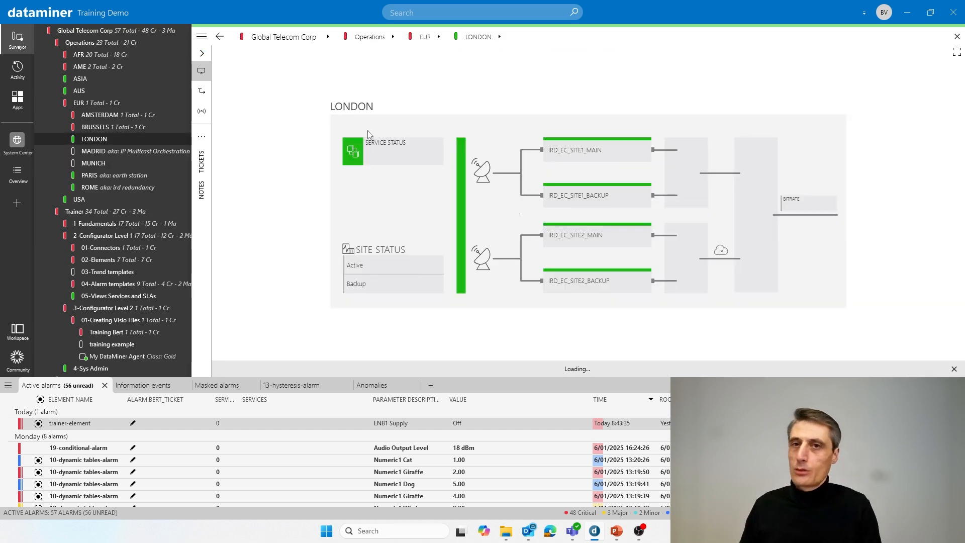
left_click(57, 103)
left_click(48, 44)
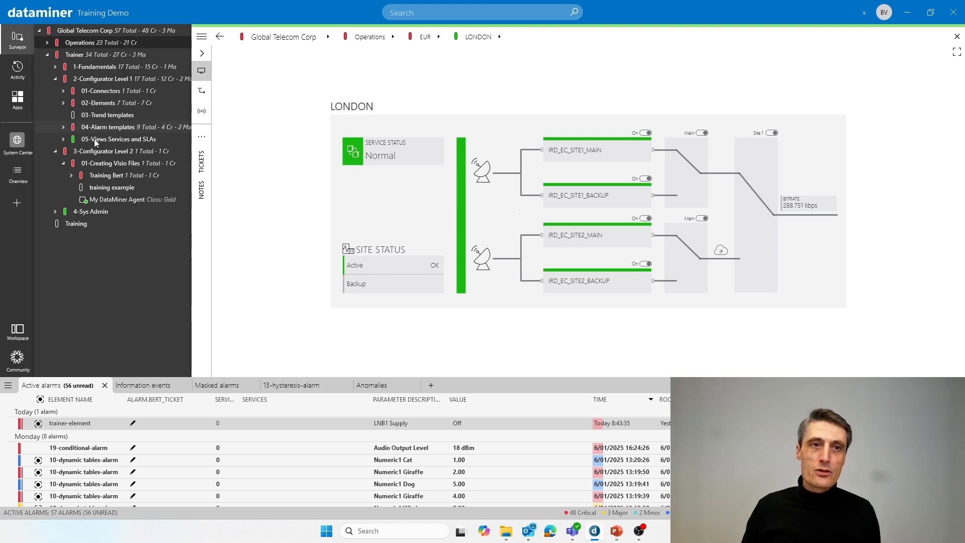
Step: Return to the training view's visual page and check which subview and element it contains
left_click(100, 175)
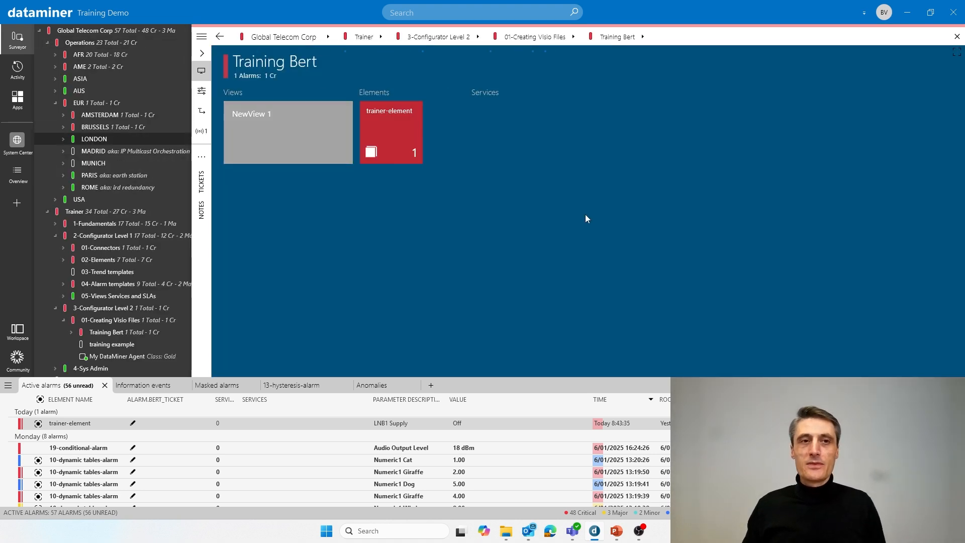
left_click(48, 43)
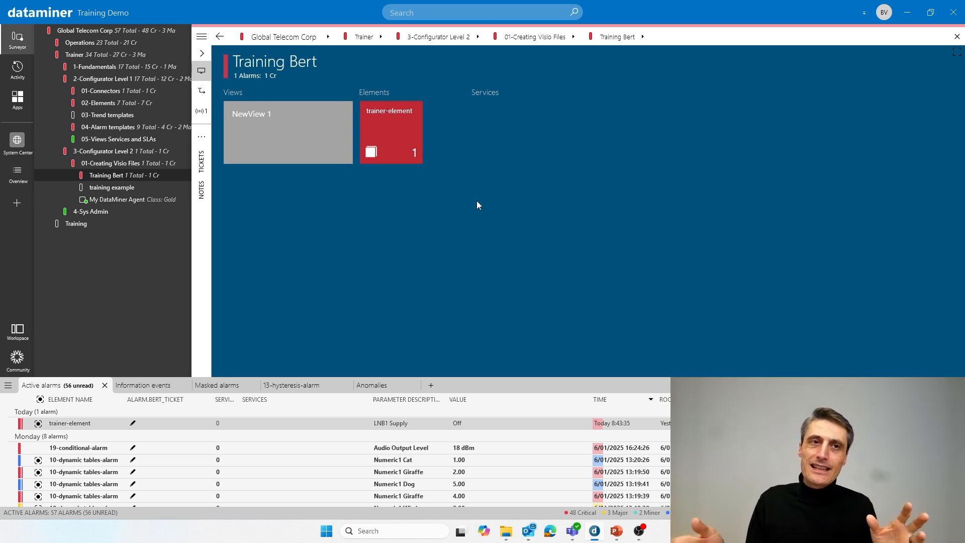
left_click(71, 175)
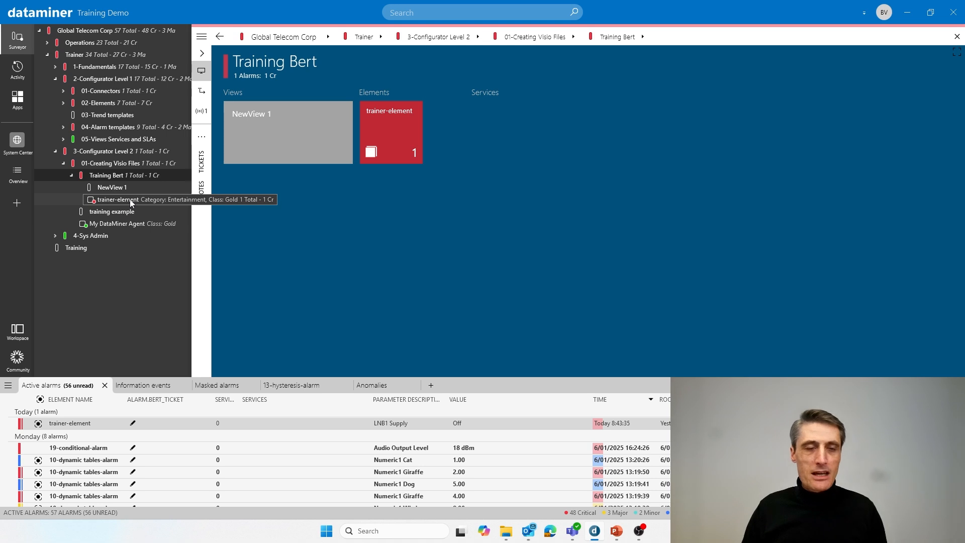
left_click(71, 176)
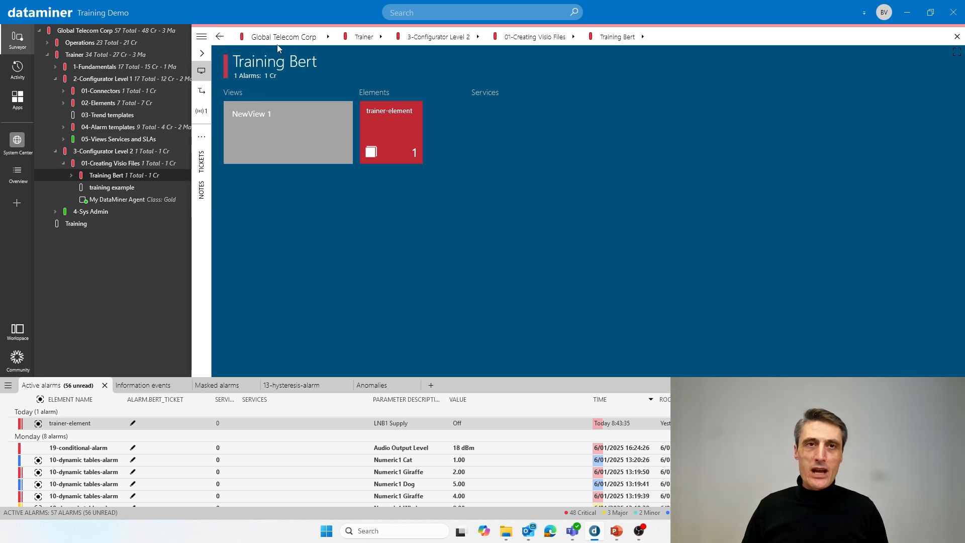
Step: Assign a new blank Visio file as the active drawing of the training view
right_click(360, 201)
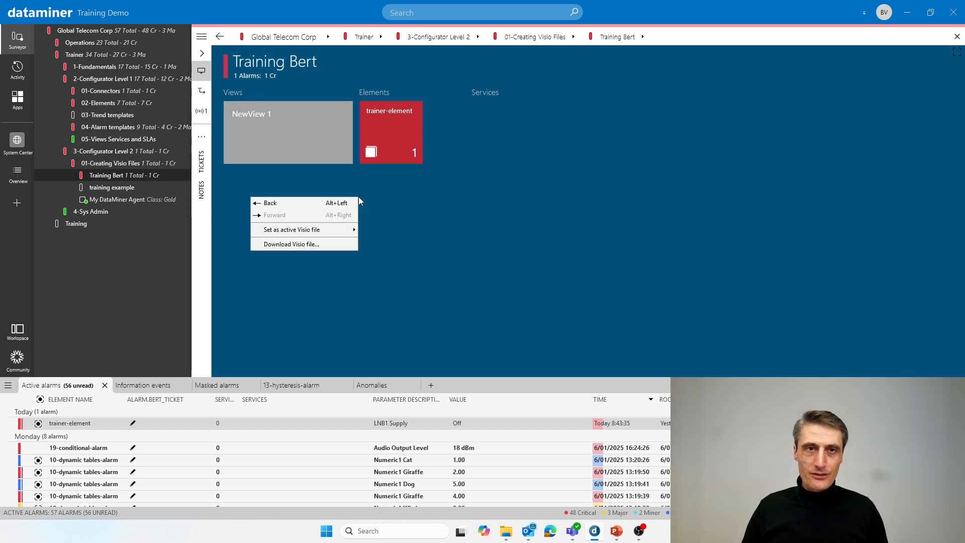
mouse_move(335, 230)
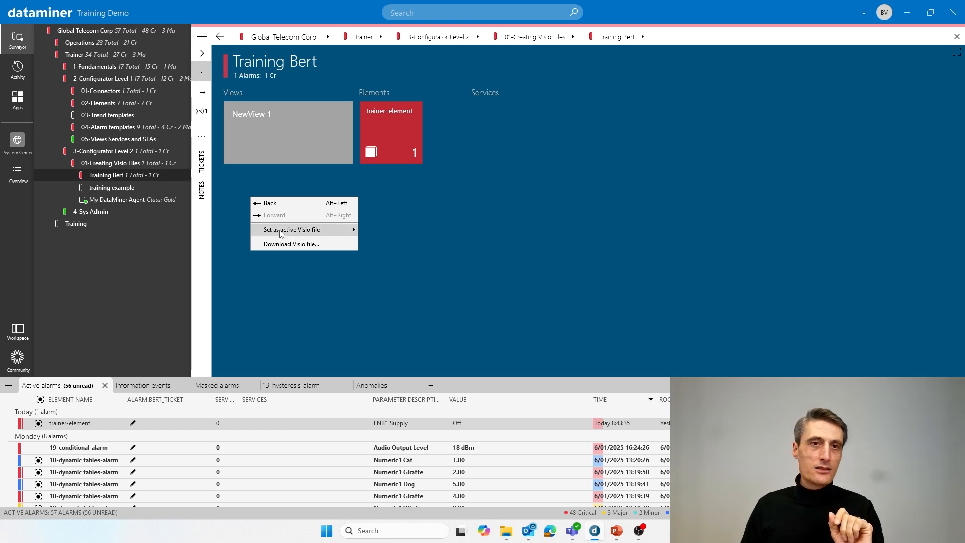
mouse_move(278, 231)
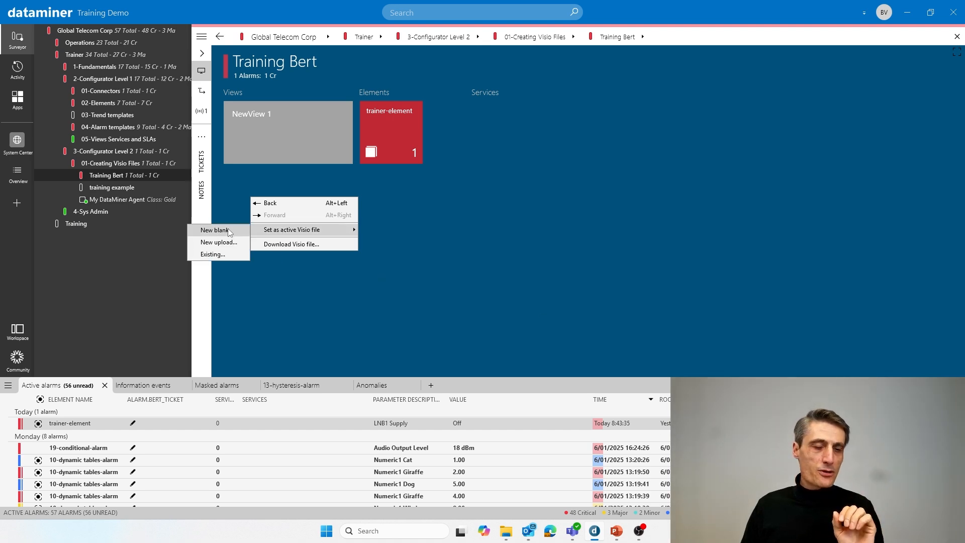
left_click(214, 230)
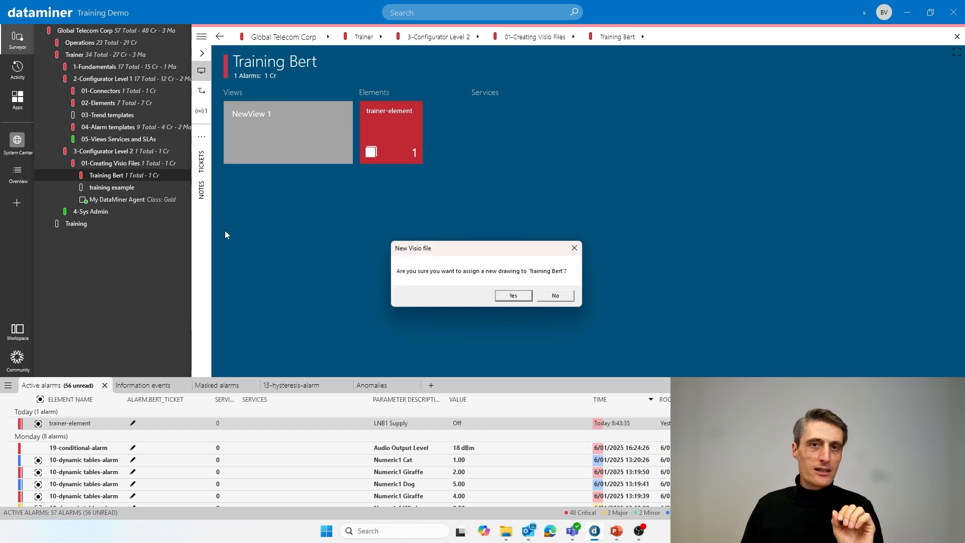
left_click(514, 297)
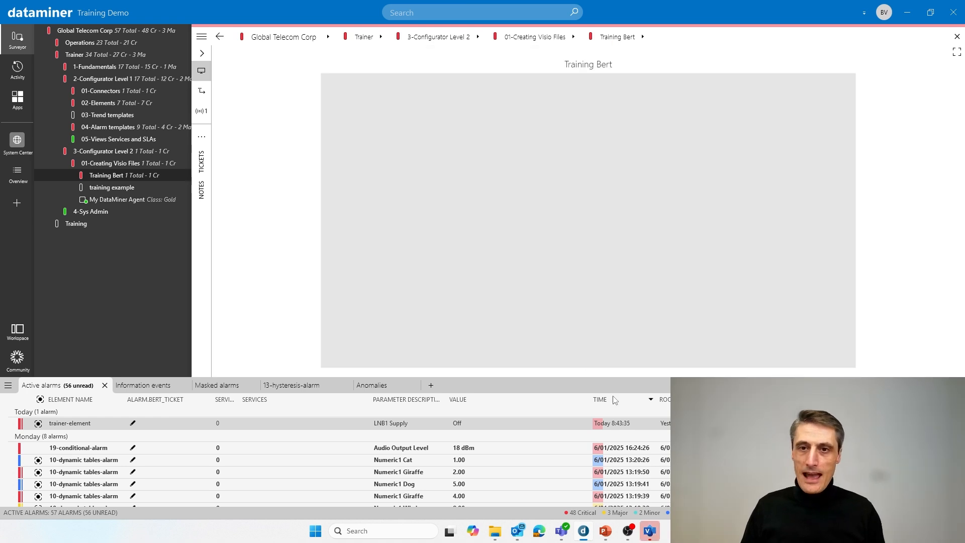
Step: Switch to Visio, place its window below the visual page, draw an about 65 × 37 mm rectangle near the page's upper-left corner, and save
mouse_move(651, 534)
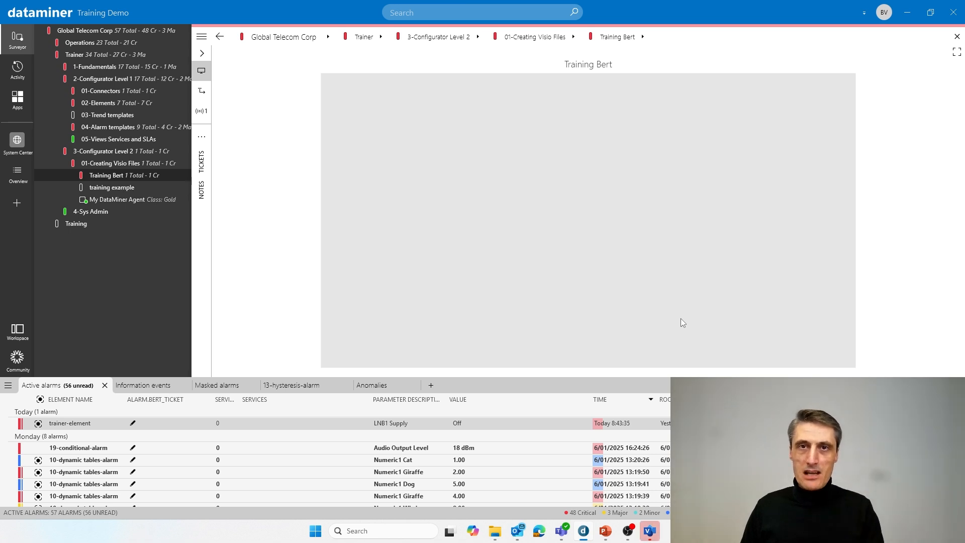
left_click(652, 531)
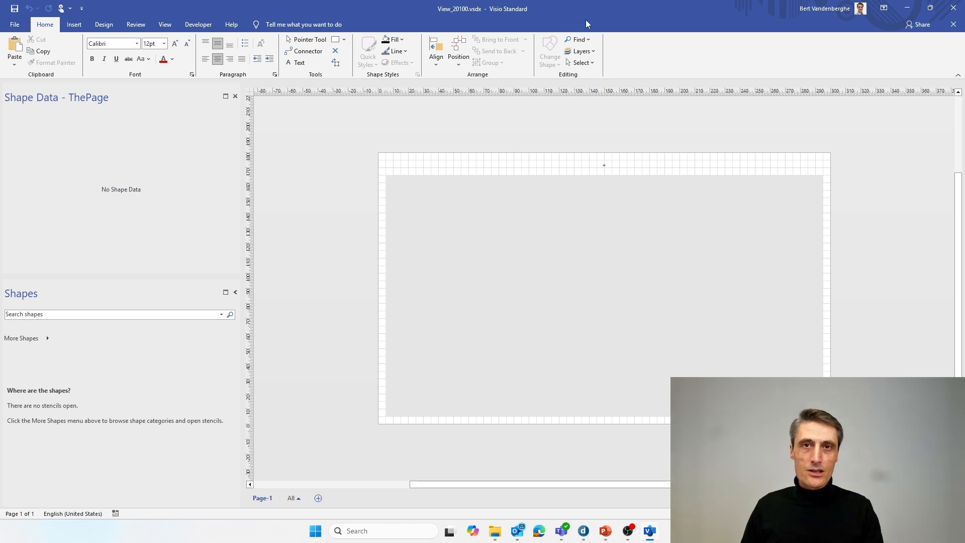
left_click_drag(594, 9, 395, 191)
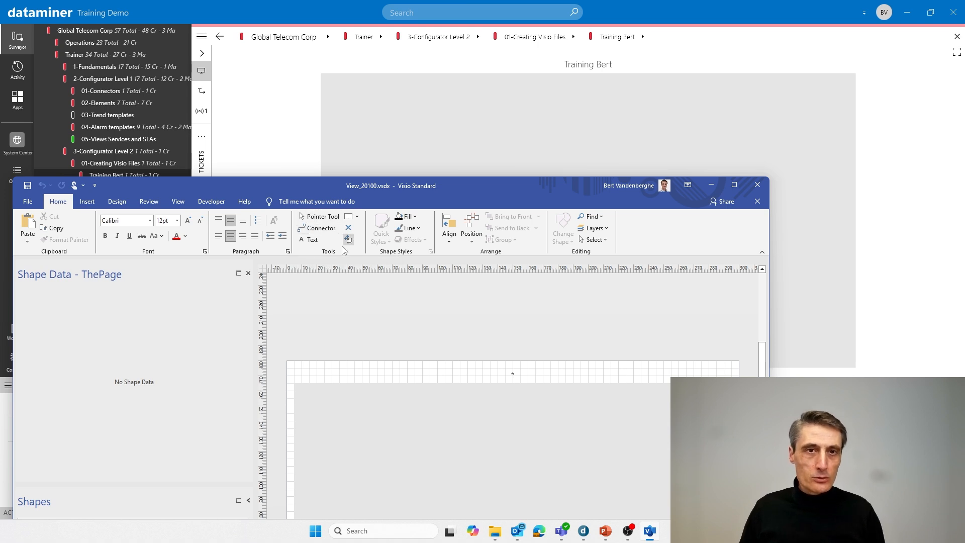
left_click(350, 220)
left_click_drag(324, 398, 422, 454)
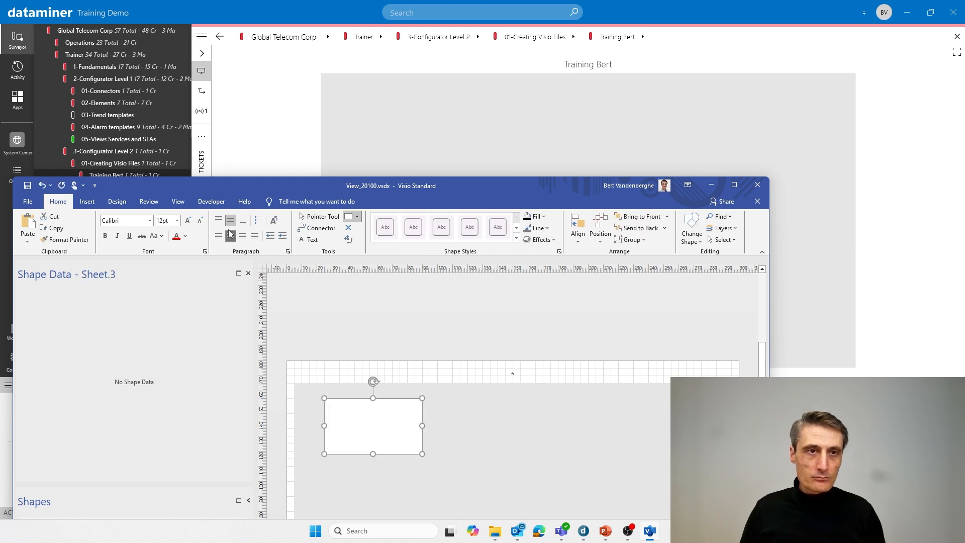
left_click(29, 187)
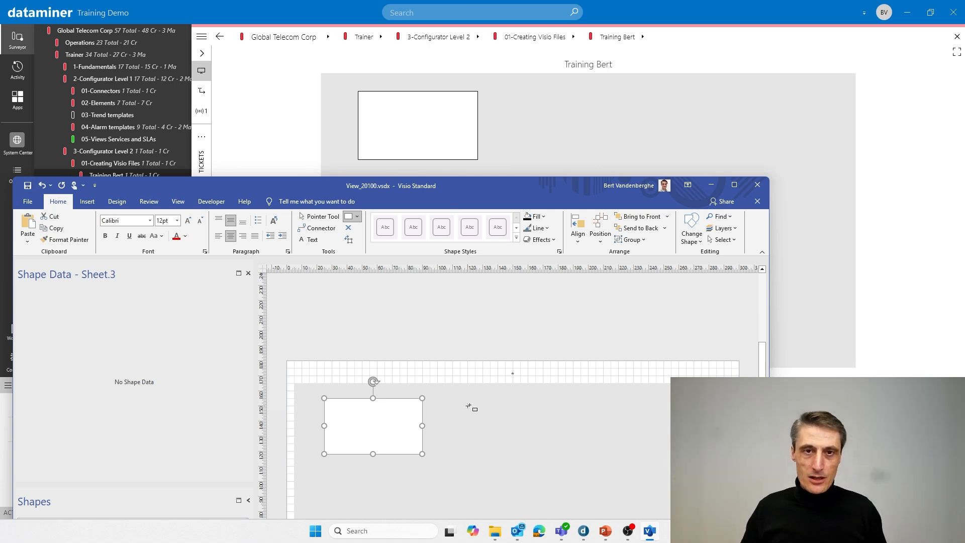
Step: Move the rectangle horizontally to the right side of the drawing page and save the file
left_click(448, 420)
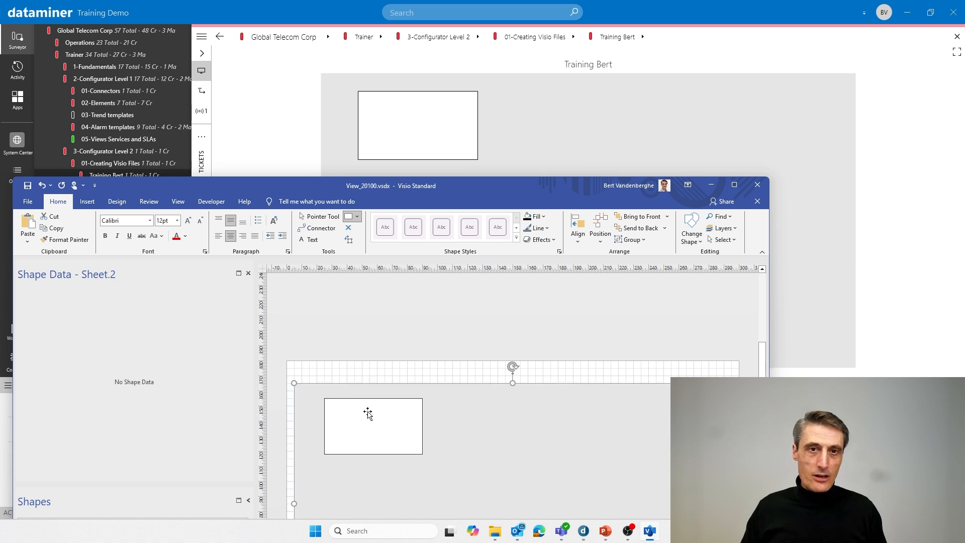
left_click(370, 430)
left_click_drag(415, 430, 698, 431)
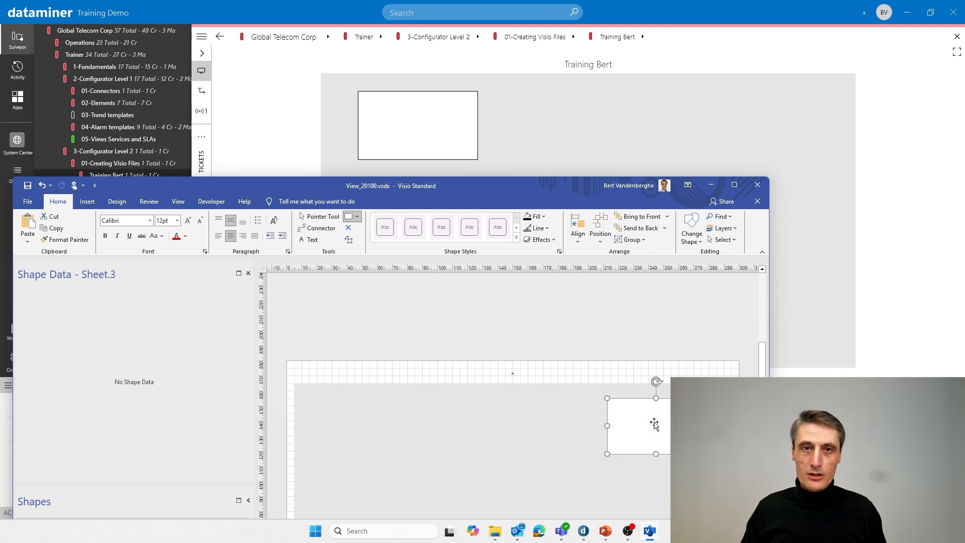
key("ctrl+s")
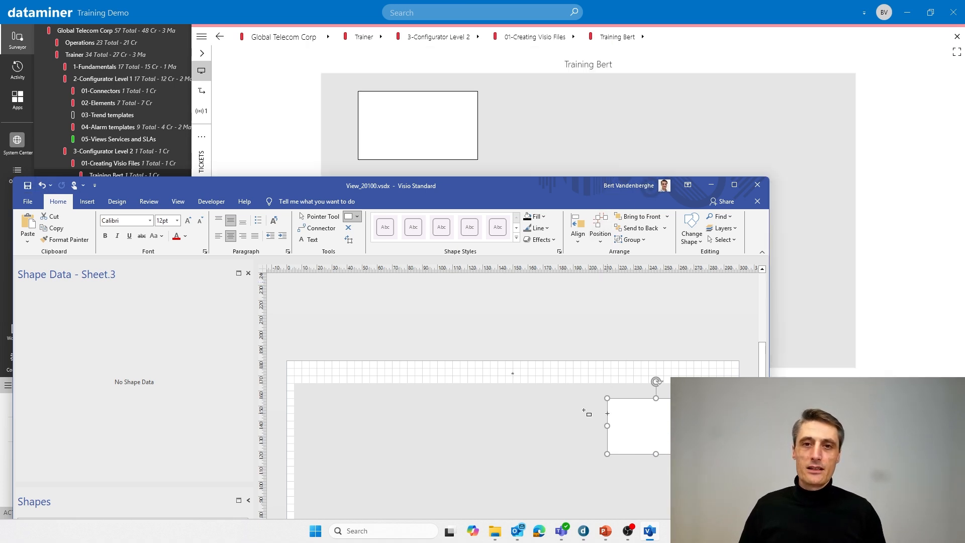
Step: Duplicate the rectangle, place the copy level with it on the left side of the drawing page, save, and close Visio
left_click(671, 368)
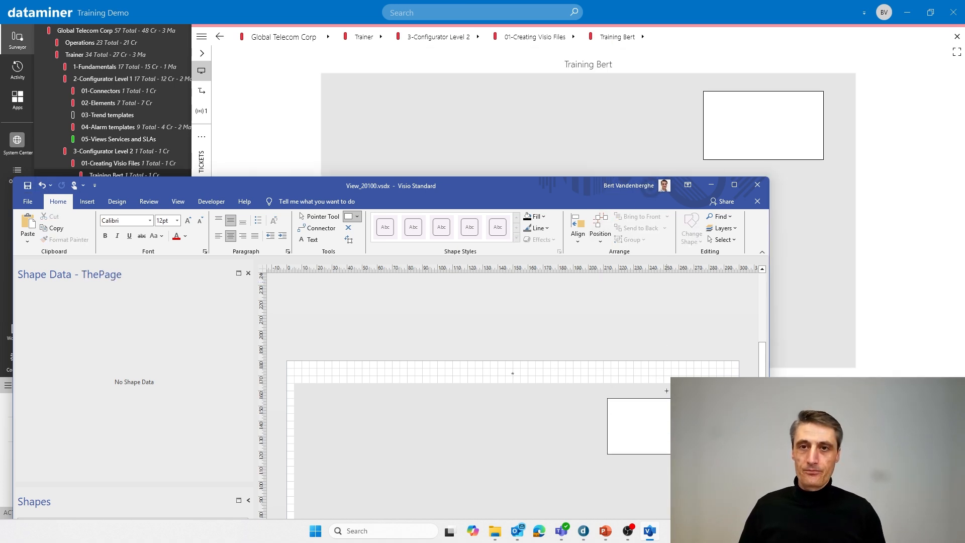
left_click(665, 438)
key("ctrl+d")
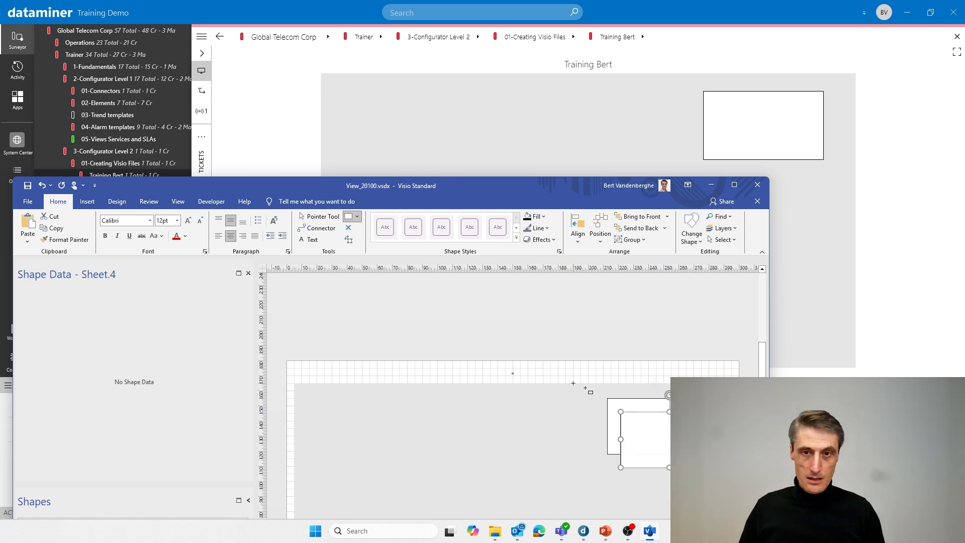
left_click_drag(658, 430, 373, 419)
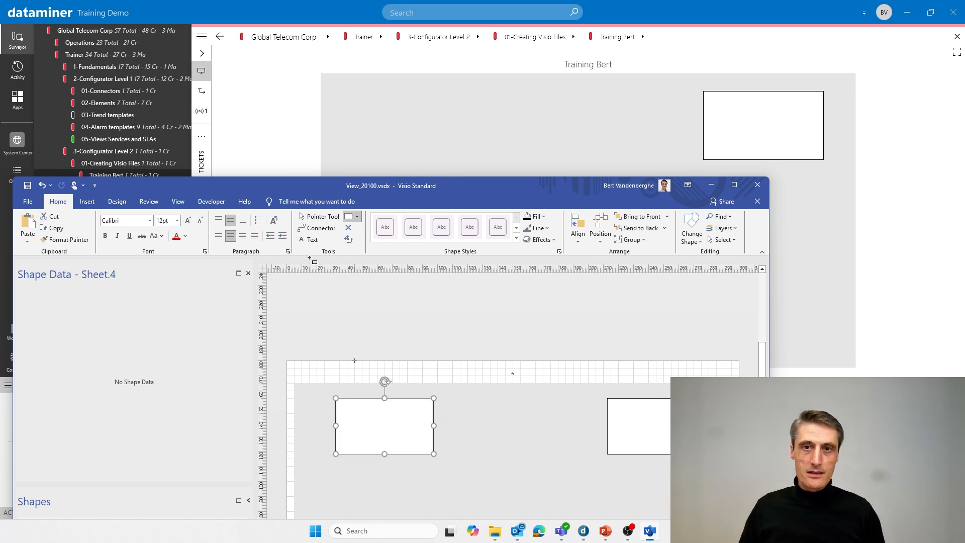
left_click(27, 185)
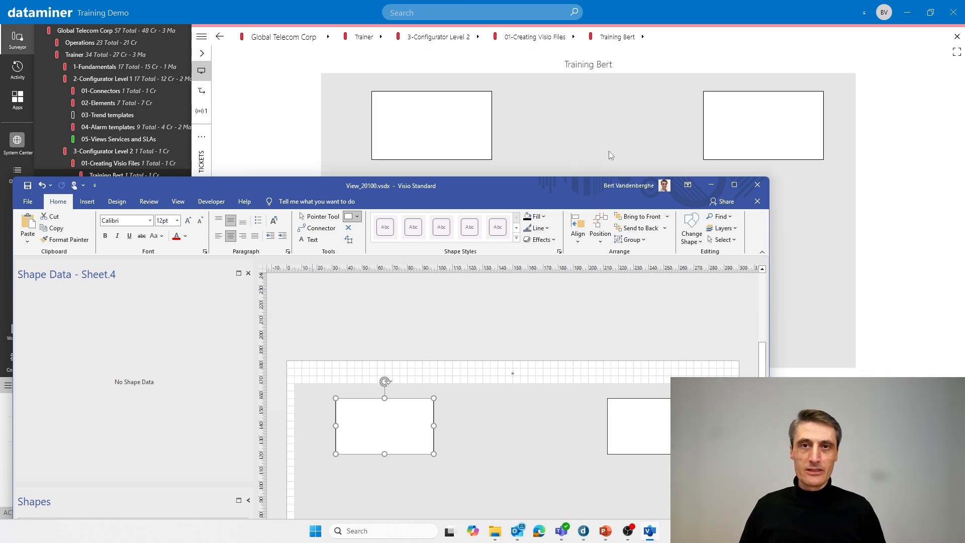
left_click(757, 185)
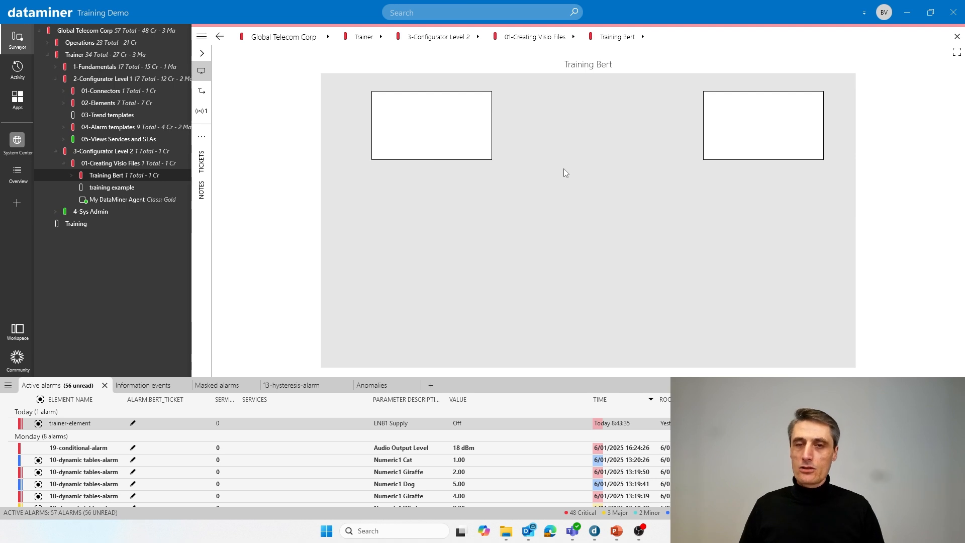
Step: Reopen the training view's drawing for editing in Visio
right_click(576, 115)
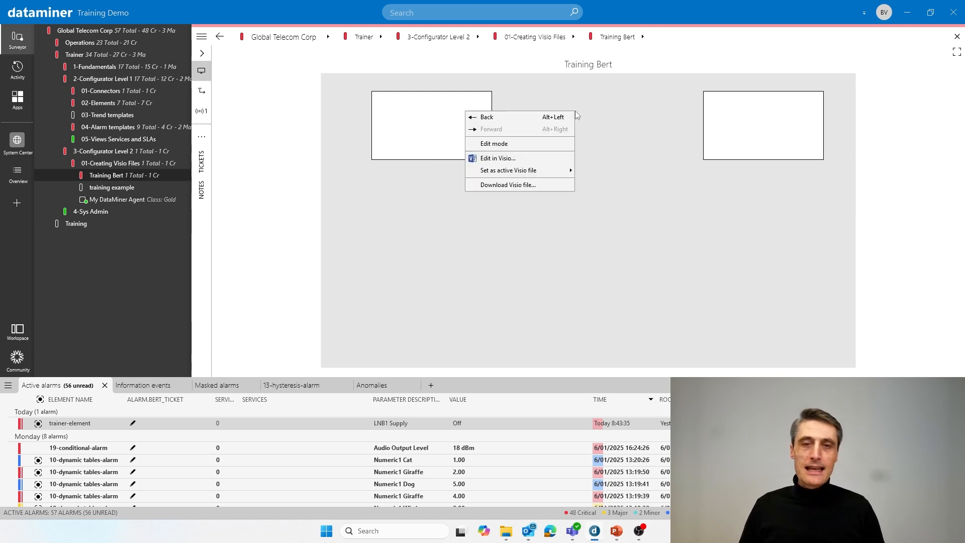
mouse_move(527, 173)
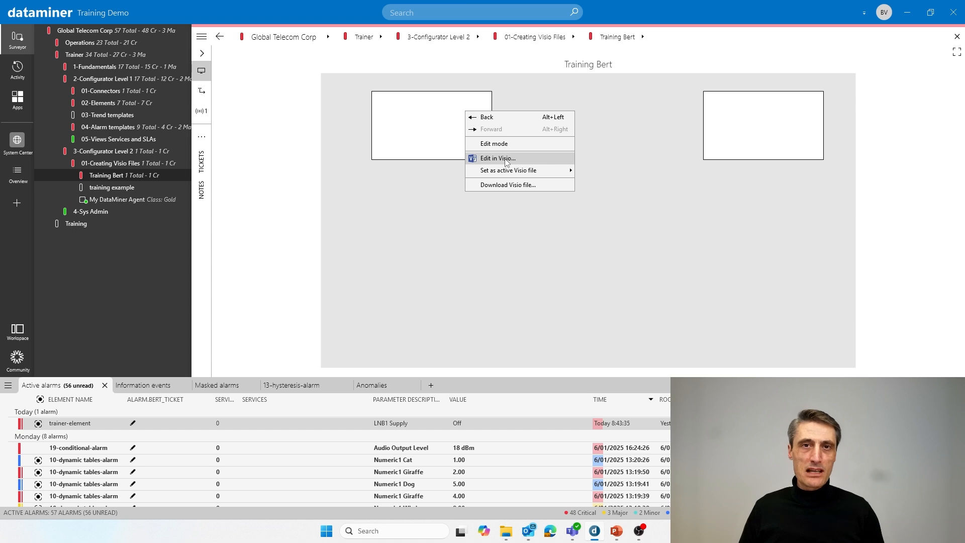
left_click(506, 160)
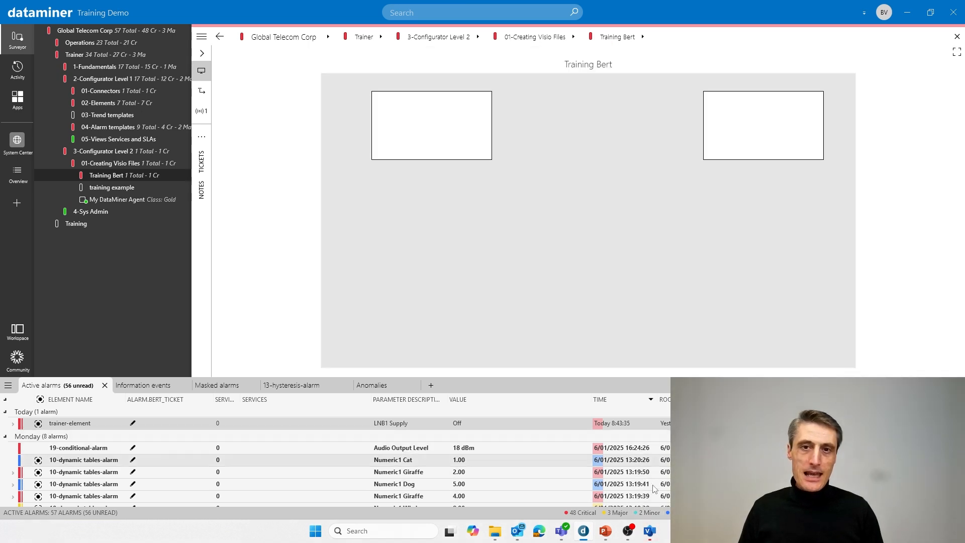
Step: Switch to Visio, duplicate the left rectangle, place the copy level between the two existing rectangles, and save the file
left_click(650, 533)
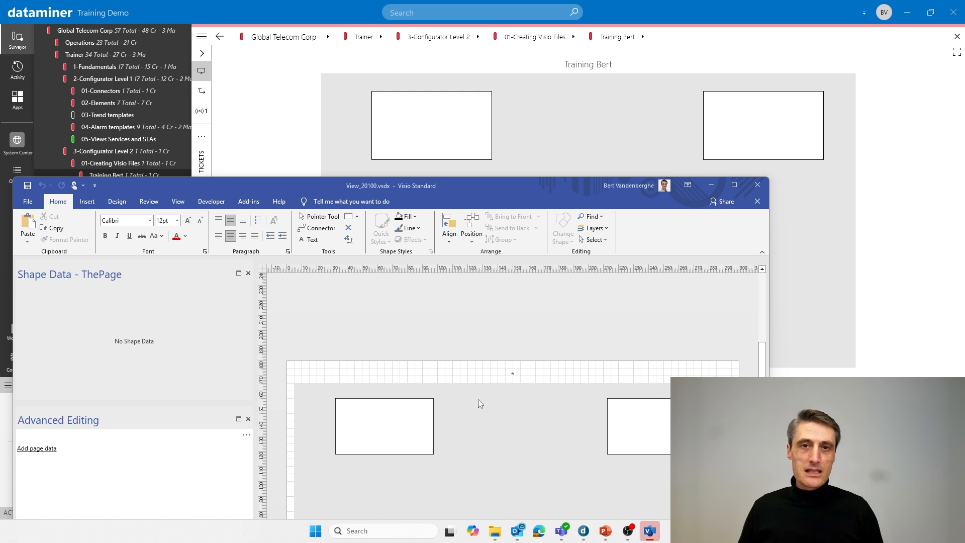
left_click(403, 431)
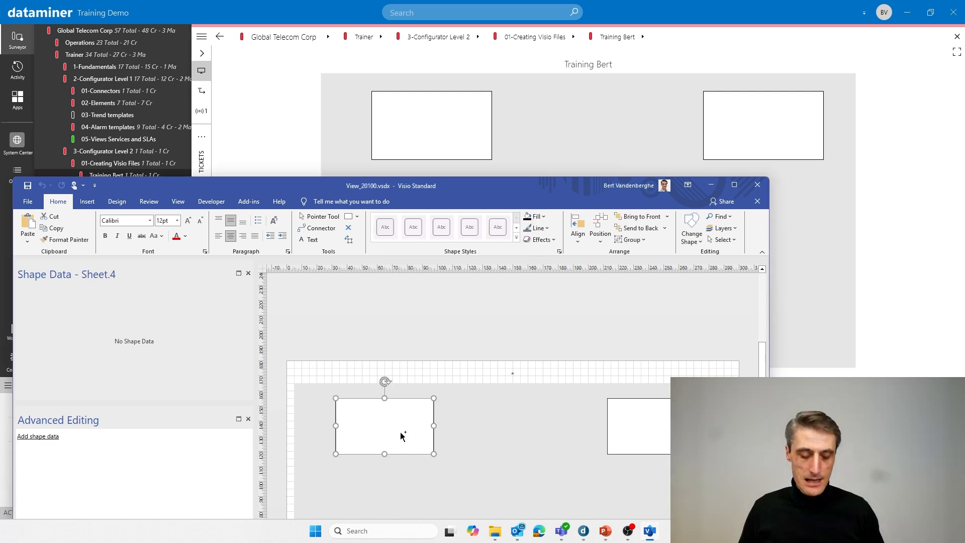
key("ctrl+d")
left_click_drag(406, 439, 523, 429)
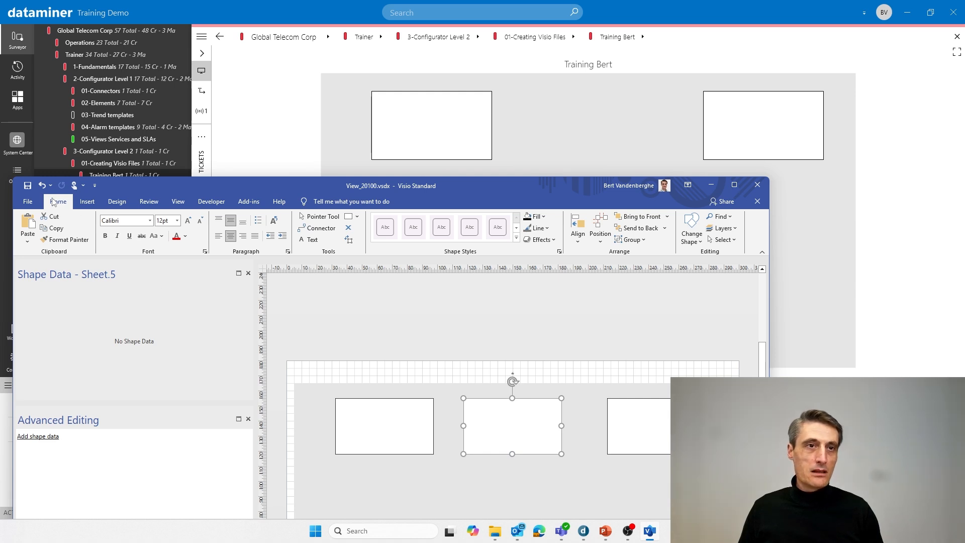
left_click(27, 186)
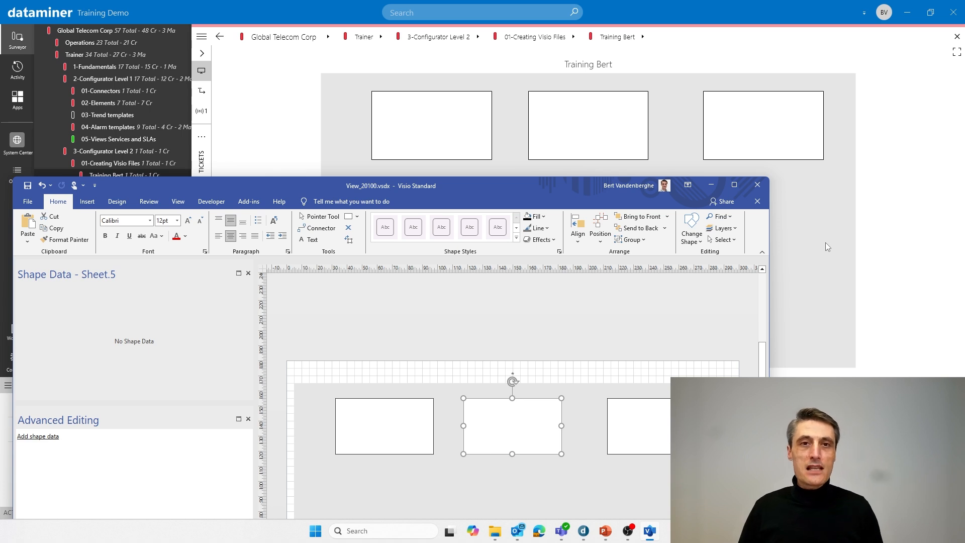
Step: Switch to DataMiner and view the active Visio file options for the training view's visual page without changing the selection
left_click(918, 182)
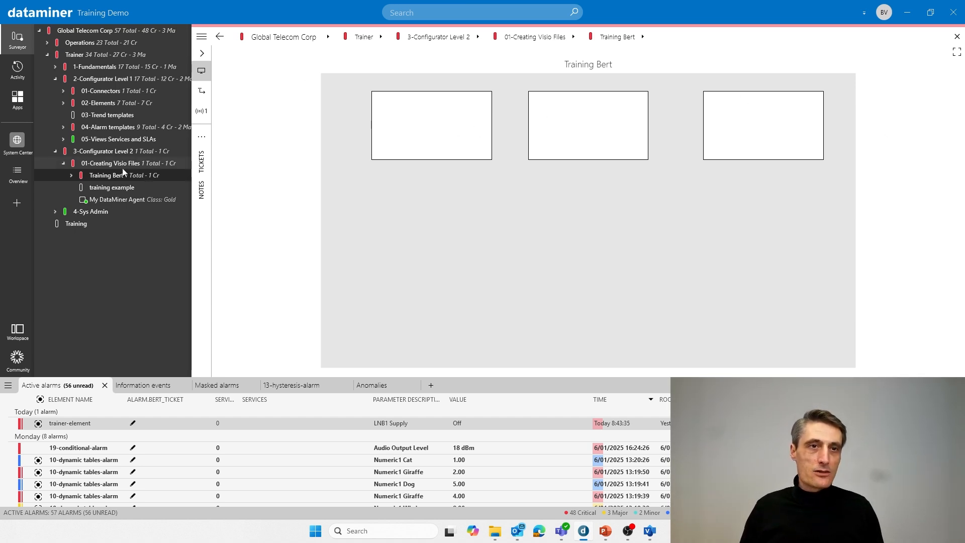
right_click(295, 199)
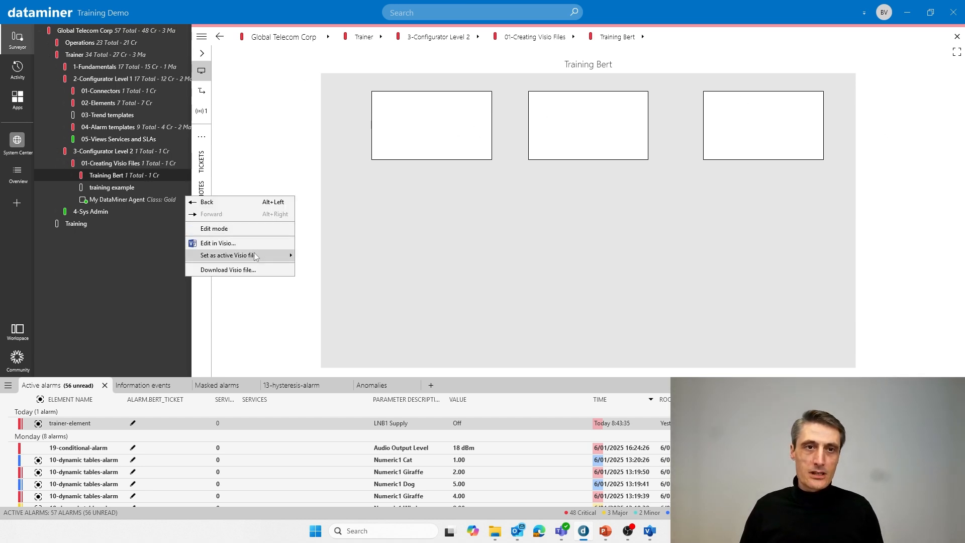
mouse_move(231, 255)
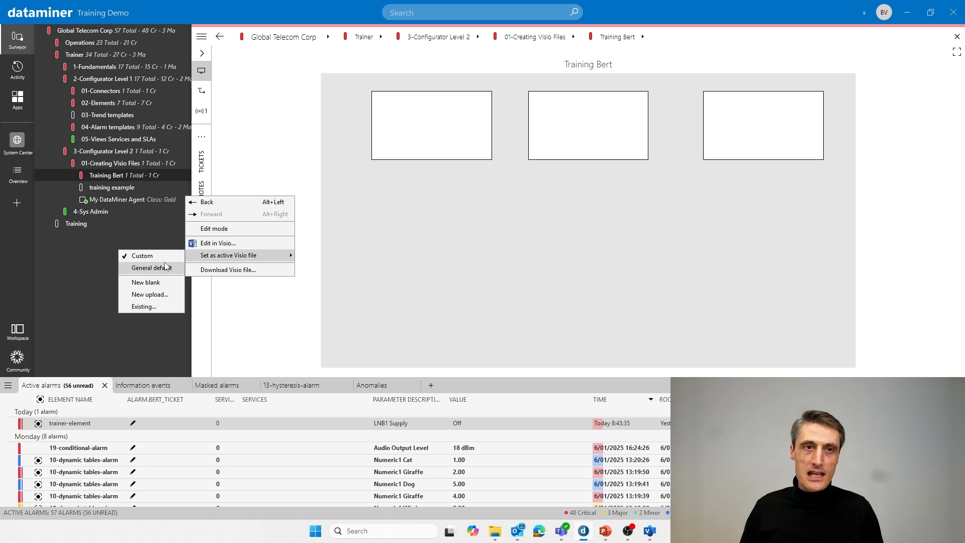
left_click(402, 279)
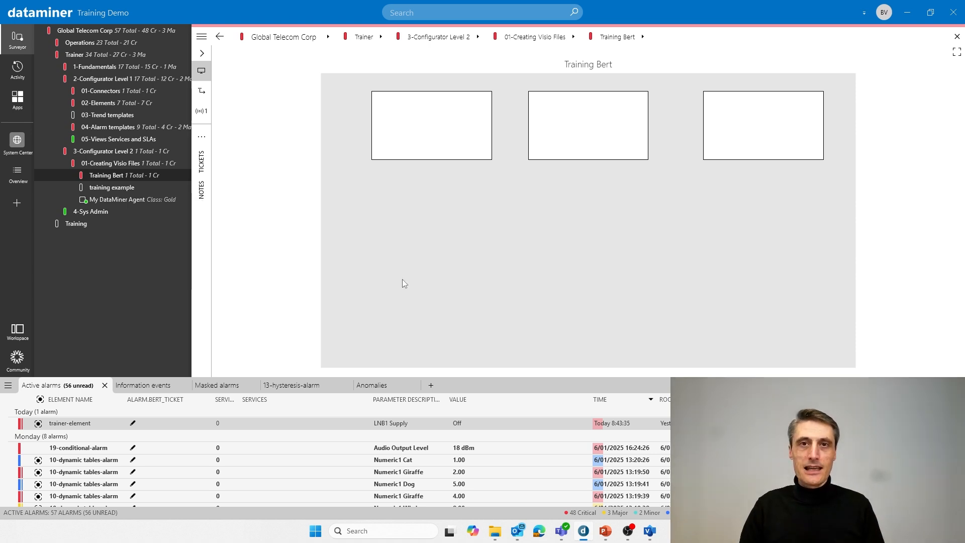
right_click(424, 233)
left_click(297, 184)
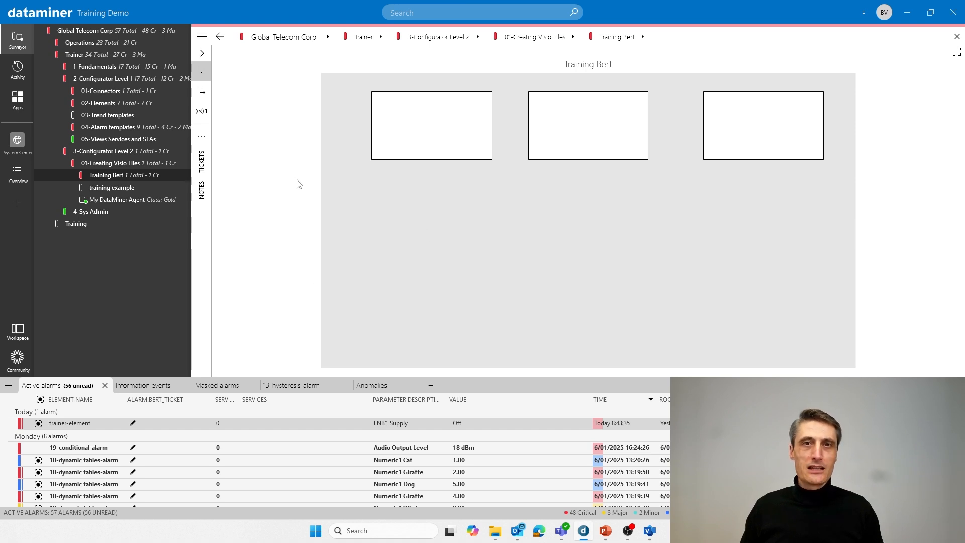
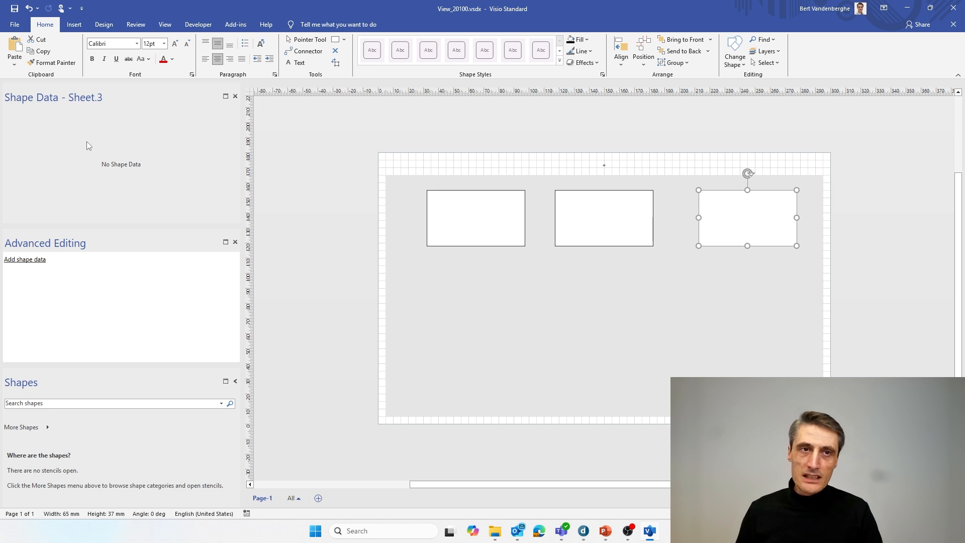
Step: In Visio, close the Shape Data pane and compare the title shape's Advanced Editing data with the title on DataMiner's visual page
left_click(237, 96)
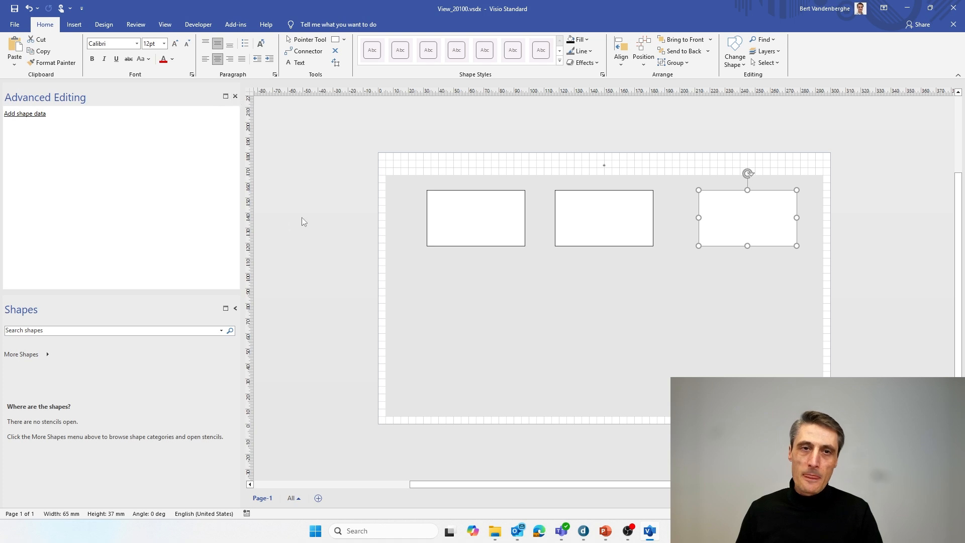
left_click(280, 257)
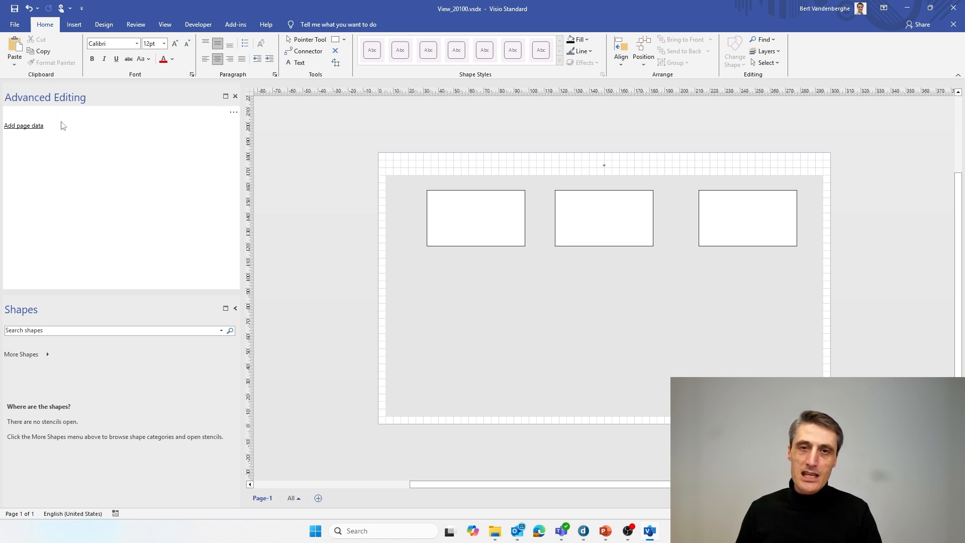
left_click(603, 172)
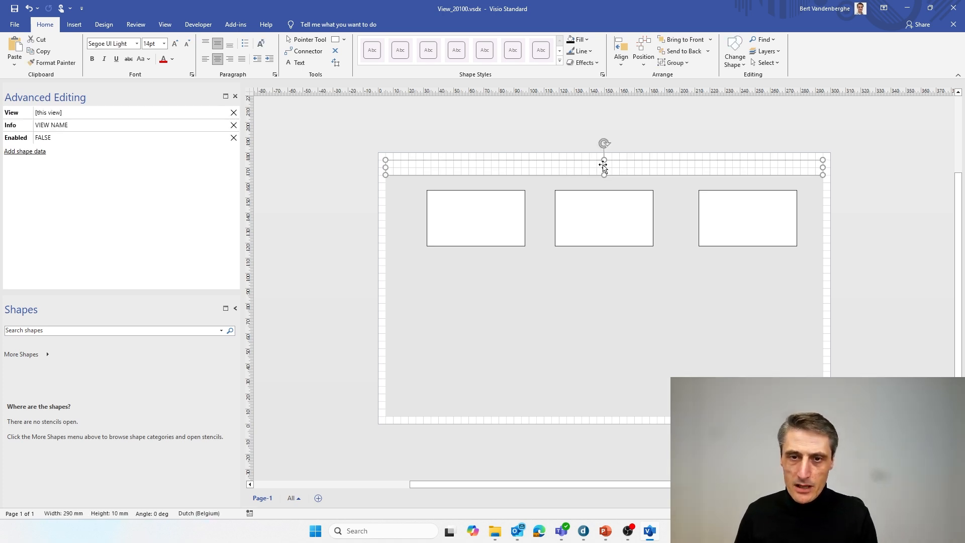
mouse_move(583, 534)
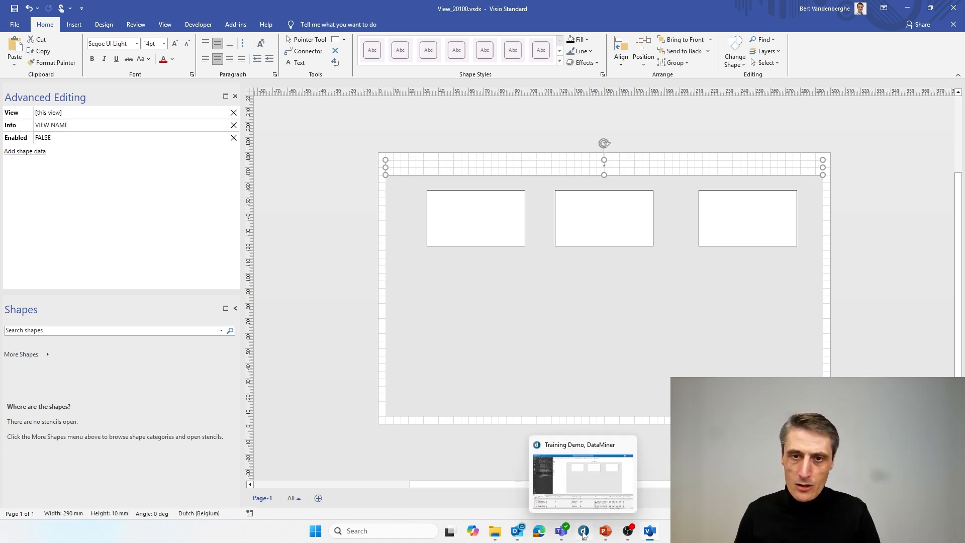
left_click(576, 487)
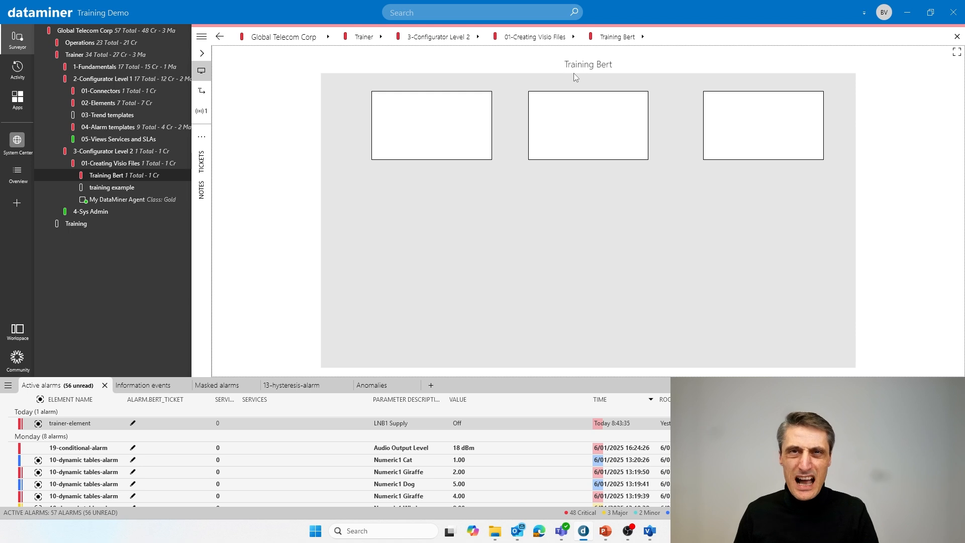
left_click(650, 531)
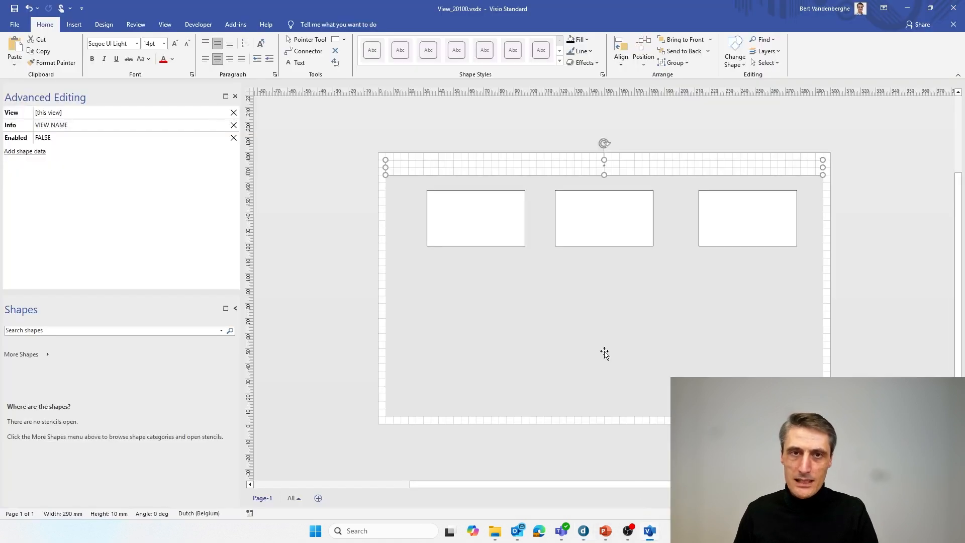
Step: Browse the list of shape data items that can be added to the title shape in Advanced Editing
left_click(558, 137)
left_click(604, 168)
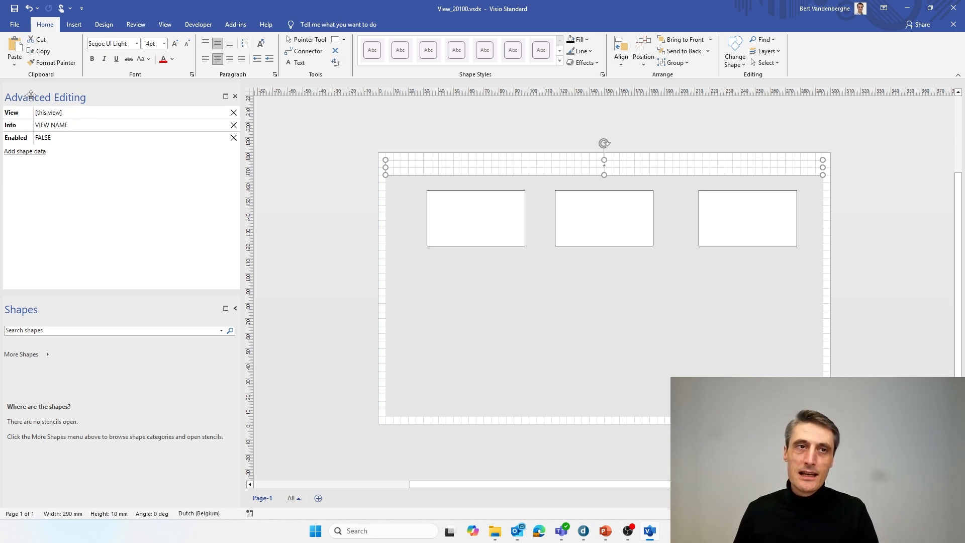
left_click(27, 157)
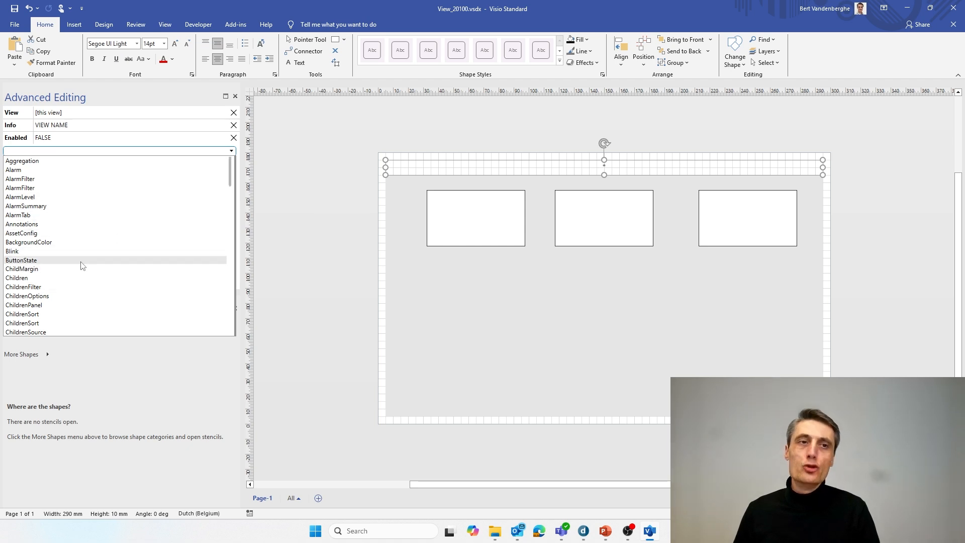
scroll(107, 260, "down", 10)
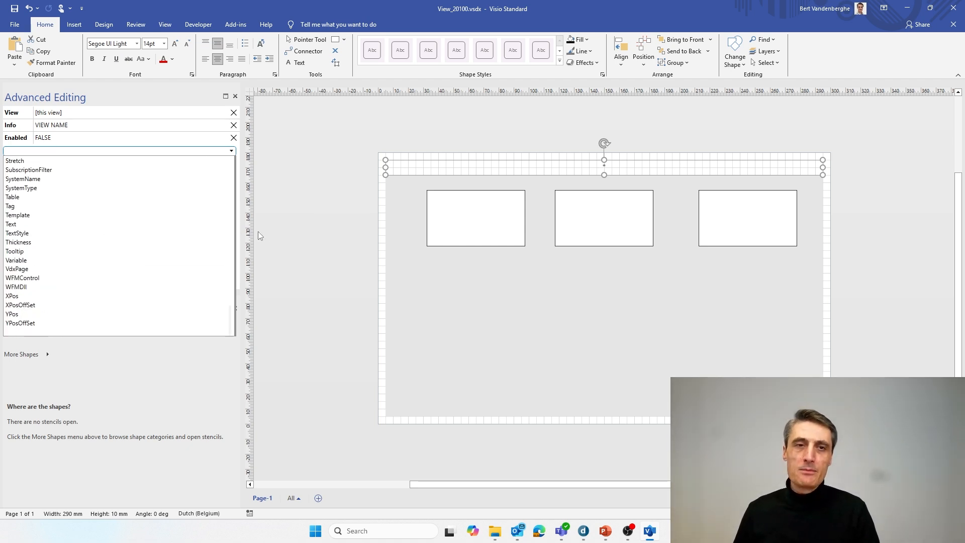
left_click(271, 225)
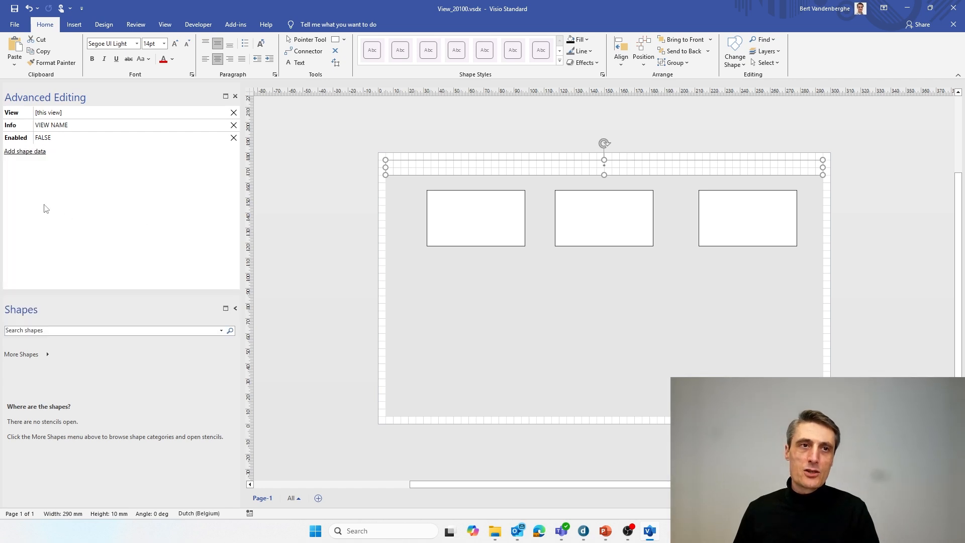
left_click(306, 210)
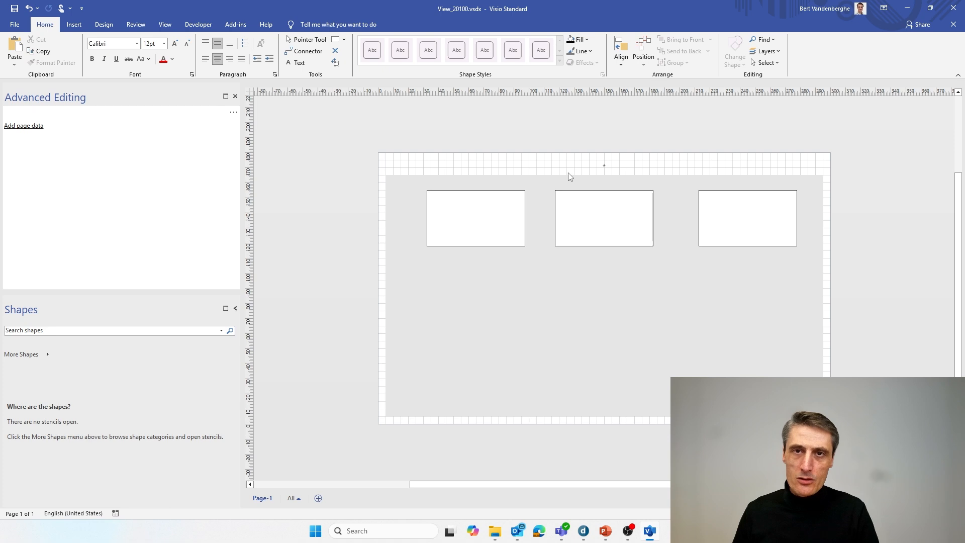
Step: Show the title shape's Shape Data pane again and dock it above the Advanced Editing pane
left_click(602, 166)
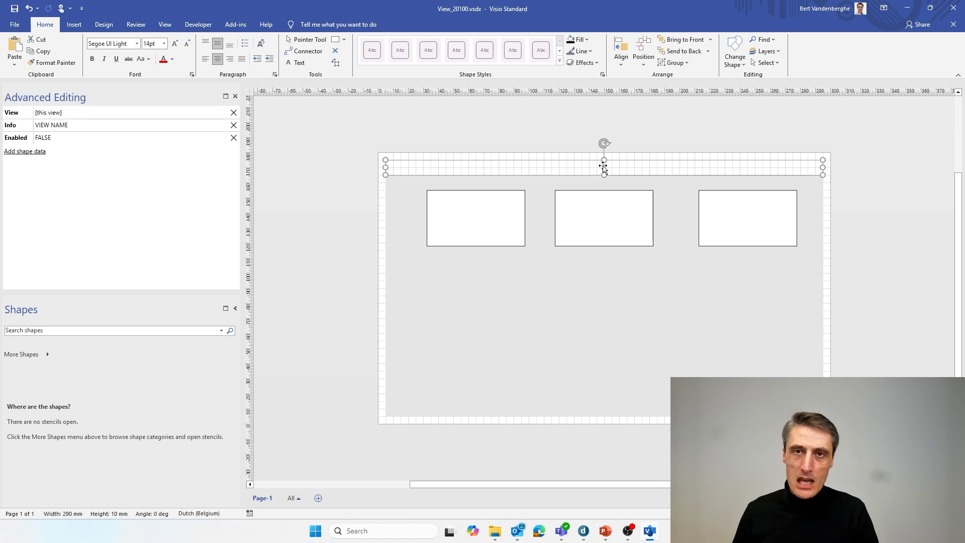
right_click(604, 168)
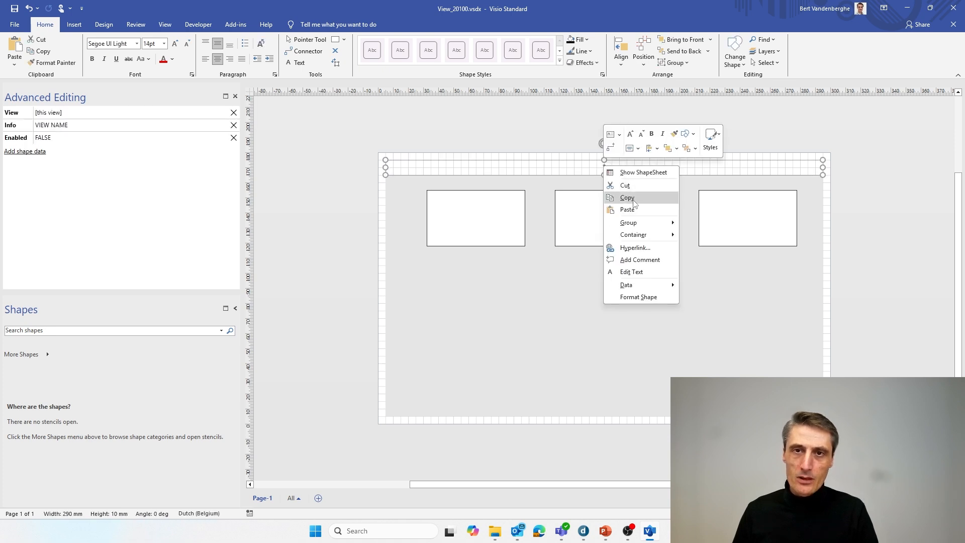
mouse_move(636, 289)
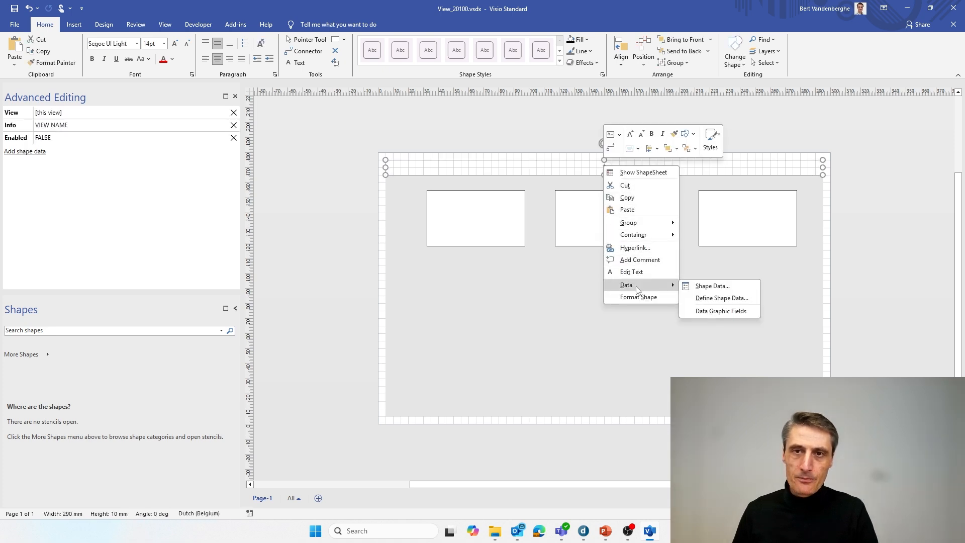
left_click(713, 286)
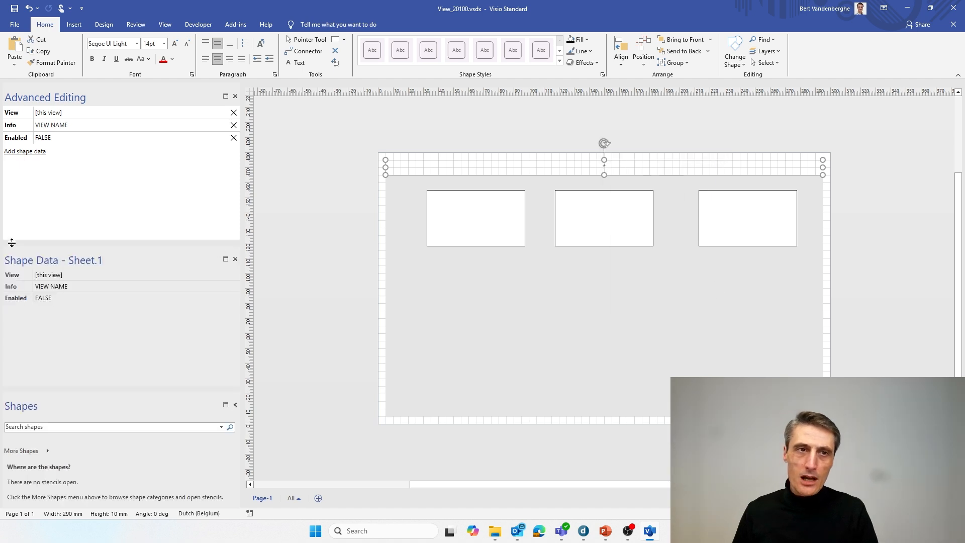
left_click_drag(50, 251, 307, 115)
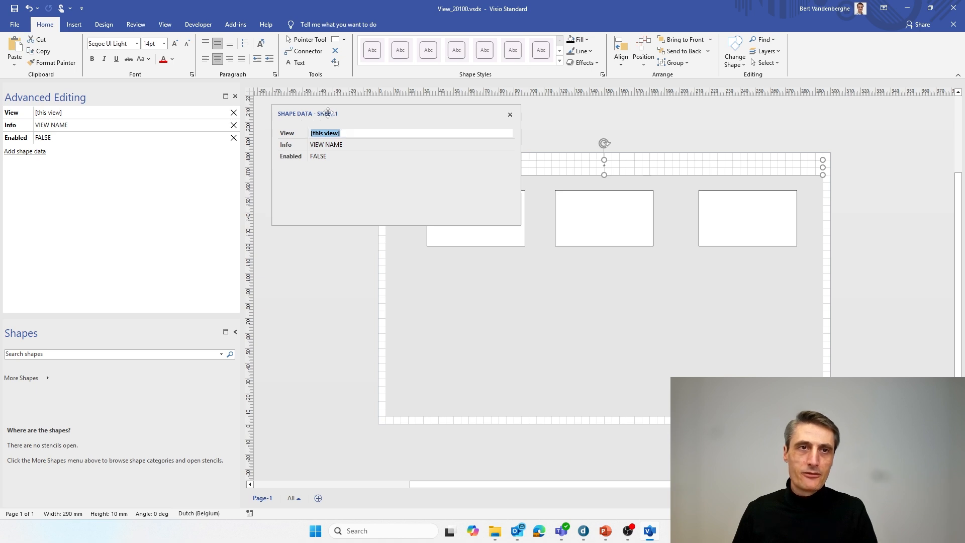
left_click_drag(328, 112, 100, 100)
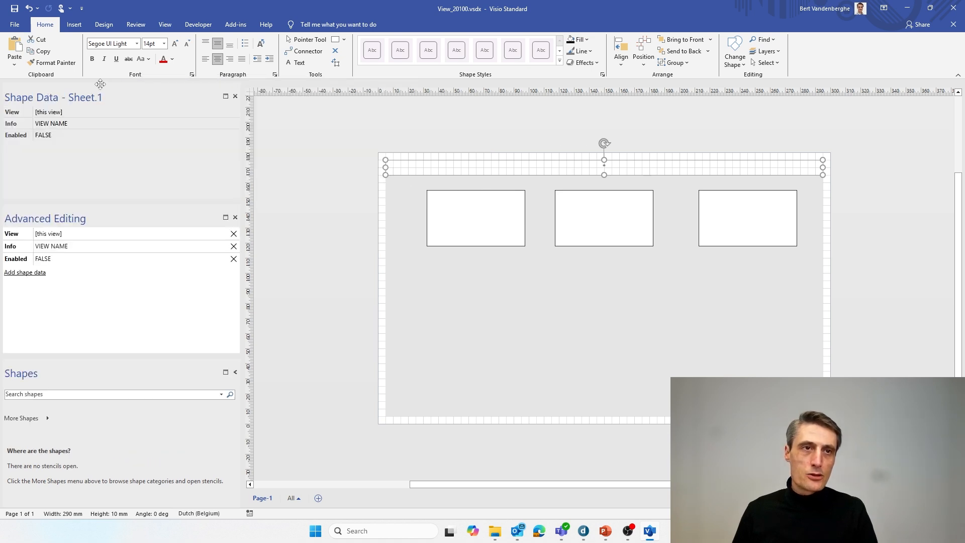
Step: Deselect the title shape and shrink the Shape Data and Advanced Editing panes to give the Shapes pane more room
left_click(51, 222)
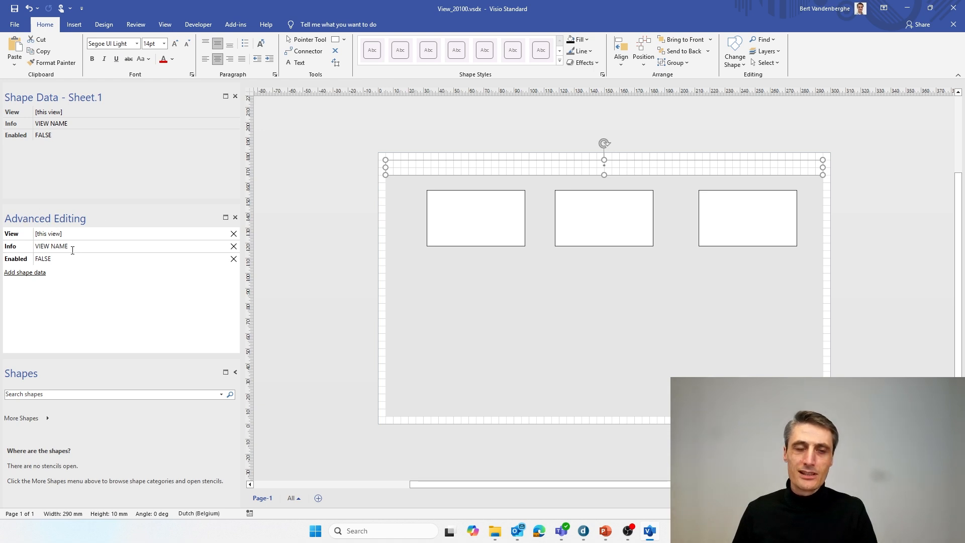
left_click(325, 222)
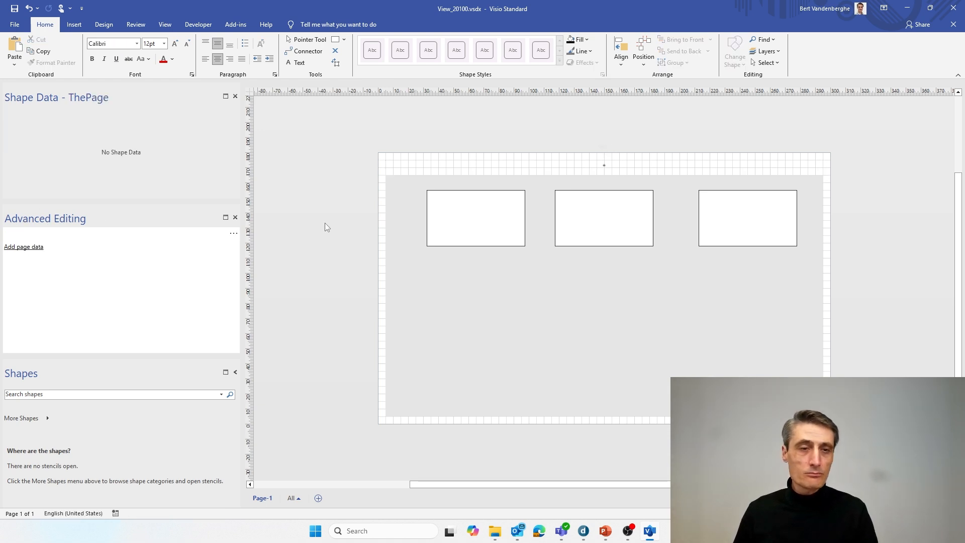
left_click_drag(154, 201, 153, 187)
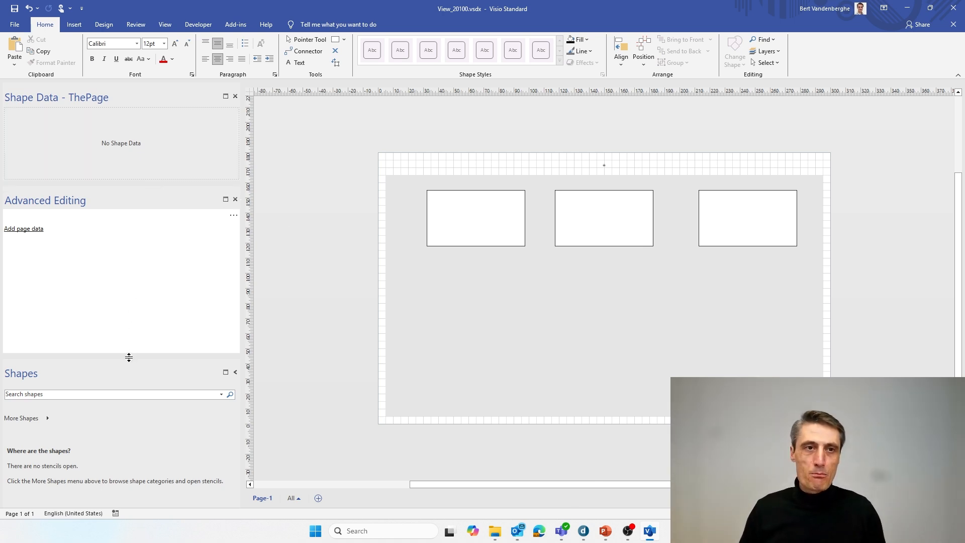
left_click_drag(128, 357, 129, 308)
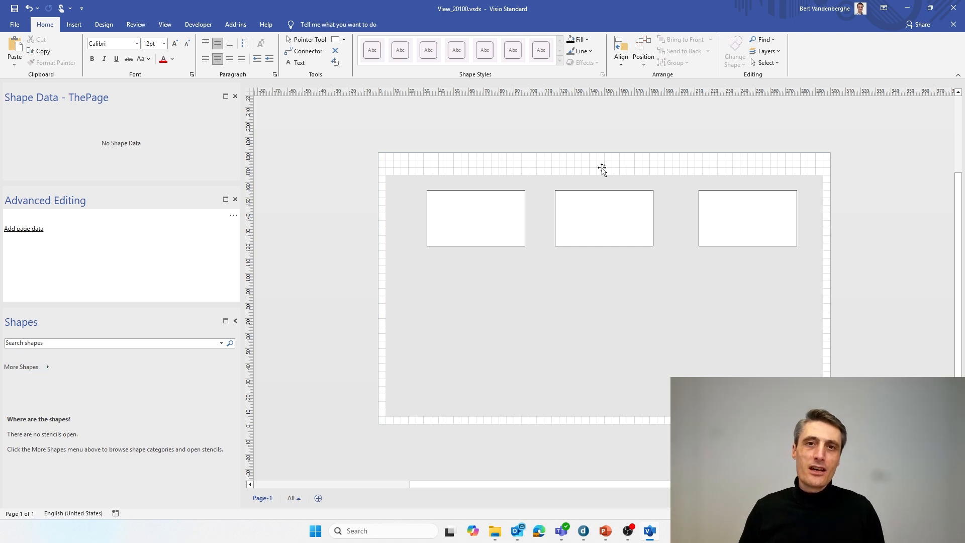
Step: Select the title shape and open the Computers and Monitors stencil from the Network shape category
left_click(603, 170)
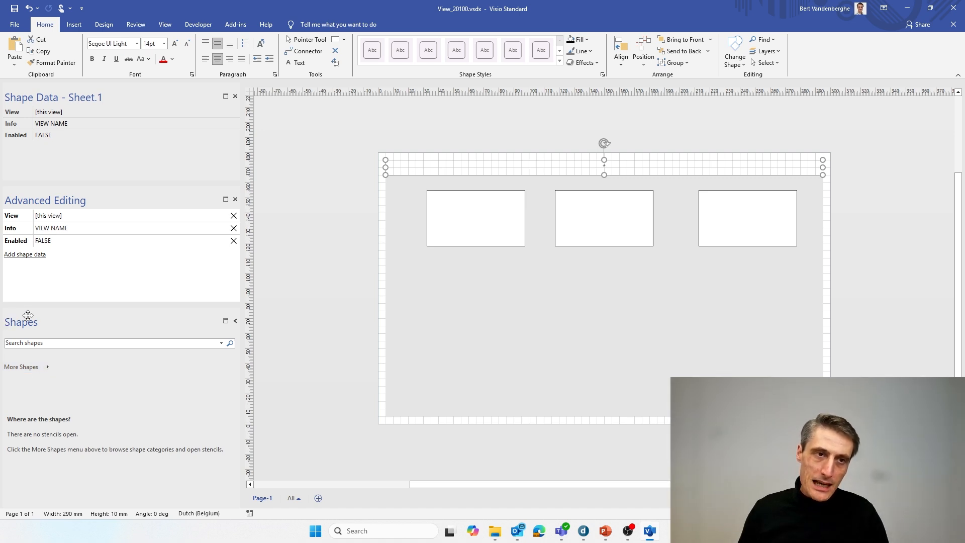
left_click(47, 369)
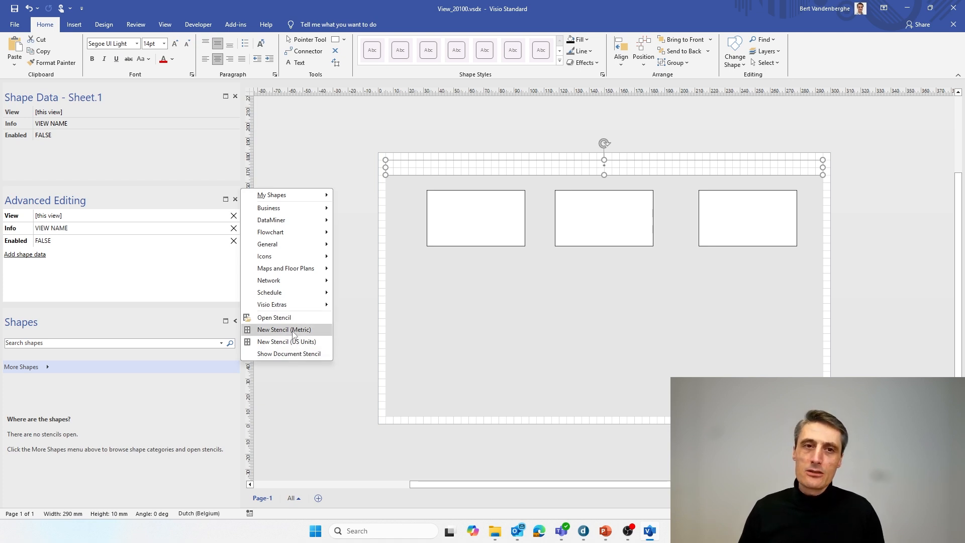
mouse_move(289, 280)
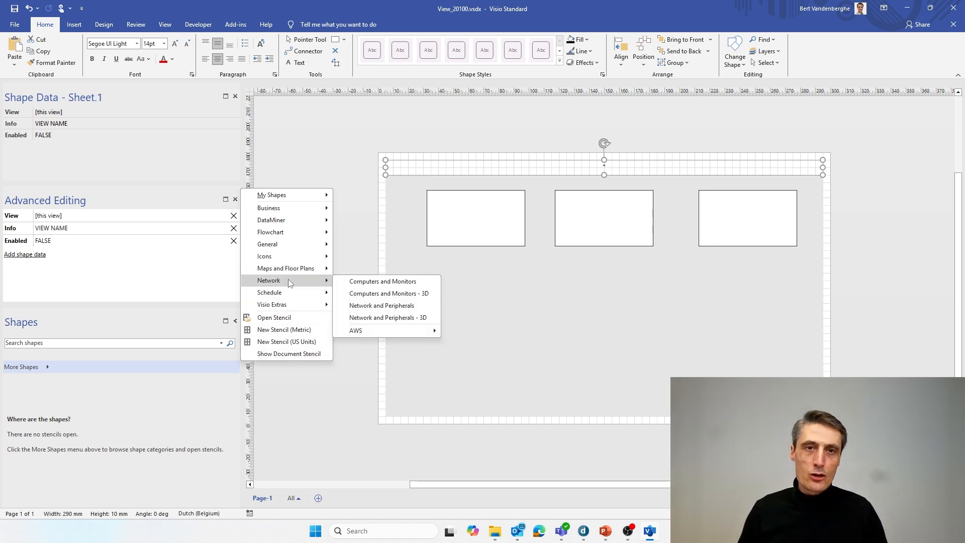
left_click(370, 282)
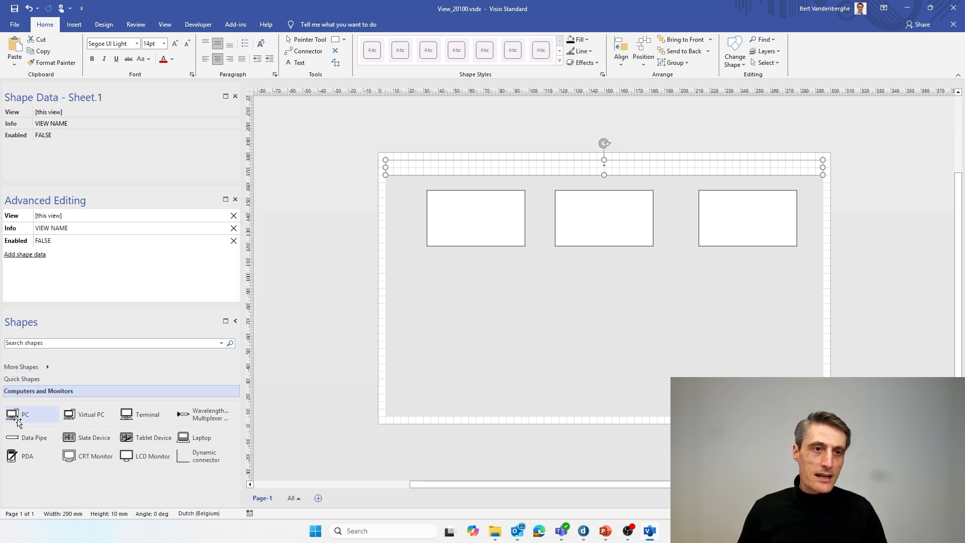
Step: Place a PC shape from the Computers and Monitors stencil below the first rectangle and inspect its predefined shape data
left_click_drag(16, 420, 461, 301)
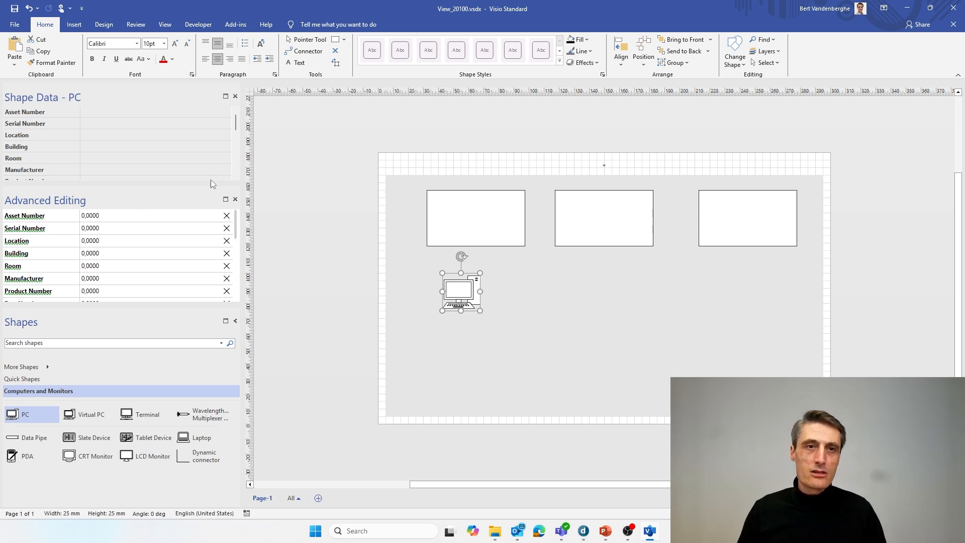
left_click_drag(236, 124, 232, 160)
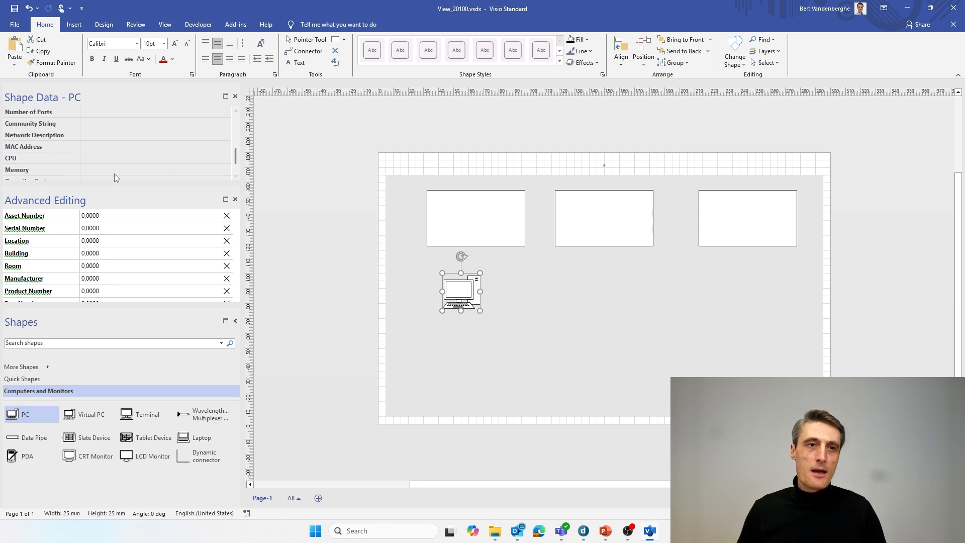
mouse_move(28, 231)
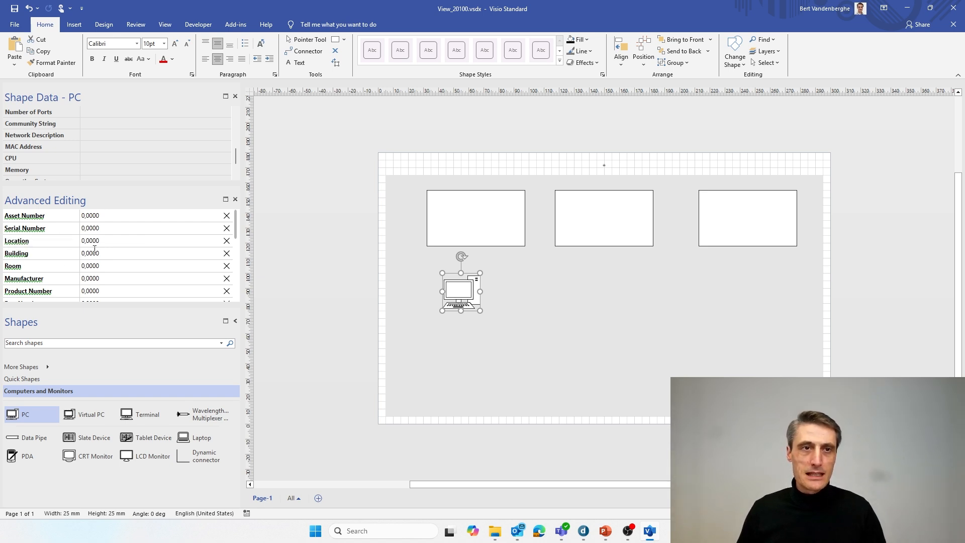
Step: Delete the PC shape from the page
left_click(290, 240)
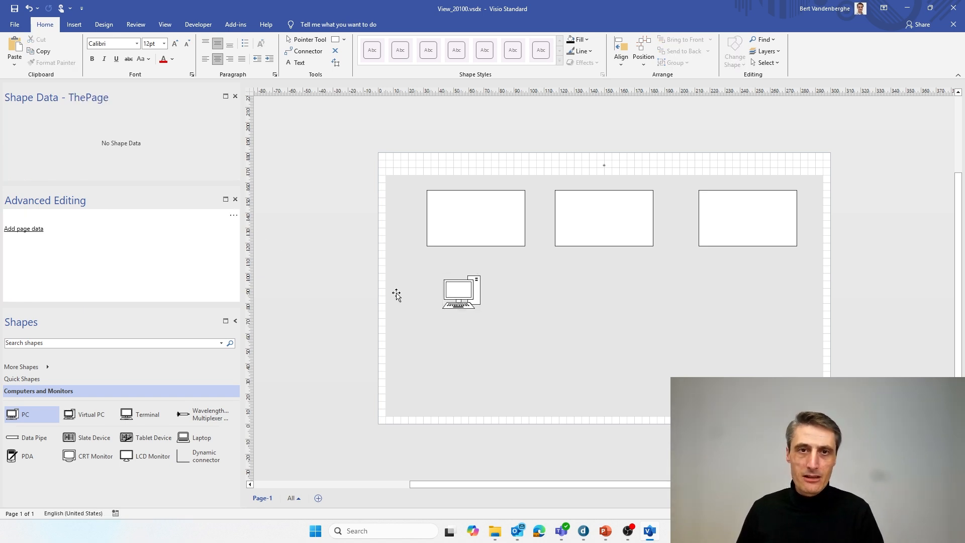
left_click(463, 294)
key("Delete")
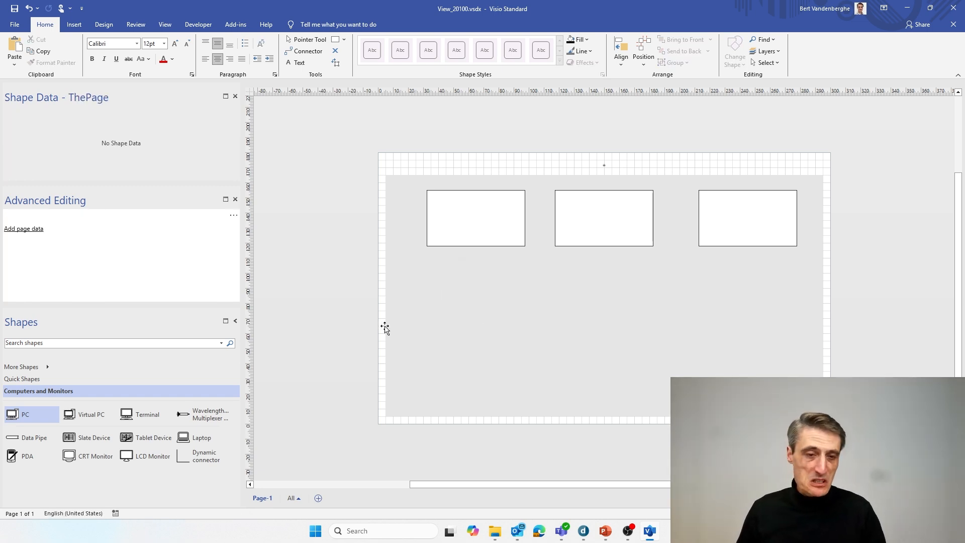
Step: Open the World Maps (Metric) stencil from the DataMiner shape category
left_click(38, 368)
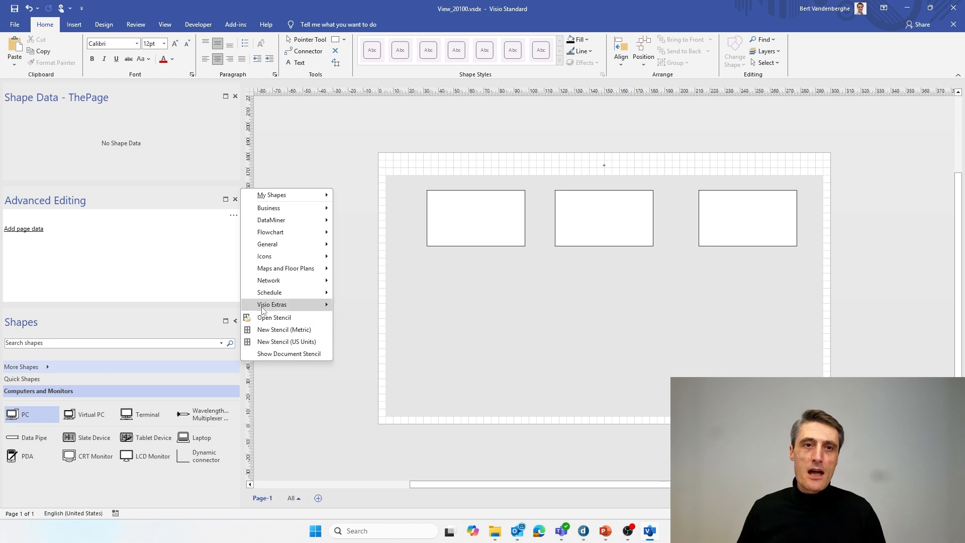
mouse_move(297, 221)
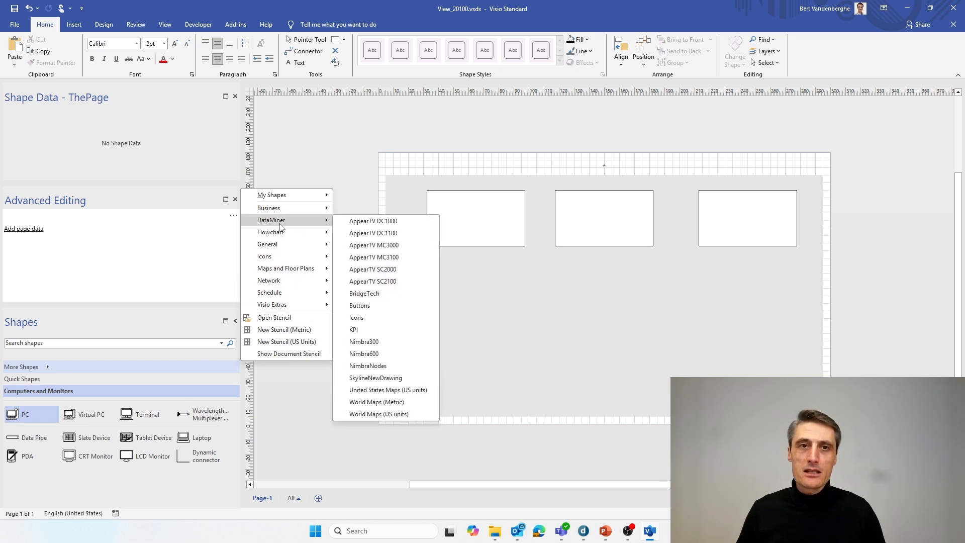
left_click(373, 402)
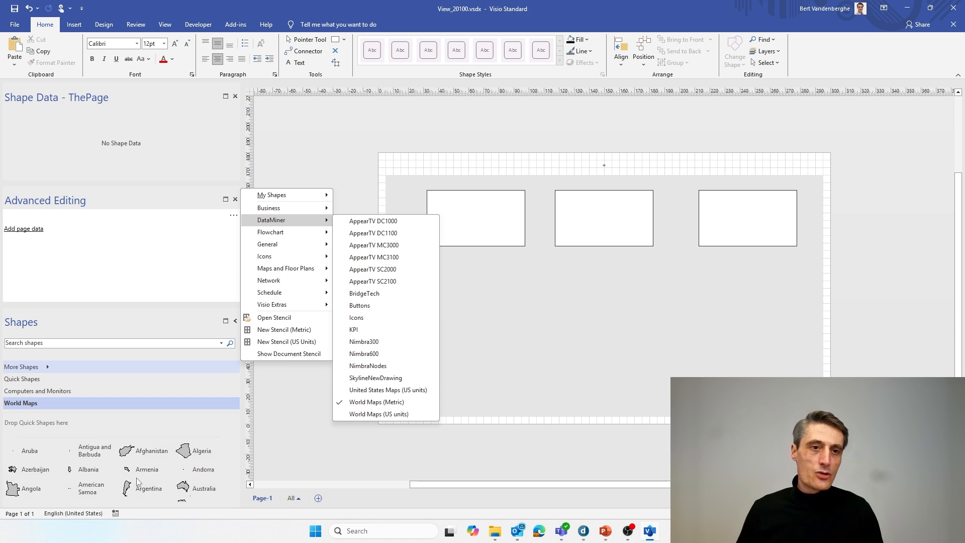
Step: Try out the Argentina map shape by placing it over the middle of the page, and delete it
left_click(142, 485)
left_click_drag(142, 487, 557, 392)
left_click_drag(514, 354, 541, 287)
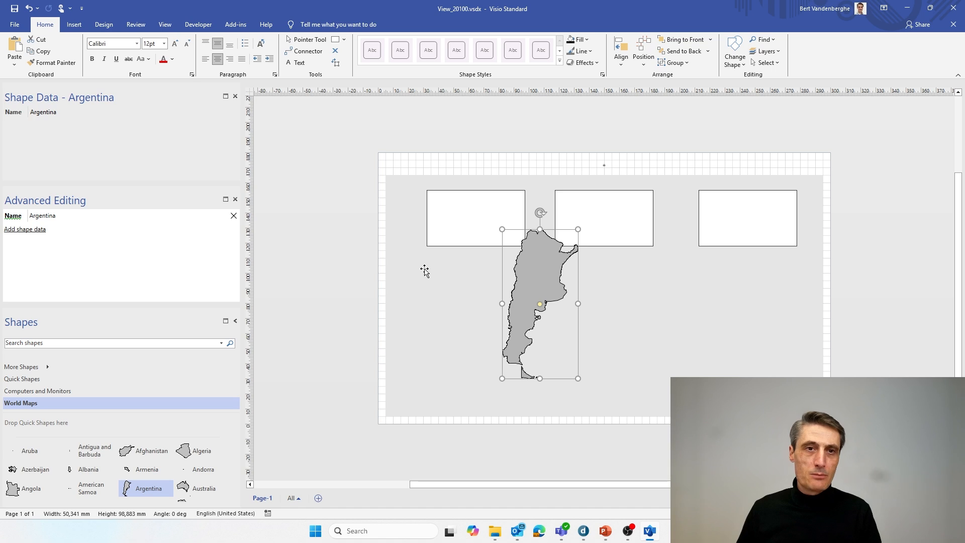
key("Delete")
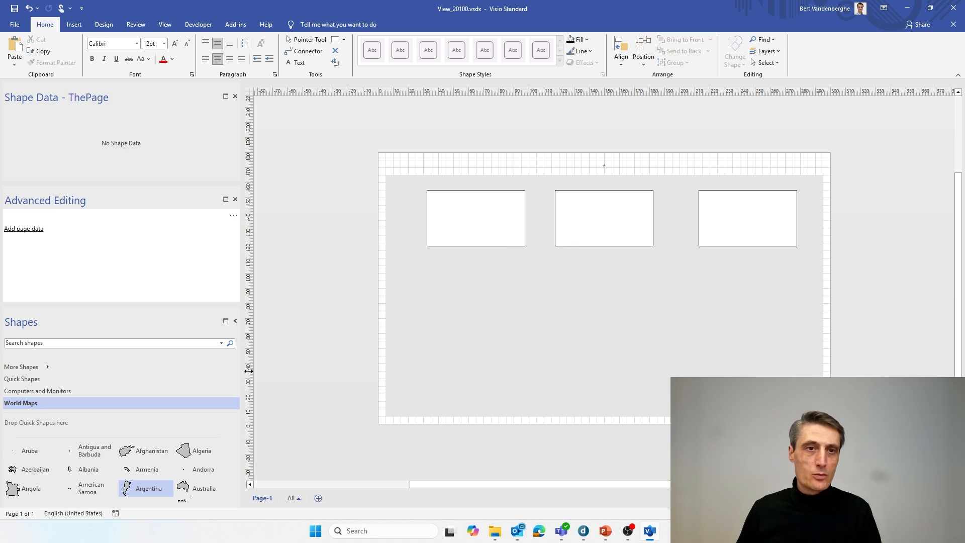
Step: Open the Icons stencil from the DataMiner shape category and enlarge the Shapes pane upward
left_click(46, 372)
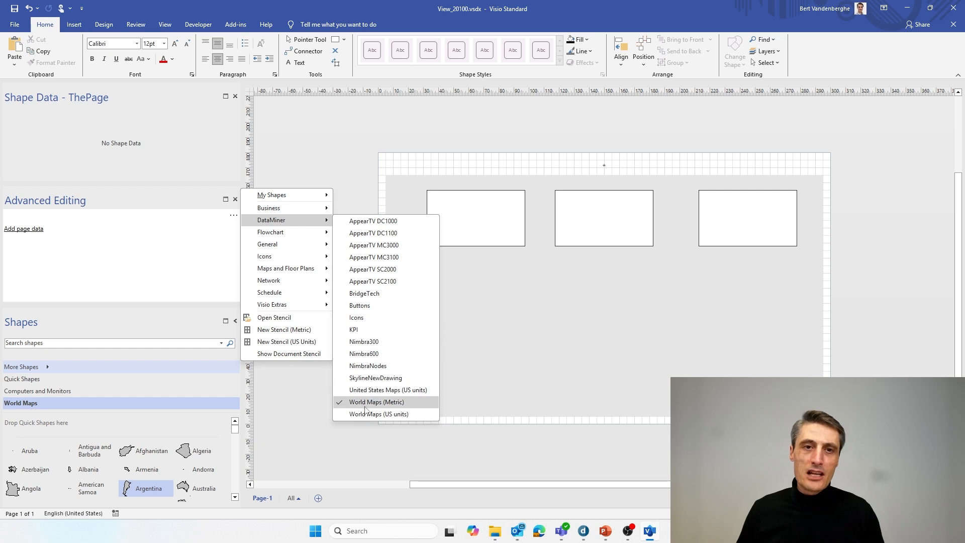
left_click(362, 317)
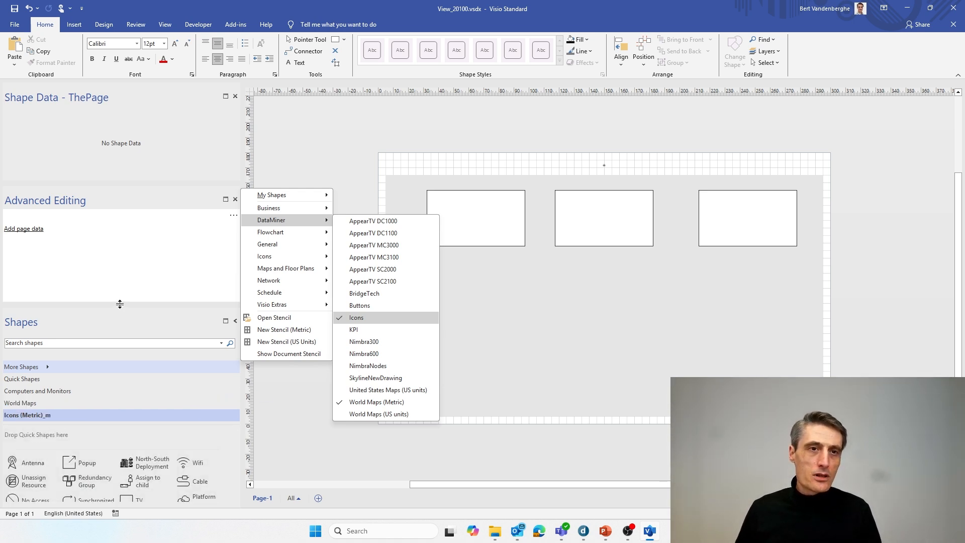
left_click_drag(120, 303, 119, 276)
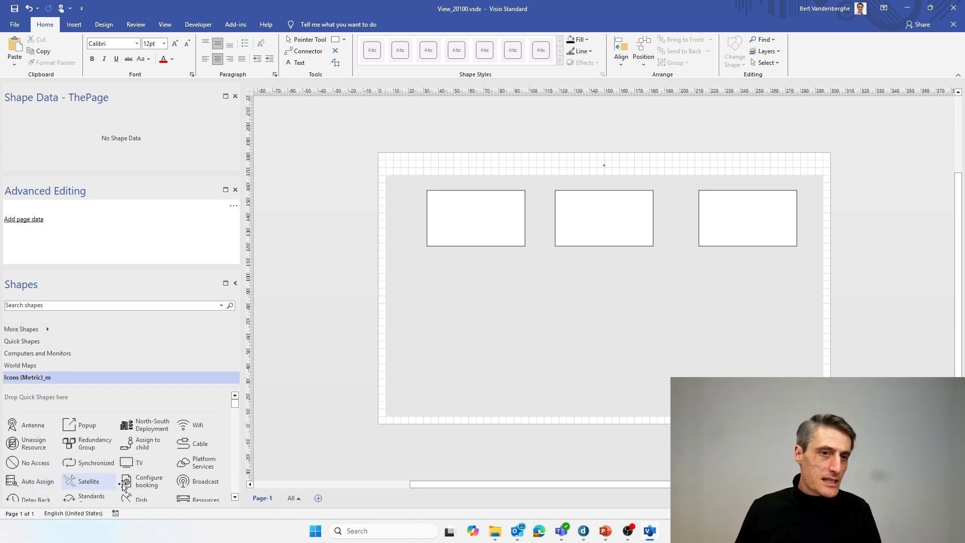
Step: Browse the icons available in the DataMiner Icons stencil
scroll(144, 472, "down", 3)
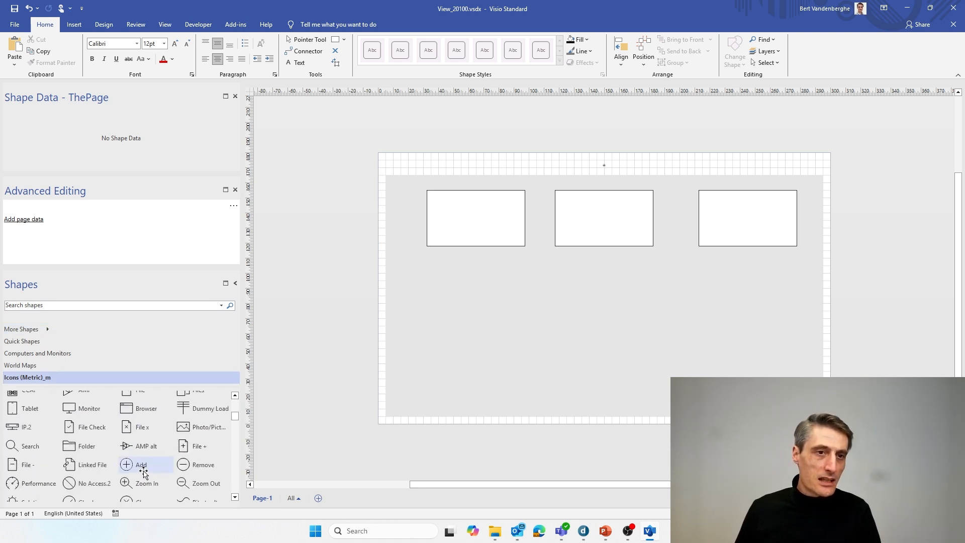
scroll(135, 470, "down", 3)
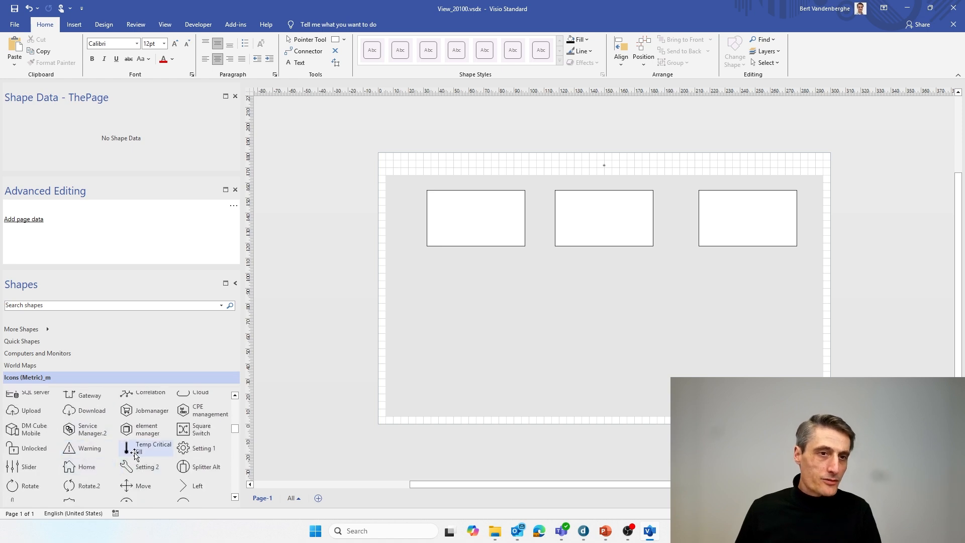
scroll(129, 470, "down", 3)
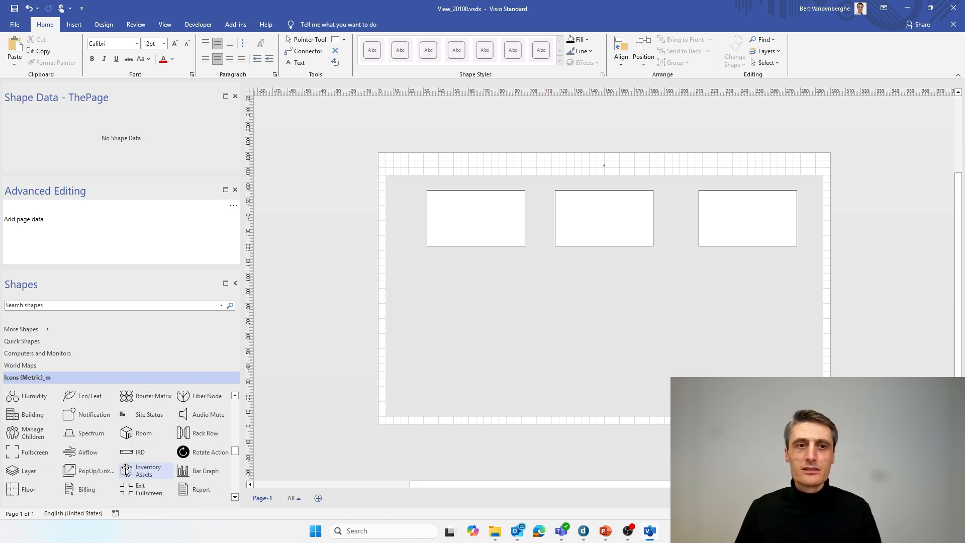
scroll(126, 470, "down", 5)
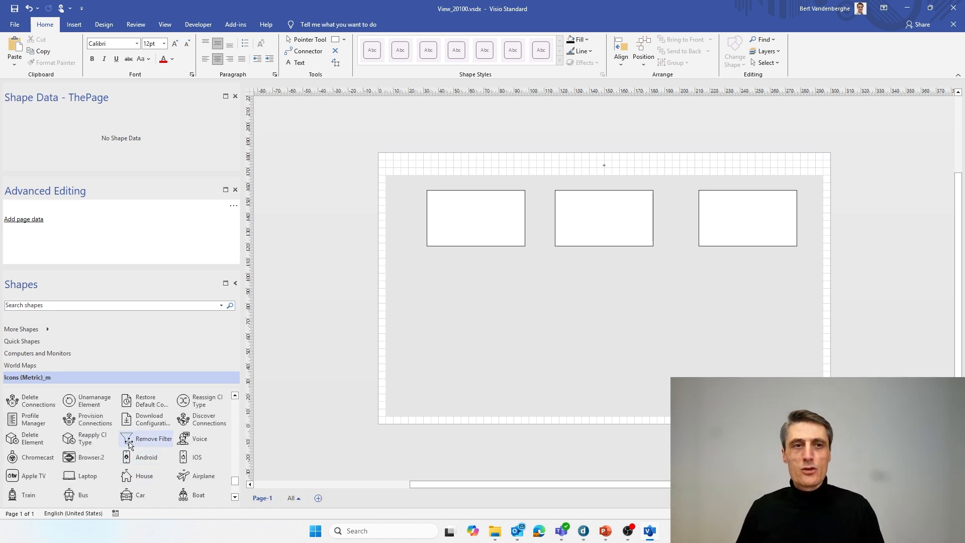
scroll(145, 457, "up", 3)
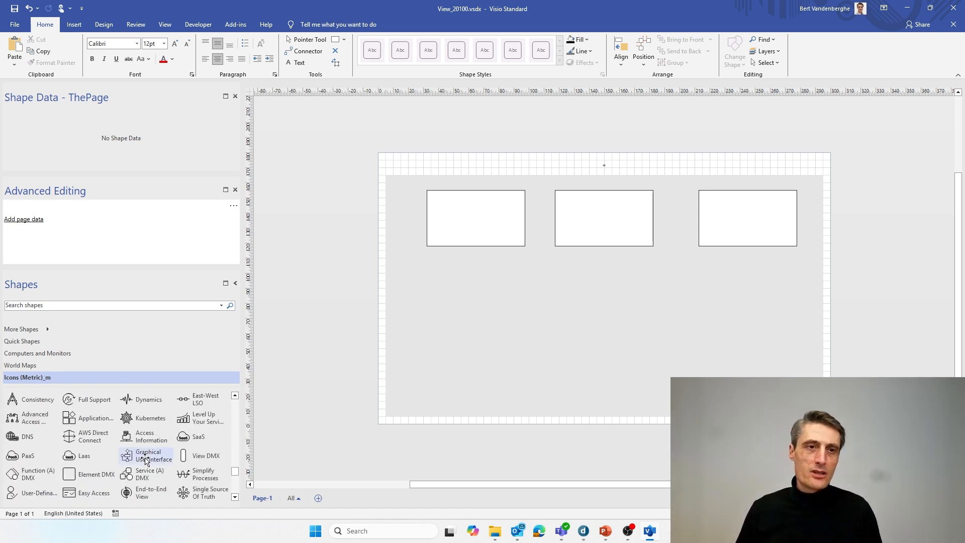
scroll(148, 458, "up", 3)
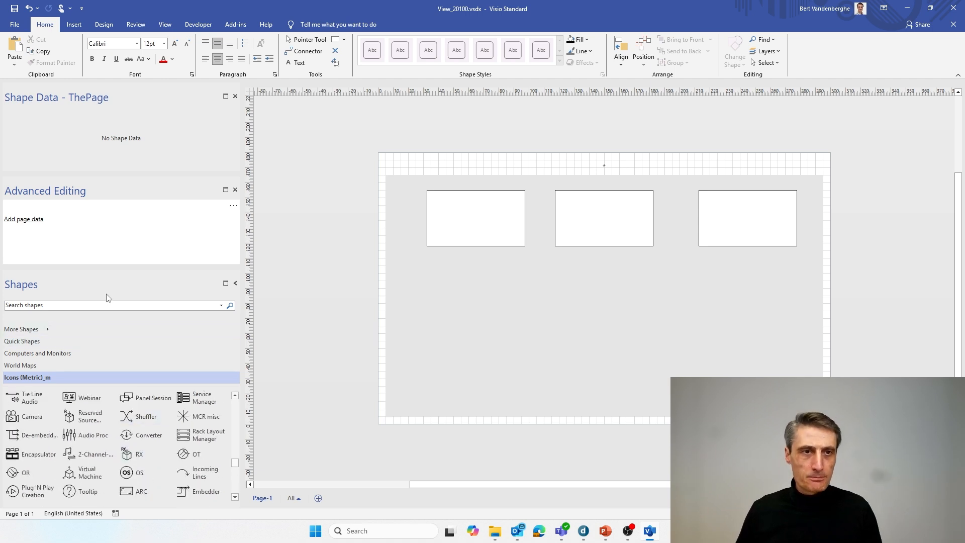
Step: Open the KPI stencil from the DataMiner shape category with its macros enabled
left_click(44, 330)
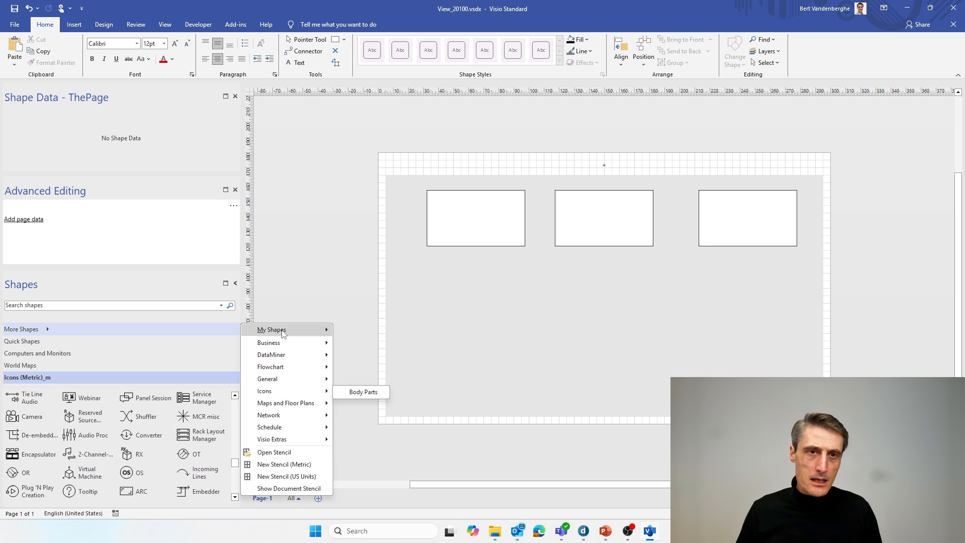
mouse_move(283, 334)
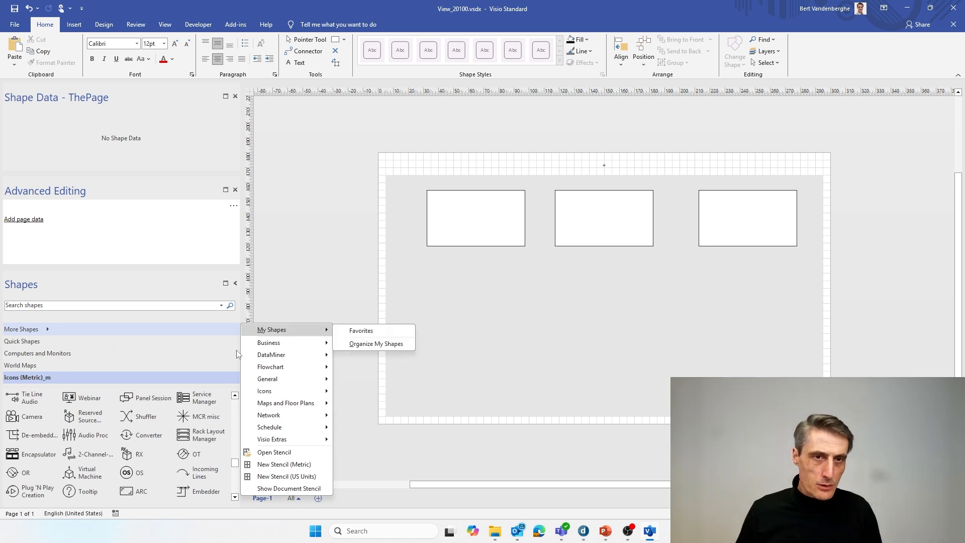
mouse_move(291, 363)
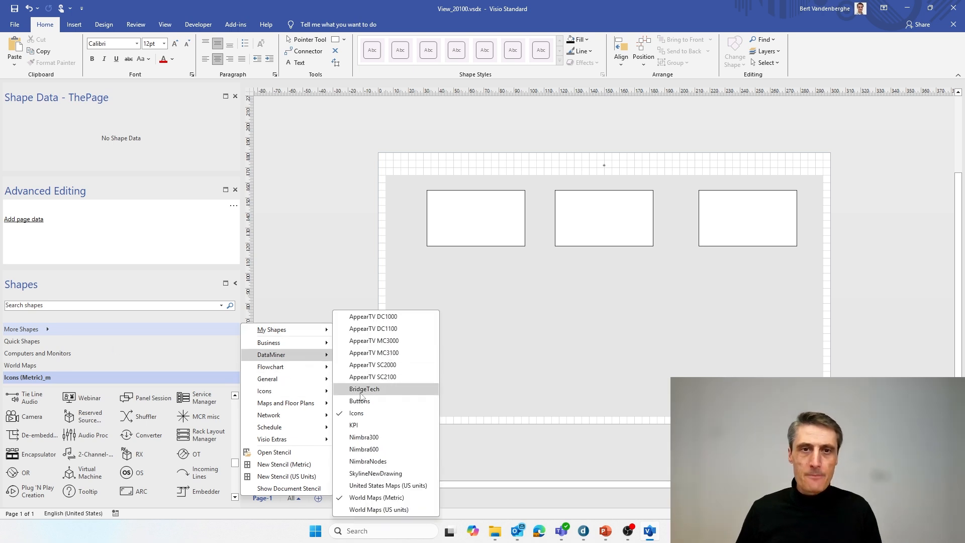
left_click(360, 426)
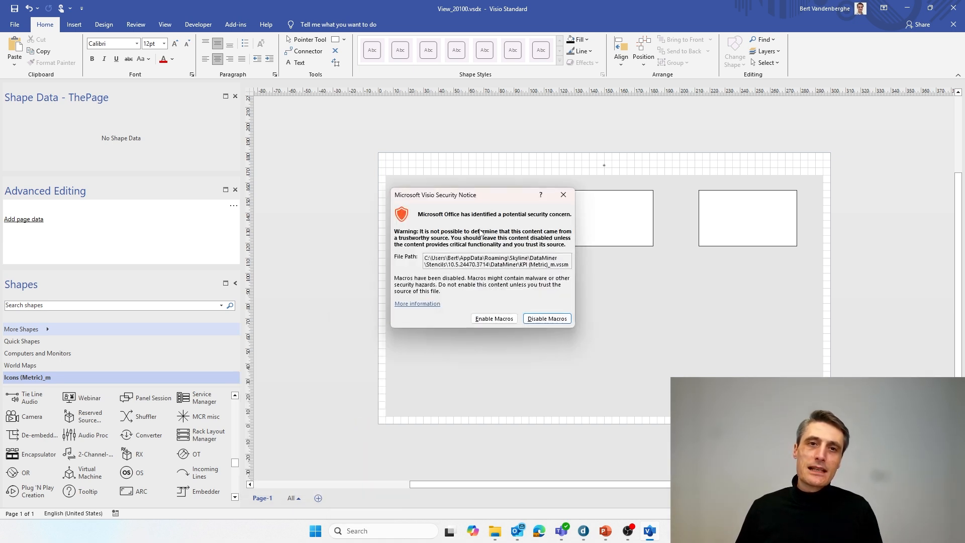
left_click(503, 320)
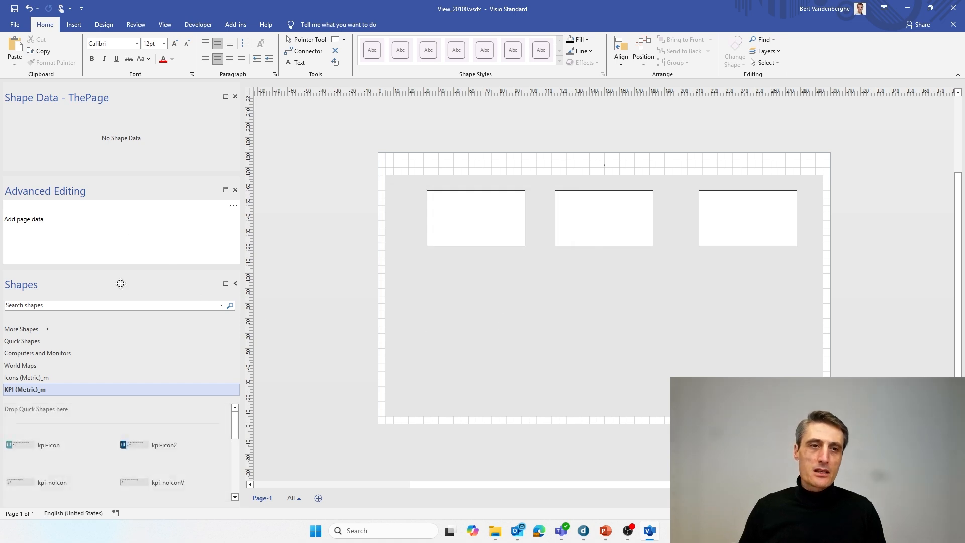
Step: Try out the kpi-icon shape by placing it below the first rectangle, and delete it
left_click_drag(64, 438, 480, 289)
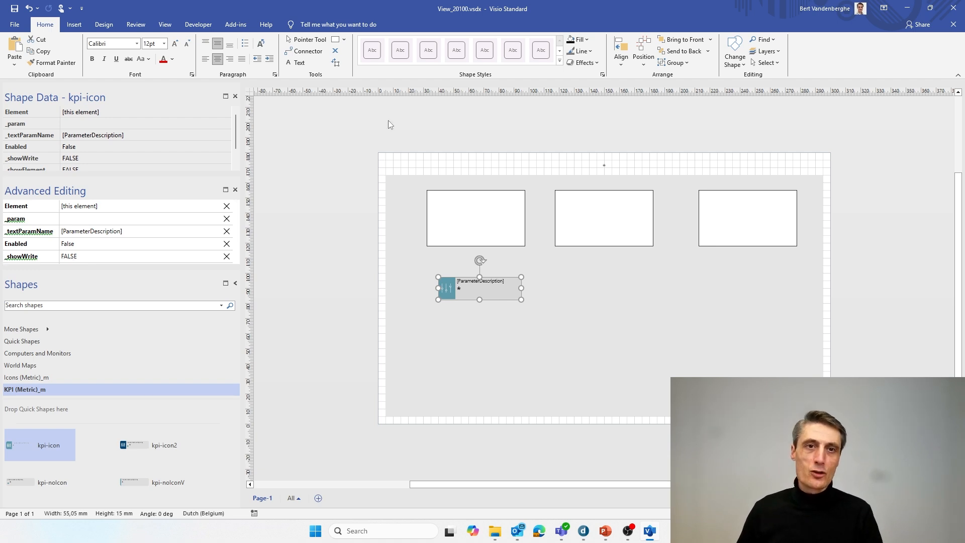
left_click(309, 283)
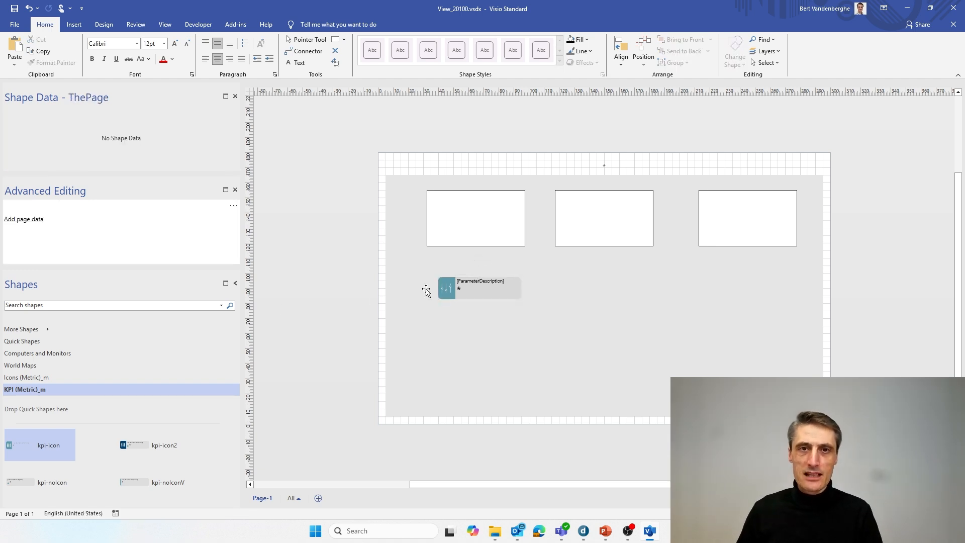
left_click(455, 295)
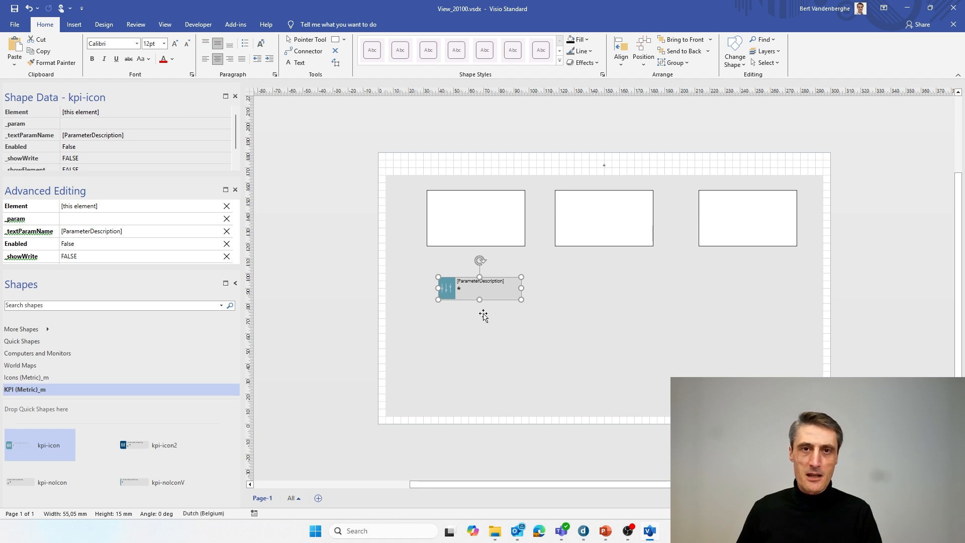
key("Delete")
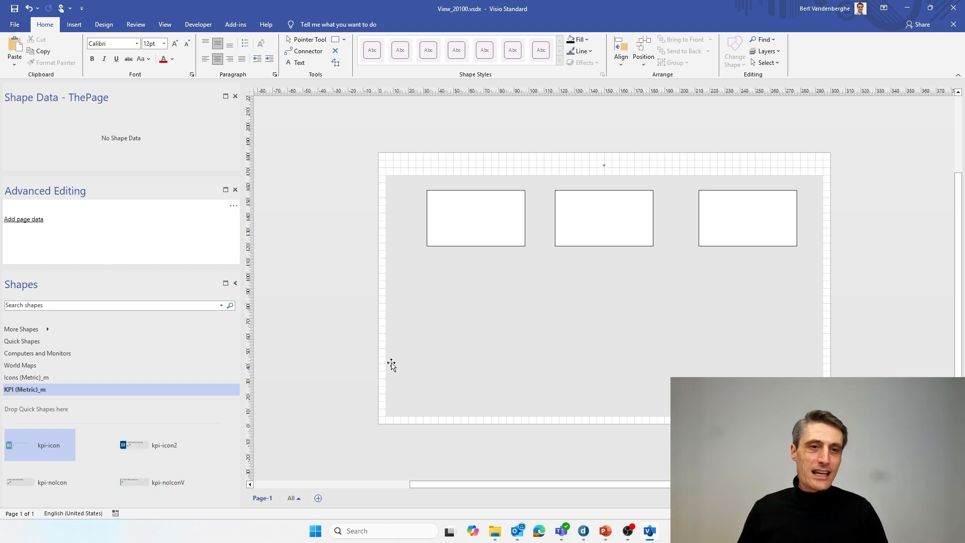
Step: Review the macro settings in the Visio Trust Center and close the Visio options
left_click(14, 25)
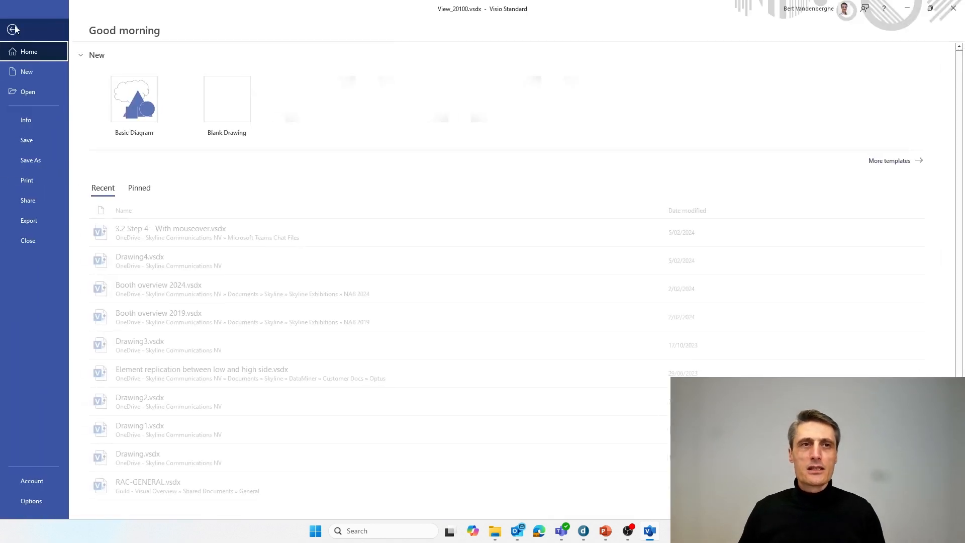
left_click(41, 484)
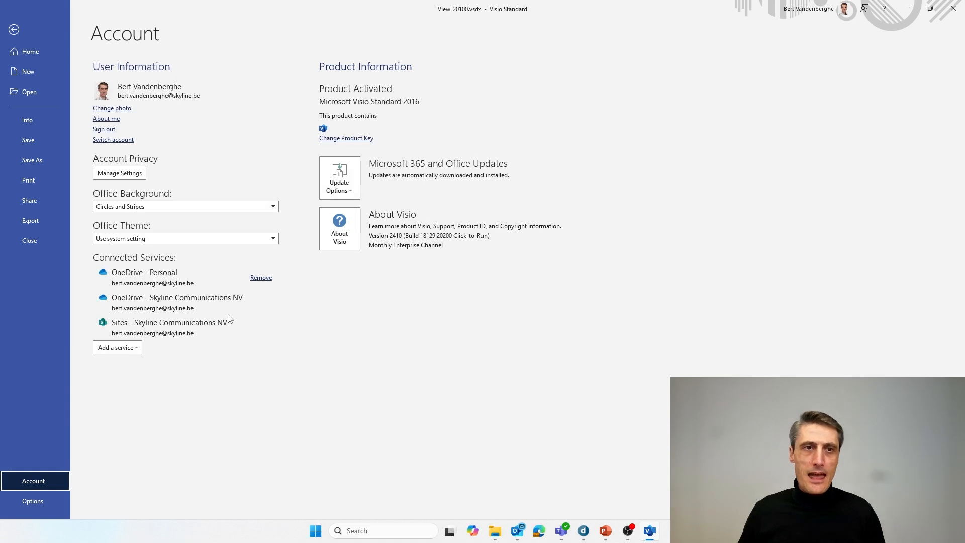
left_click(55, 501)
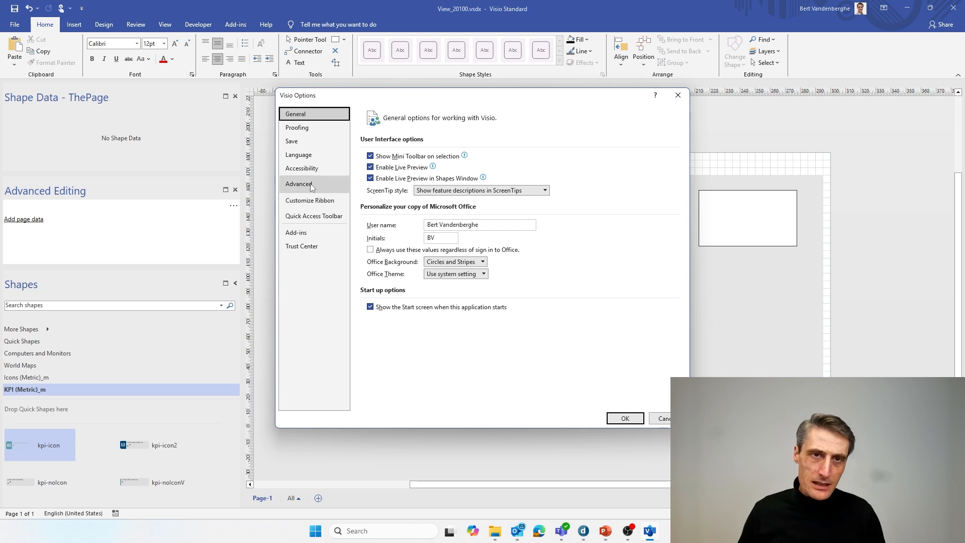
left_click(301, 246)
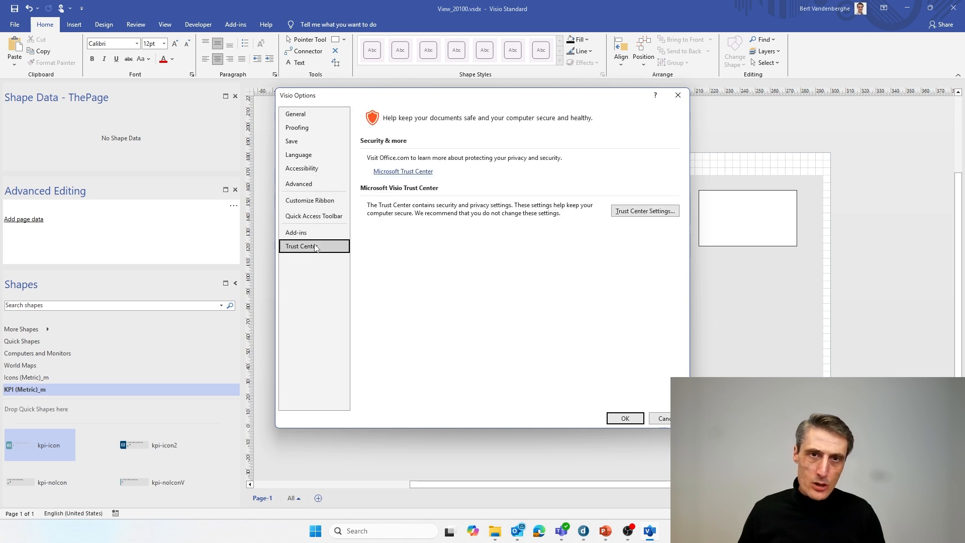
left_click(645, 211)
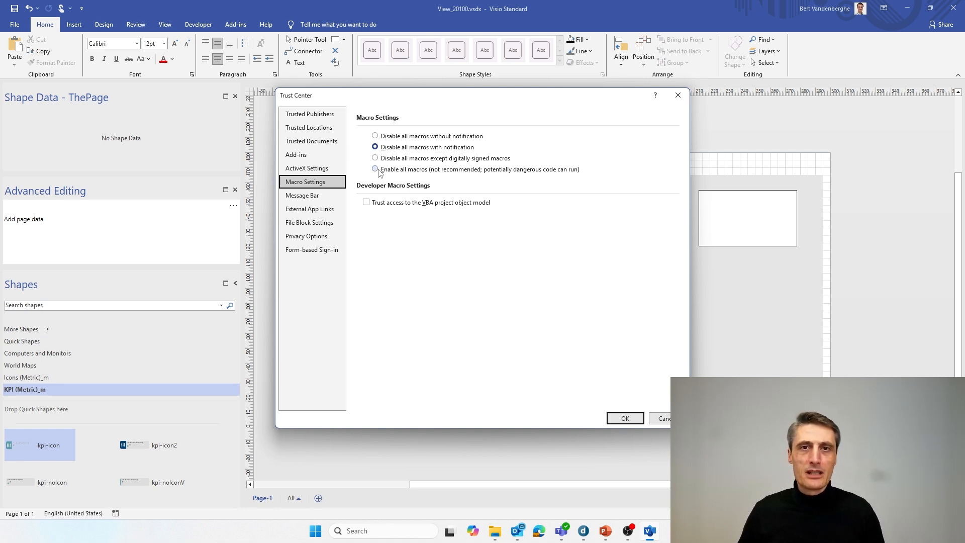
left_click(665, 419)
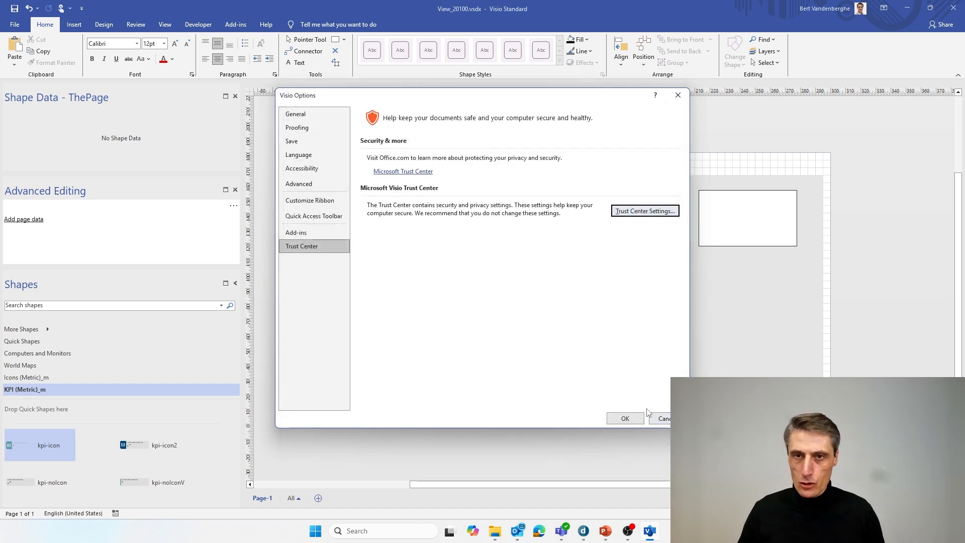
left_click(625, 419)
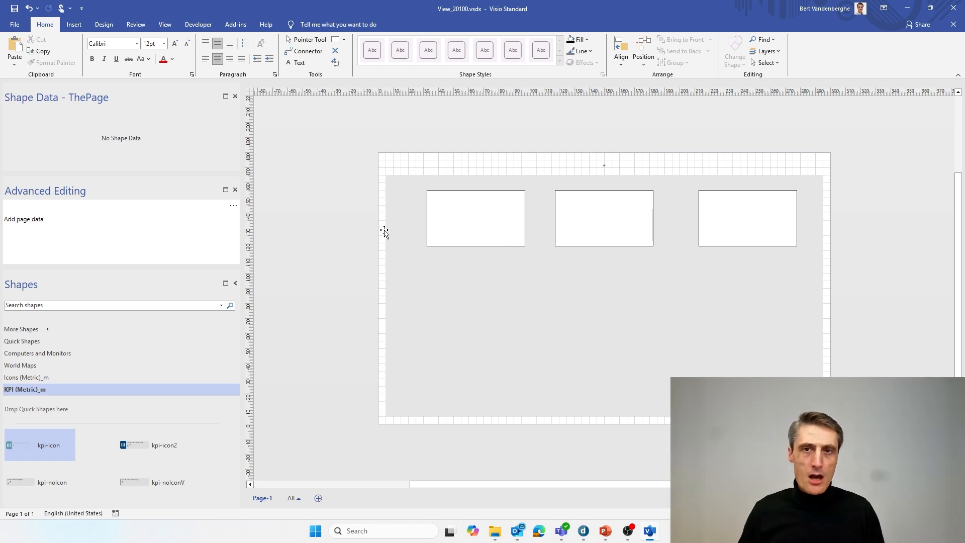
Step: Enlarge the Advanced Editing pane and the Shape Data pane beside the drawing
key("alt")
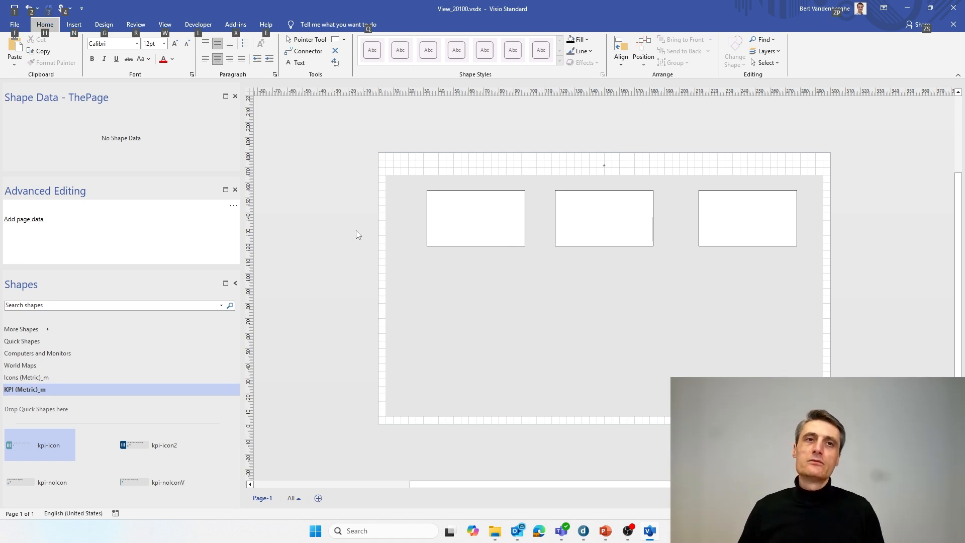
key("alt")
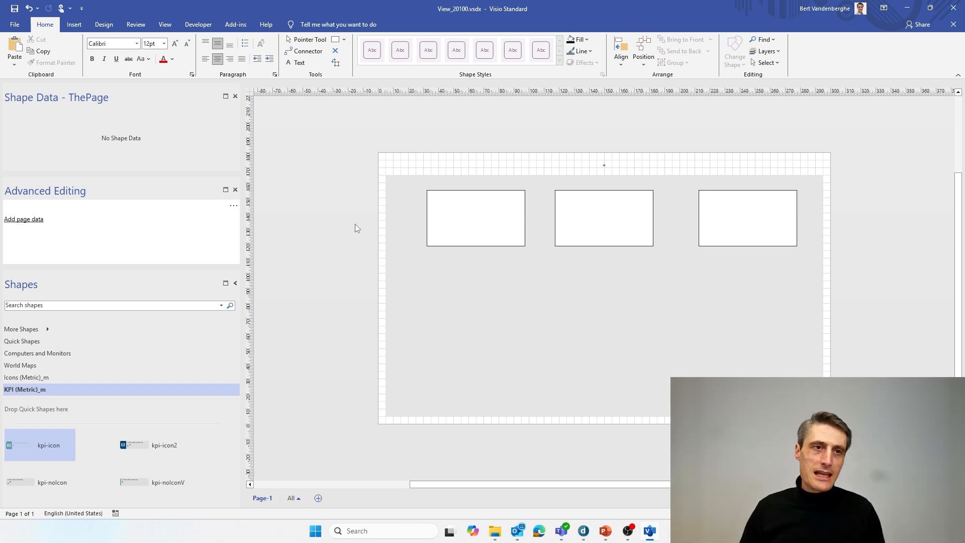
left_click_drag(62, 269, 64, 325)
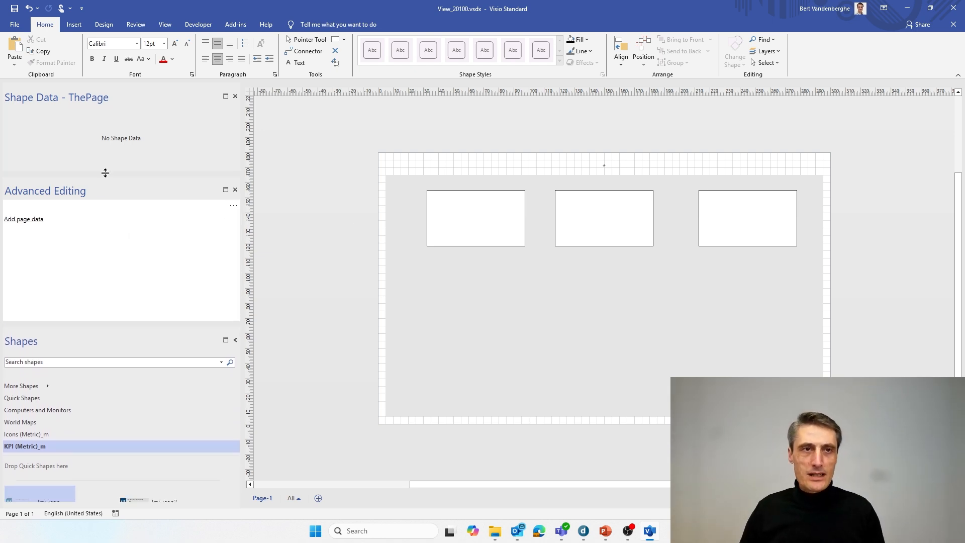
left_click_drag(105, 173, 105, 201)
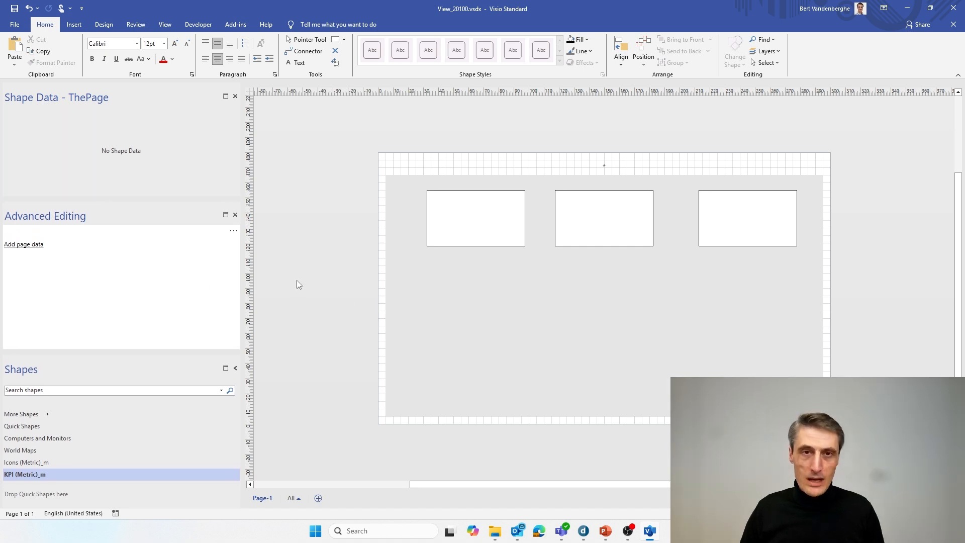
Step: Switch to the training slides in PowerPoint and advance to the slide on linking shapes through shape data
key("alt+Tab")
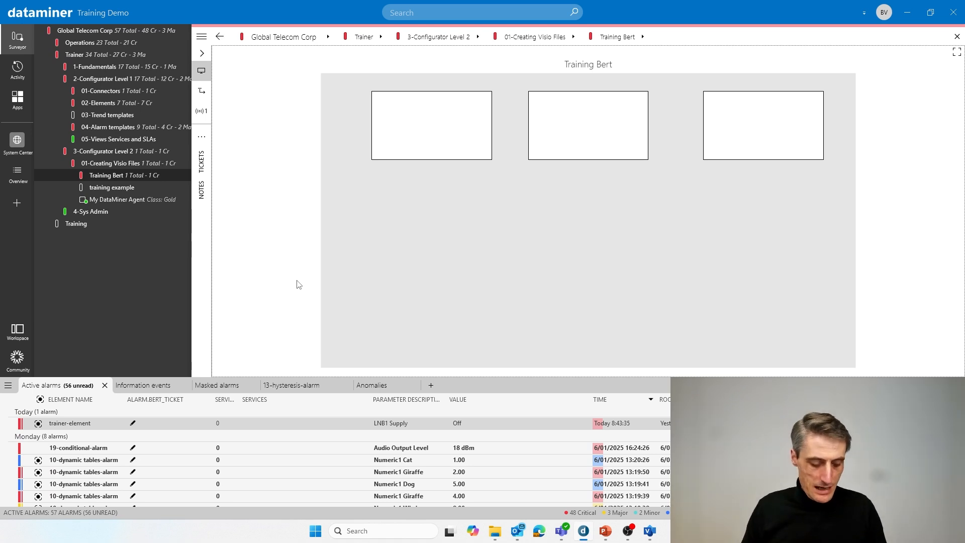
key("alt+Tab")
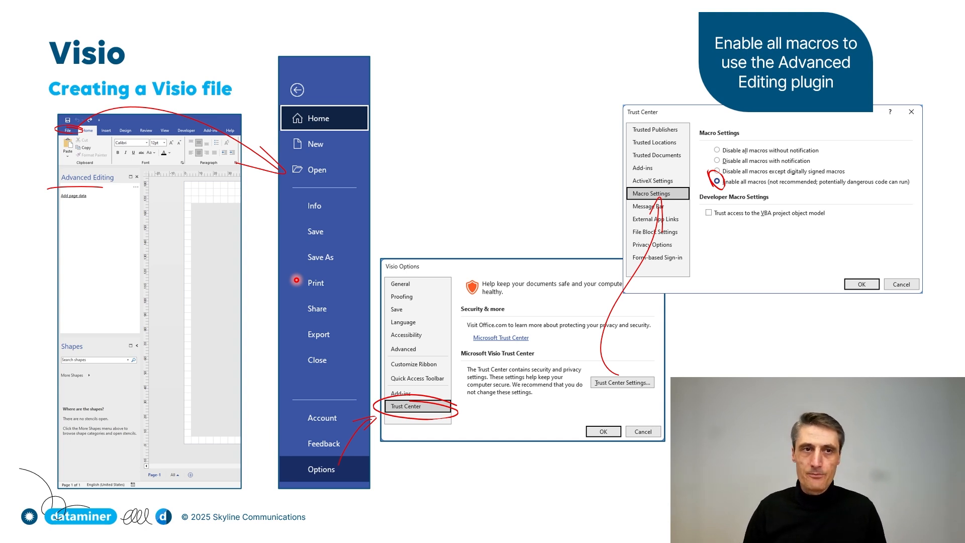
key("Right")
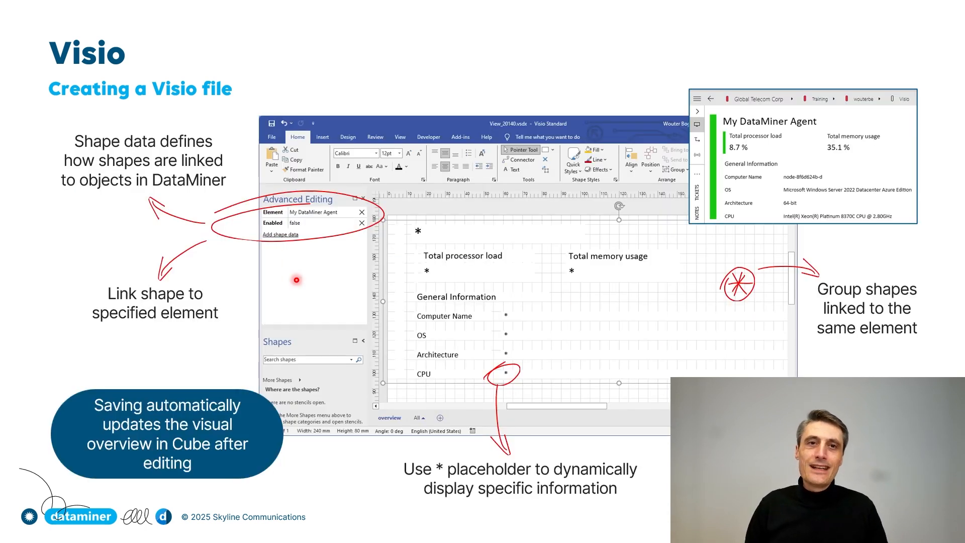
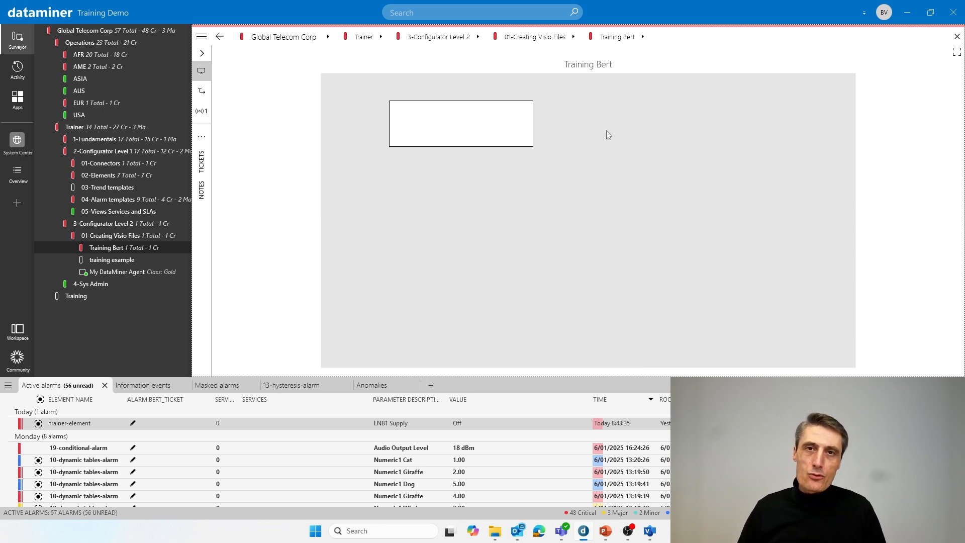
Step: Put the training view's visual overview into DataMiner edit mode and select the shape Sheet.1 for editing
right_click(554, 126)
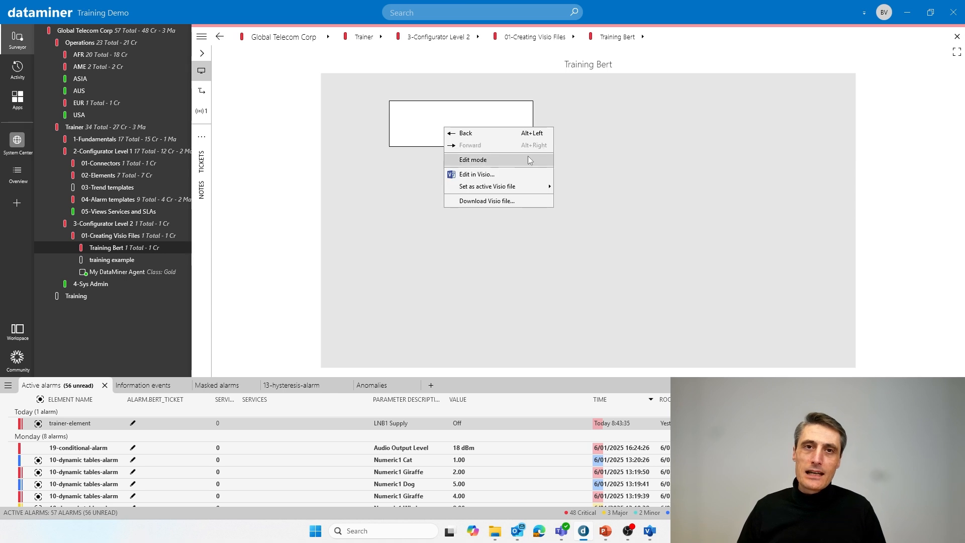
left_click(511, 160)
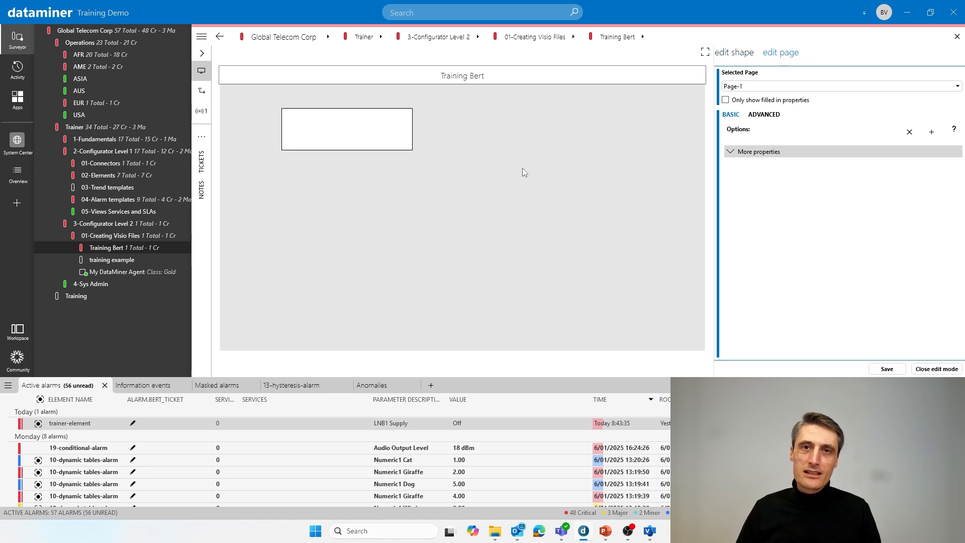
left_click(734, 53)
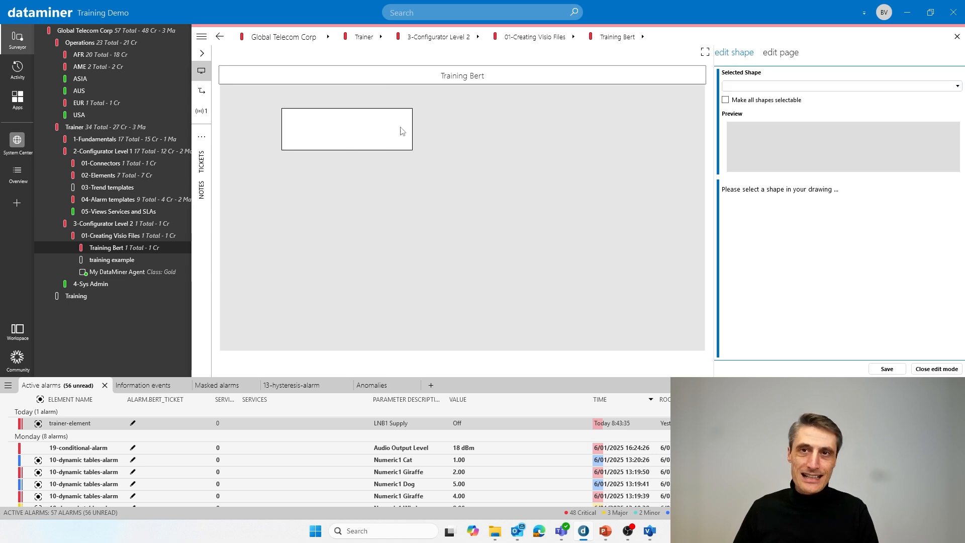
left_click(757, 86)
left_click(757, 96)
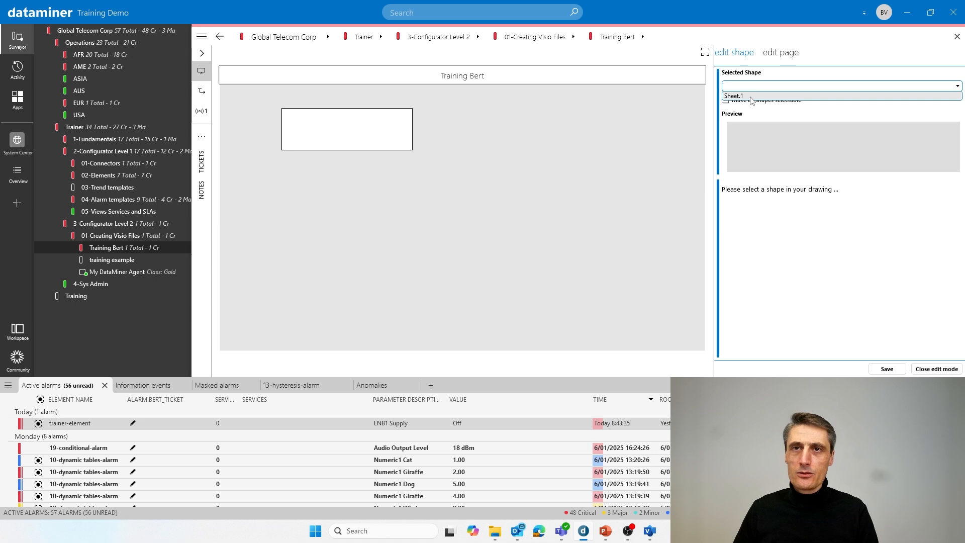
left_click(756, 87)
left_click(745, 96)
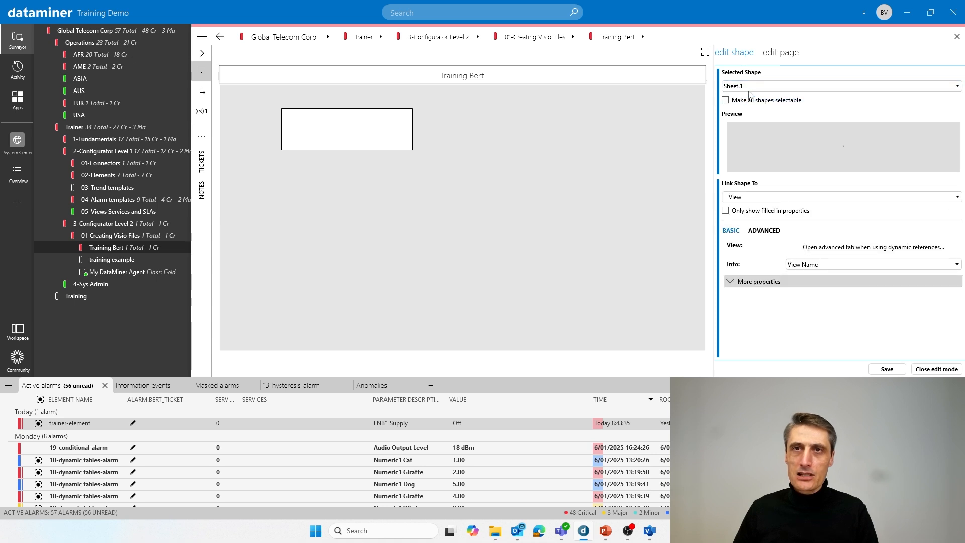
Step: Compare the selectable shapes with the drawing by picking the title shape and reselecting Sheet.1
left_click(753, 87)
left_click(746, 97)
left_click(749, 87)
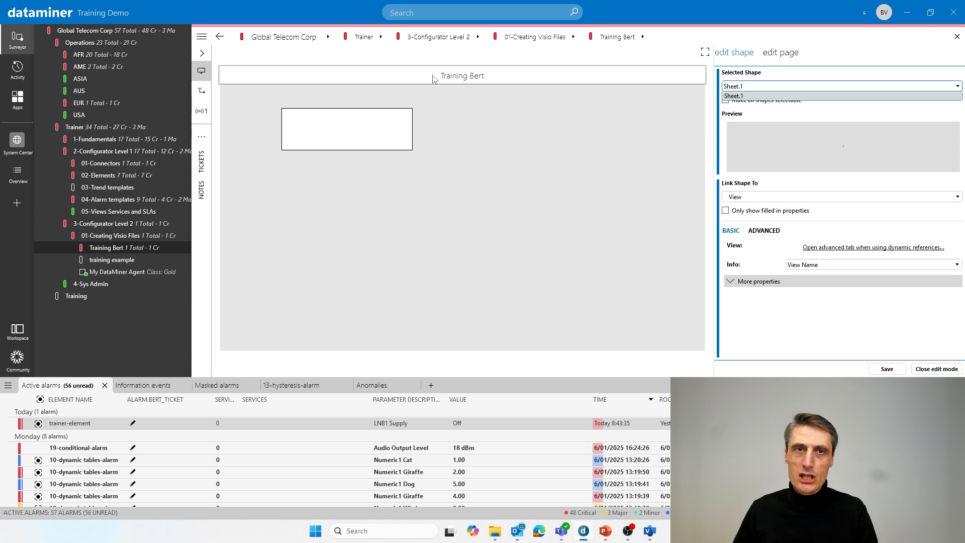
left_click(465, 80)
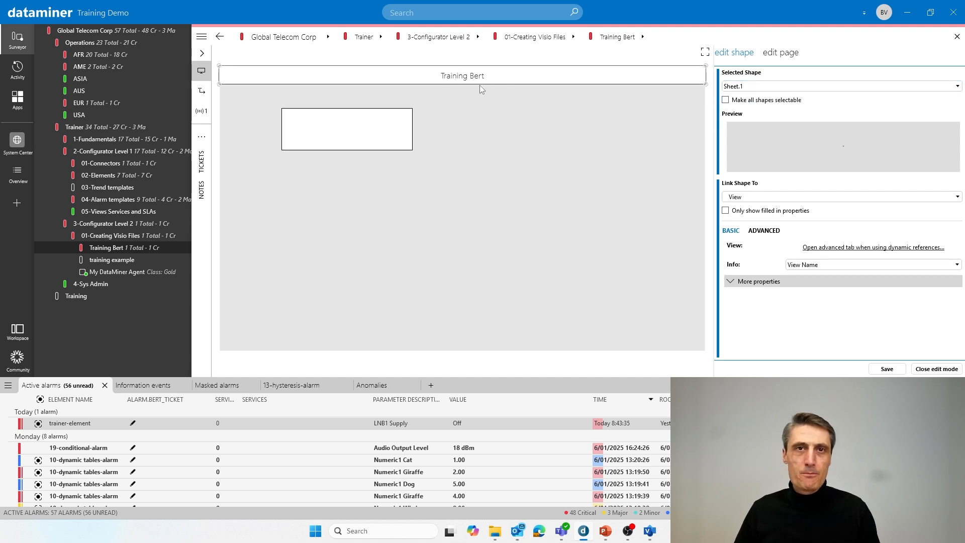
left_click(744, 86)
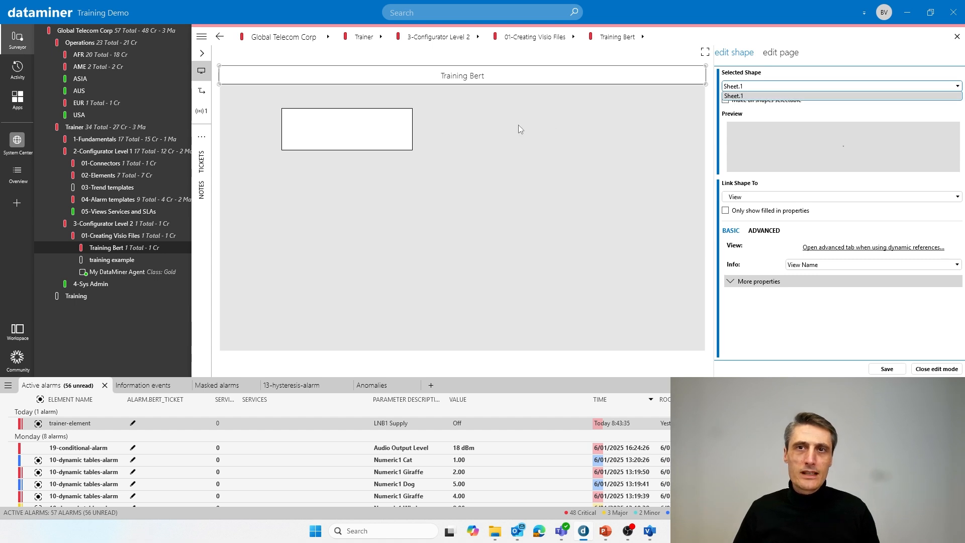
left_click(745, 97)
Step: Switch to Visio and inspect the sheet names and shape data of the title, the grey background and the rectangle
key("alt+Tab")
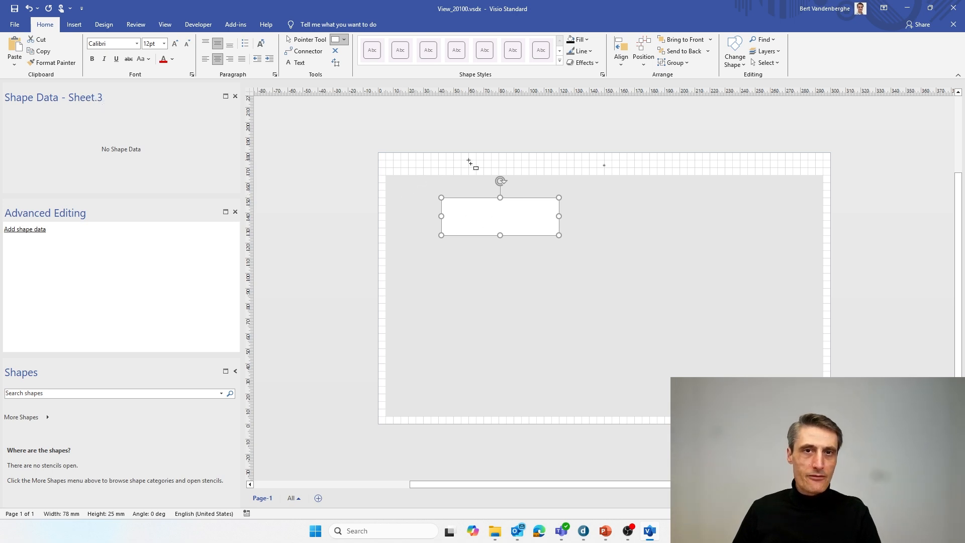
left_click(306, 39)
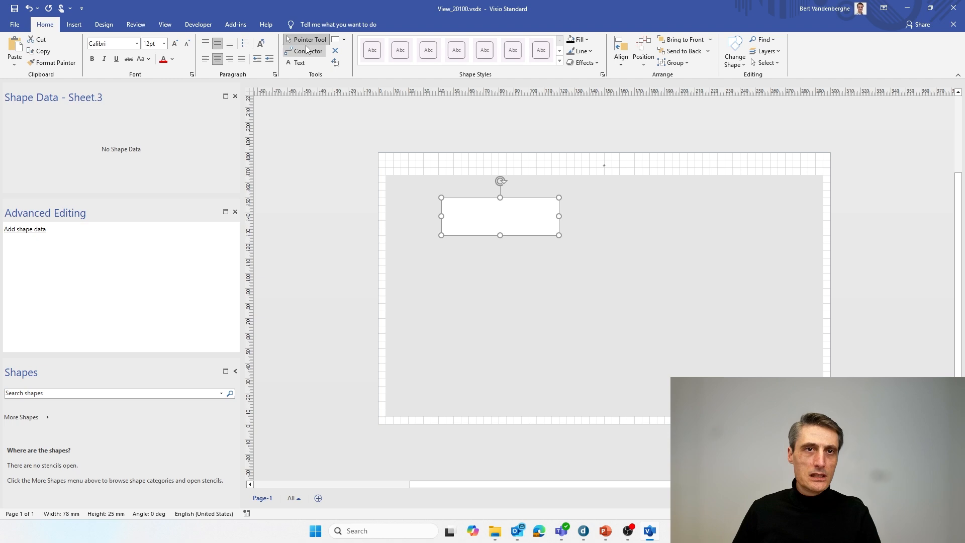
left_click(602, 167)
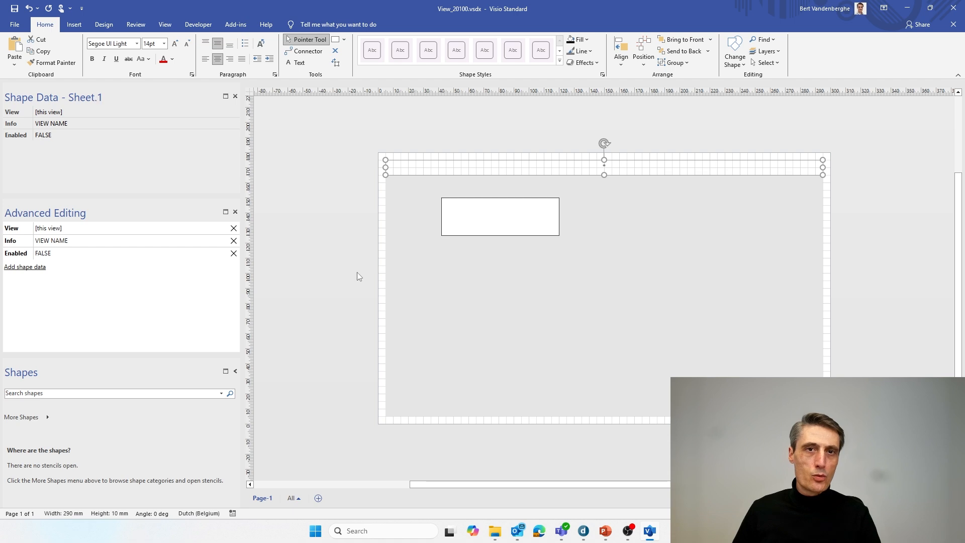
left_click(427, 260)
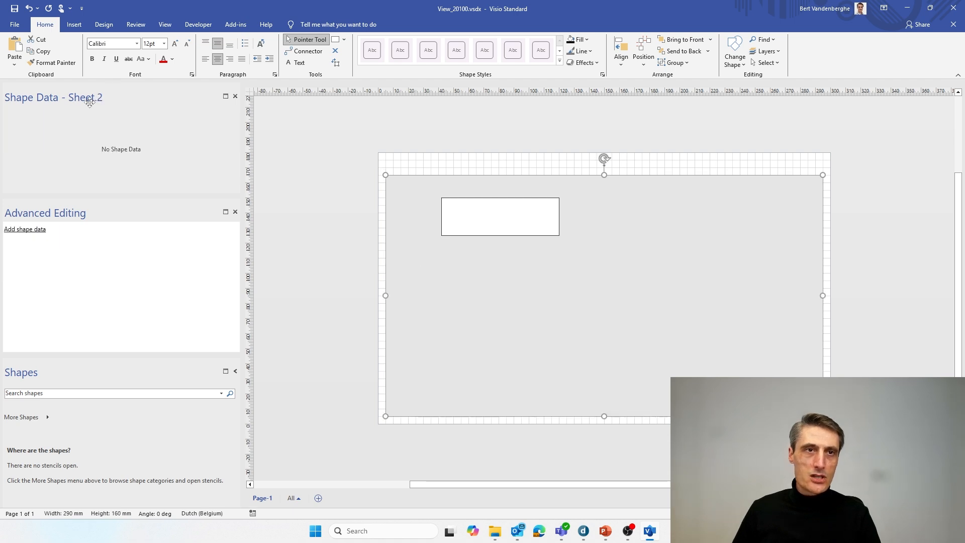
left_click(478, 224)
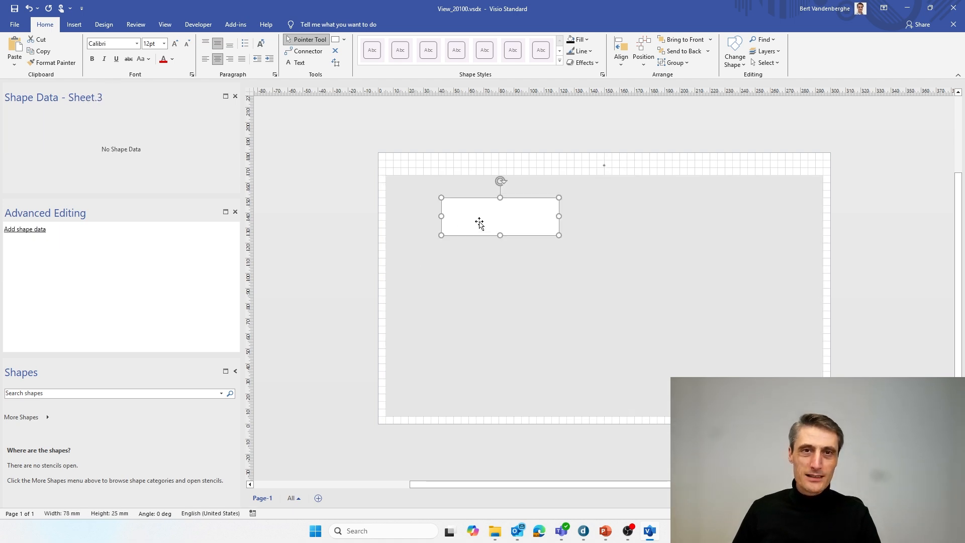
Step: Draw a second rectangle about 51 by 15 mm beside the existing one, and delete it
left_click(336, 39)
left_click_drag(599, 205, 677, 228)
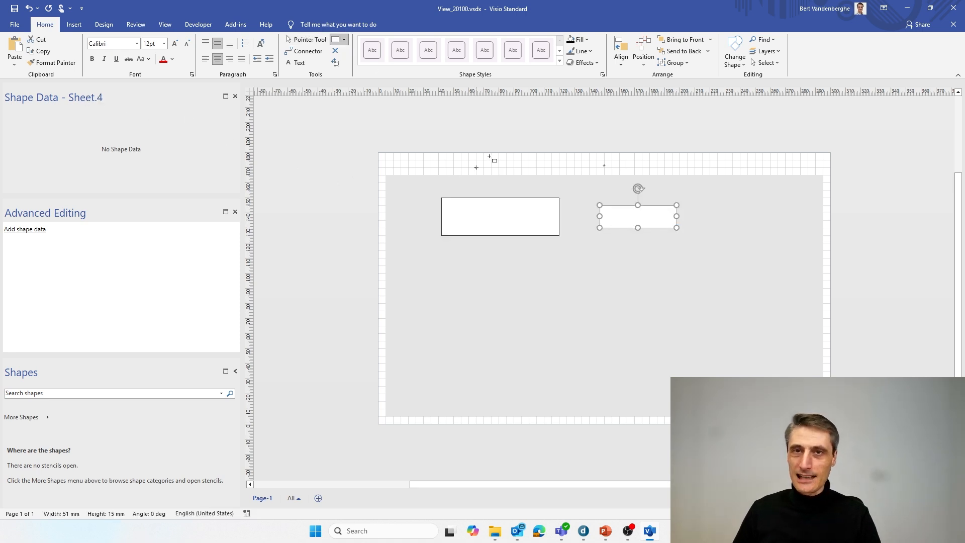
left_click(630, 128)
left_click(305, 39)
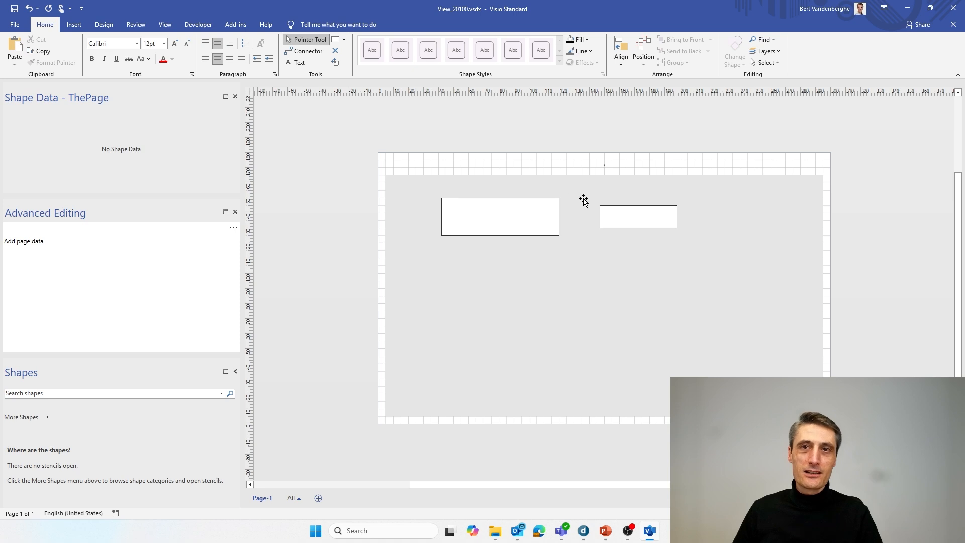
left_click(614, 224)
key("Delete")
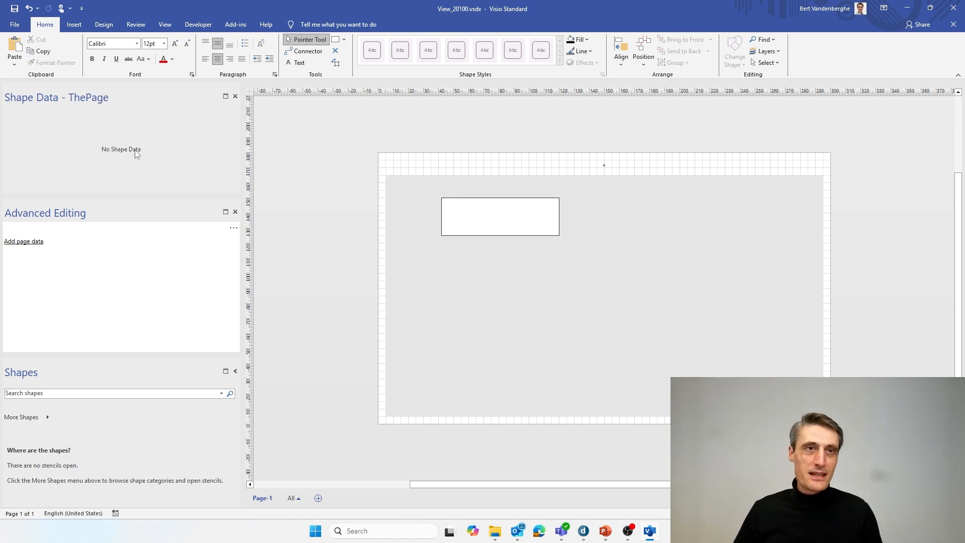
Step: Select the remaining rectangle and review the Run in developer mode setting in Visio's advanced options without changing it
left_click(493, 208)
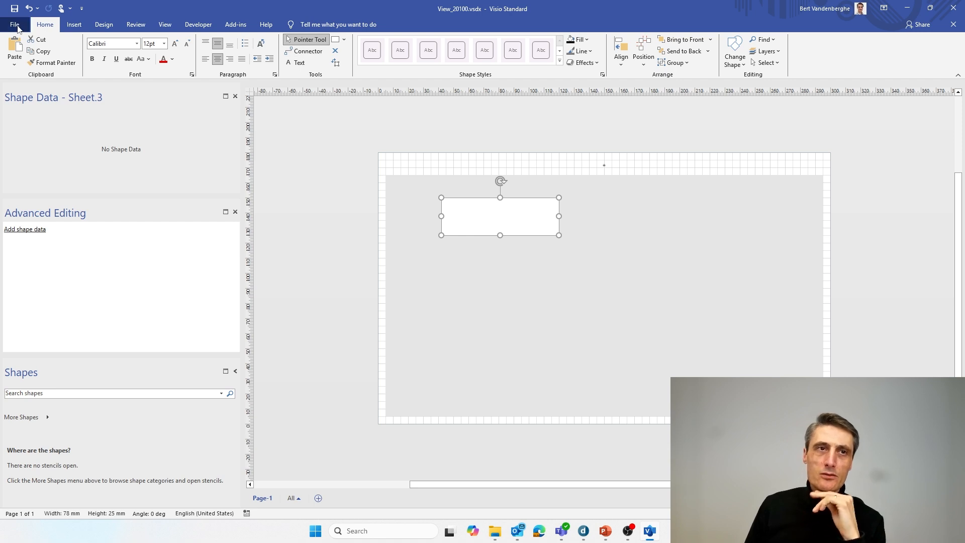
left_click(198, 25)
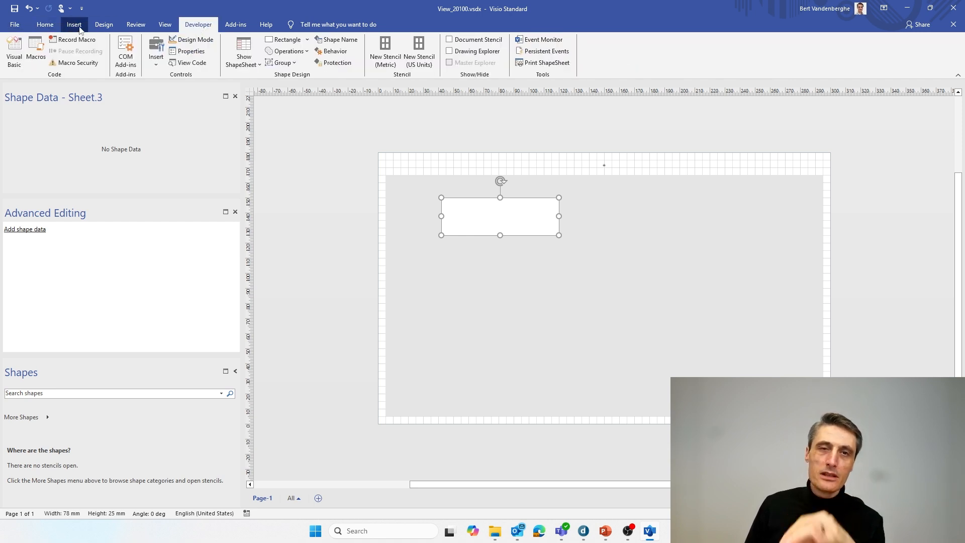
left_click(15, 25)
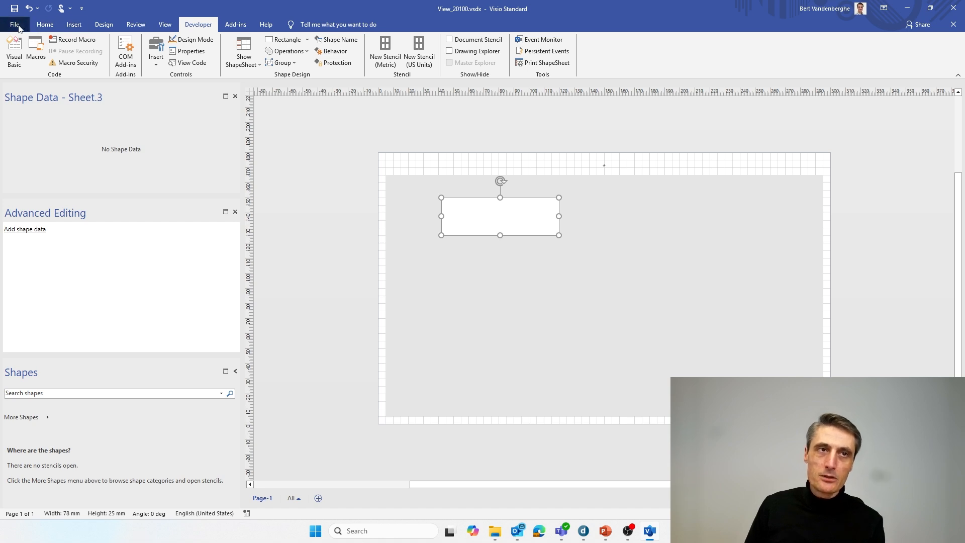
left_click(31, 502)
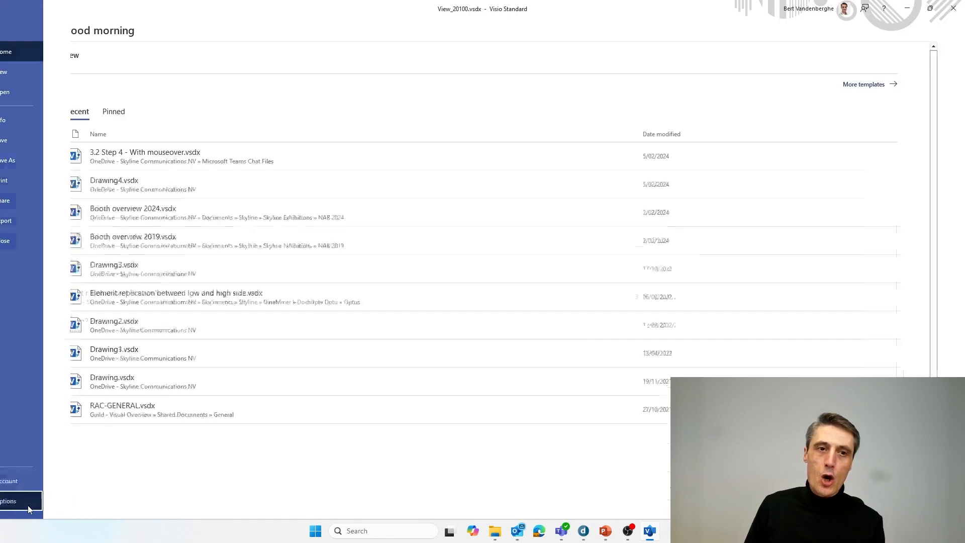
left_click(306, 186)
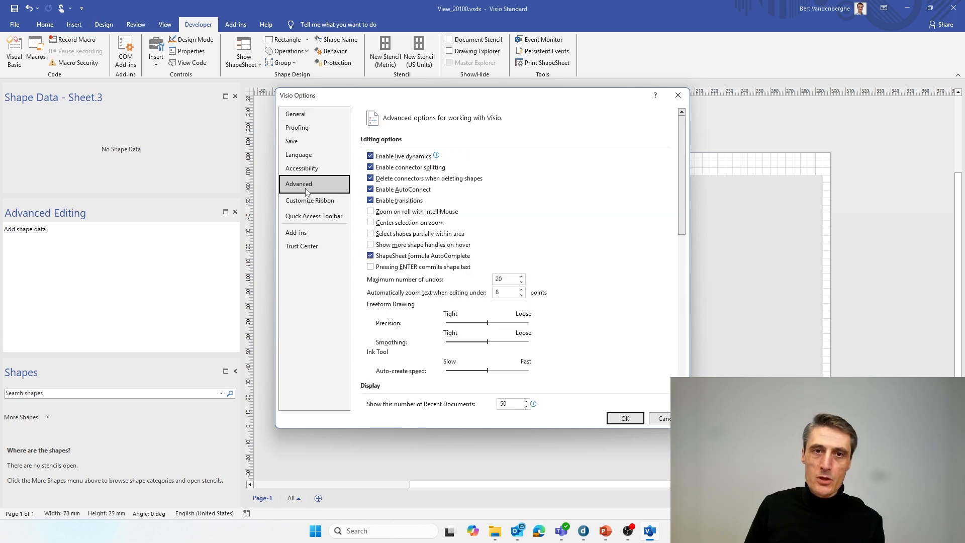
scroll(503, 271, "down", 10)
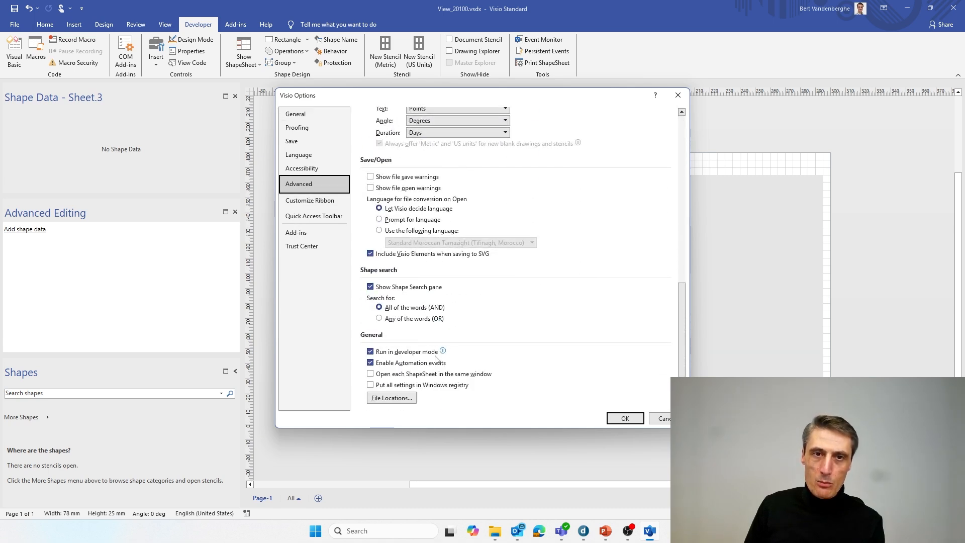
mouse_move(409, 355)
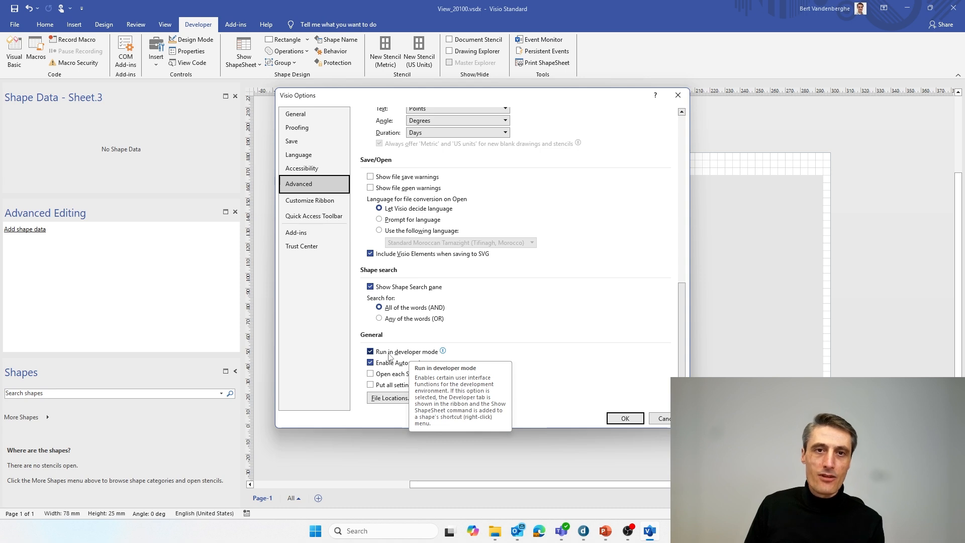
left_click(657, 421)
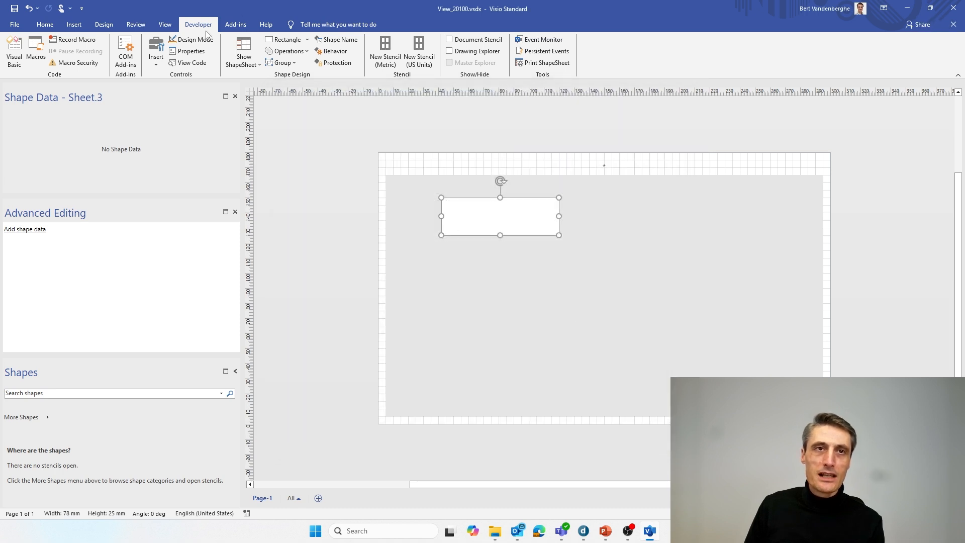
Step: Rename the selected rectangle's shape to ViewRectangle
left_click(337, 42)
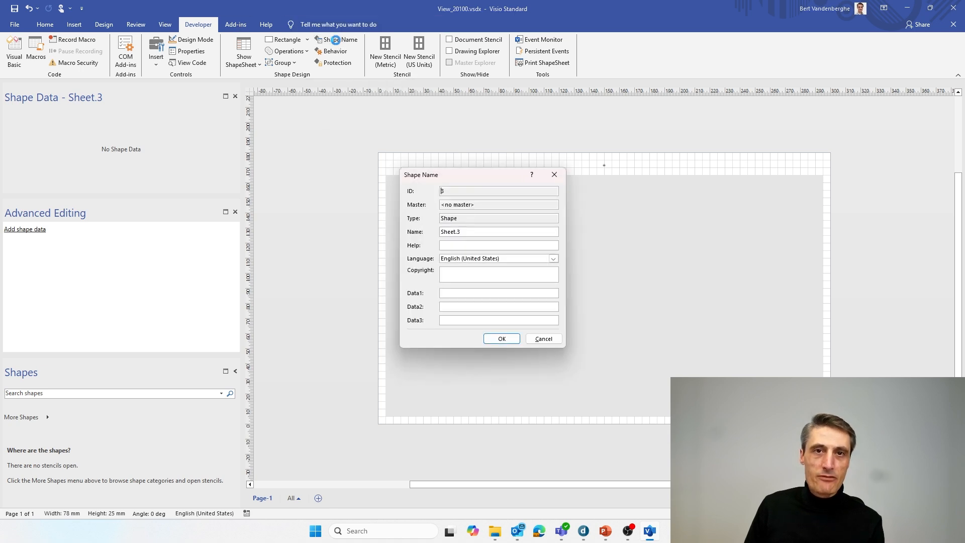
left_click_drag(477, 231, 418, 229)
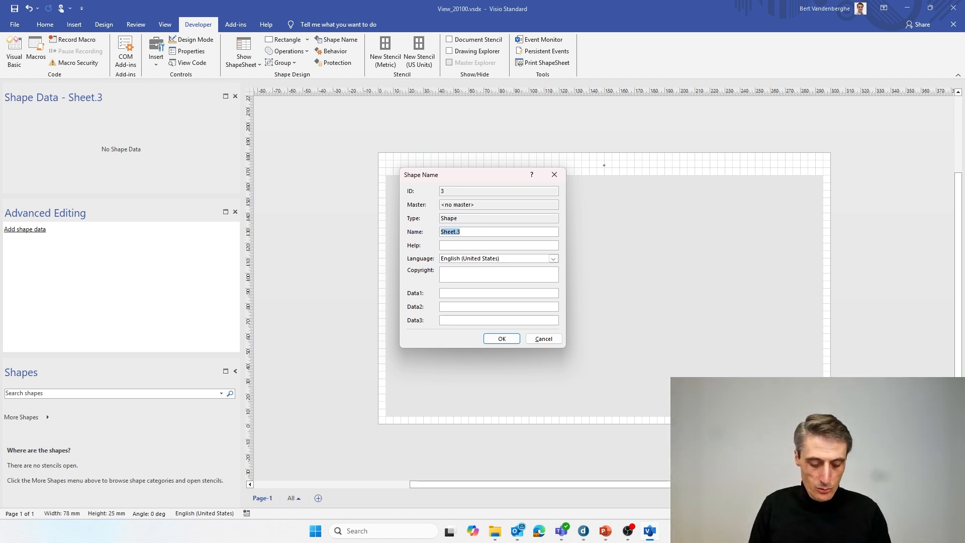
type("ViewR")
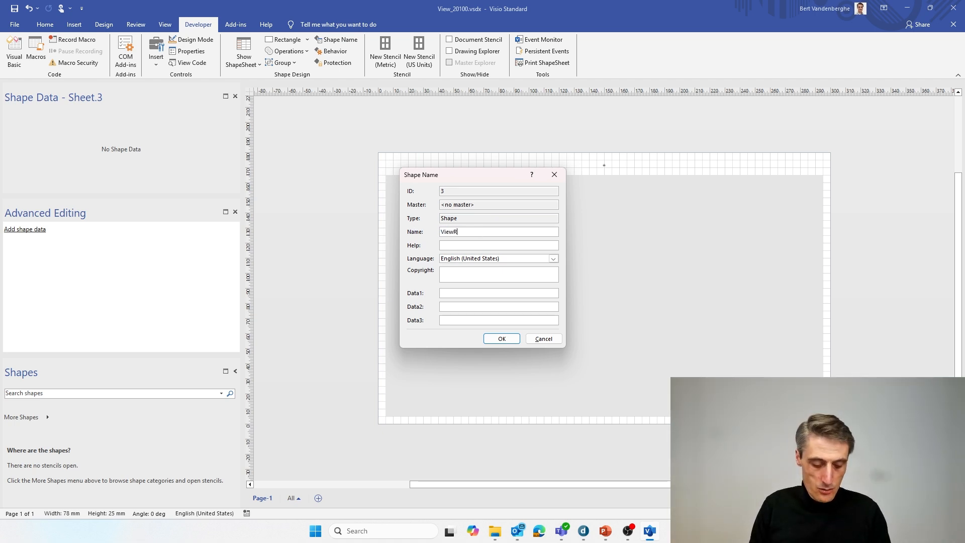
type("ectab")
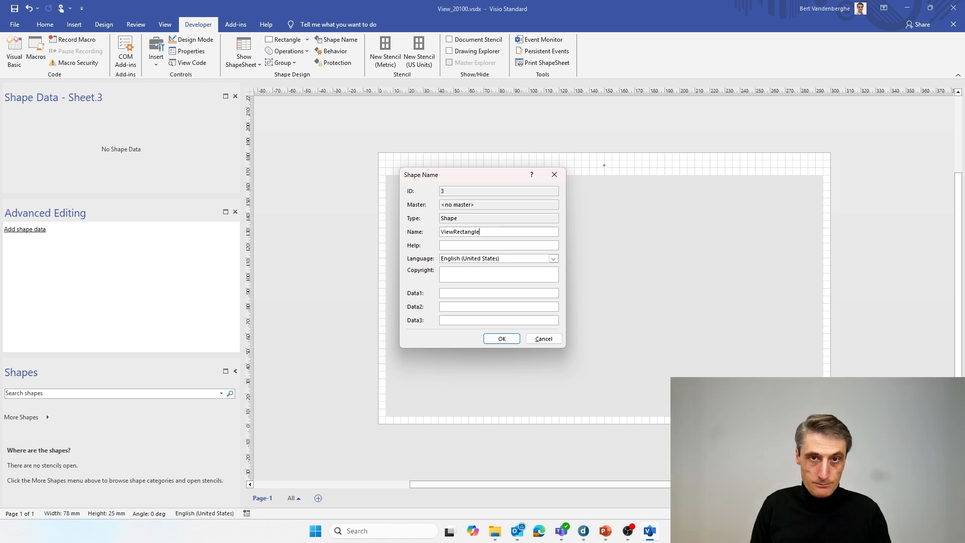
left_click(502, 338)
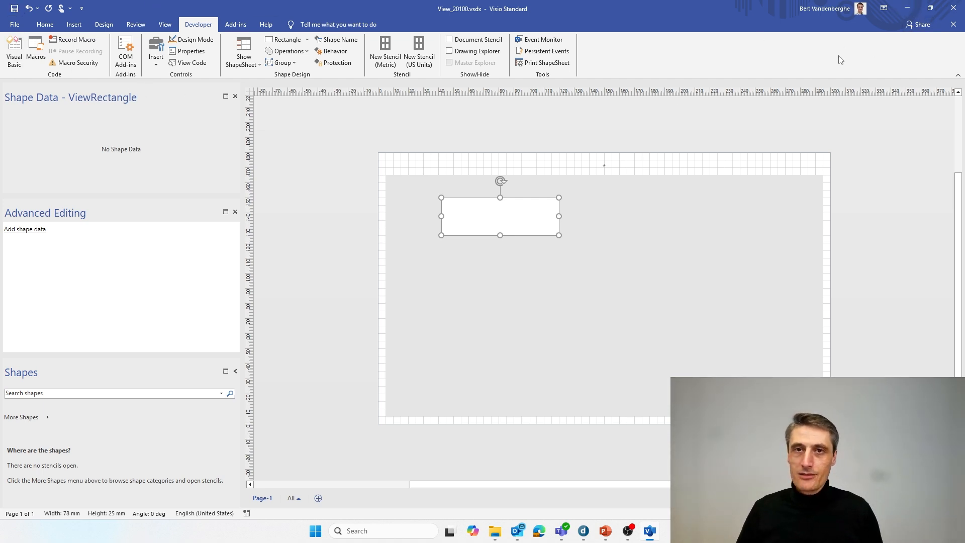
Step: Switch to DataMiner, restart edit mode for the visual page and check which shapes can be selected for editing
key("alt+Tab")
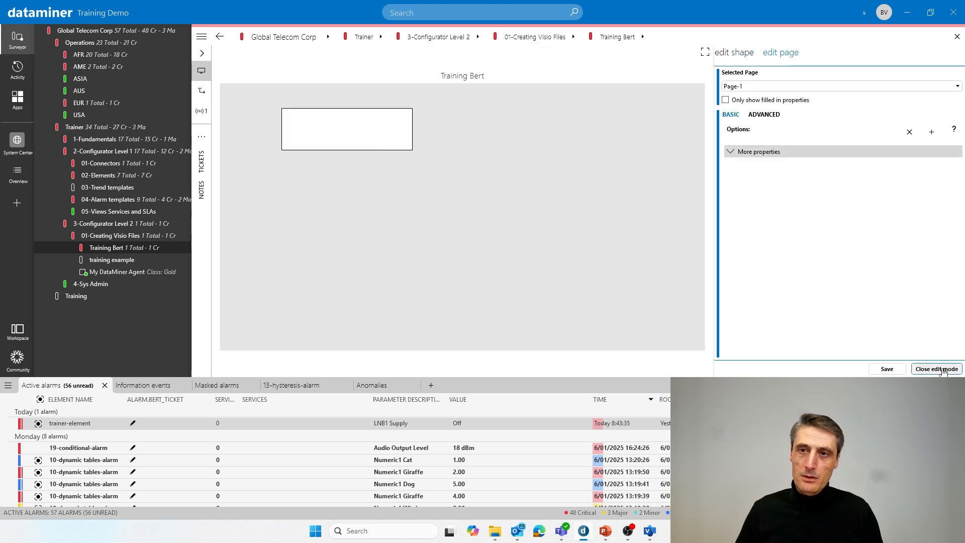
left_click(937, 369)
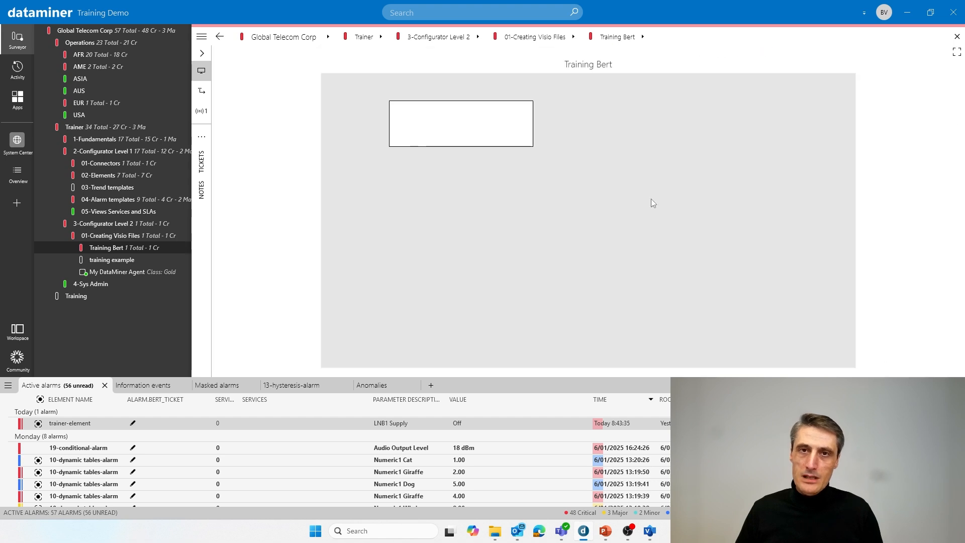
right_click(645, 164)
left_click(584, 199)
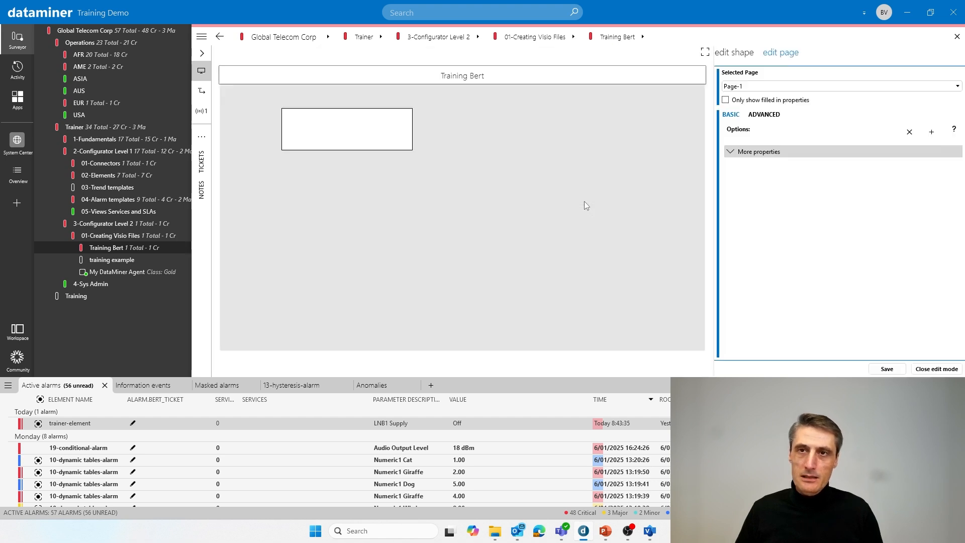
left_click(746, 53)
left_click(751, 84)
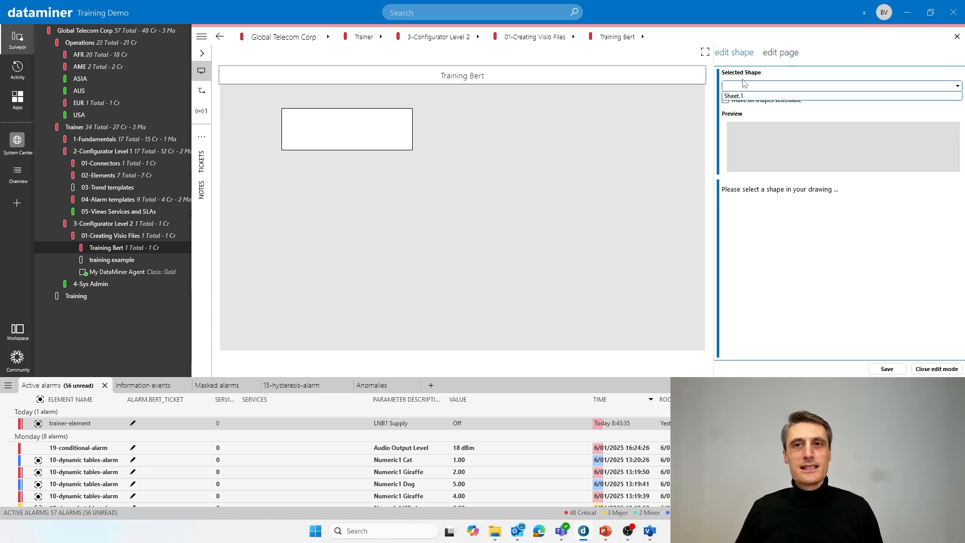
left_click(748, 75)
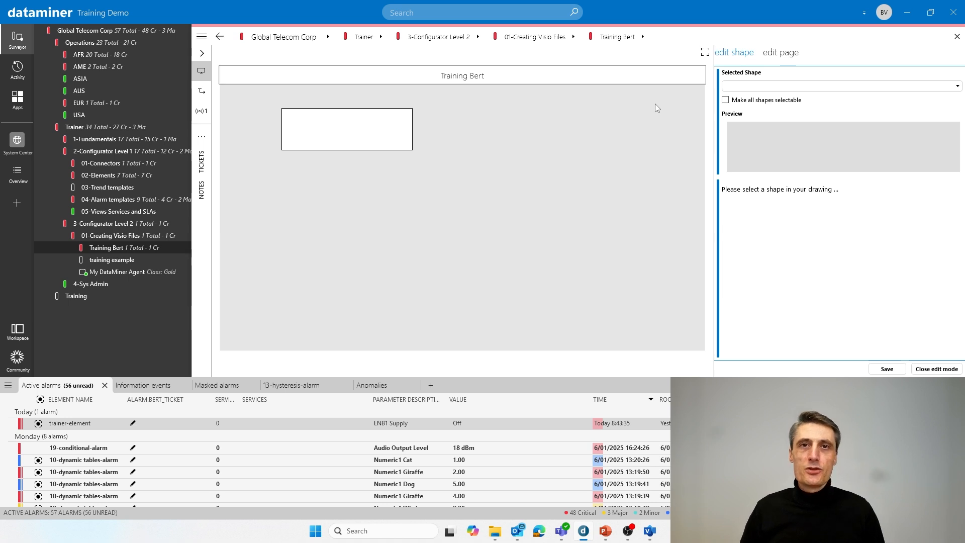
left_click(740, 87)
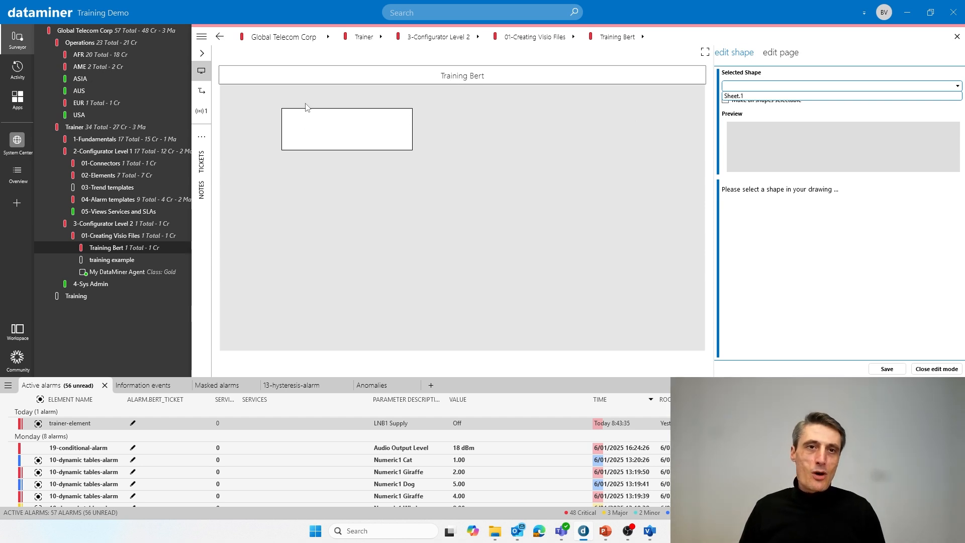
left_click(885, 118)
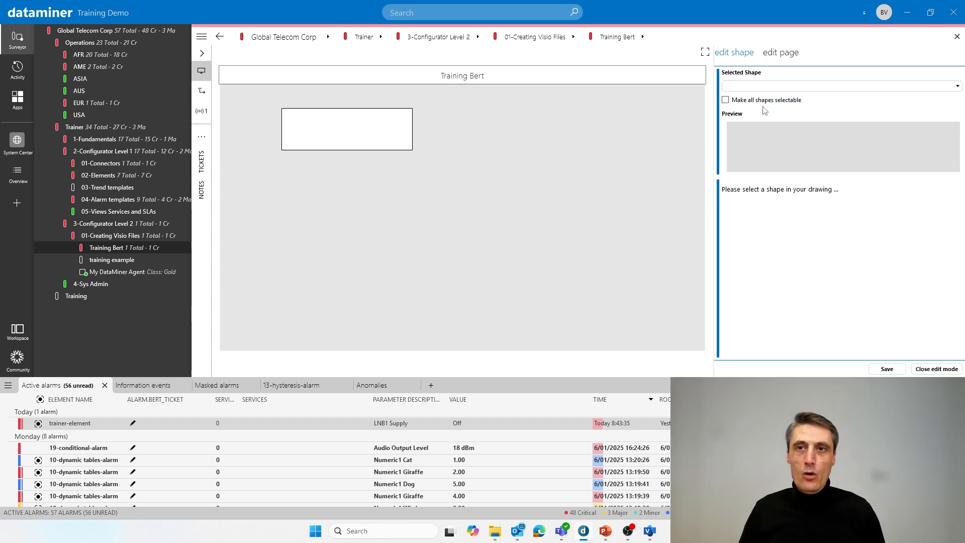
Step: Make all shapes selectable and choose ViewRectangle as the shape to edit
left_click(756, 99)
left_click(754, 86)
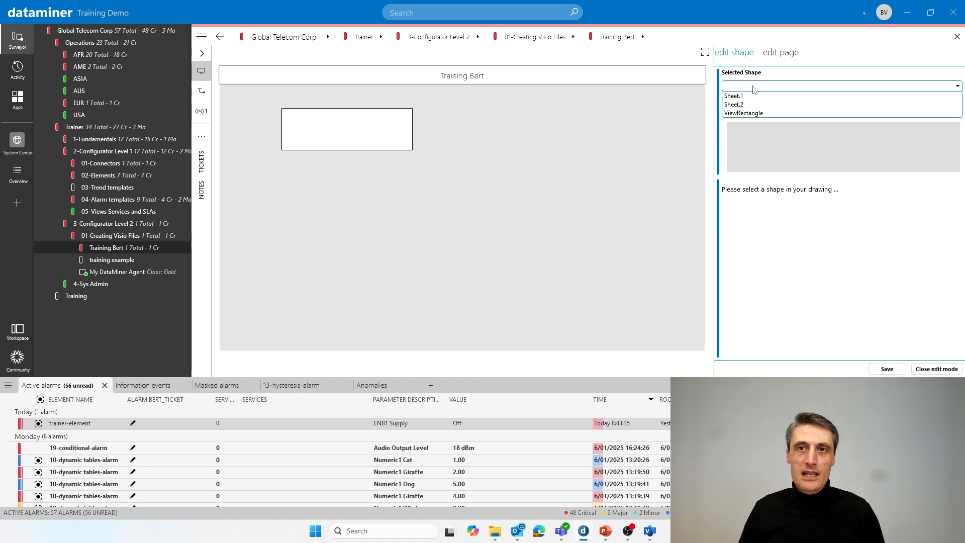
left_click(741, 114)
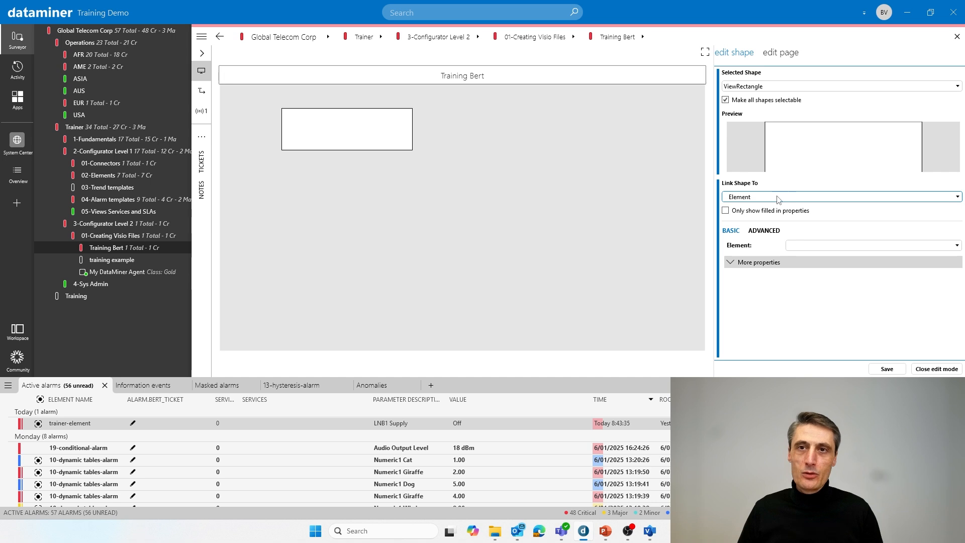
Step: Link ViewRectangle to the LONDON view, save the drawing and leave edit mode
left_click(761, 198)
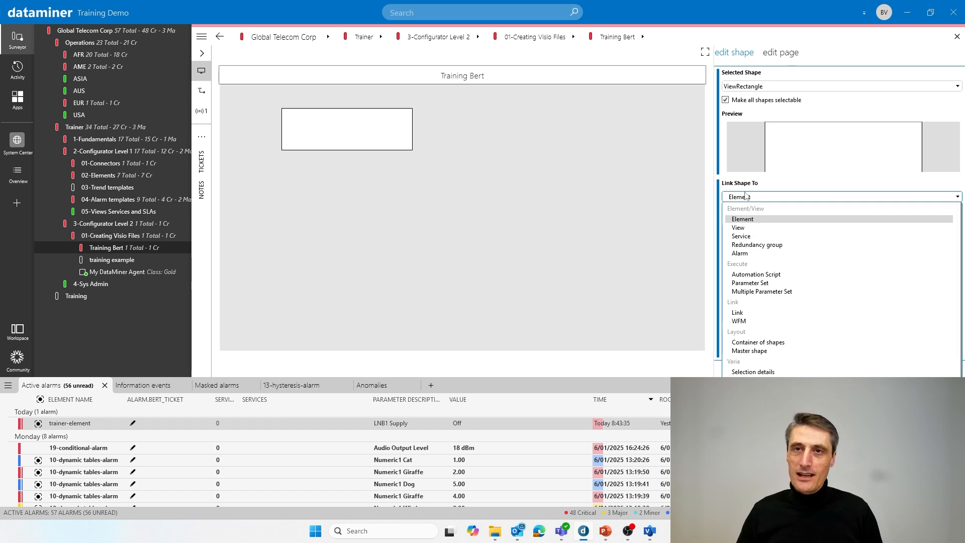
left_click(738, 229)
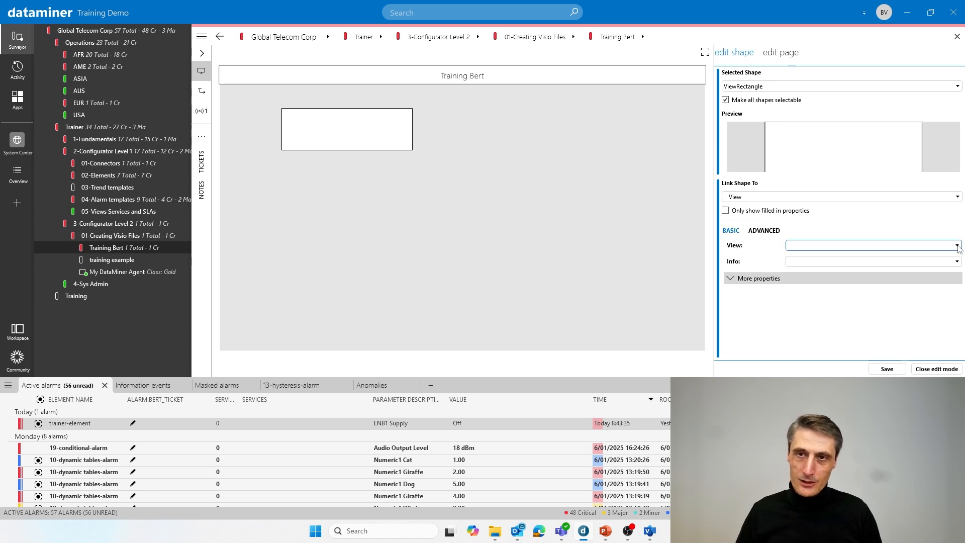
left_click(930, 246)
type("LONDON")
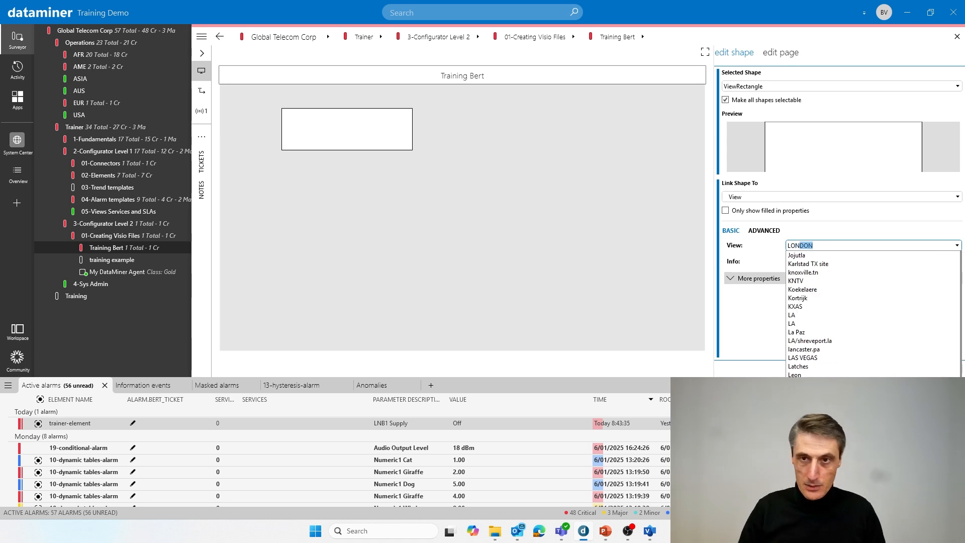
left_click(838, 246)
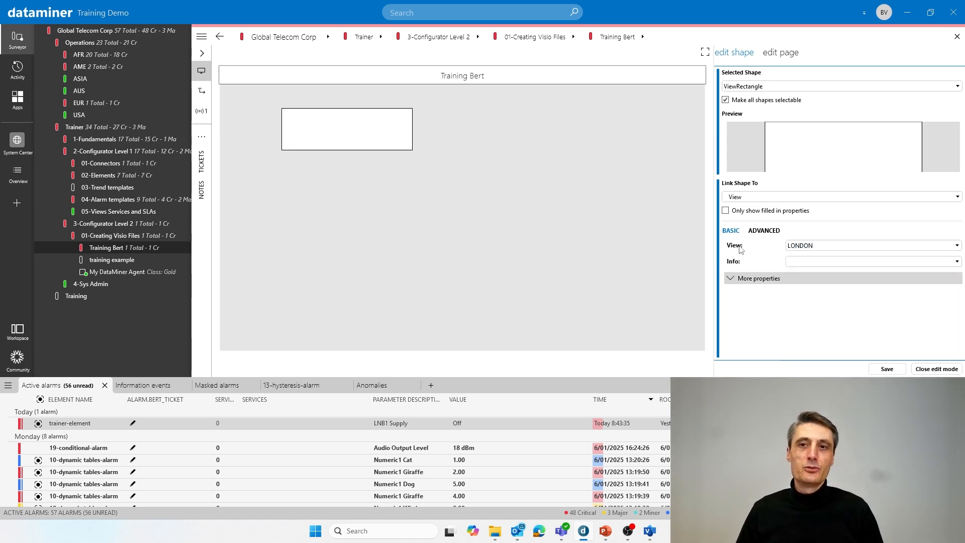
left_click(887, 368)
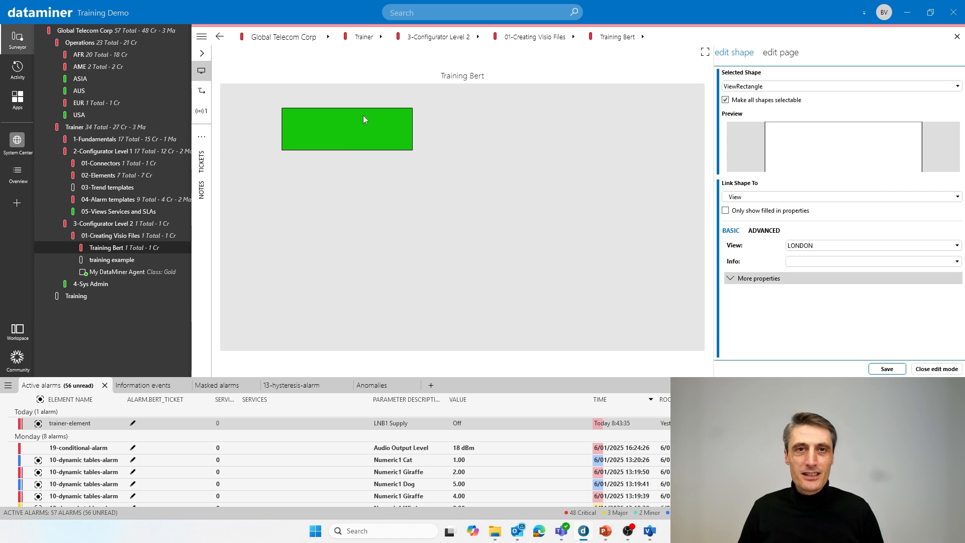
left_click(936, 369)
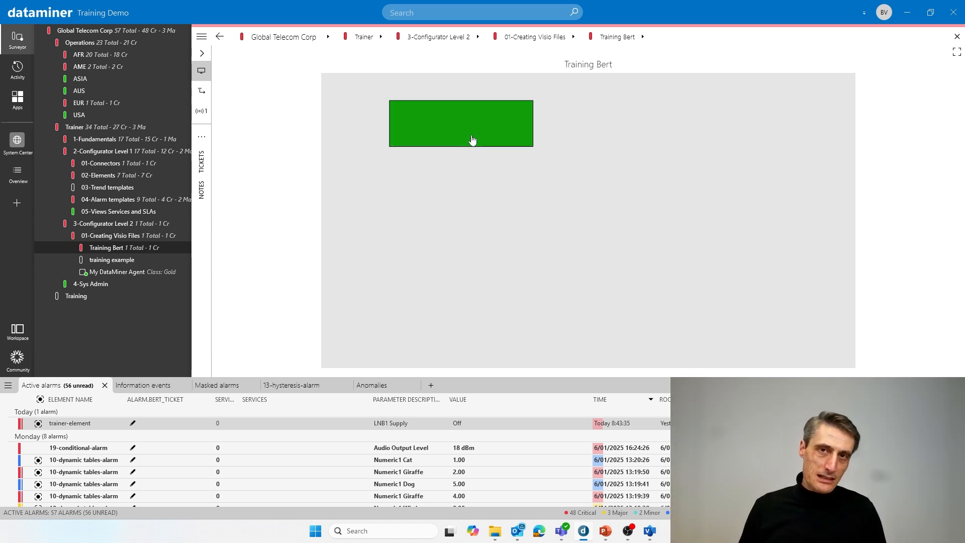
Step: Reopen edit mode and compare the link settings of the rectangle and the title shape
right_click(633, 158)
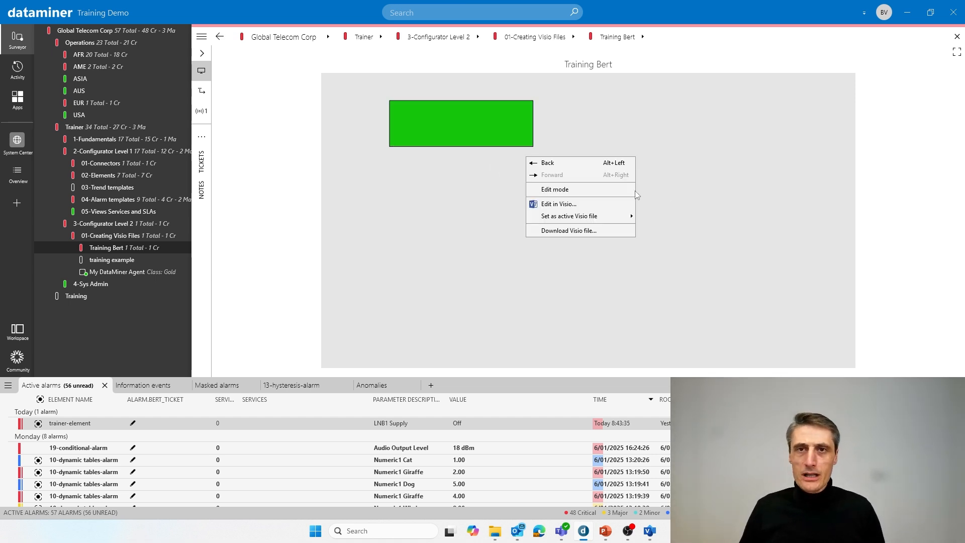
left_click(586, 190)
left_click(355, 126)
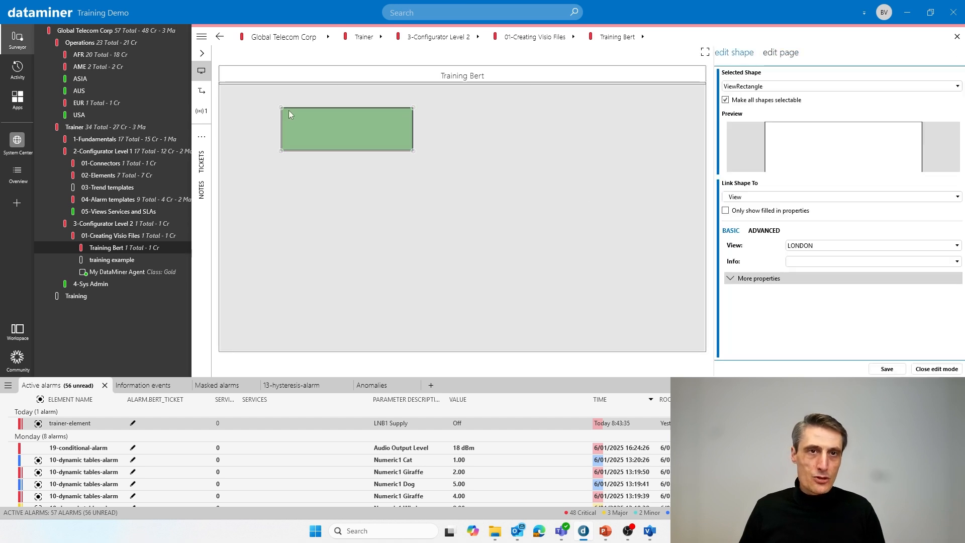
left_click(369, 78)
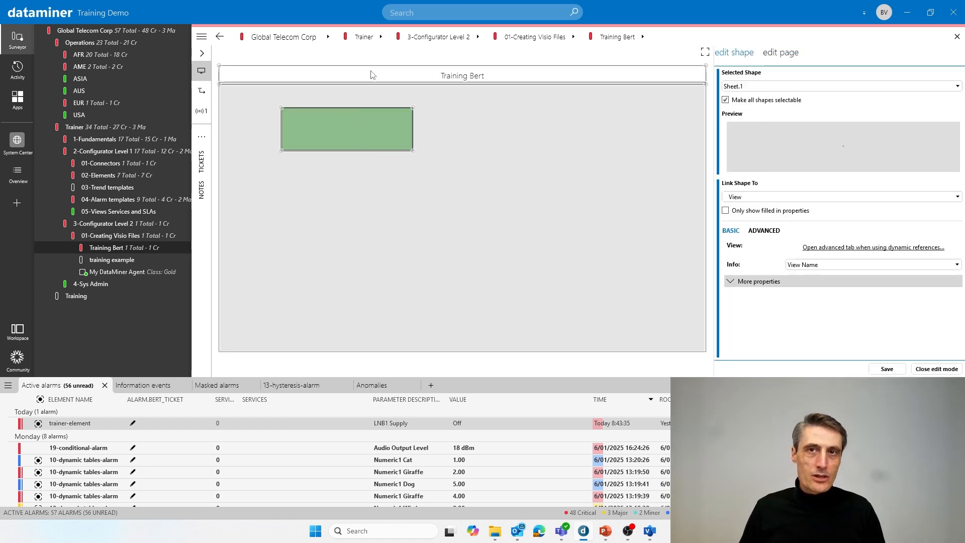
left_click(337, 133)
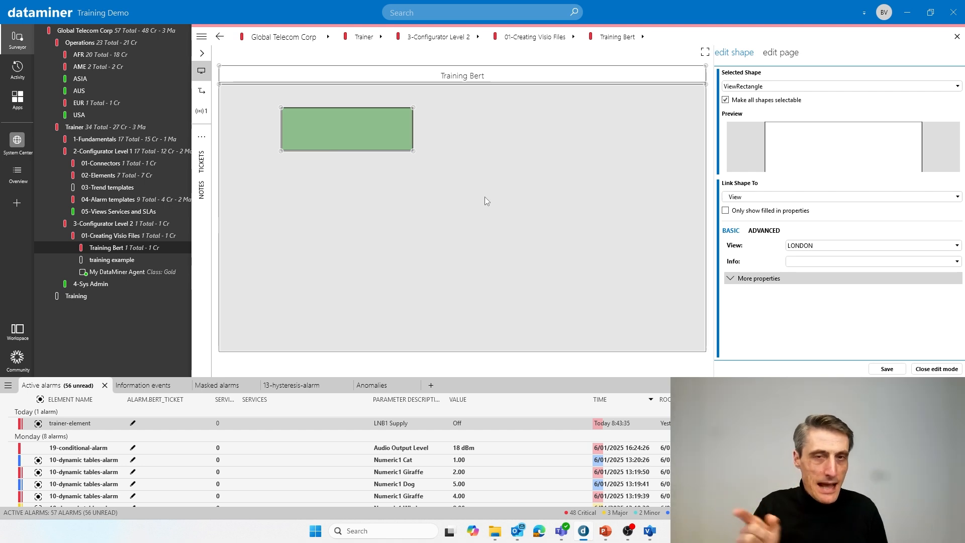
Step: Inspect the rectangle's shape data in Visio and compare it with the rectangle's and grey background's link settings in DataMiner
key("alt+Tab")
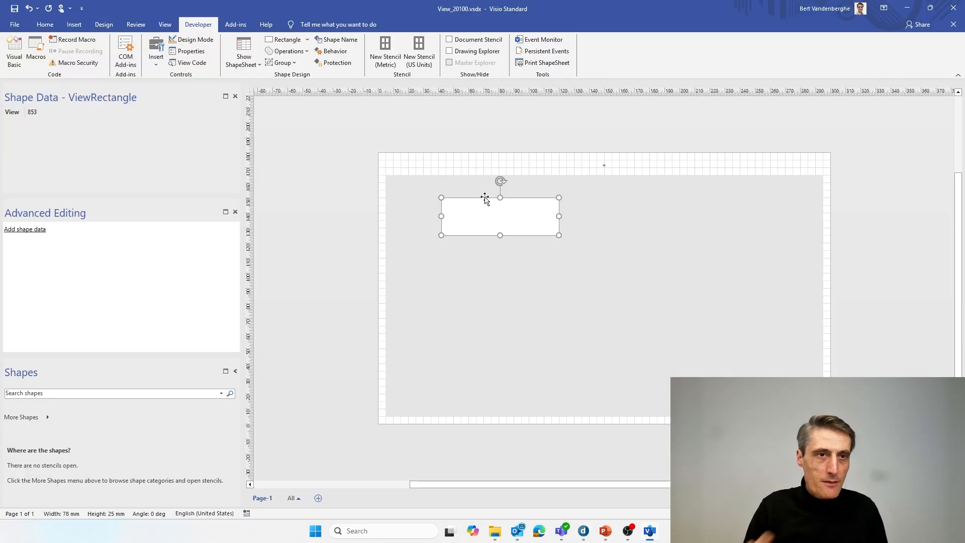
left_click(448, 130)
left_click(489, 228)
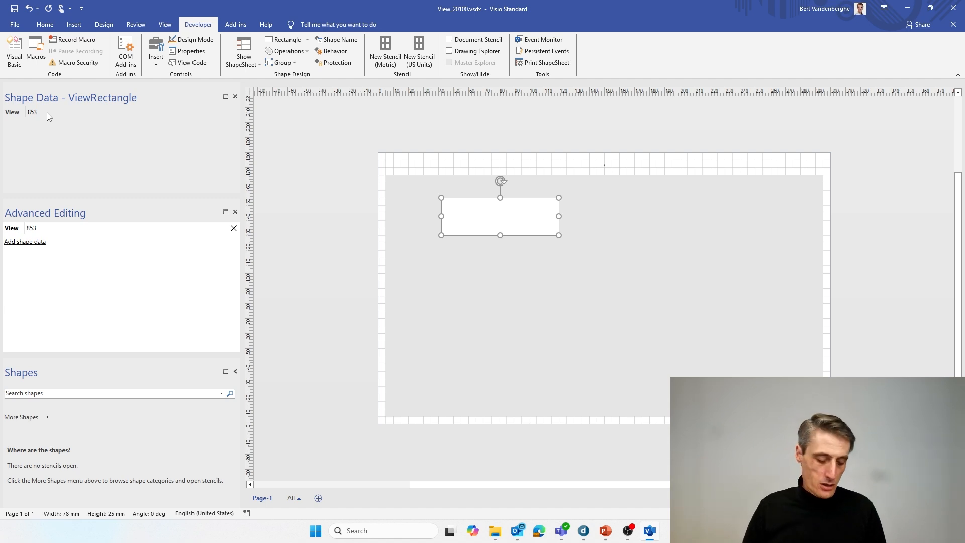
left_click(352, 121)
left_click(504, 215)
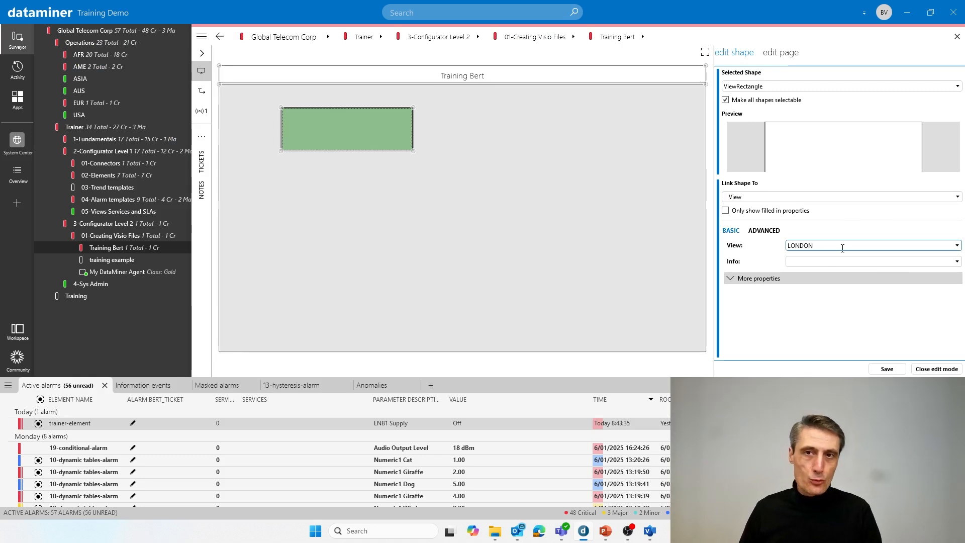
left_click(490, 241)
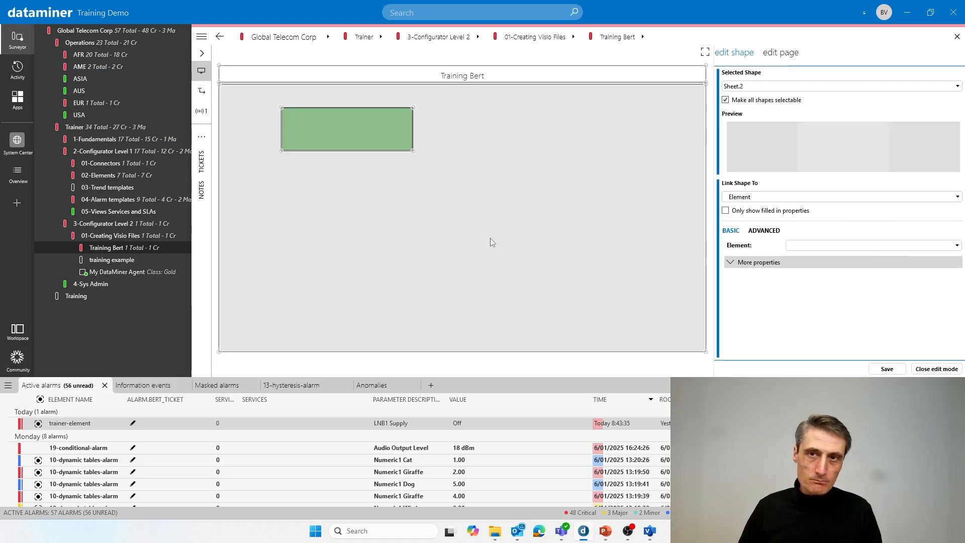
left_click(339, 115)
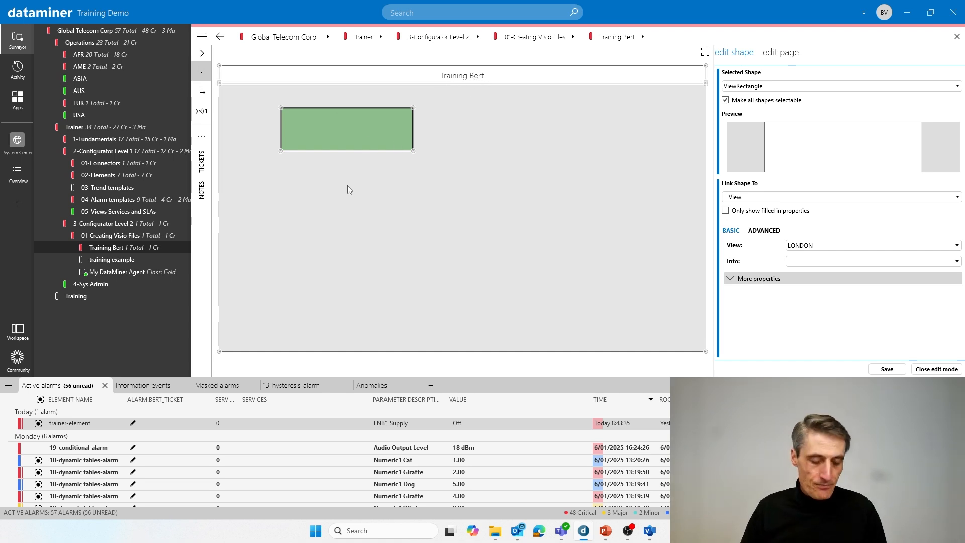
Step: Switch to the Visio drawing and select ViewRectangle
key("alt+Tab")
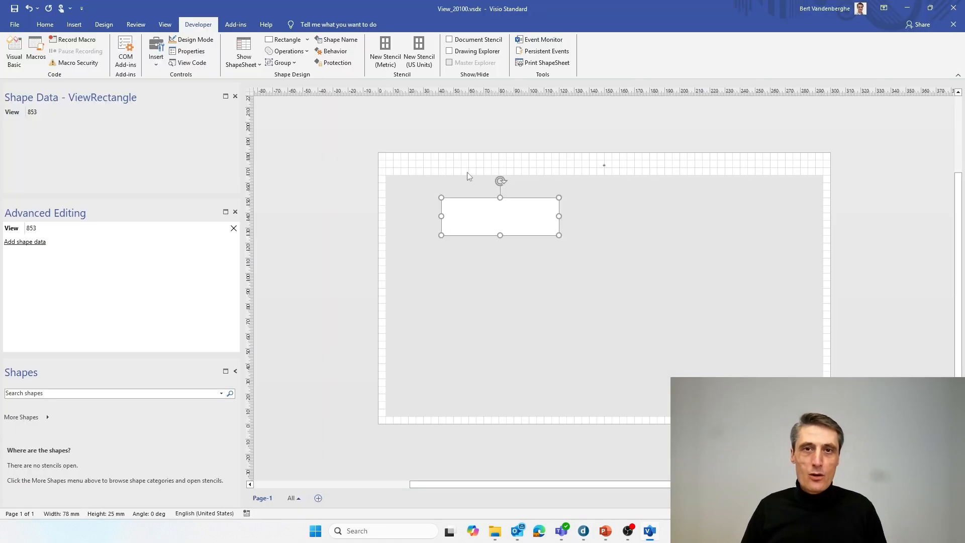
left_click(514, 140)
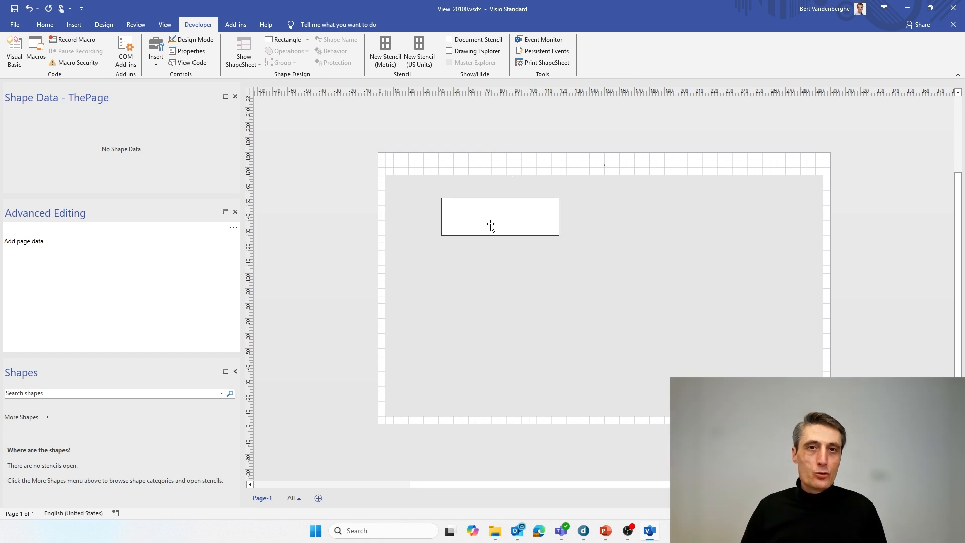
left_click(490, 226)
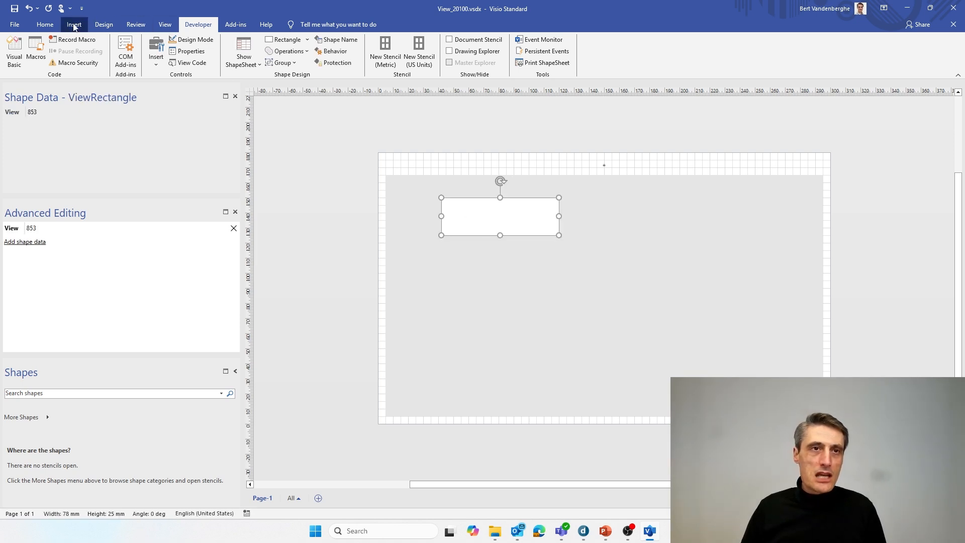
left_click(44, 25)
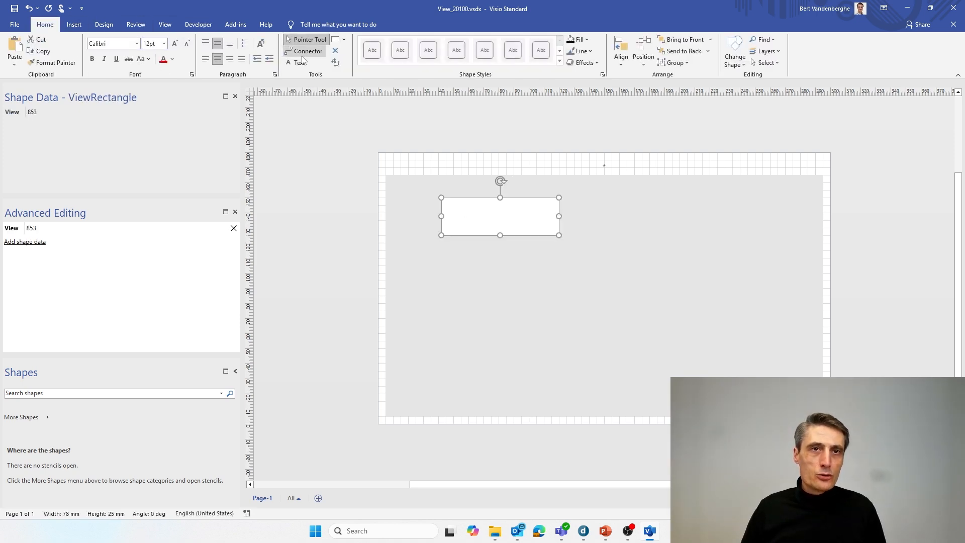
Step: Label ViewRectangle with the fixed text "London", replacing the uppercase version of the word
double_click(509, 216)
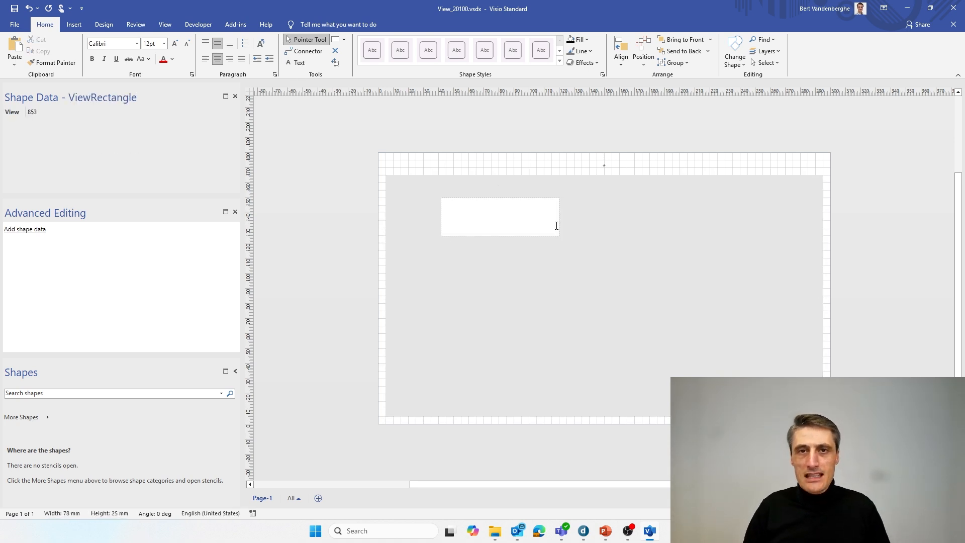
type("LON")
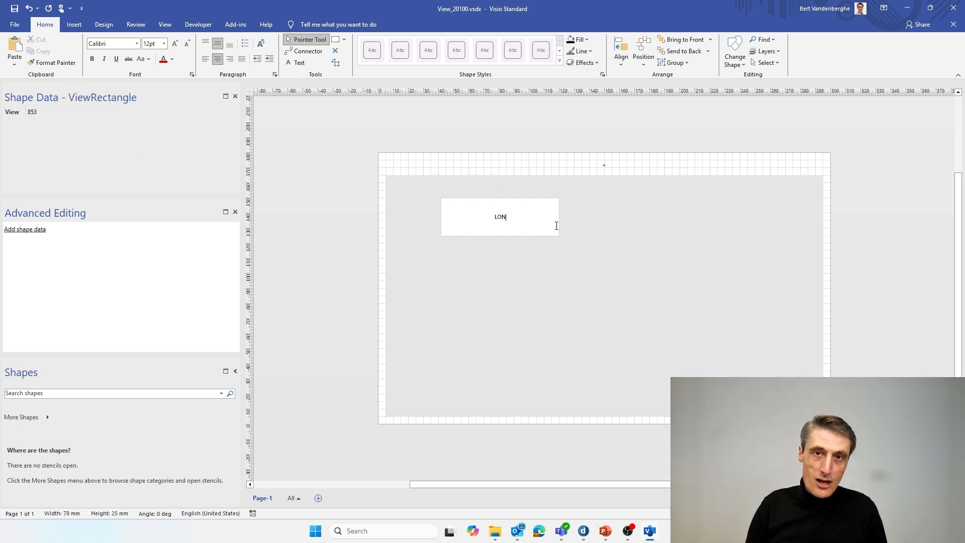
type("DON")
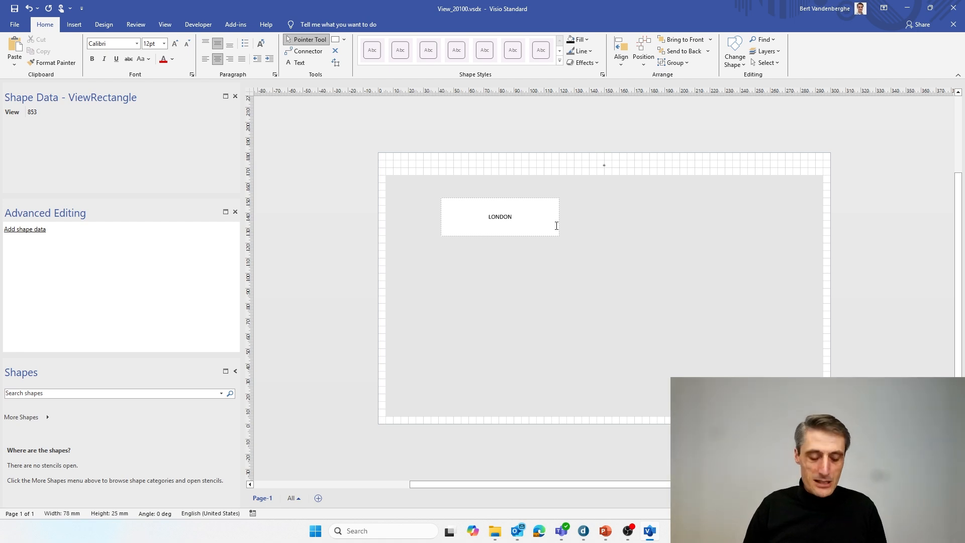
key("BackSpace")
key("BackSpace")
key("BackSpace")
key("BackSpace")
key("BackSpace")
key("BackSpace")
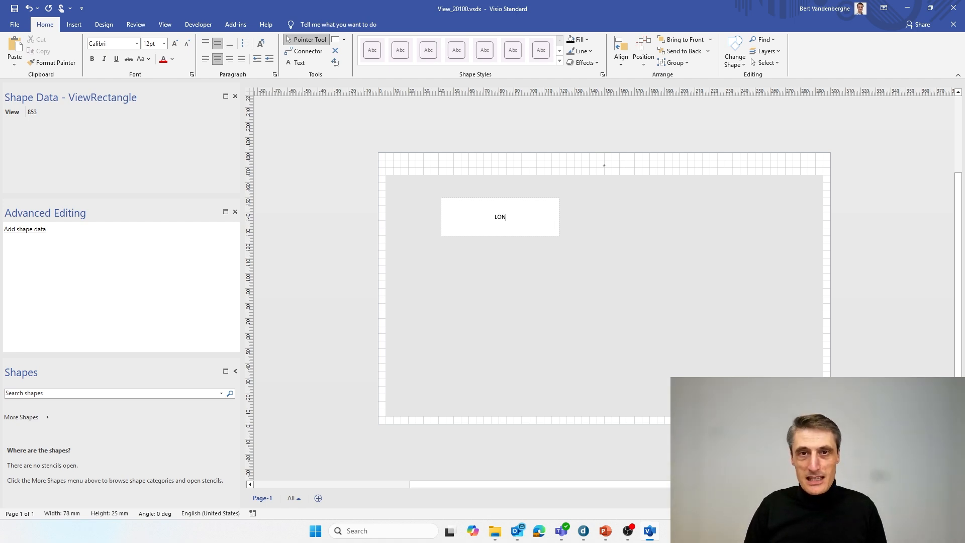
type("London")
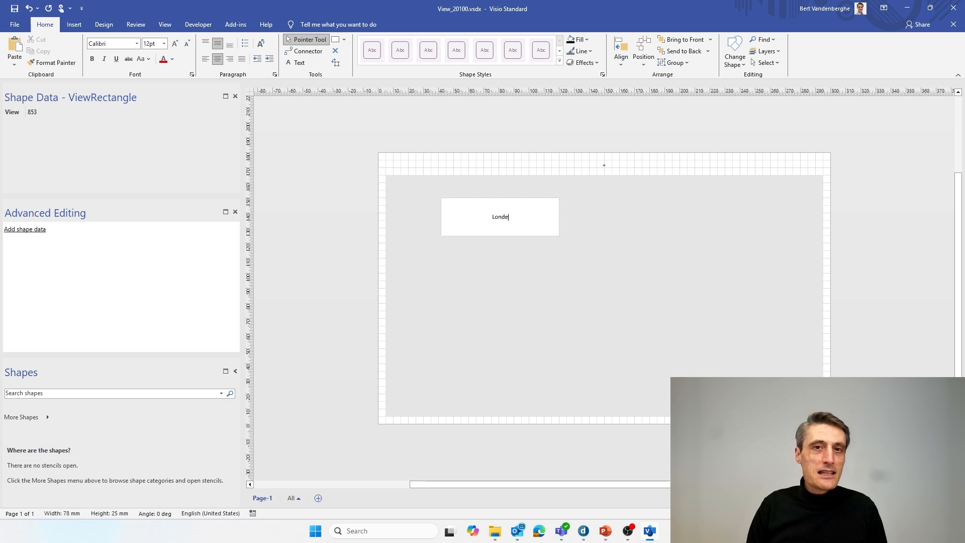
left_click(540, 122)
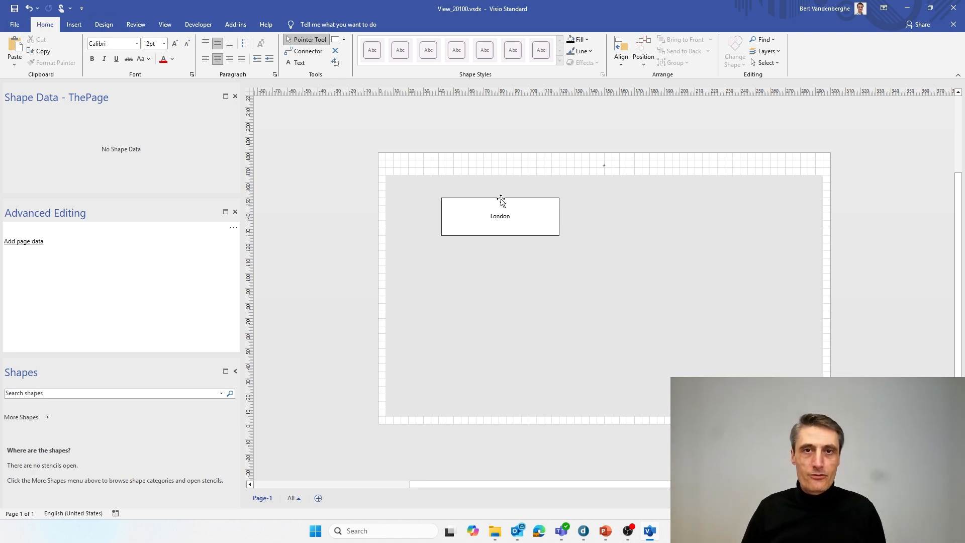
Step: Replace the rectangle's fixed label with the placeholder text "Name: *"
left_click(492, 219)
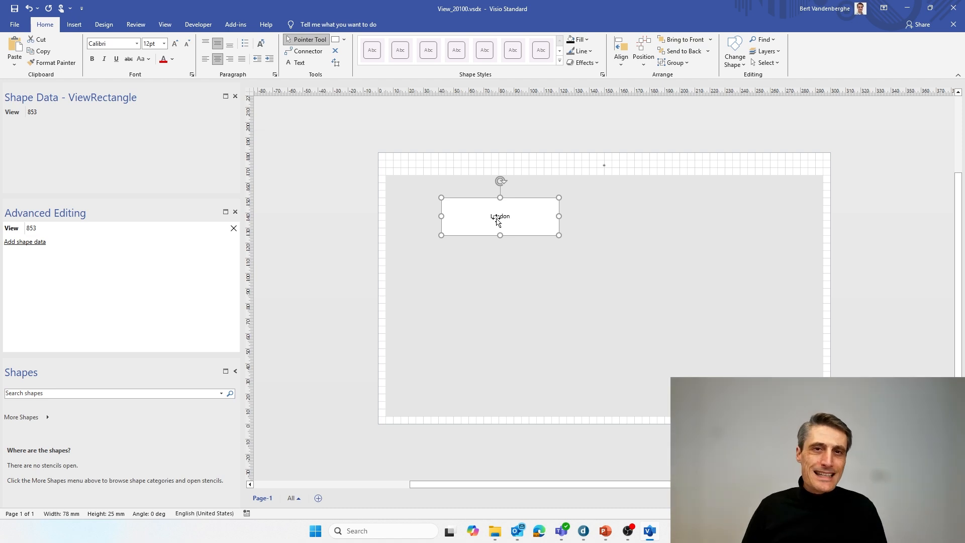
double_click(500, 220)
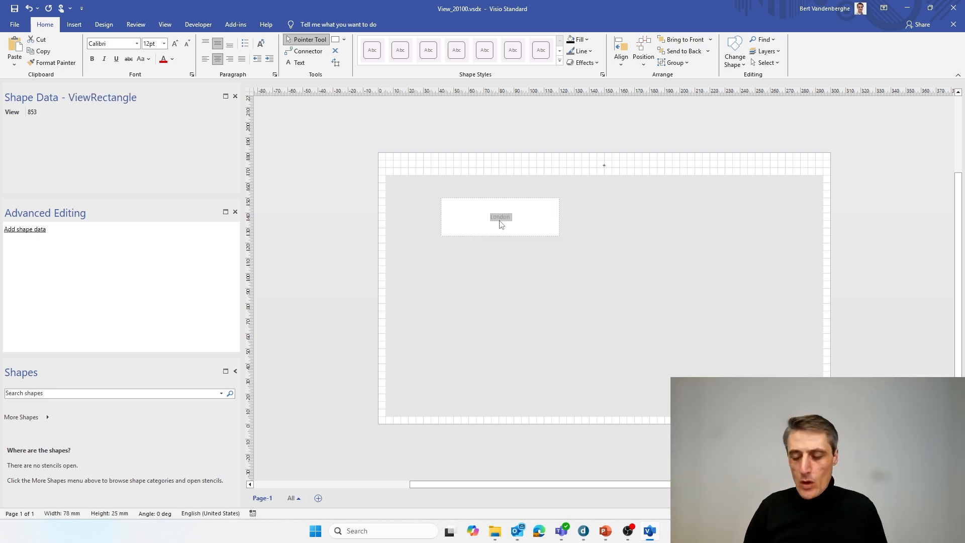
key("Delete")
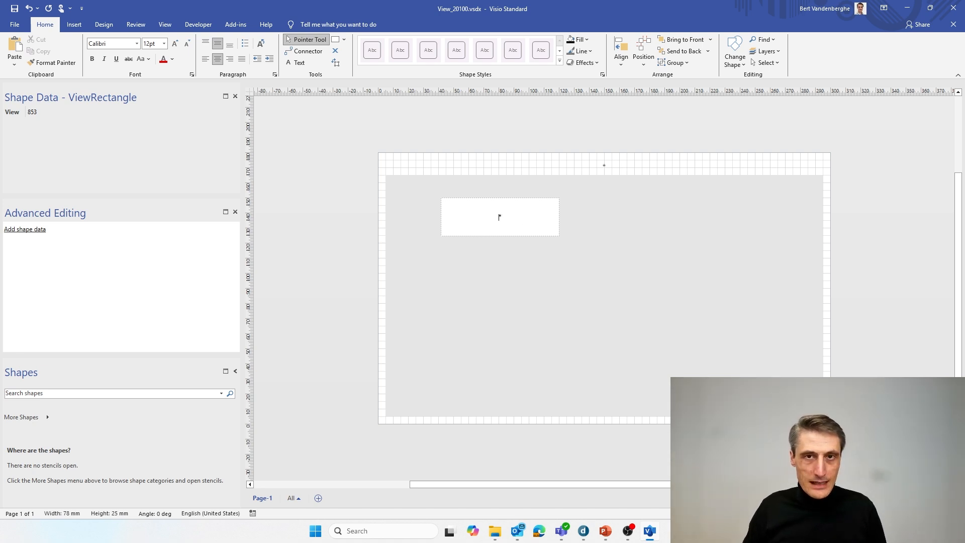
type("Name")
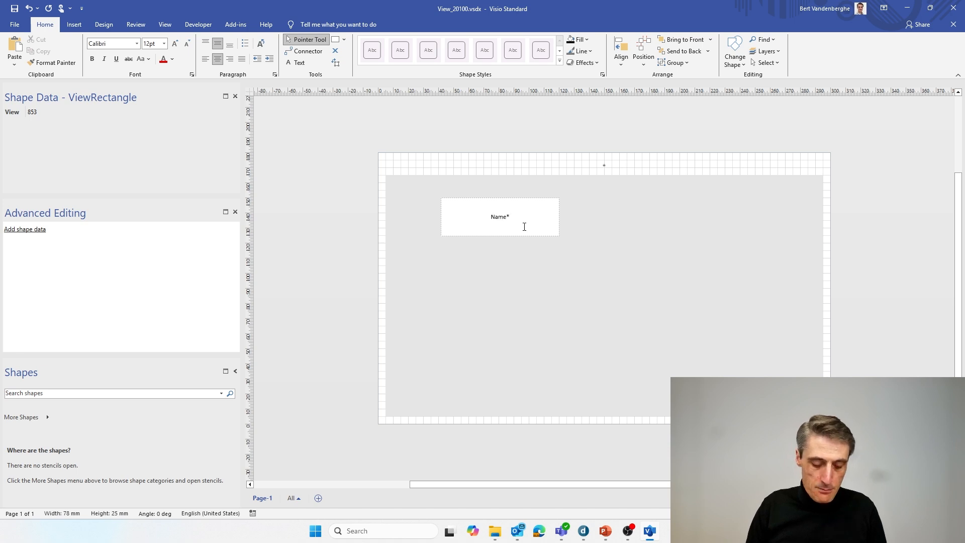
type(":")
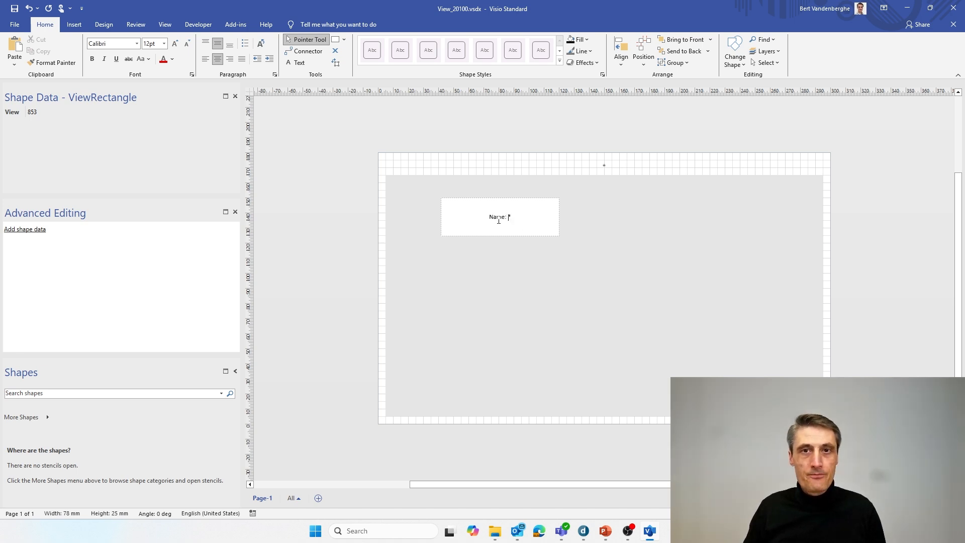
Step: Enlarge the font of the rectangle's "Name: *" label
triple_click(498, 222)
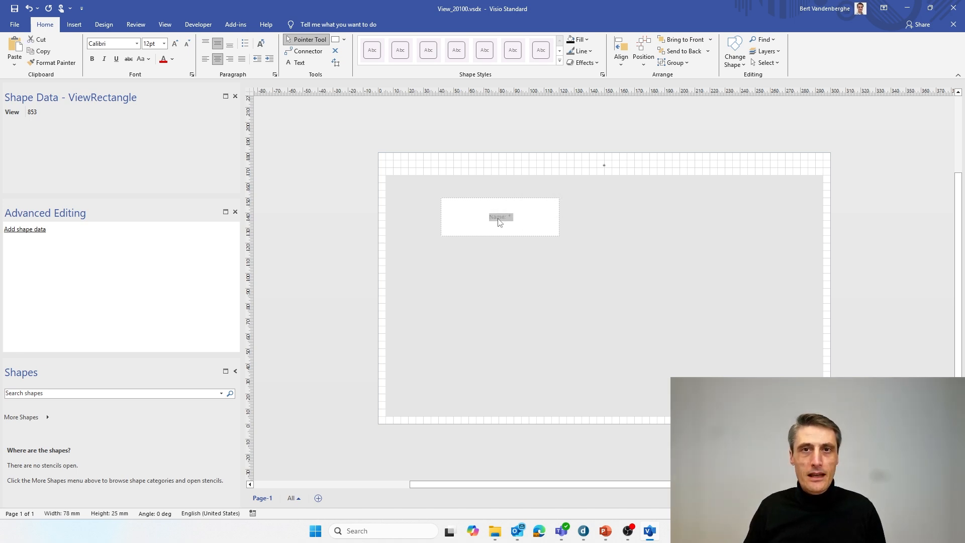
left_click(175, 43)
left_click(175, 44)
left_click(174, 44)
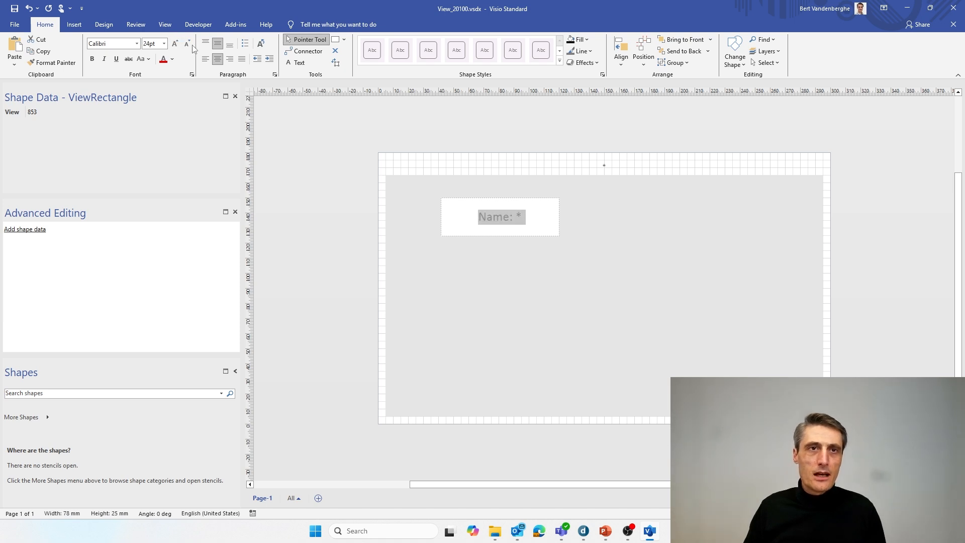
left_click(187, 44)
left_click(328, 237)
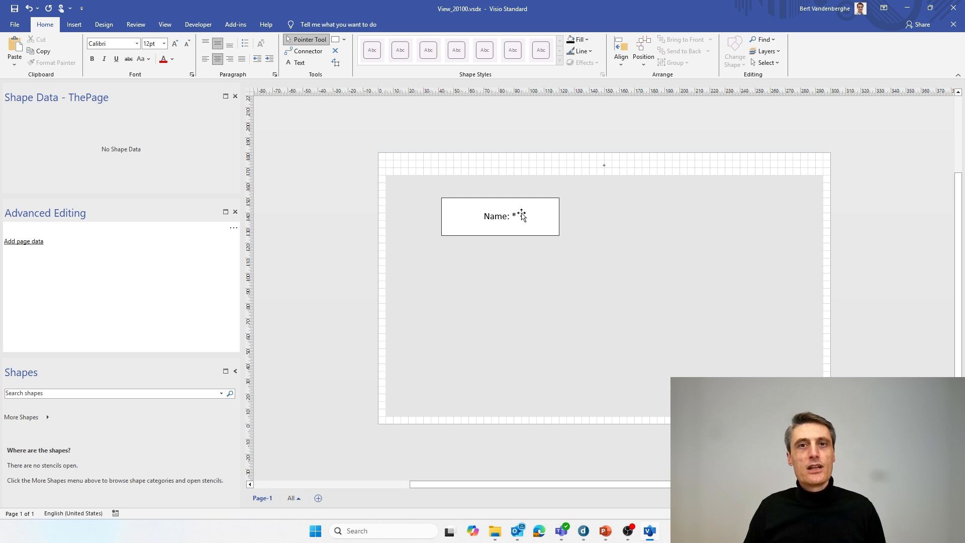
Step: Inspect the title shape's data, save the drawing and switch back to DataMiner
left_click(603, 171)
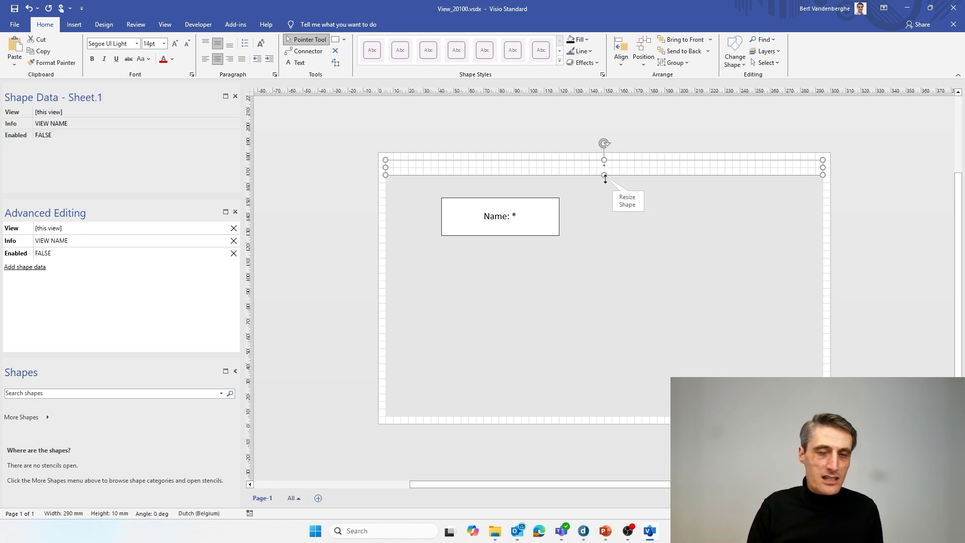
left_click(325, 157)
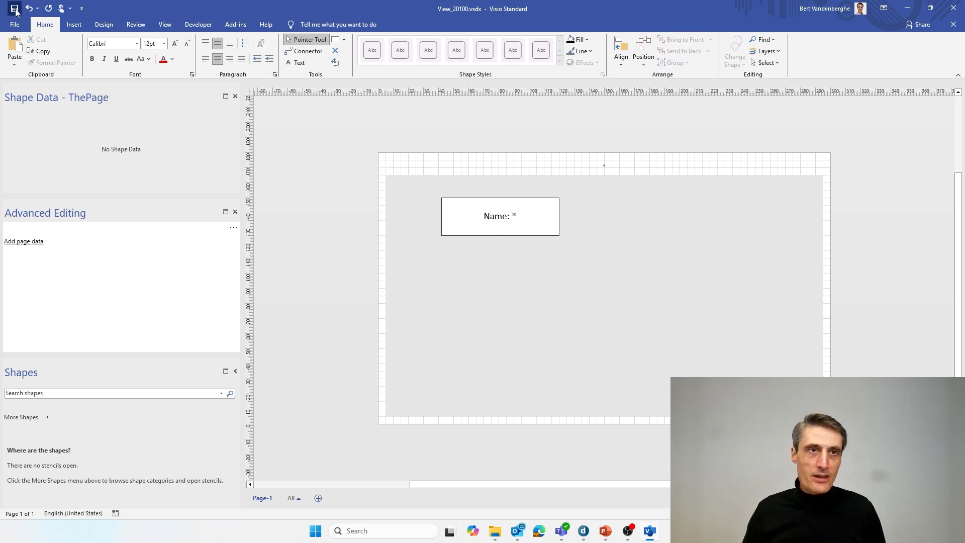
key("alt+Tab")
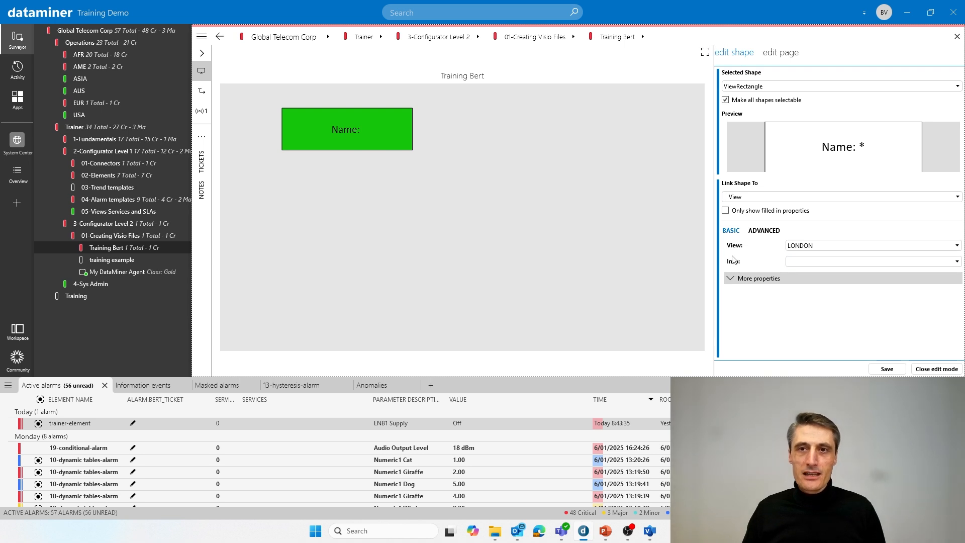
Step: Set the Info of ViewRectangle to View Name, save the change and leave edit mode
left_click(885, 261)
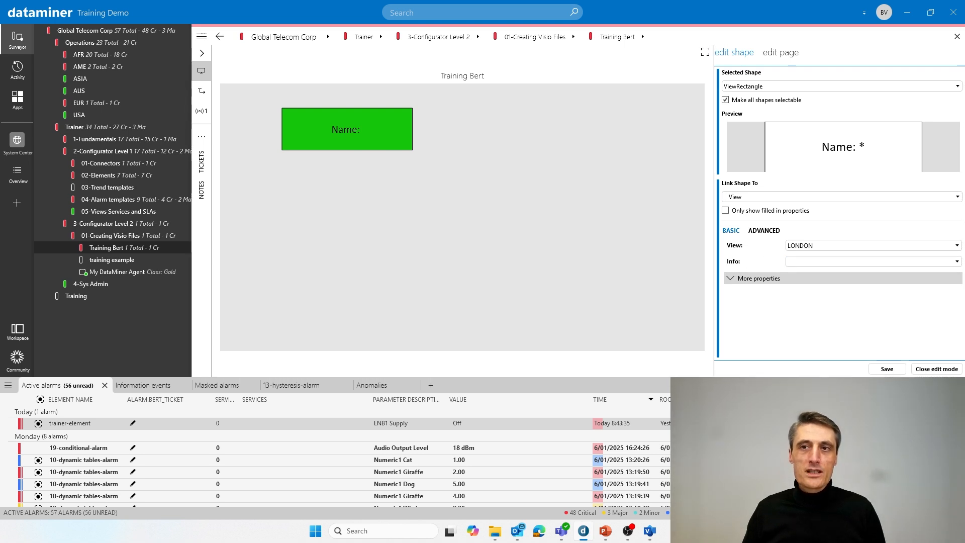
left_click(958, 261)
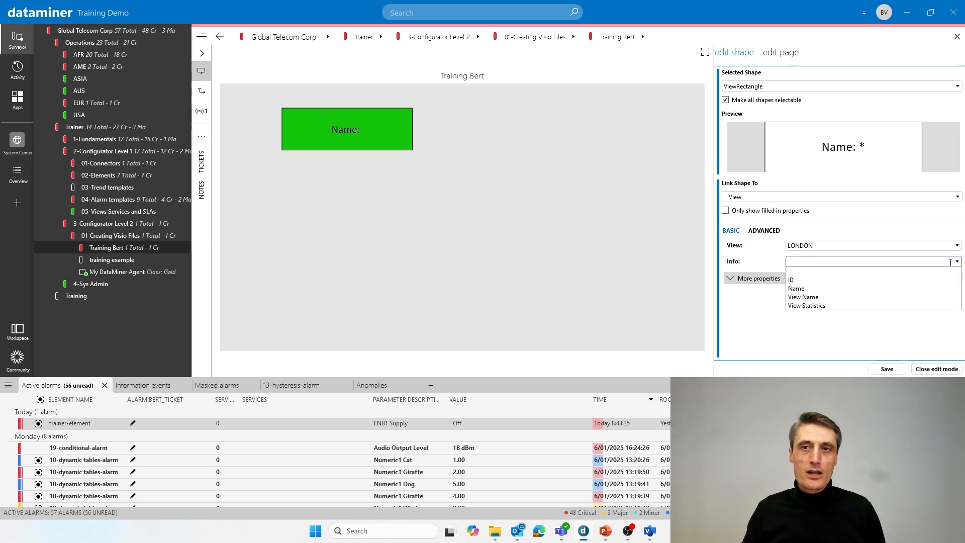
left_click(805, 297)
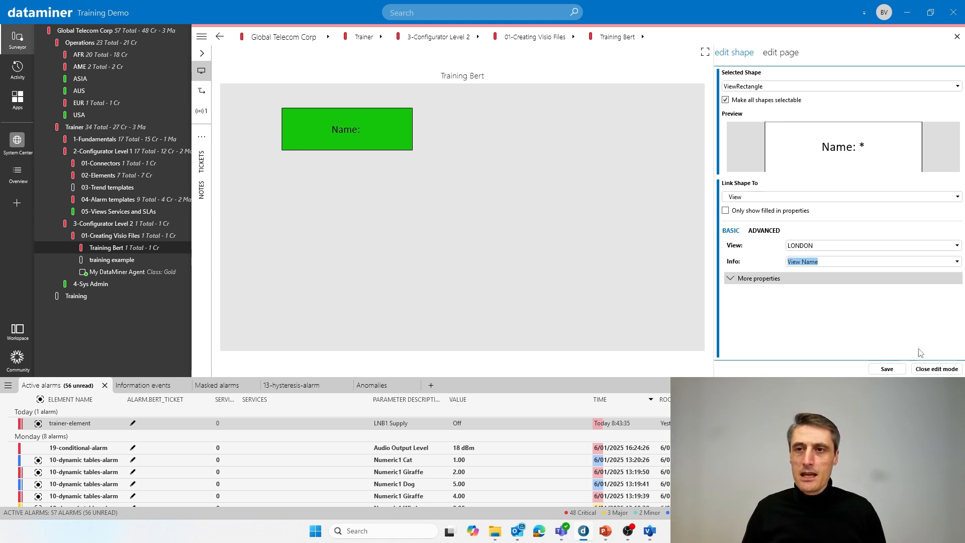
left_click(887, 369)
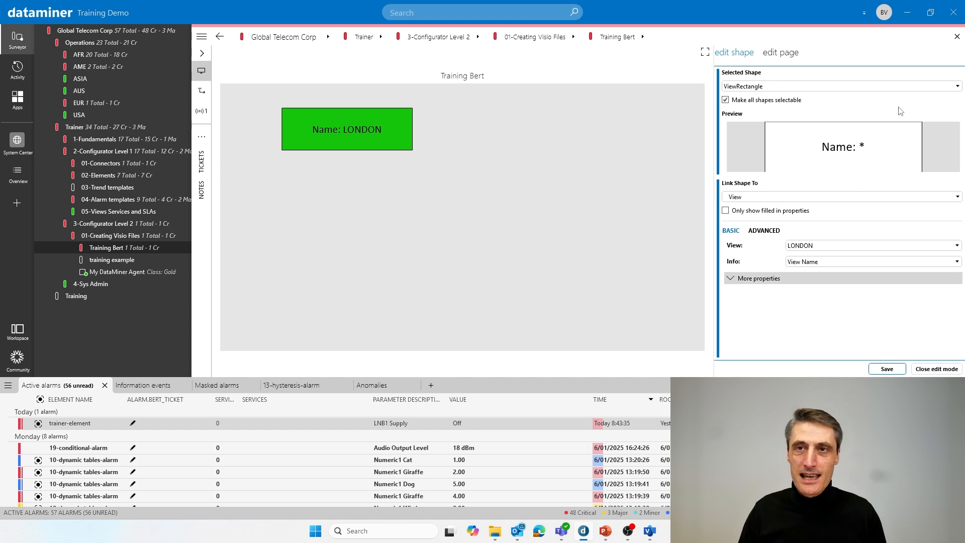
left_click(933, 370)
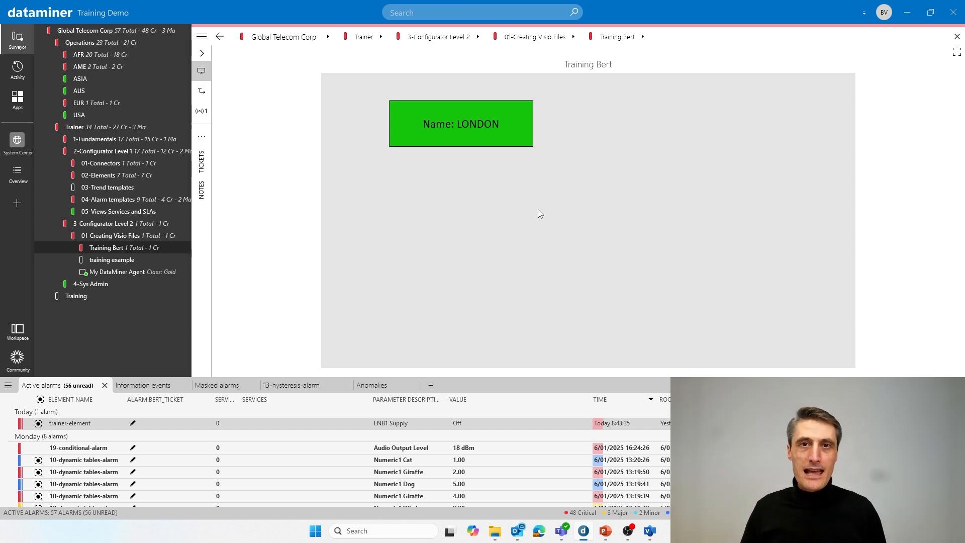
Step: Expand the Training Bert view in the Surveyor, and in Visio draw a second rectangle of 78 by 25 mm level with the first
left_click(71, 247)
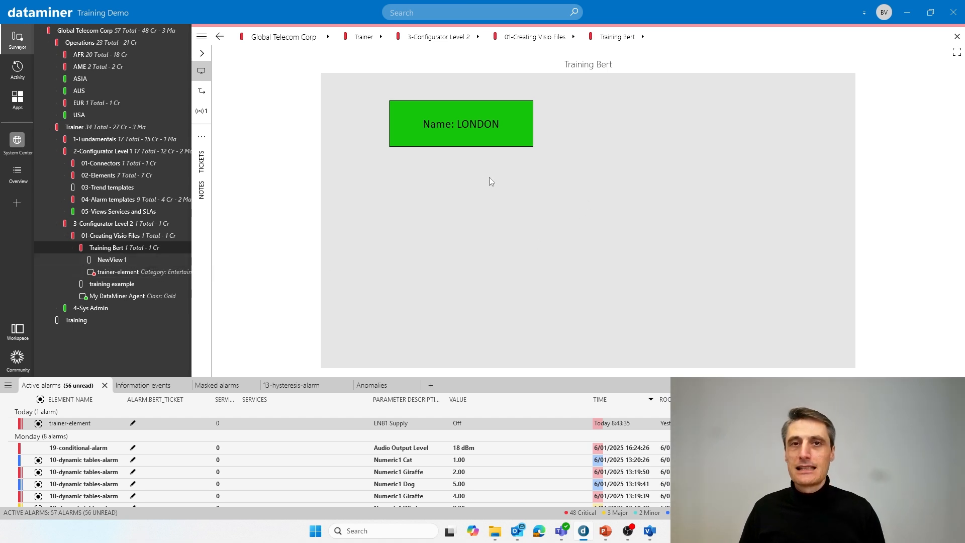
key("alt+Tab")
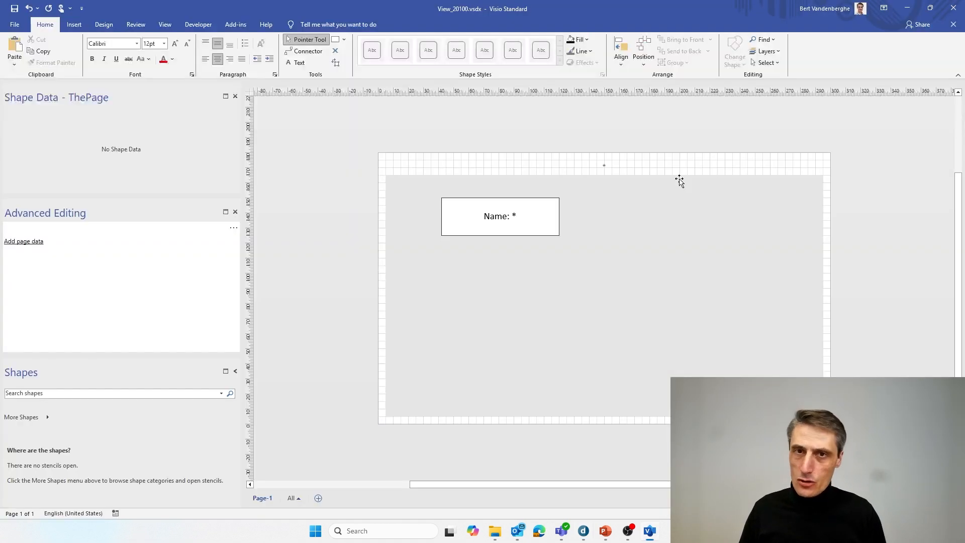
left_click(335, 39)
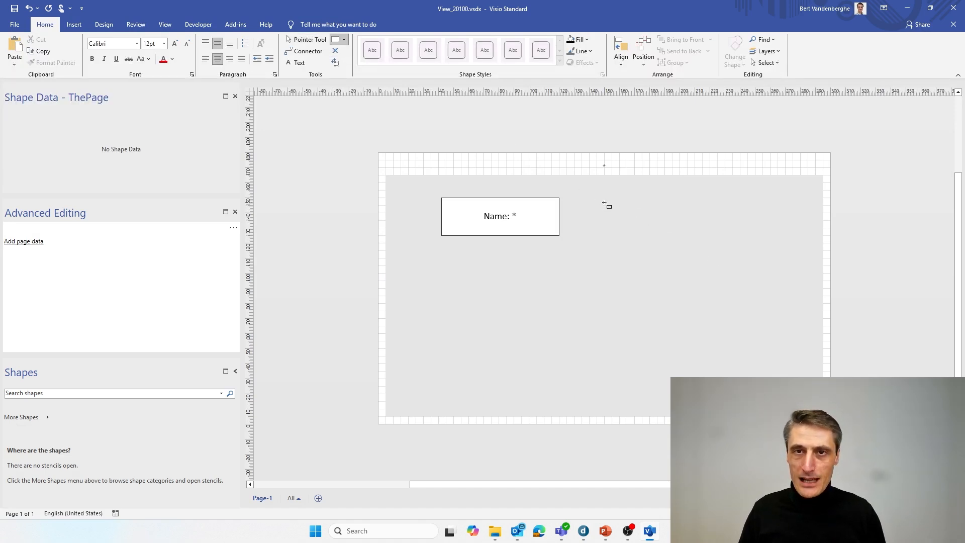
left_click_drag(604, 202, 726, 236)
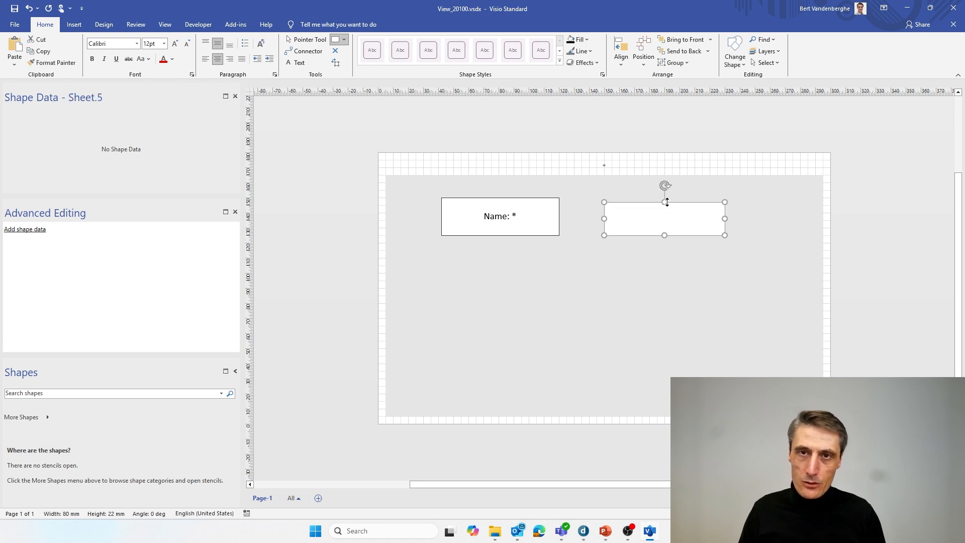
left_click_drag(665, 203, 691, 216)
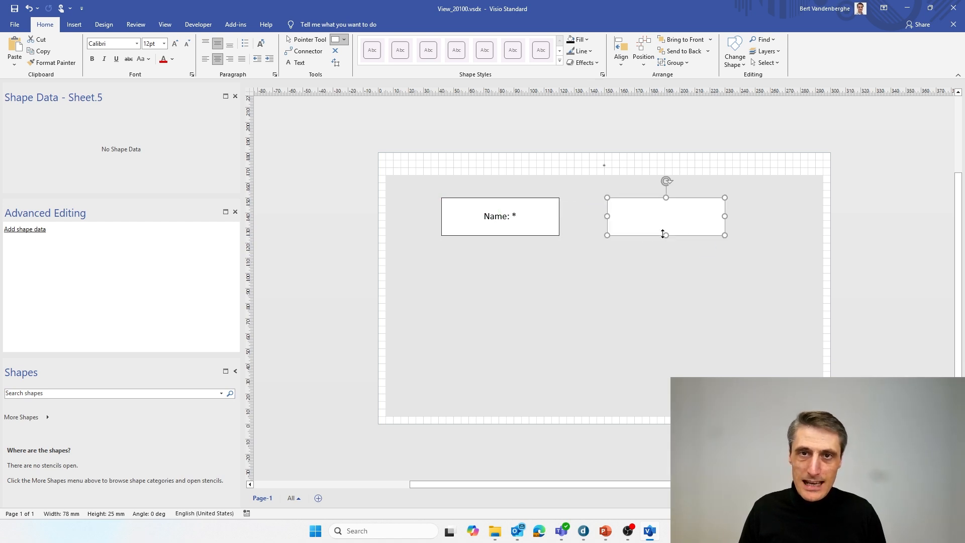
Step: Save the drawing, reopen edit mode in DataMiner and select the new blank rectangle
left_click(15, 9)
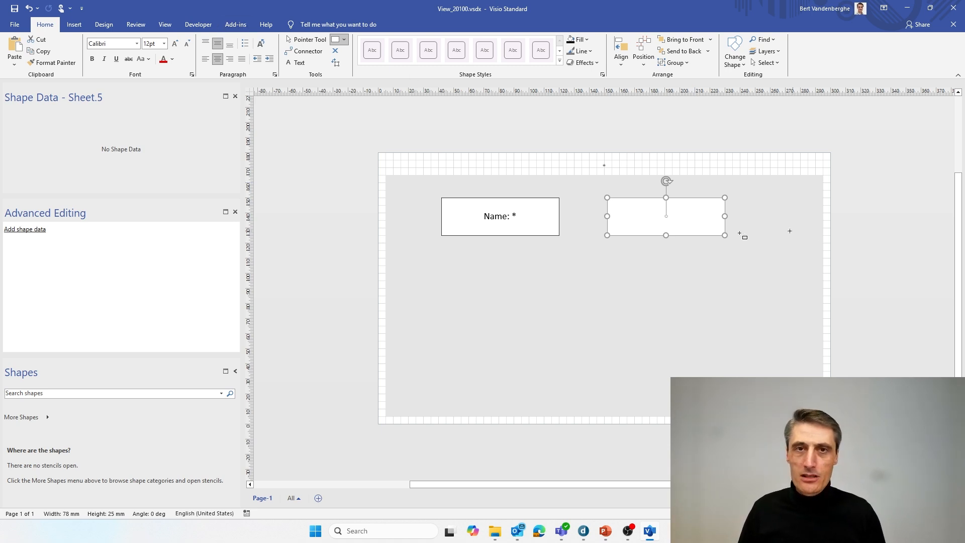
key("ctrl+s")
key("alt+Tab")
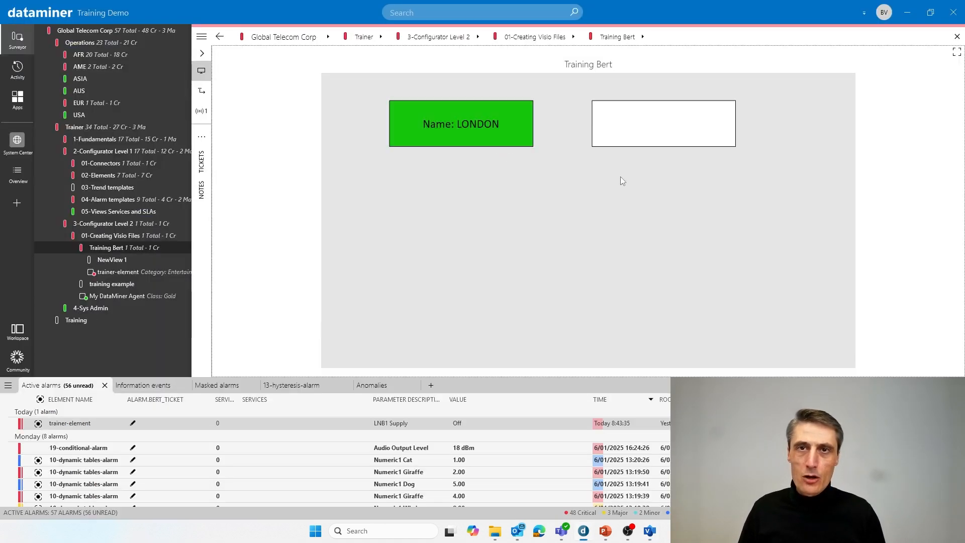
right_click(572, 181)
left_click(529, 217)
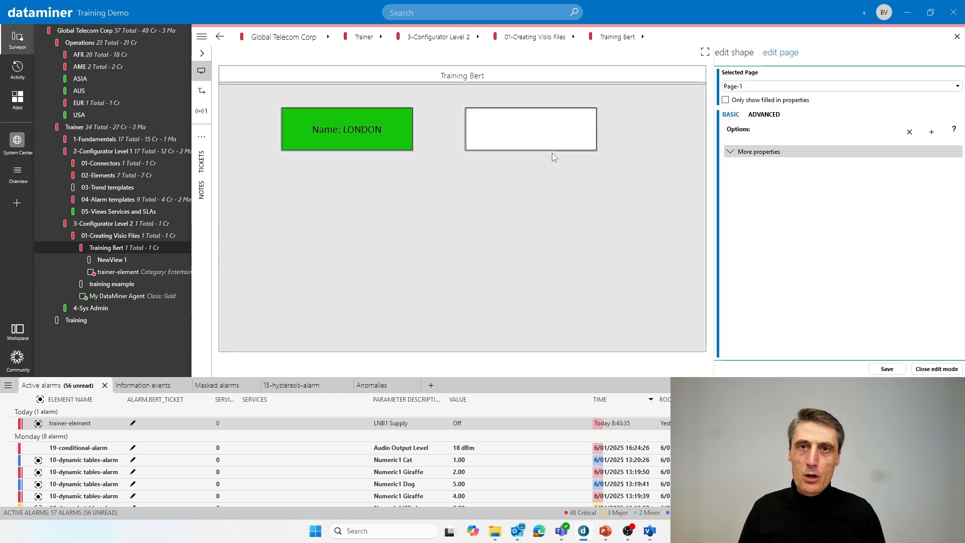
left_click(556, 144)
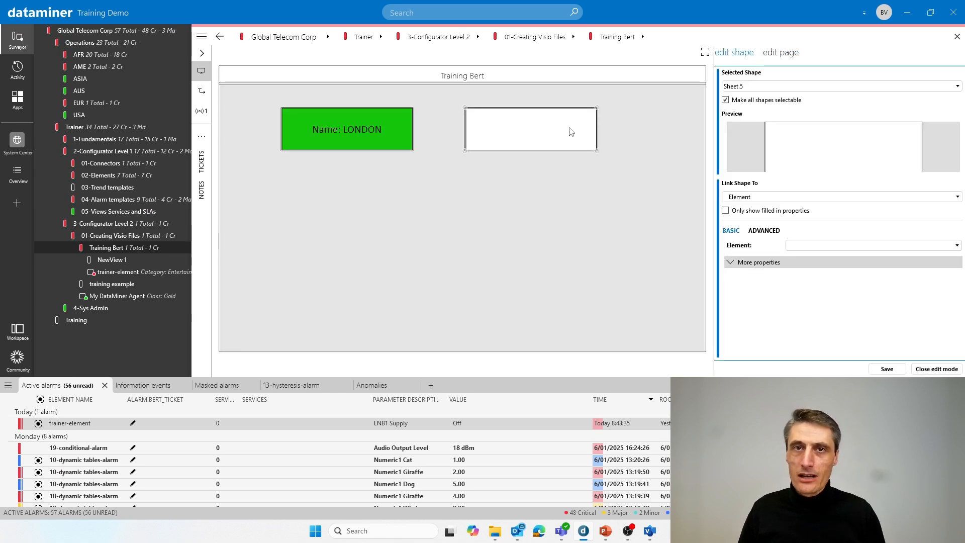
Step: Link the blank rectangle to the element trainer-element and save the change
left_click(744, 86)
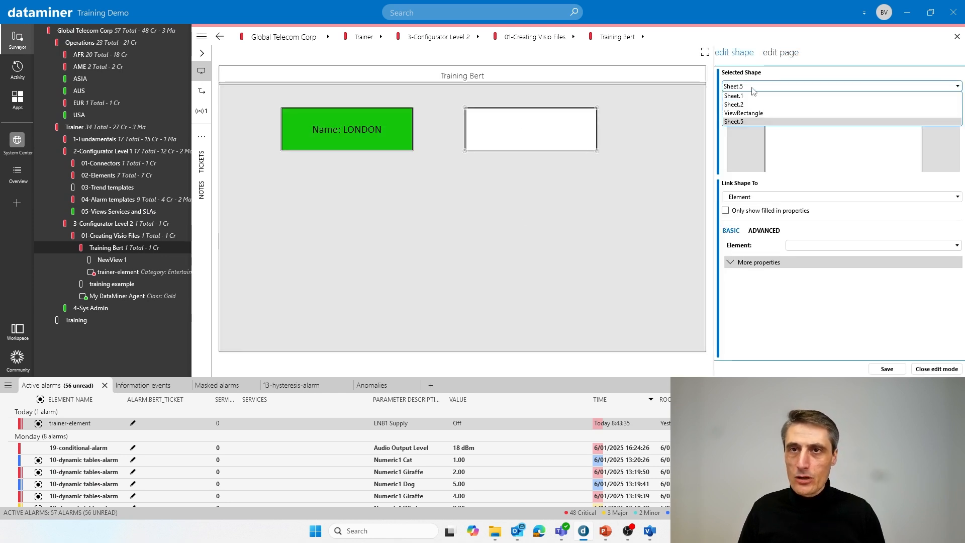
left_click(742, 121)
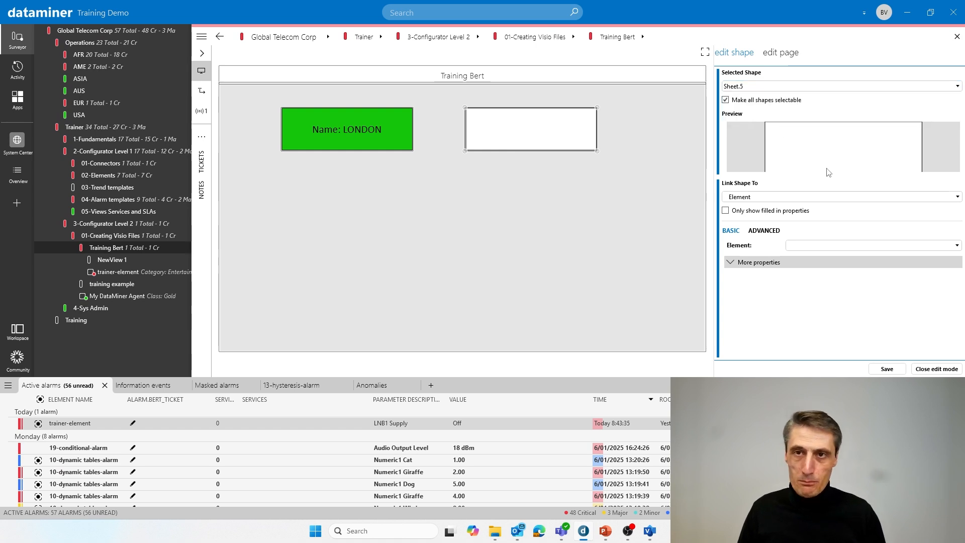
left_click(794, 244)
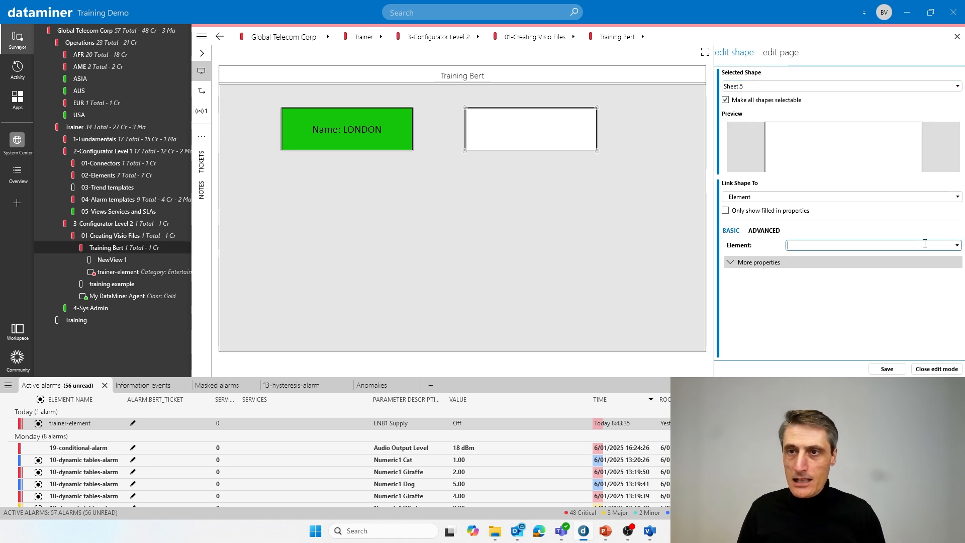
left_click(956, 245)
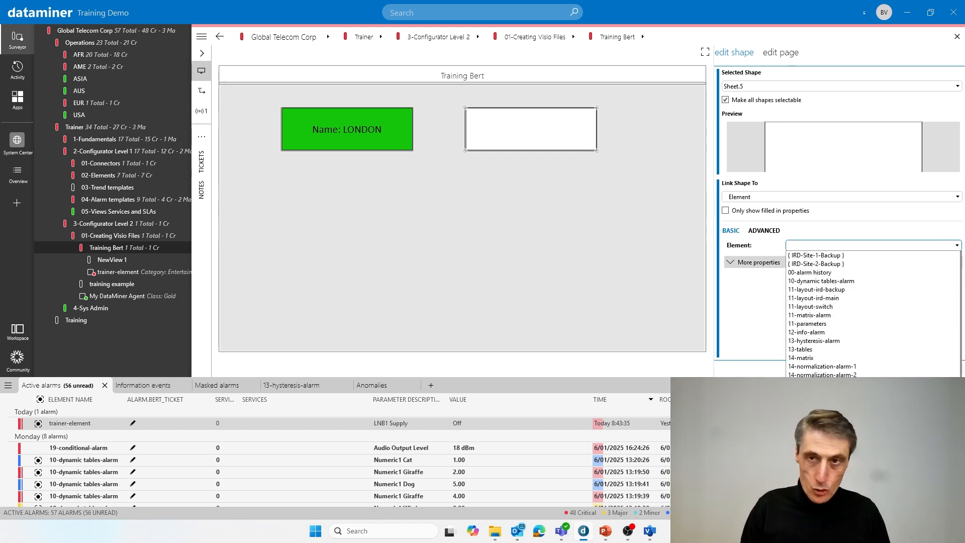
type("trainer-element")
key("Return")
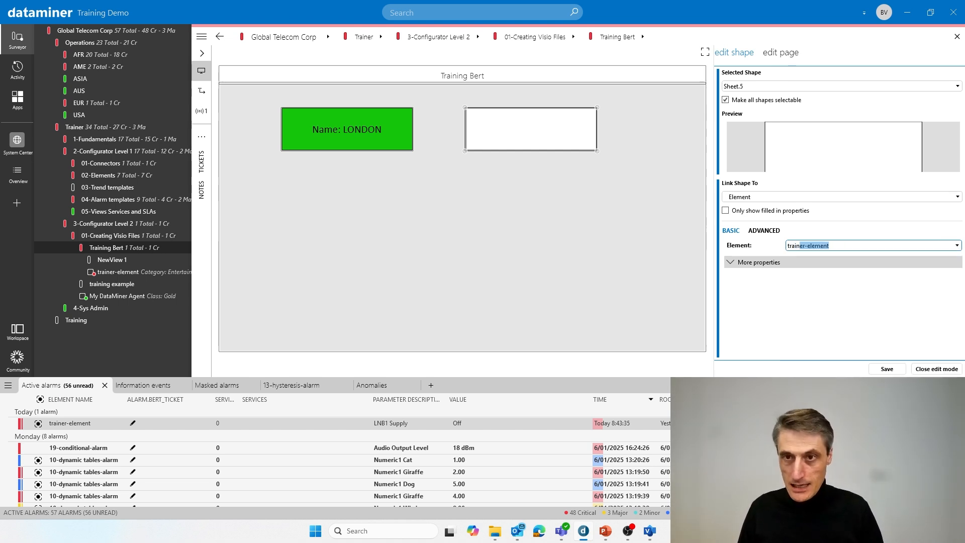
left_click(900, 370)
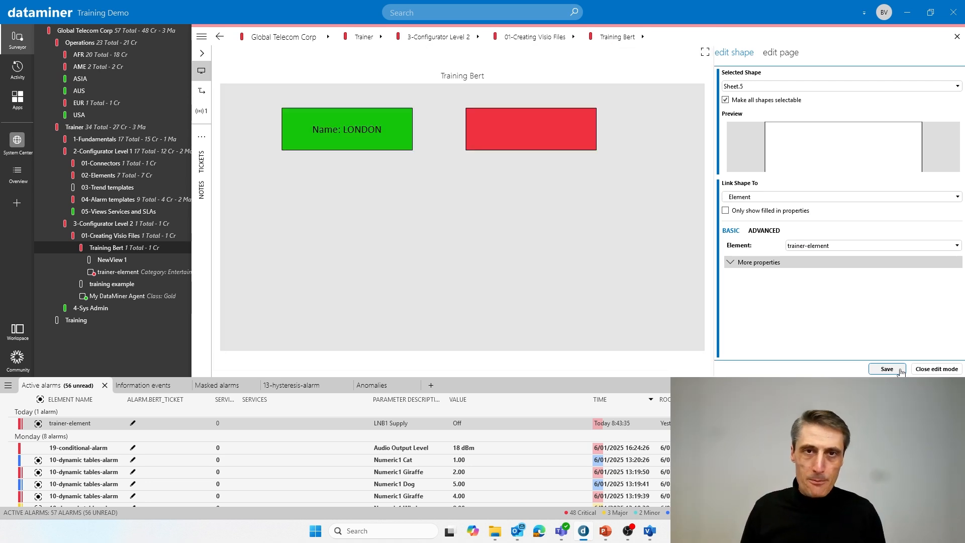
Step: Switch to Visio, enter an asterisk in the second rectangle and enlarge it to 18 pt, matching the first rectangle's text
key("alt+Tab")
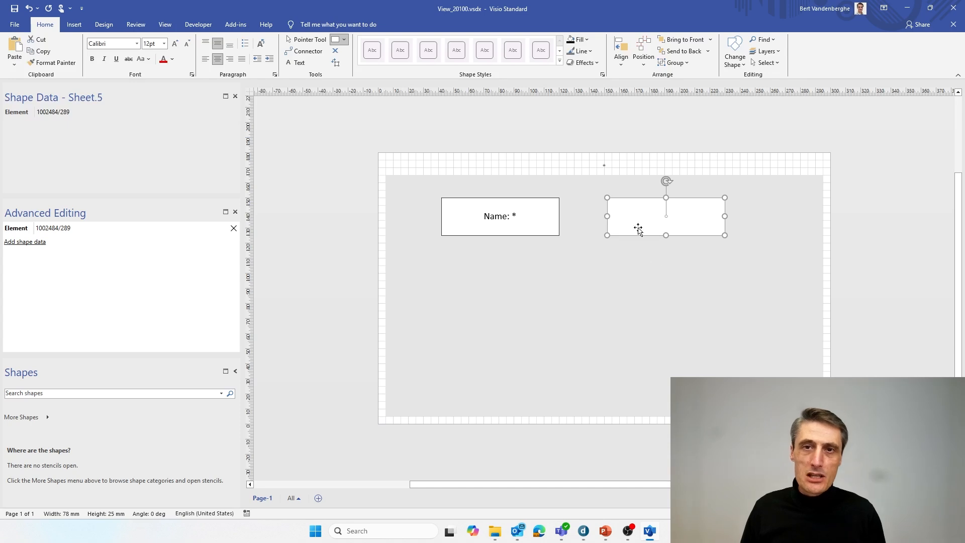
double_click(653, 222)
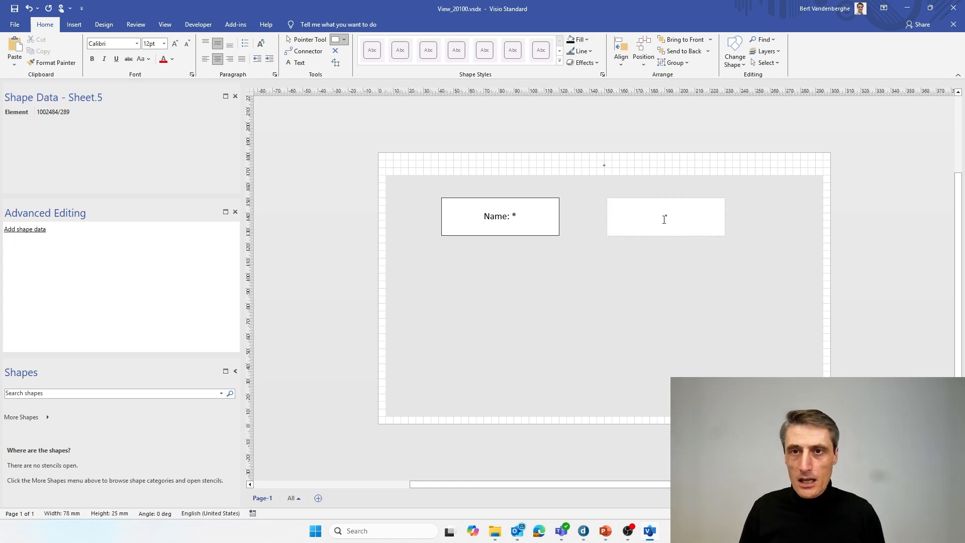
left_click_drag(664, 220, 672, 219)
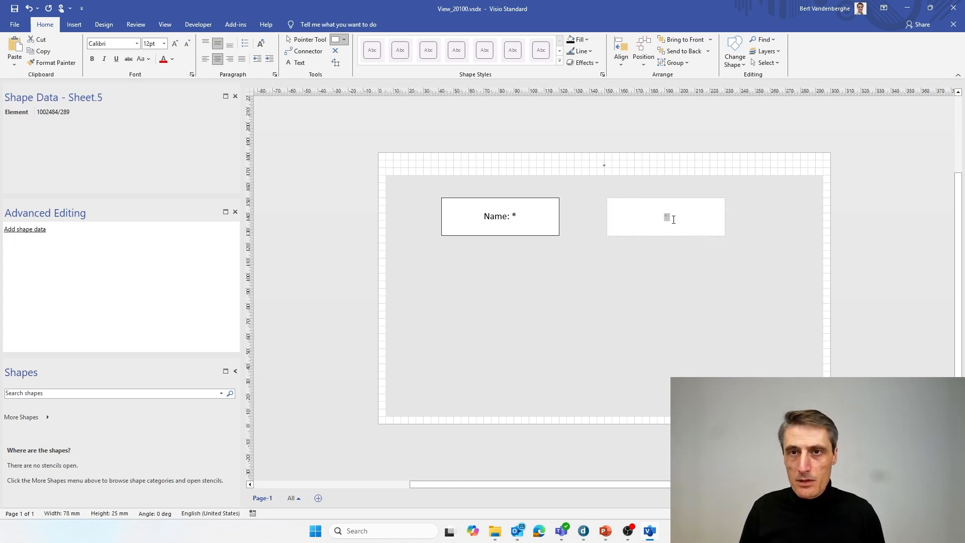
left_click(175, 44)
left_click(176, 44)
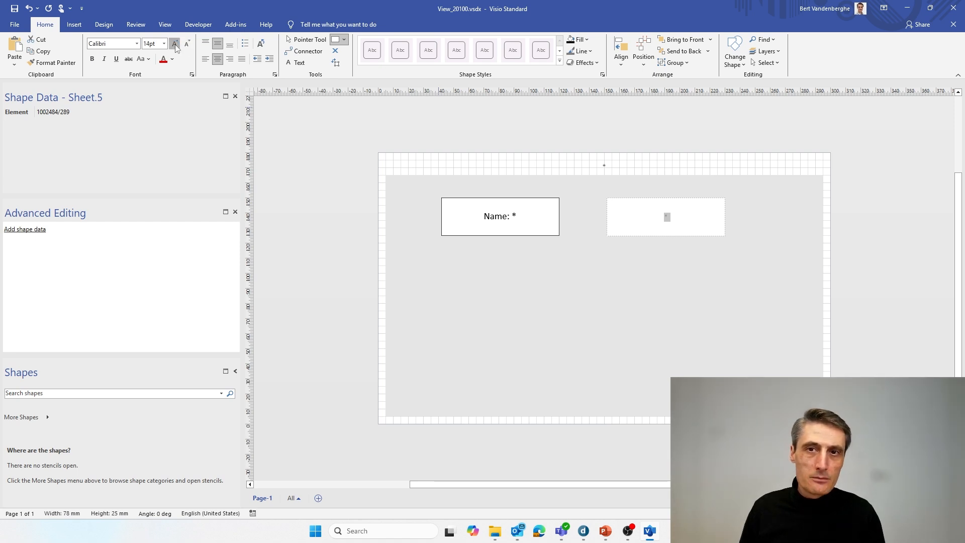
left_click(504, 224)
double_click(501, 221)
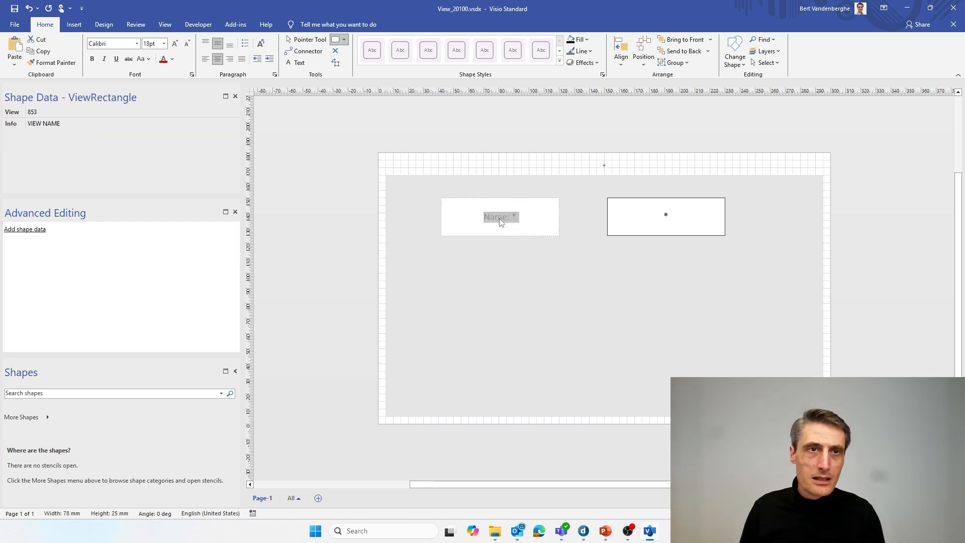
left_click(669, 217)
double_click(669, 216)
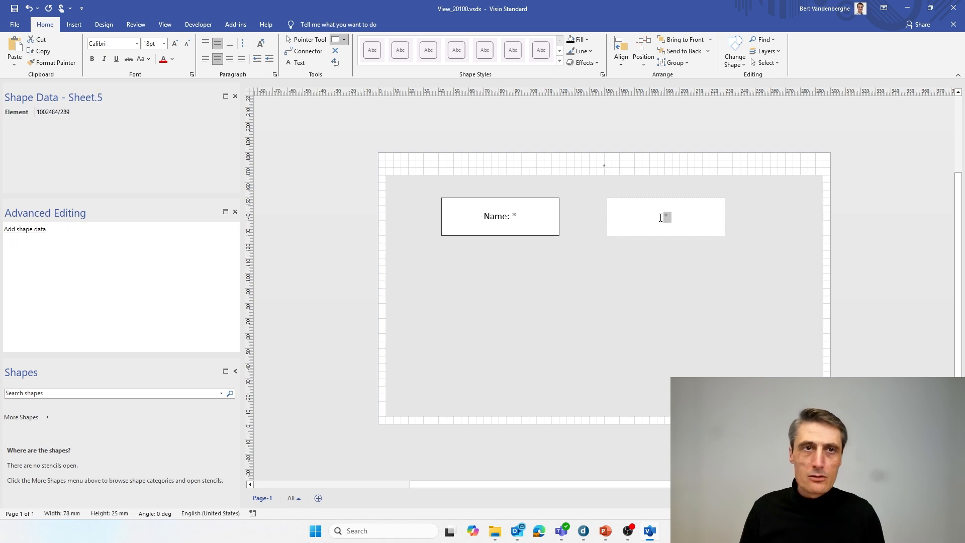
left_click(494, 117)
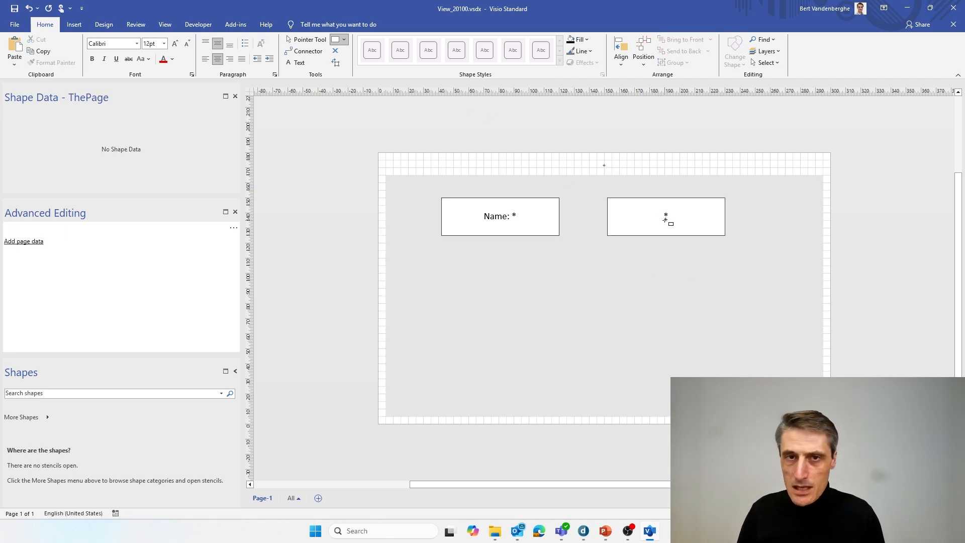
Step: Replace "Name" with "View" in the first rectangle's label, keeping the asterisk
left_click(501, 210)
double_click(497, 216)
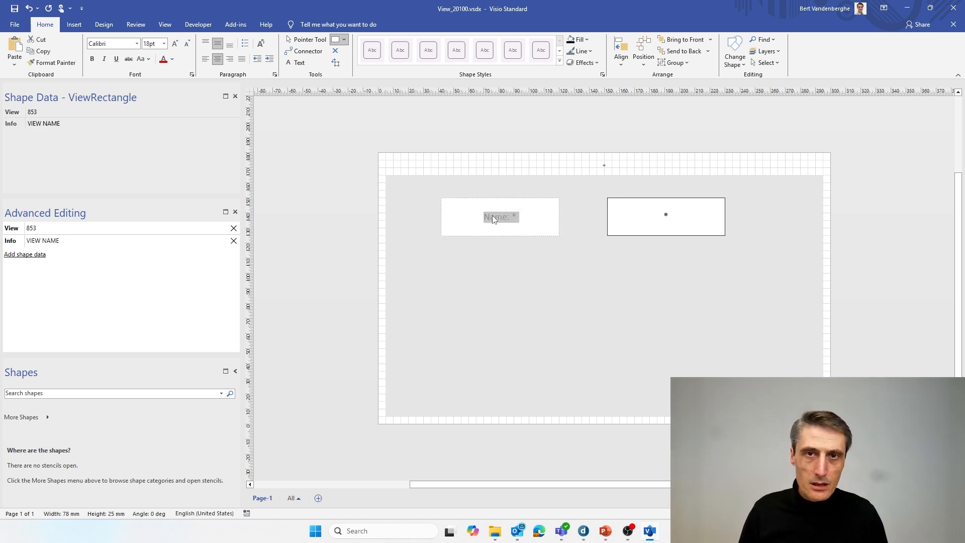
double_click(494, 217)
type("View")
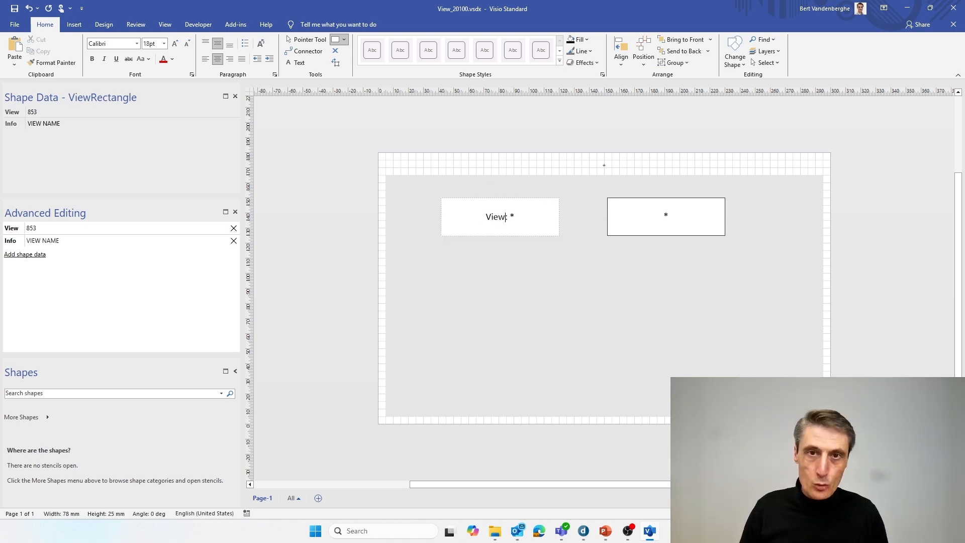
left_click(312, 177)
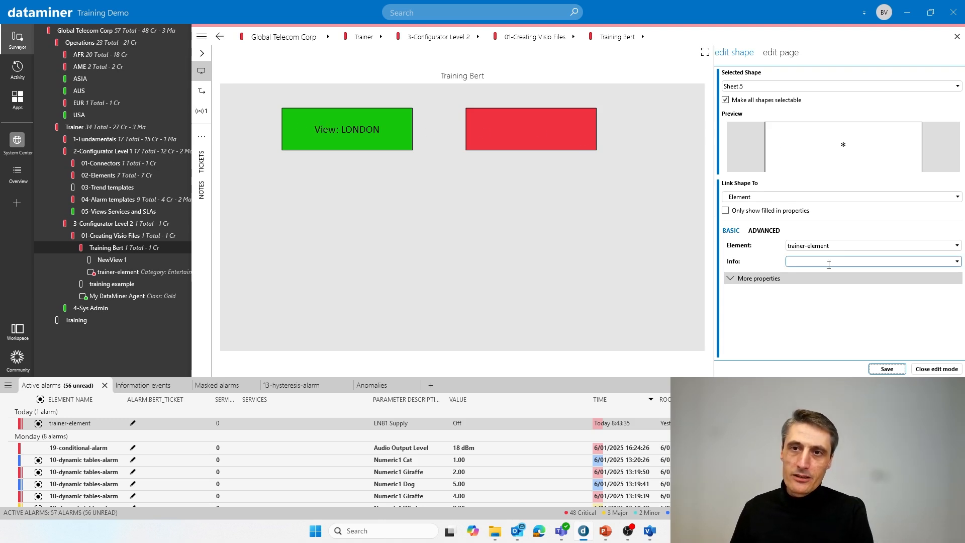
Step: Set the Info of the trainer-element rectangle to Element Name in DataMiner, save the change and leave edit mode
left_click(957, 261)
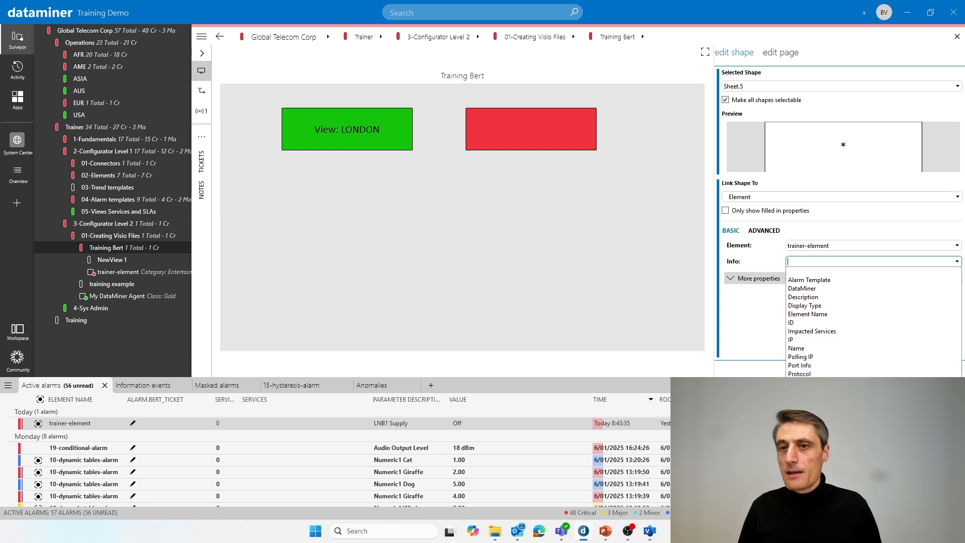
left_click(823, 315)
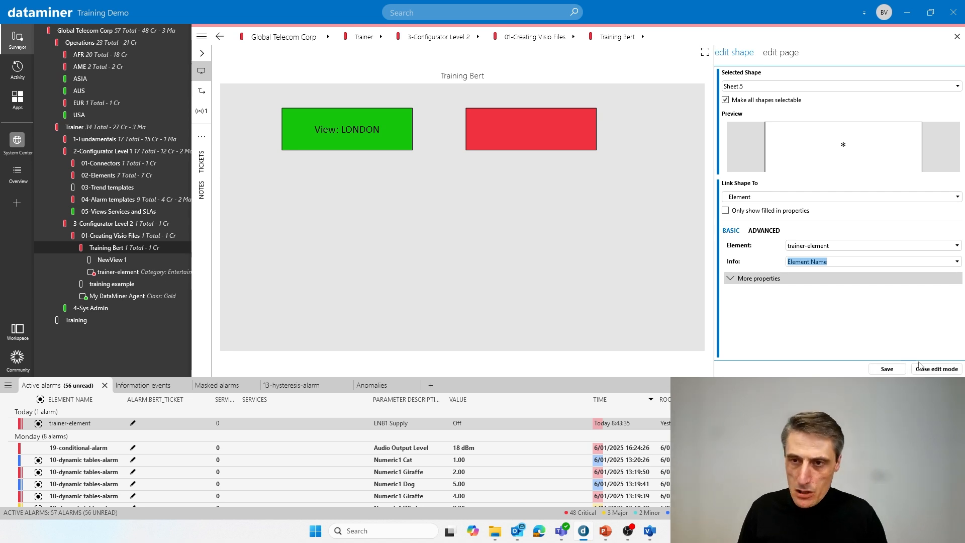
left_click(892, 372)
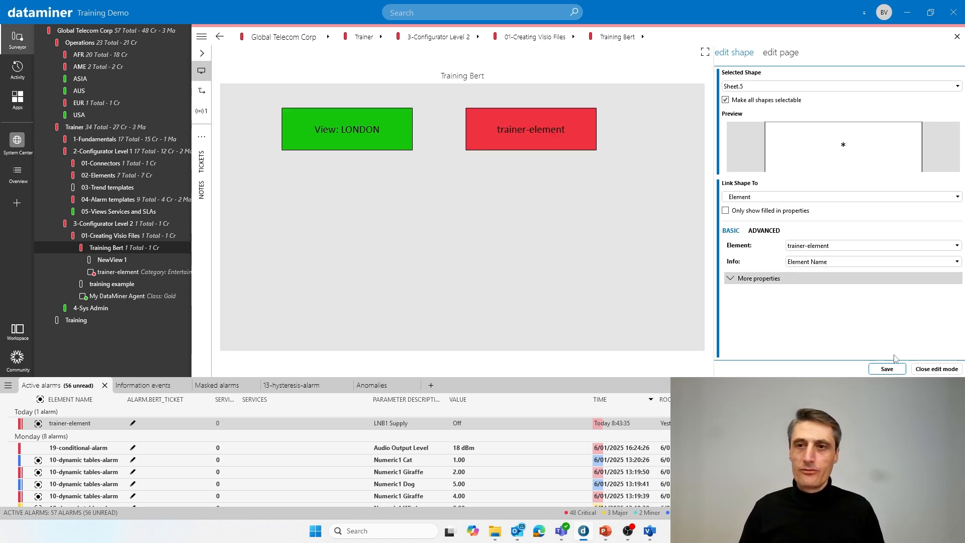
left_click(935, 369)
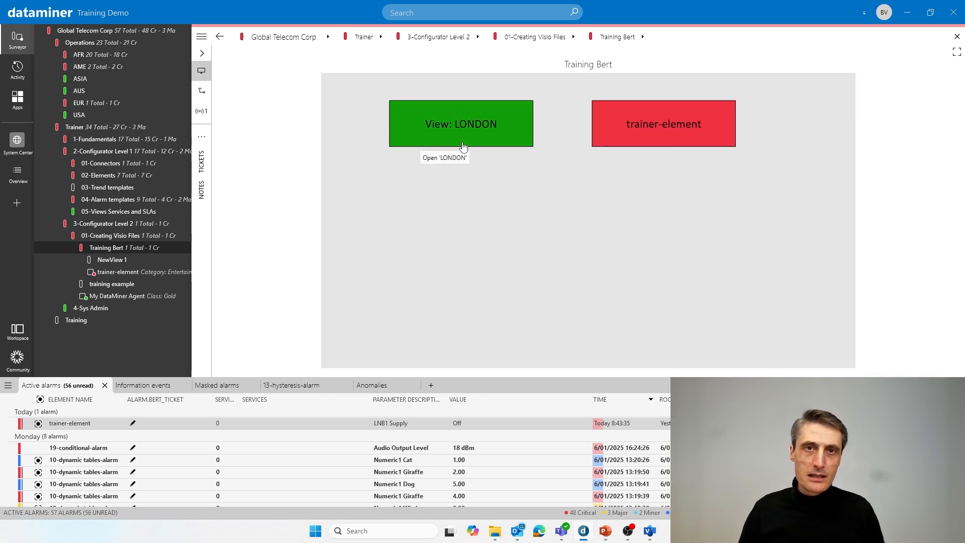
Step: Test the trainer-element rectangle's link, return to the Training Bert page and collapse 2-Configurator Level 1 in the Surveyor
left_click(680, 137)
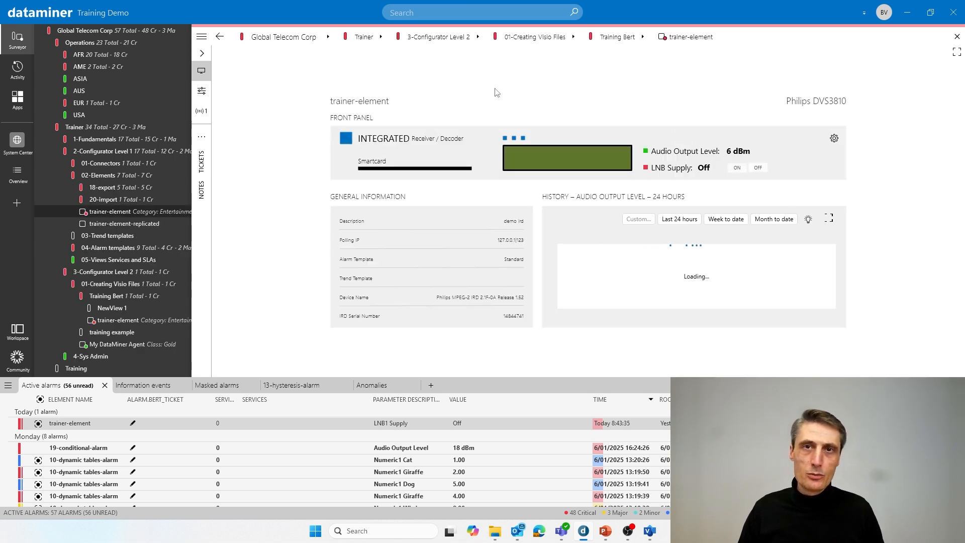
left_click(220, 39)
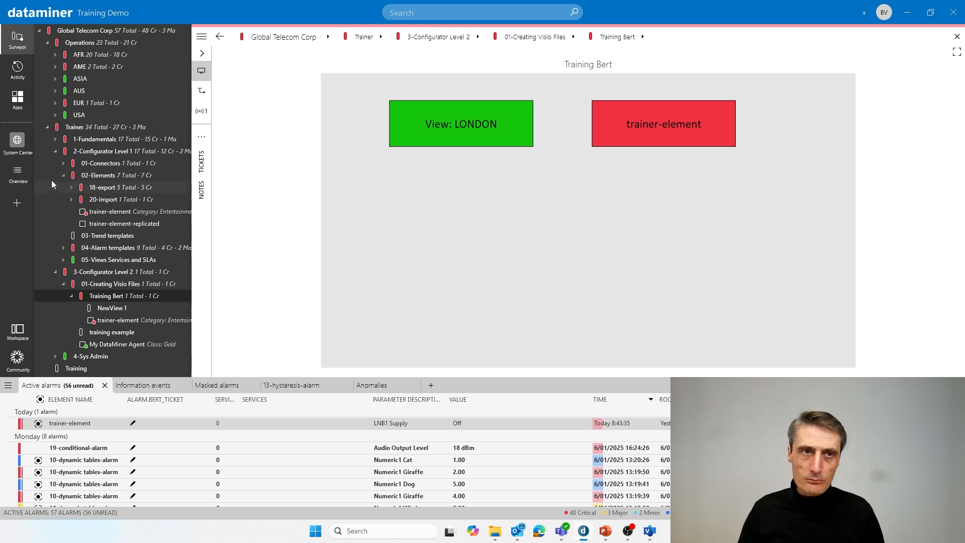
left_click(55, 151)
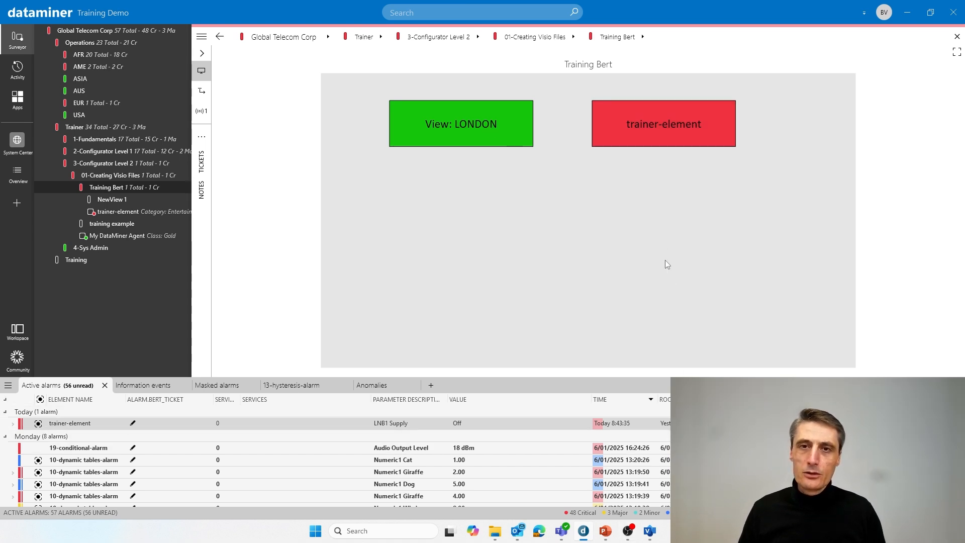
Step: Switch to Visio and draw a text box of about 75 by 10 mm below the rectangles, containing an asterisk
key("alt+Tab")
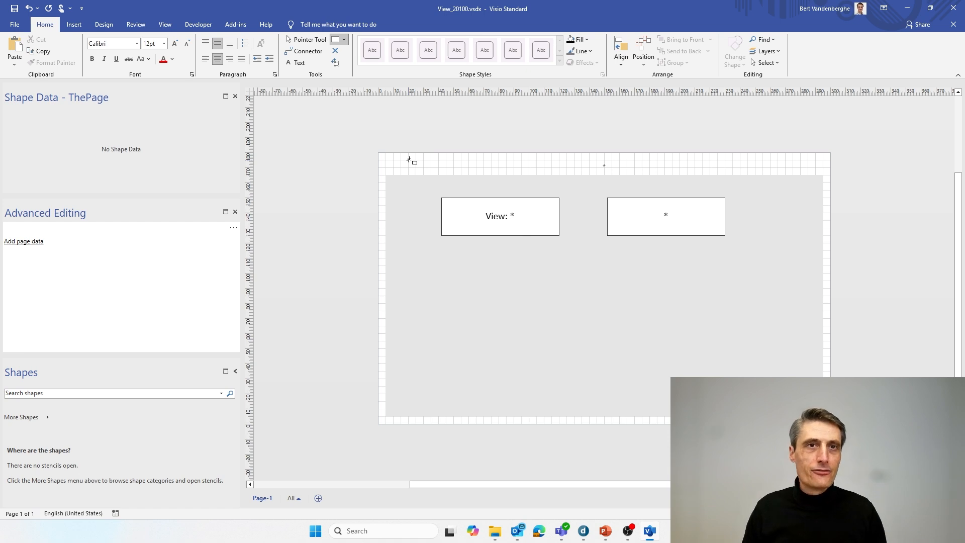
left_click(299, 63)
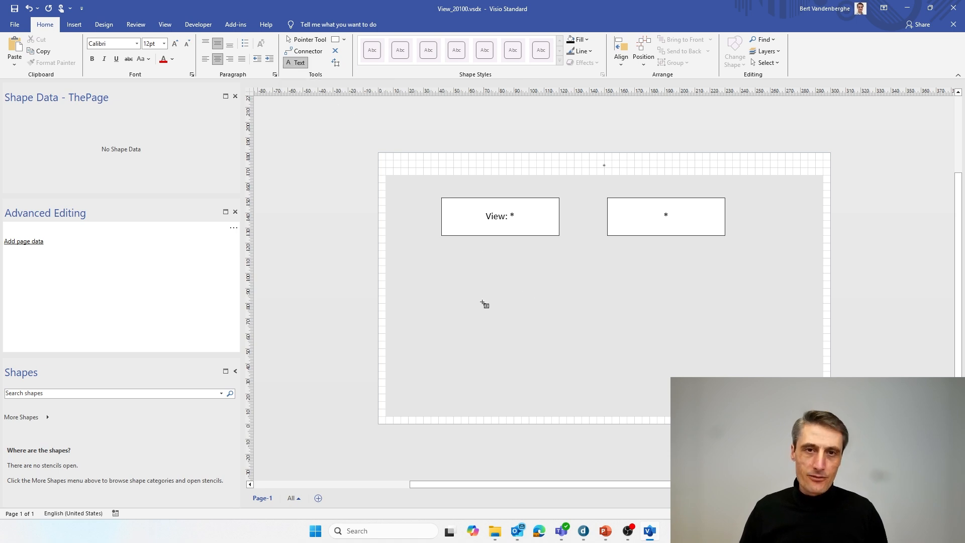
left_click_drag(483, 304, 597, 319)
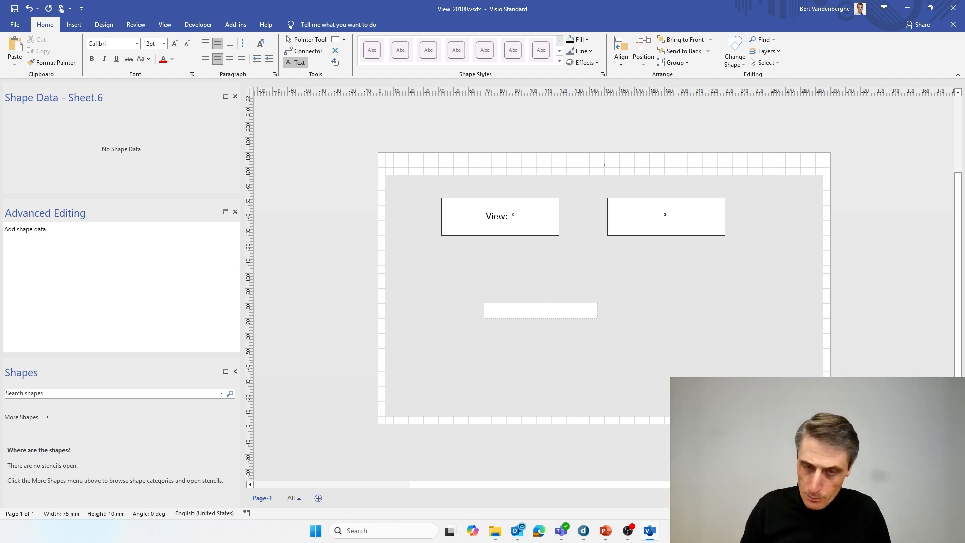
key("ctrl+s")
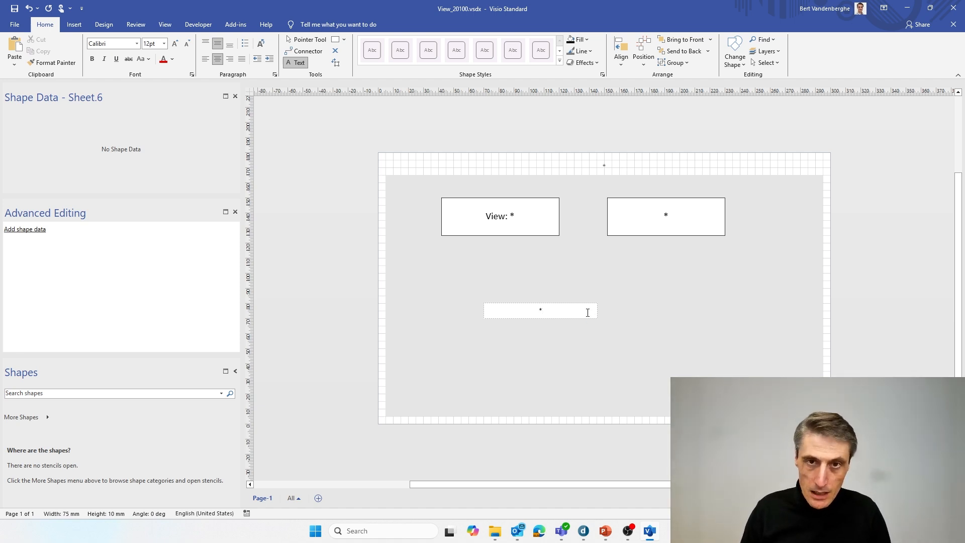
scroll(575, 316, "up", 5)
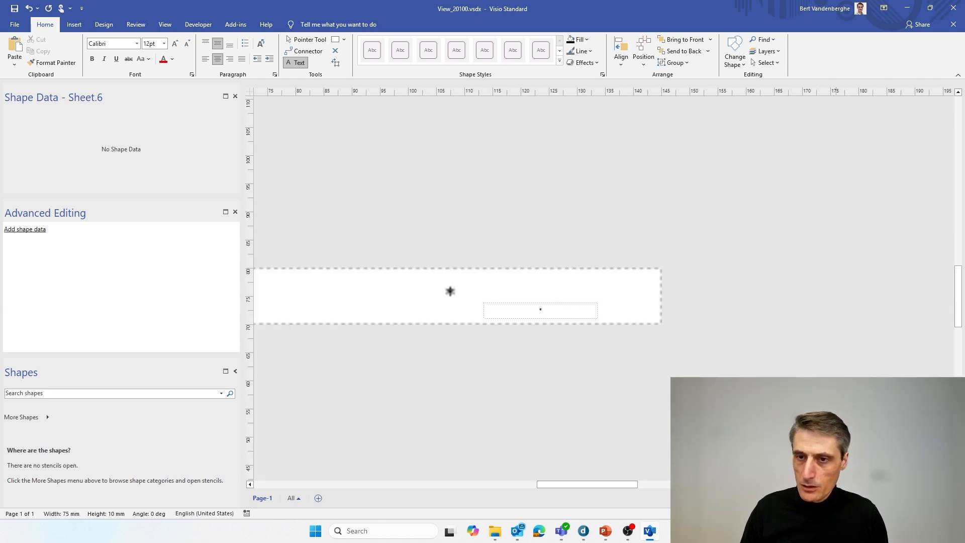
scroll(502, 380, "down", 3)
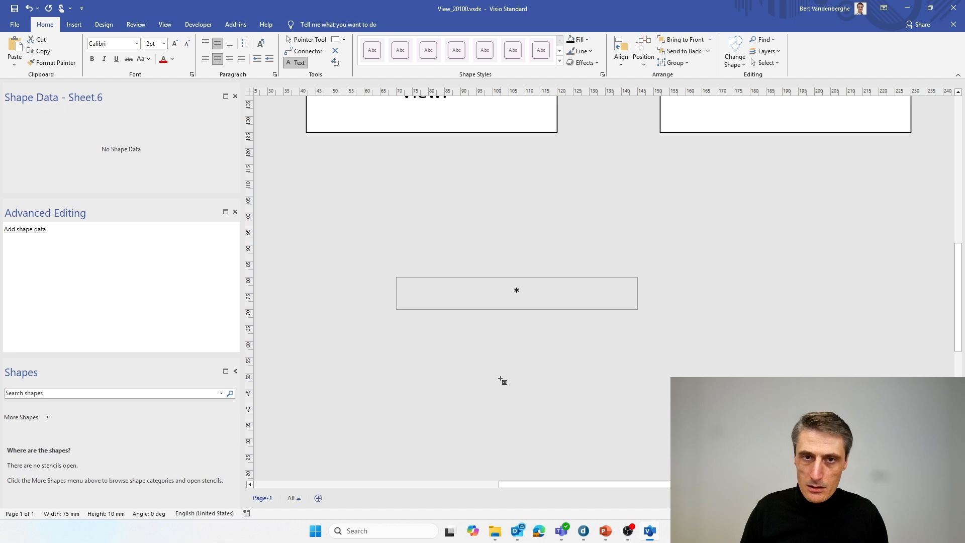
left_click(485, 326)
scroll(565, 325, "left", 10)
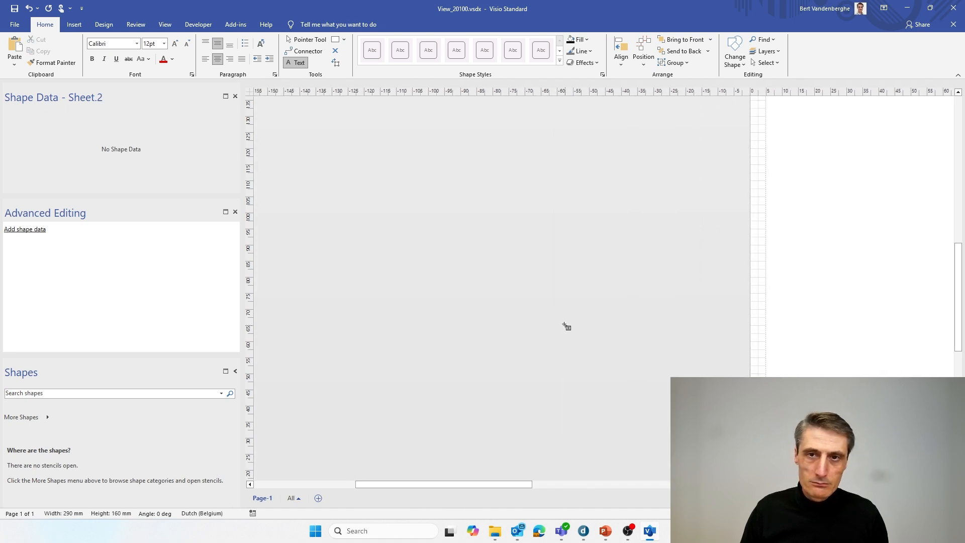
key("ctrl+shift+w")
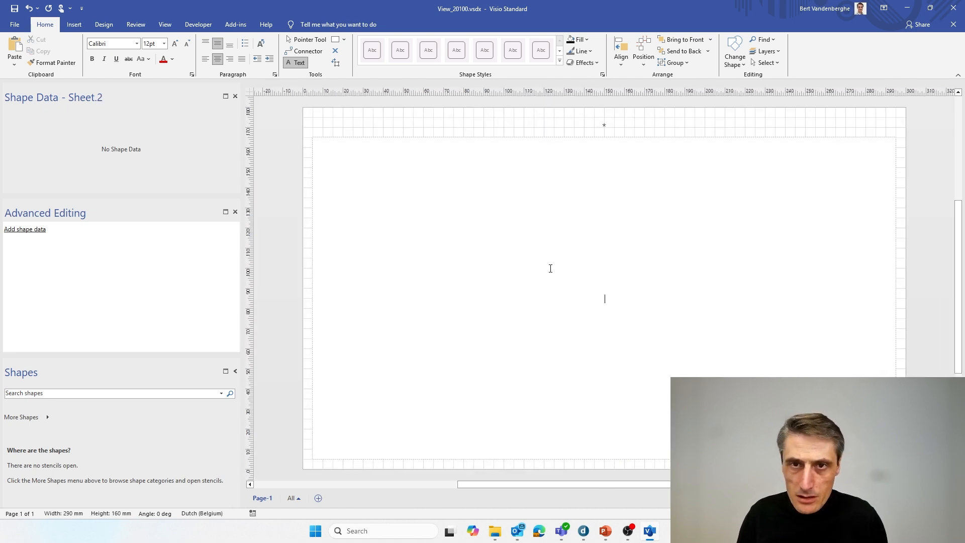
left_click(293, 202)
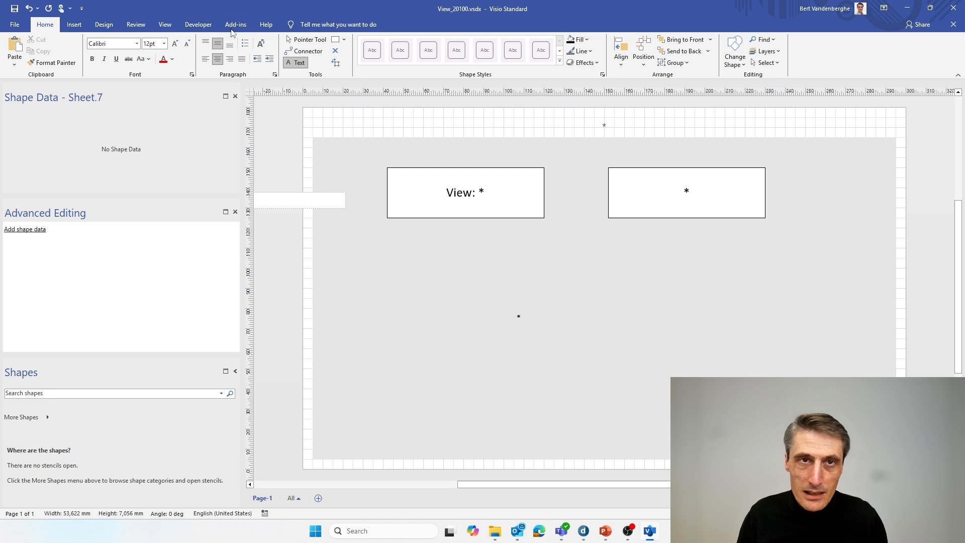
left_click(305, 39)
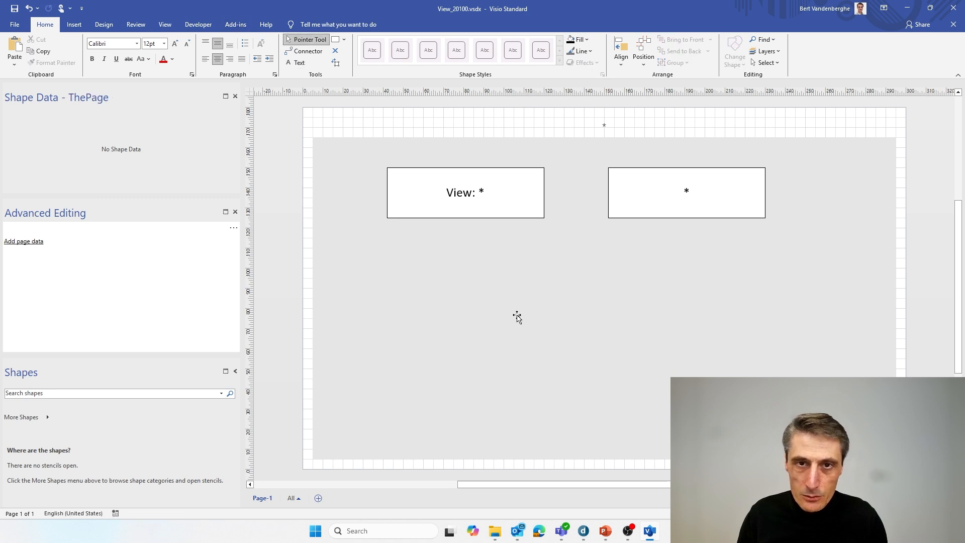
left_click(517, 316)
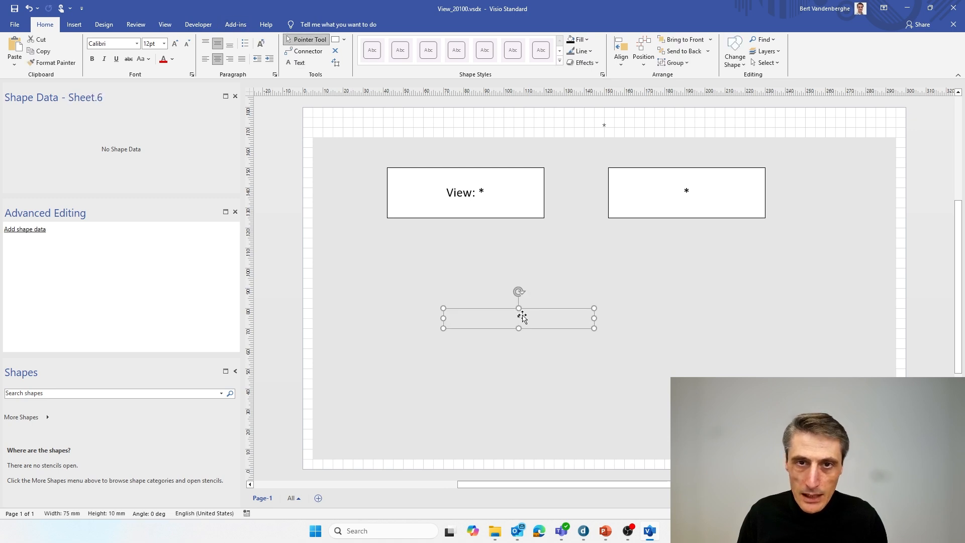
left_click(299, 63)
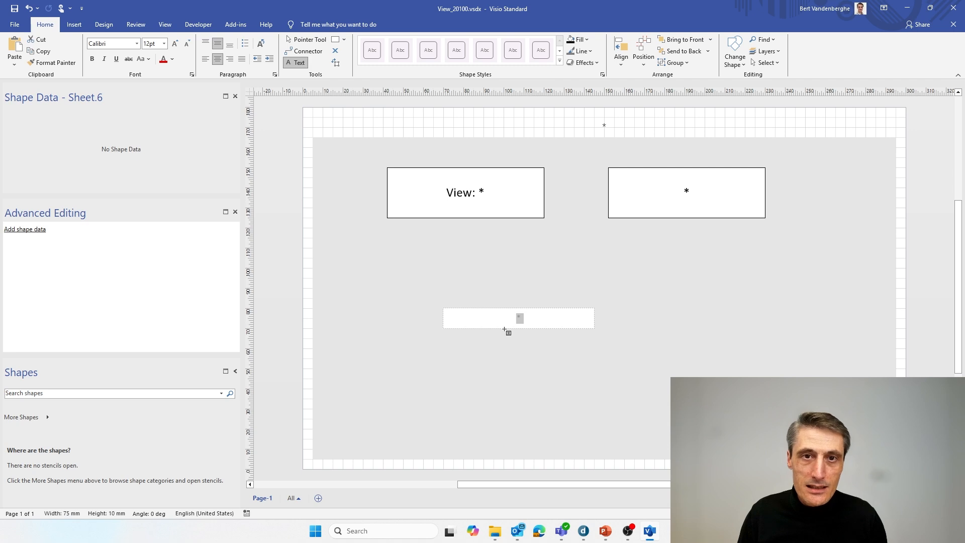
left_click_drag(443, 338, 595, 353)
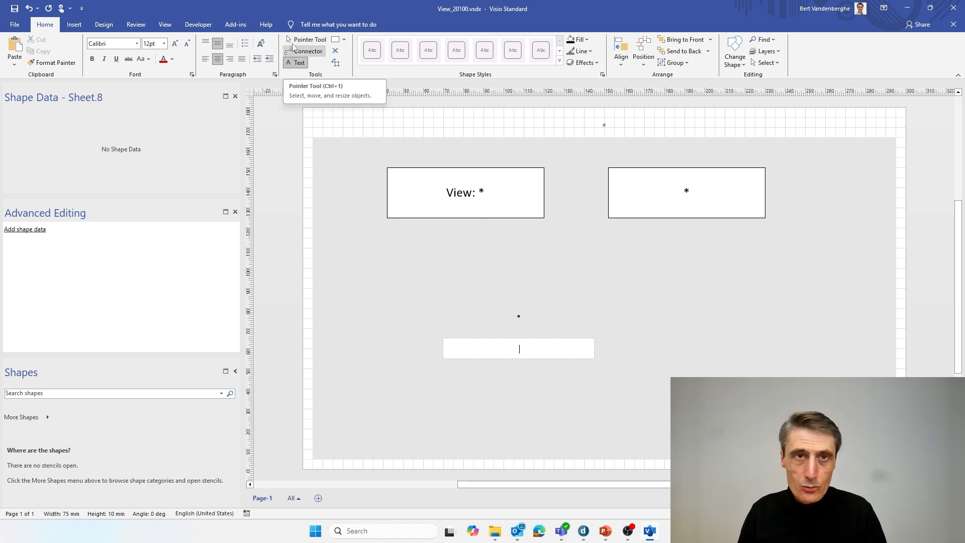
left_click(303, 43)
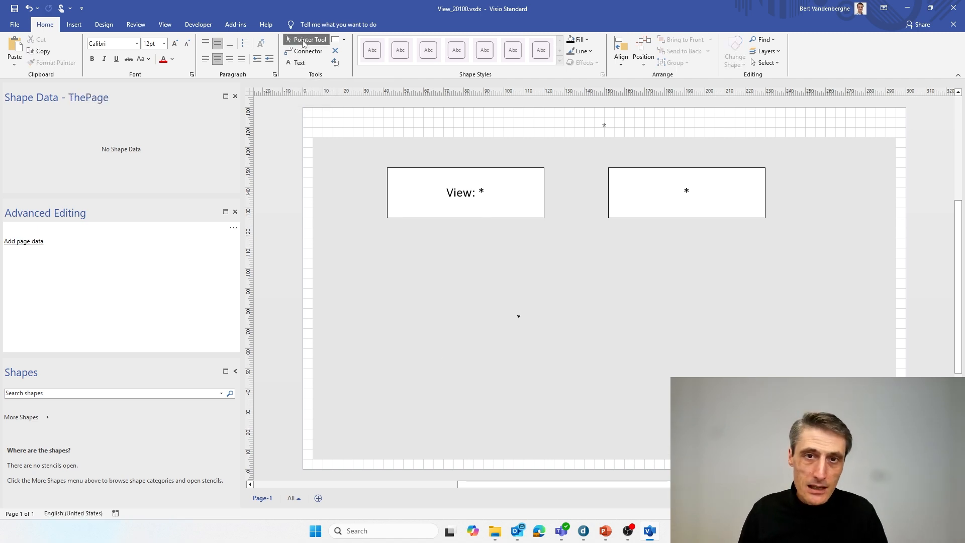
left_click(517, 318)
left_click(487, 349)
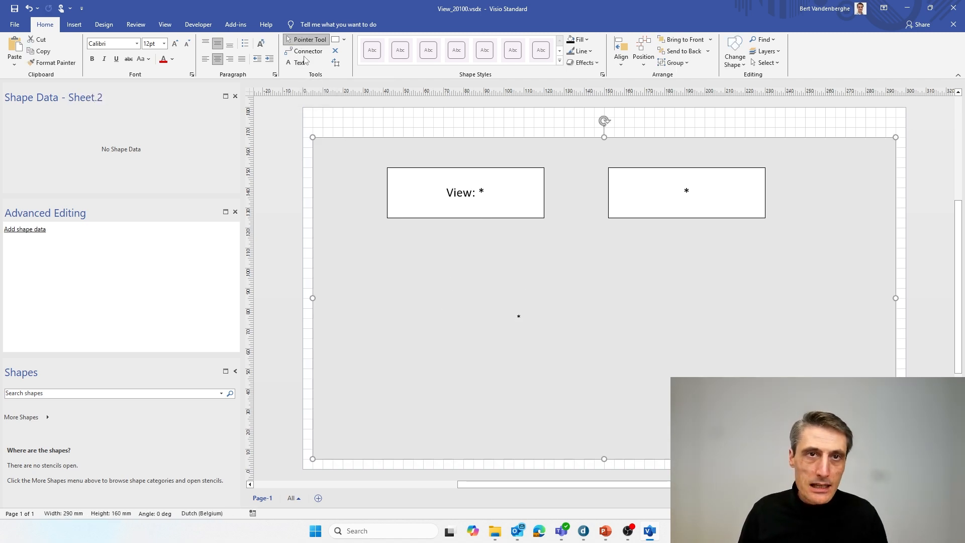
left_click(266, 145)
Step: Draw a second text box of about 60 by 8 mm below the first one, containing an asterisk
left_click(295, 63)
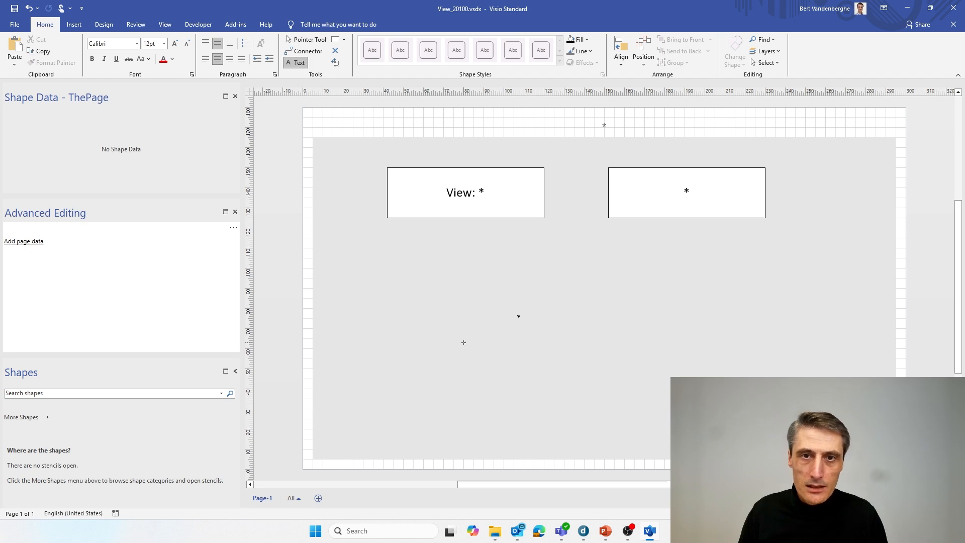
left_click_drag(463, 342, 584, 358)
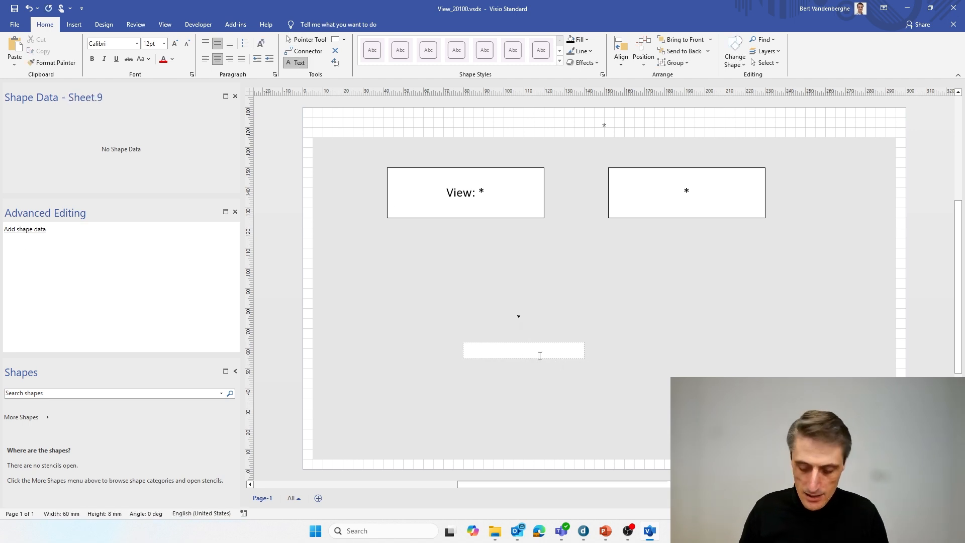
type("*")
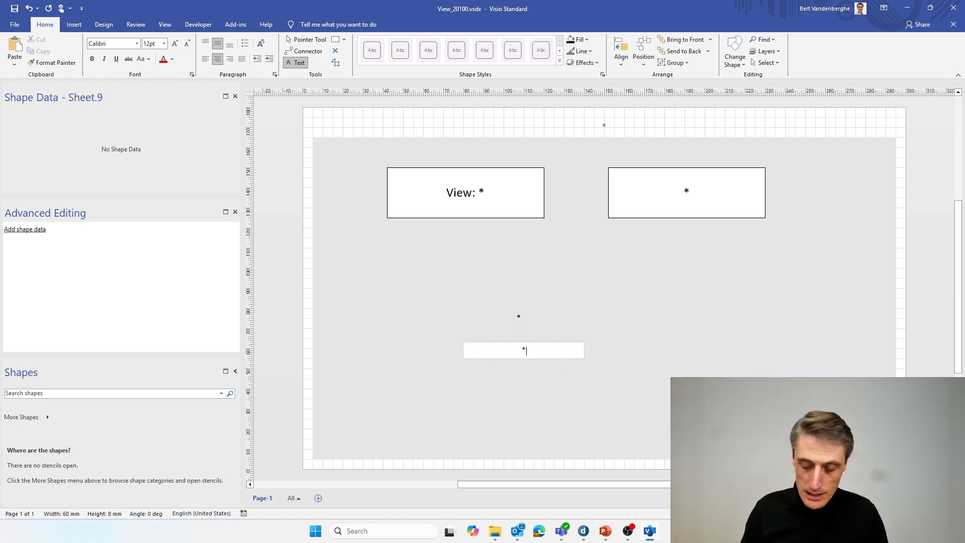
left_click(287, 362)
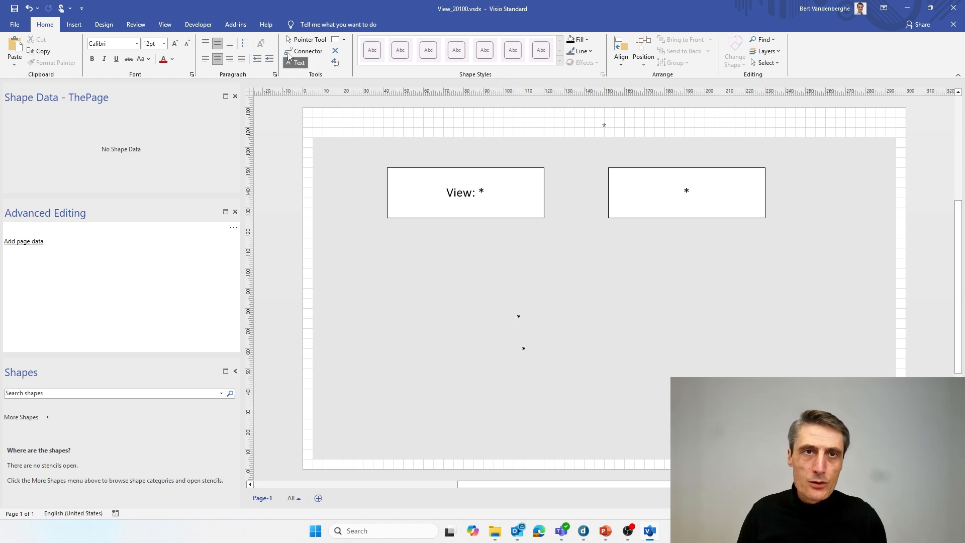
Step: Left-align the text of the upper text box and reduce the box's height to 8 mm
left_click(307, 39)
left_click(519, 320)
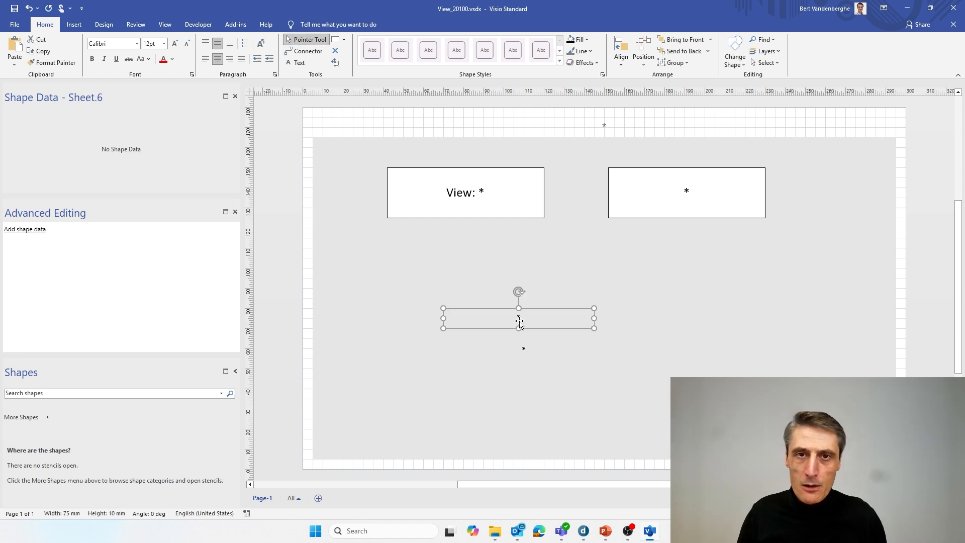
left_click(206, 59)
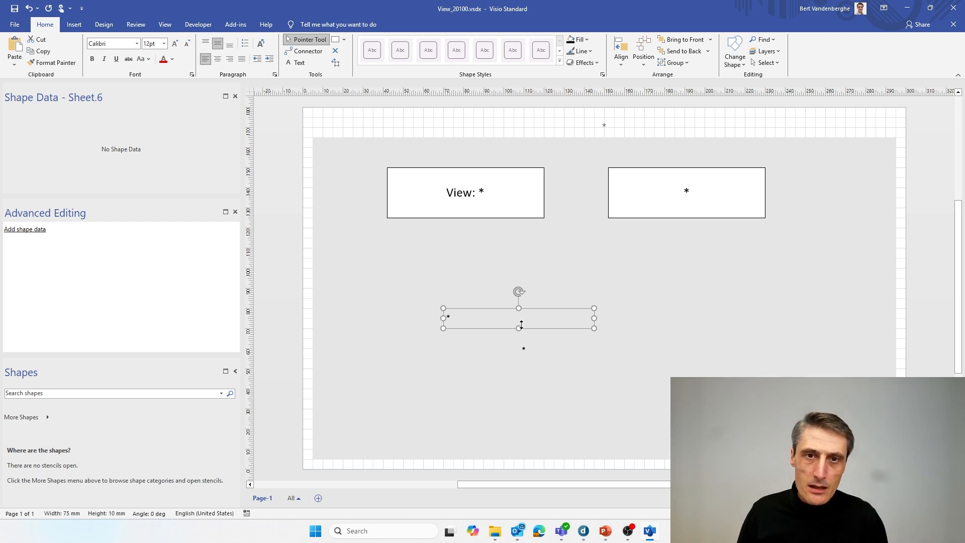
left_click_drag(521, 325, 521, 320)
Step: Shrink the large grey background rectangle from its left side to a width of about 55 mm
left_click(366, 260)
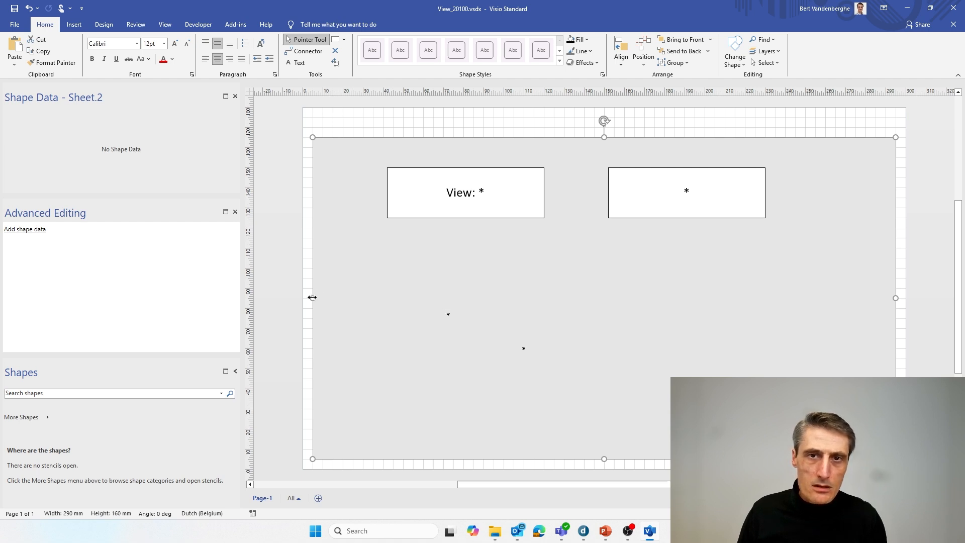
left_click_drag(312, 297, 785, 314)
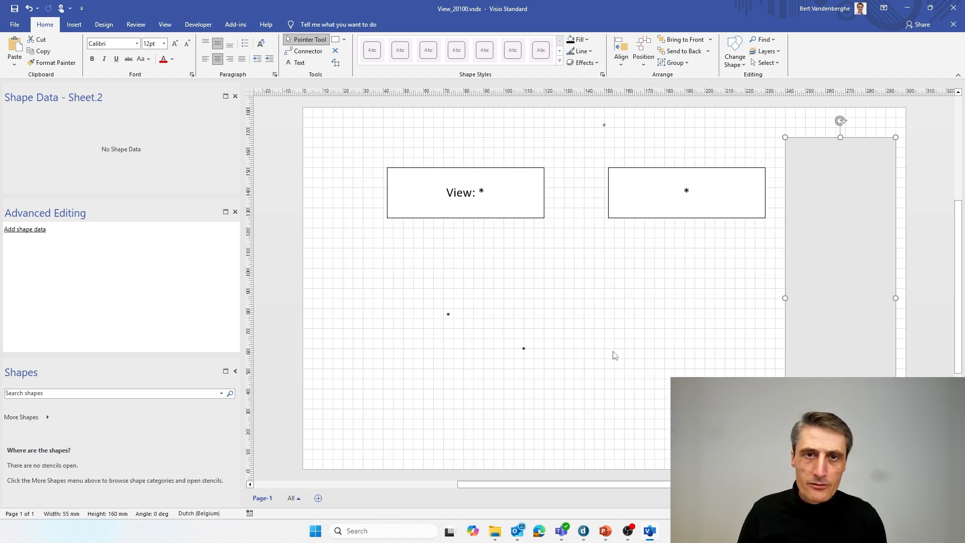
Step: Move the upper text box so its left edge lines up with the left edge of the View rectangle
left_click(449, 322)
left_click(447, 317)
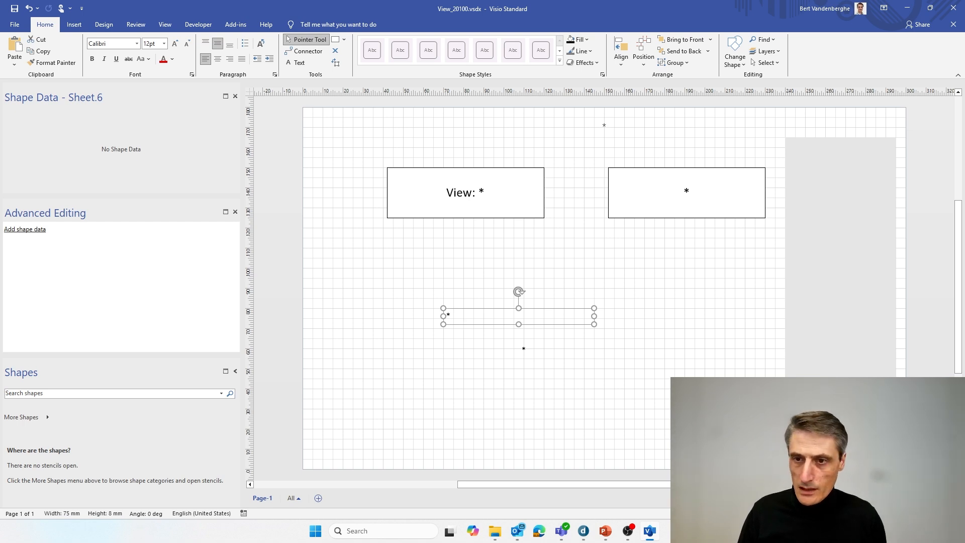
scroll(601, 288, "up", 2)
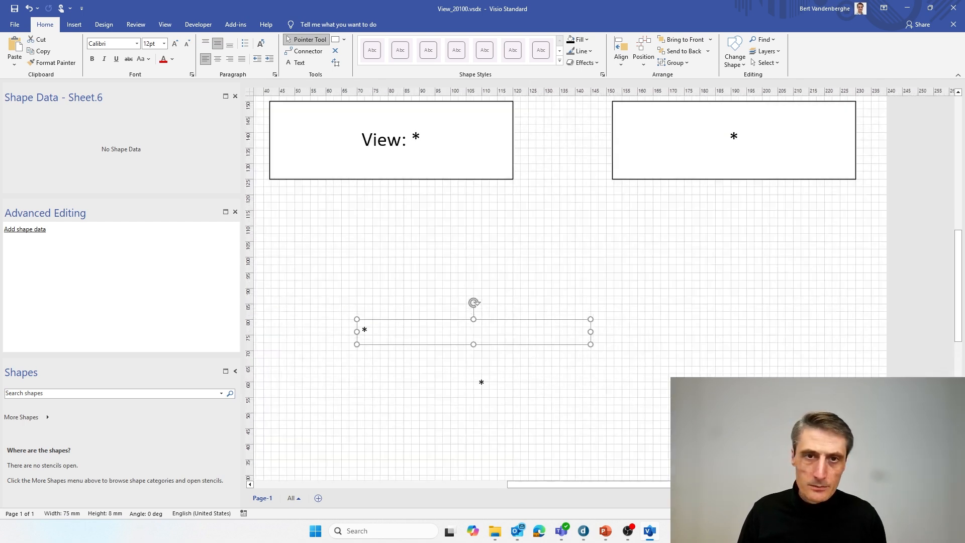
scroll(597, 366, "left", 4)
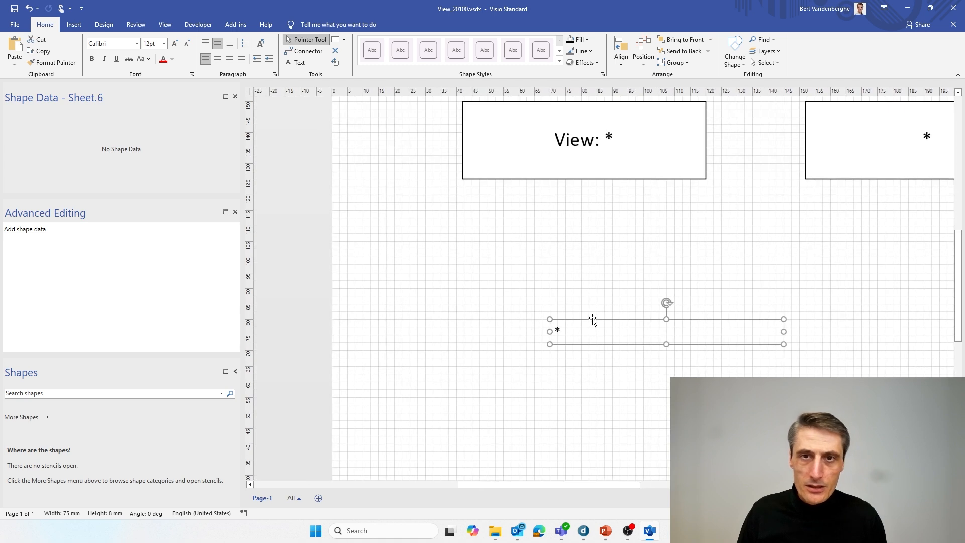
left_click_drag(592, 320, 502, 317)
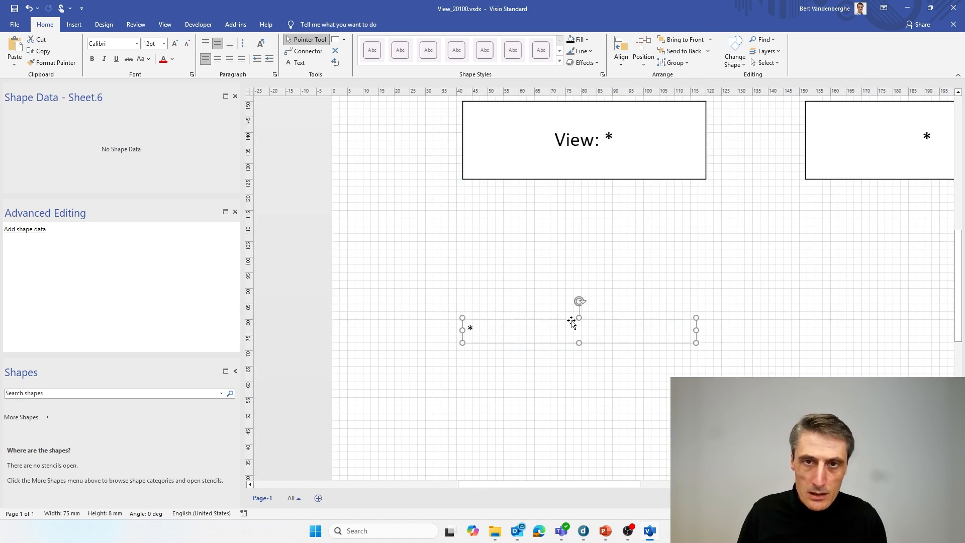
left_click_drag(580, 317, 578, 343)
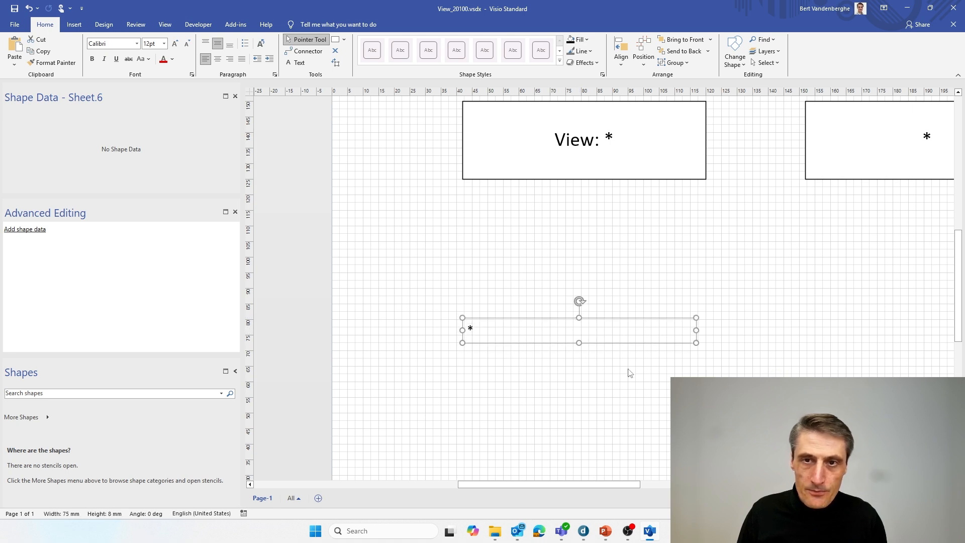
Step: Move the lower text box directly beneath the upper one and left-align its text
left_click(669, 386)
left_click_drag(682, 373, 564, 345)
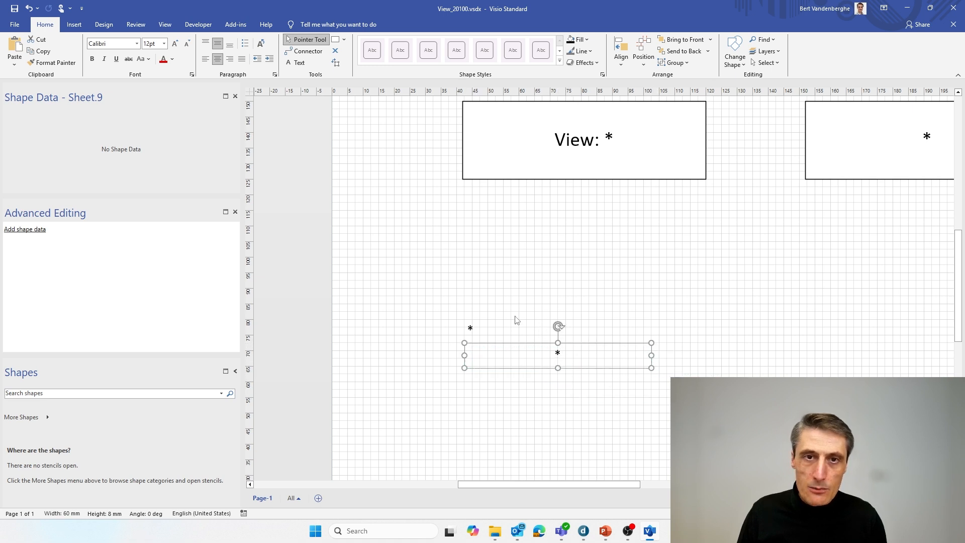
left_click(472, 323)
left_click(472, 332)
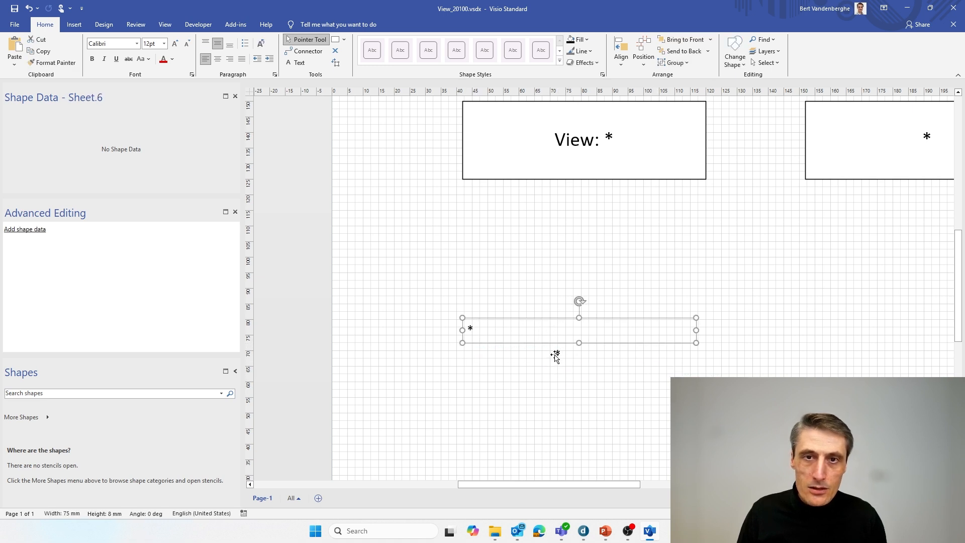
left_click(557, 354)
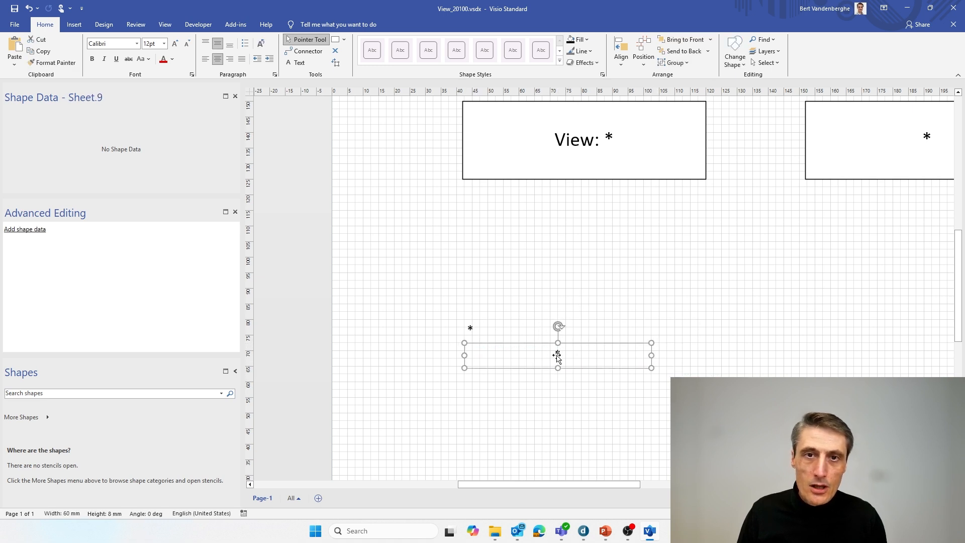
left_click(205, 59)
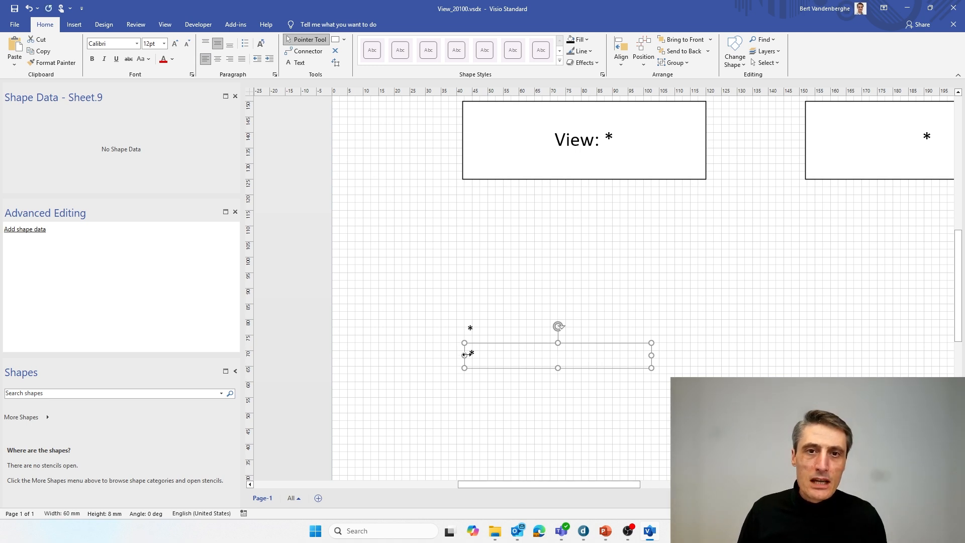
Step: Indent the lower text box's left edge and extend its right edge to match the upper box, making it about 67.5 mm wide
left_click_drag(464, 355, 500, 354)
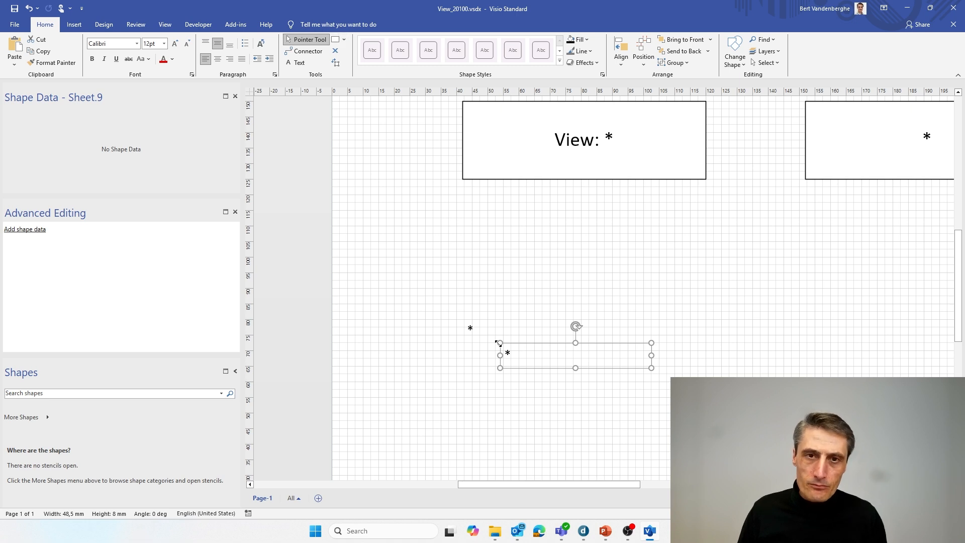
left_click_drag(501, 355, 488, 355)
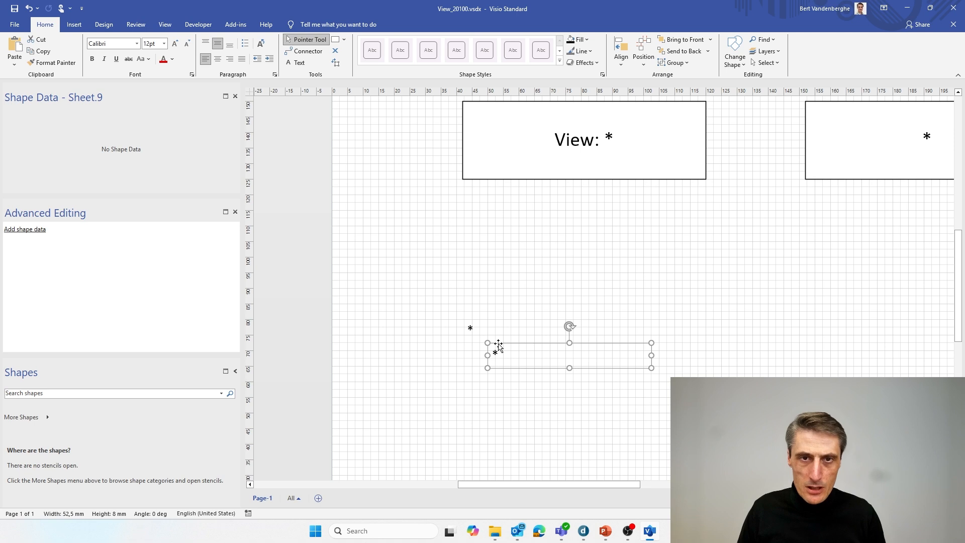
mouse_move(569, 368)
left_mouse_down()
mouse_move(570, 360)
mouse_move(570, 368)
left_mouse_up()
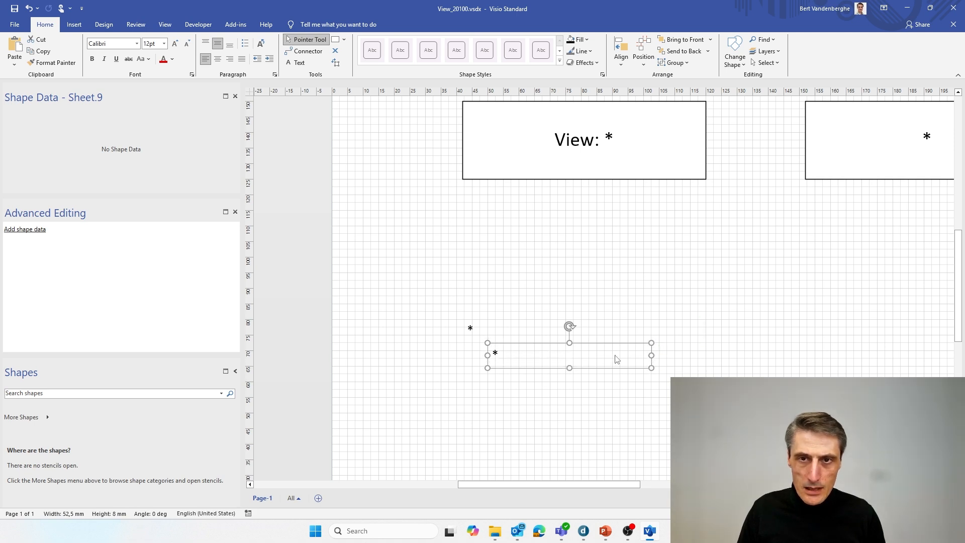
left_click(592, 318)
left_click(471, 329)
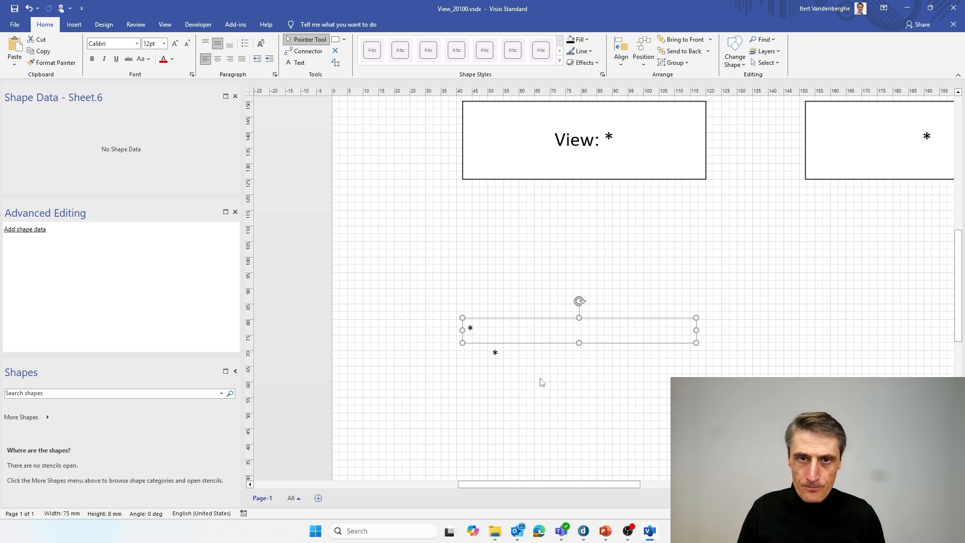
left_click(496, 354)
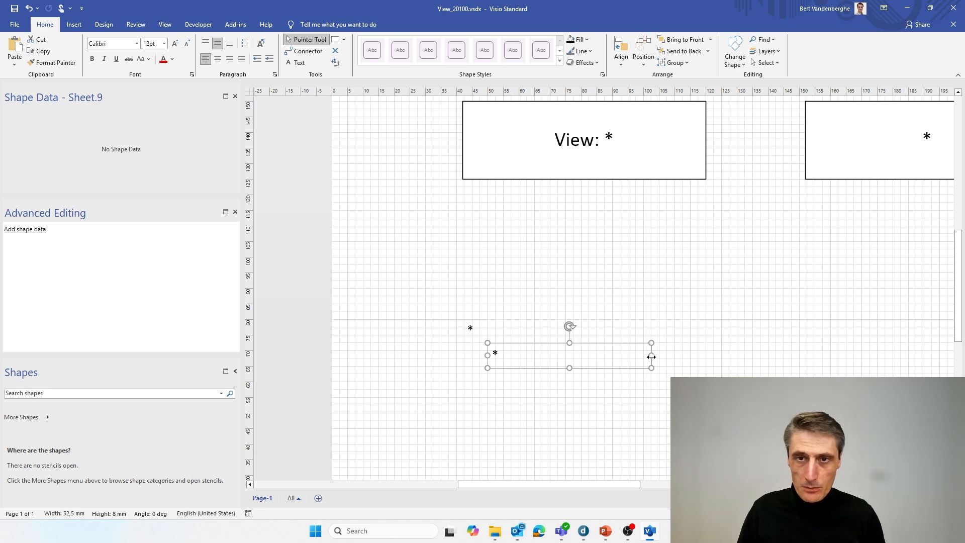
left_click_drag(651, 357, 698, 357)
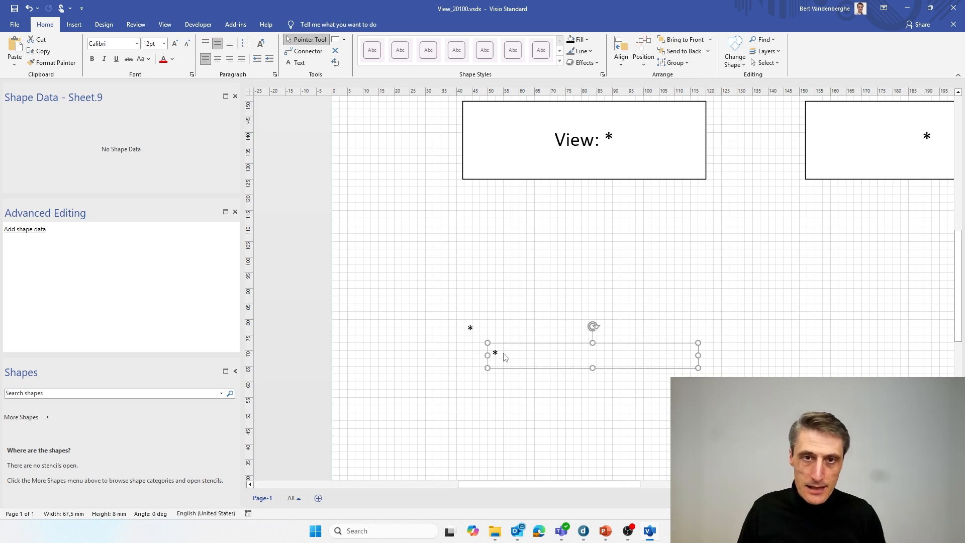
Step: Duplicate the indented text box and align the copy directly beneath it
key("ctrl+d")
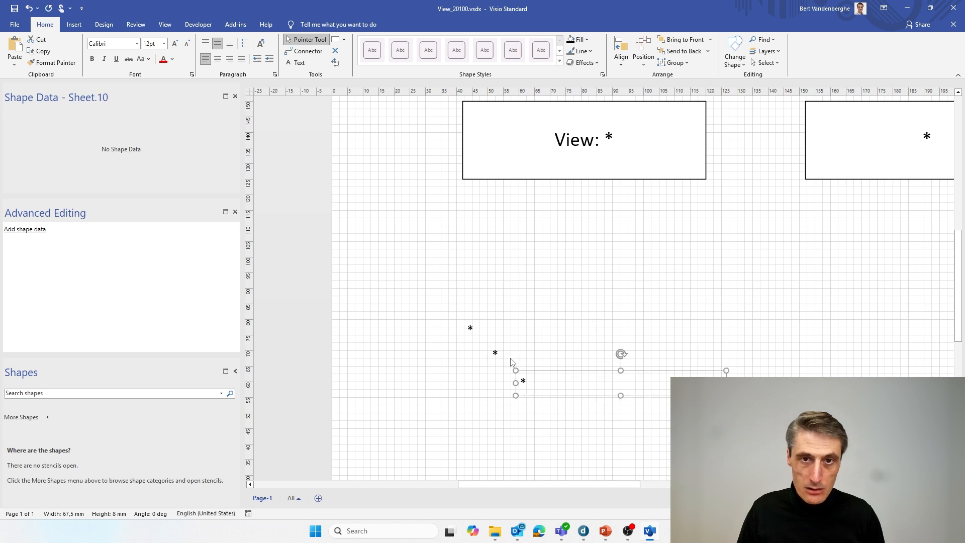
left_click_drag(522, 382, 494, 373)
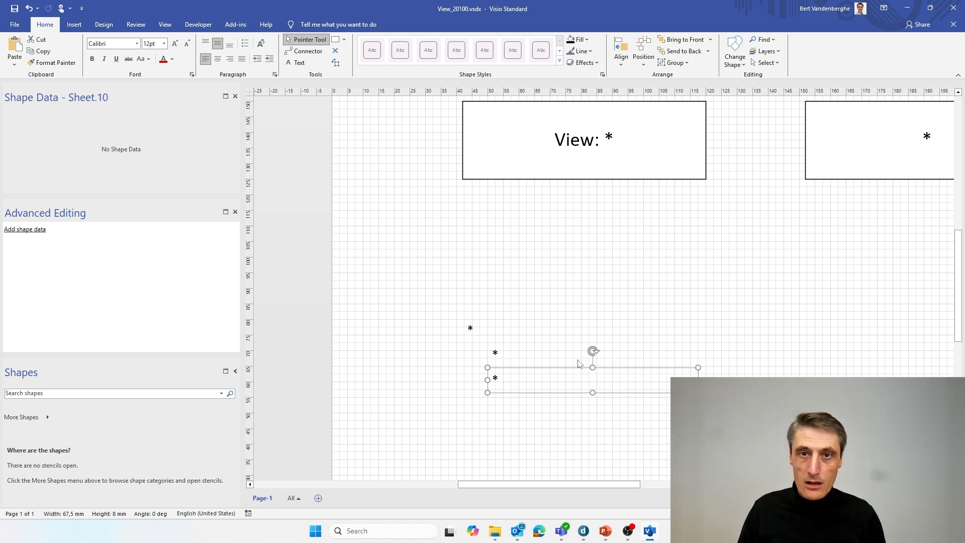
left_click(453, 408)
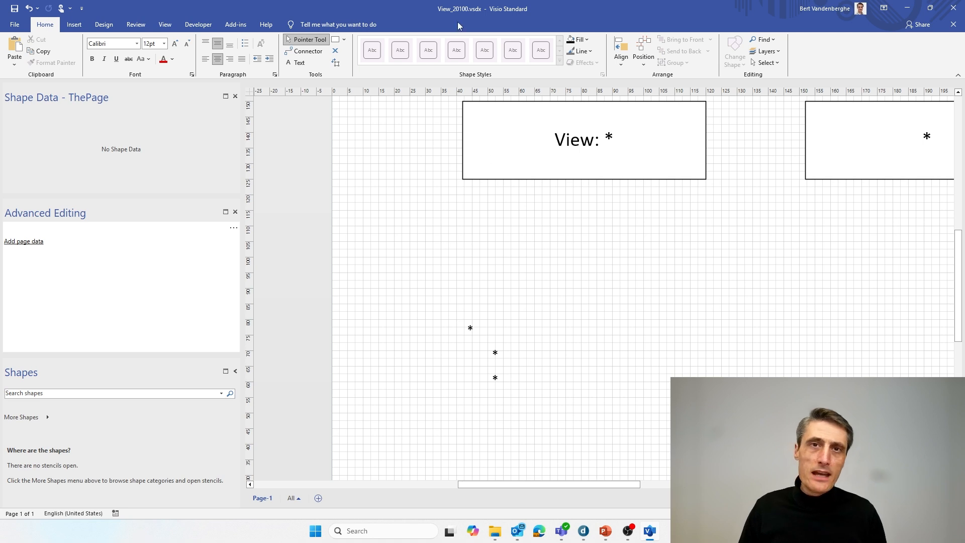
Step: Draw a narrow upright rectangle of about 5 by 25 mm to the left of the three text boxes
left_click(335, 40)
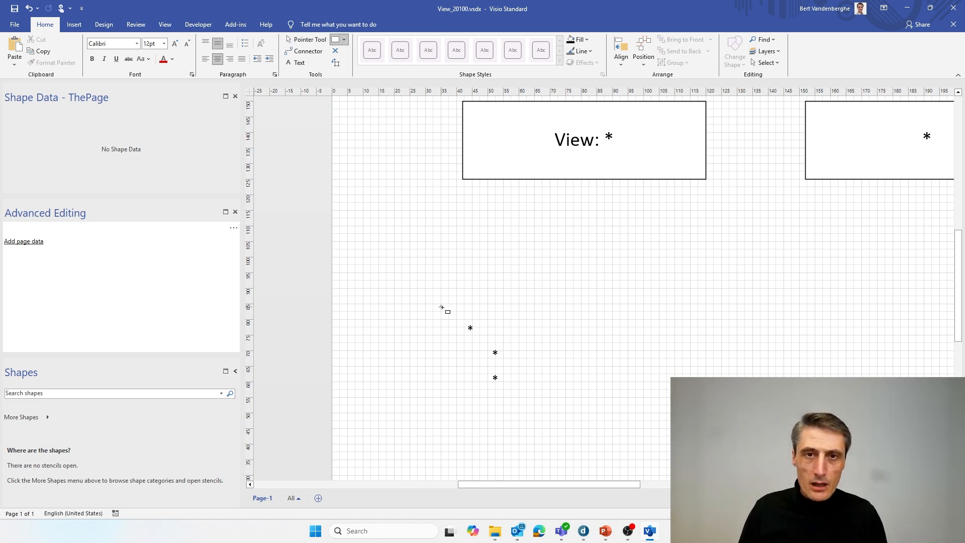
left_click_drag(441, 320, 456, 397)
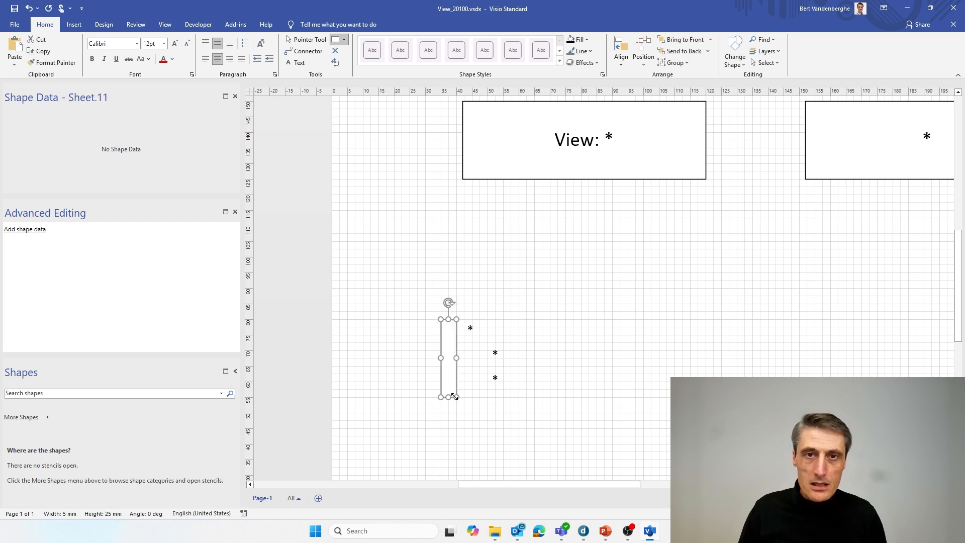
left_click(406, 270)
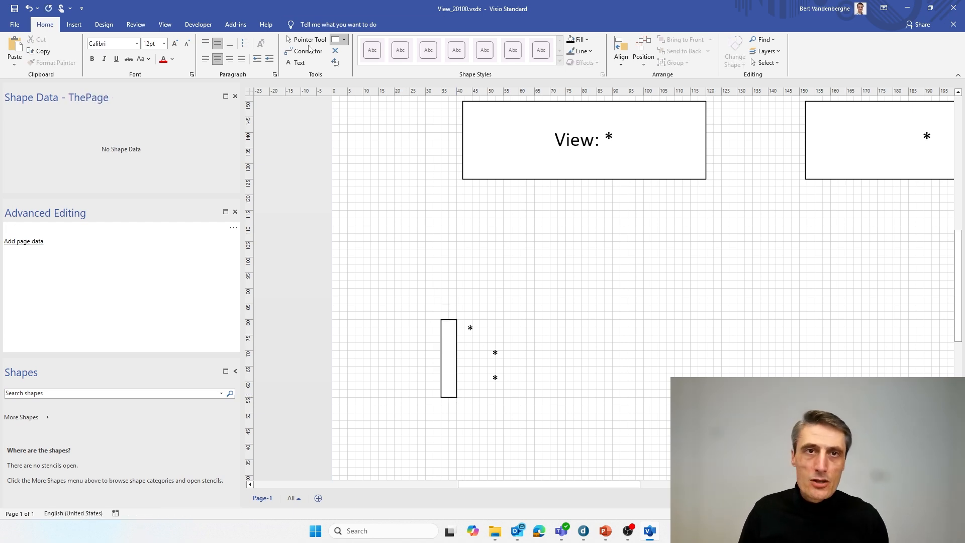
Step: Check the narrow rectangle and the three asterisk text boxes individually and as a joint selection to examine whether they are separate shapes
left_click(303, 44)
left_click(469, 324)
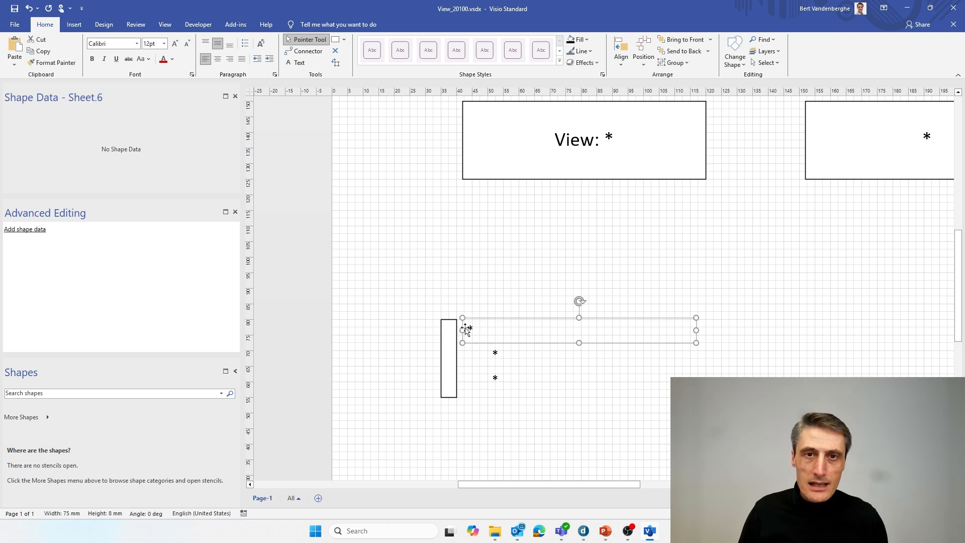
left_click(449, 341)
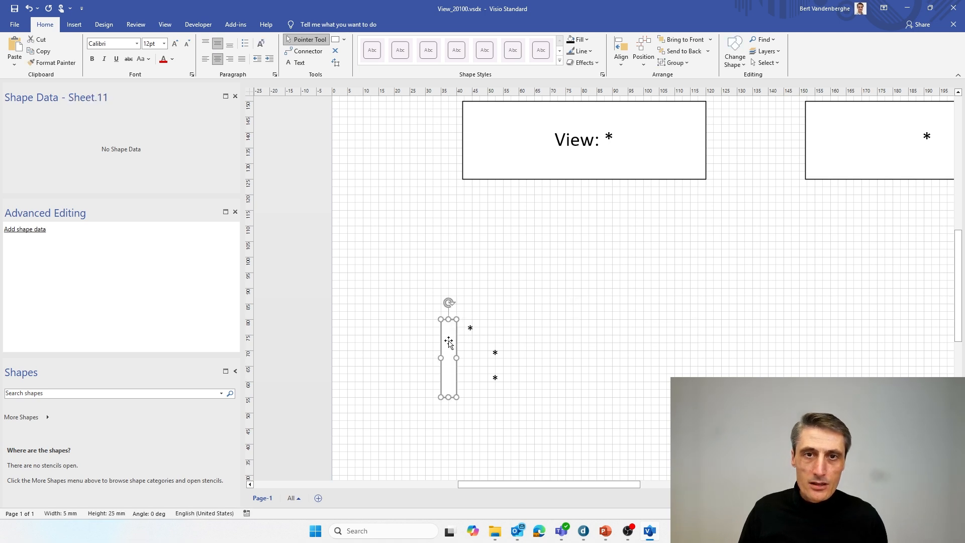
left_click(471, 327)
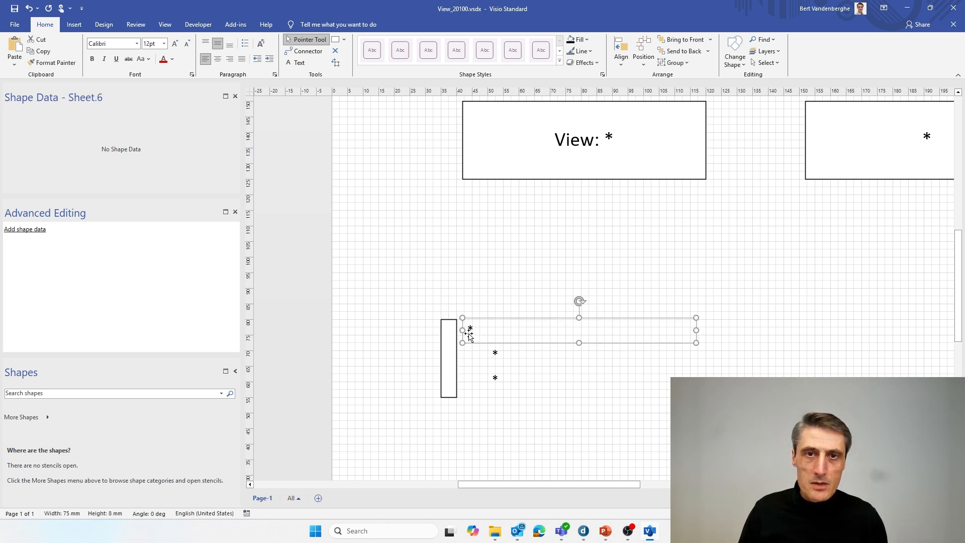
left_click(496, 354)
left_click(493, 379)
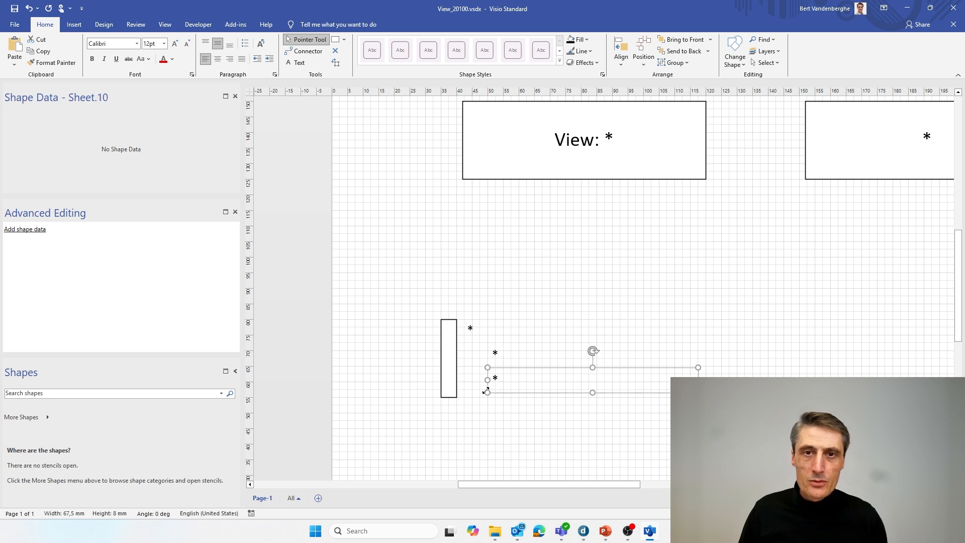
left_click(448, 373)
left_click(377, 297)
left_click_drag(377, 266, 814, 454)
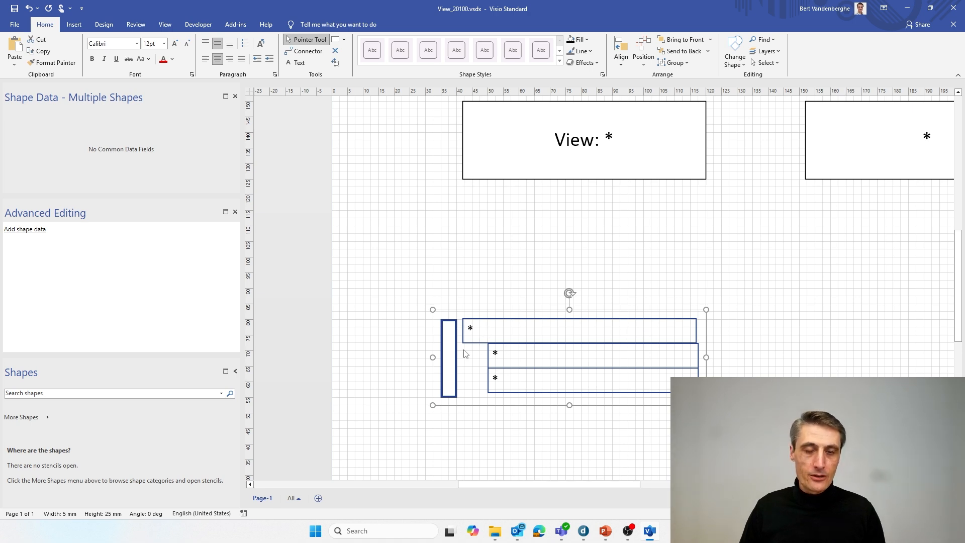
left_click(428, 267)
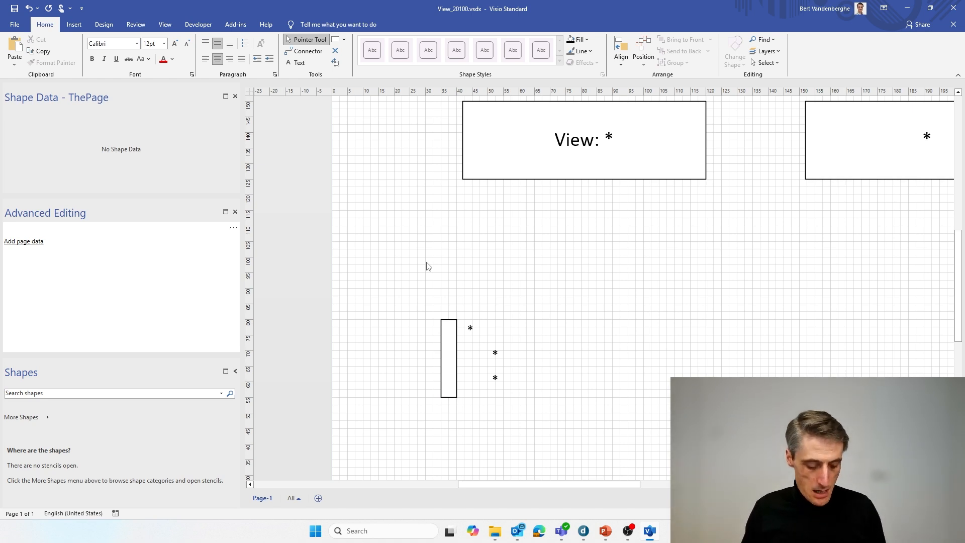
left_click(450, 347)
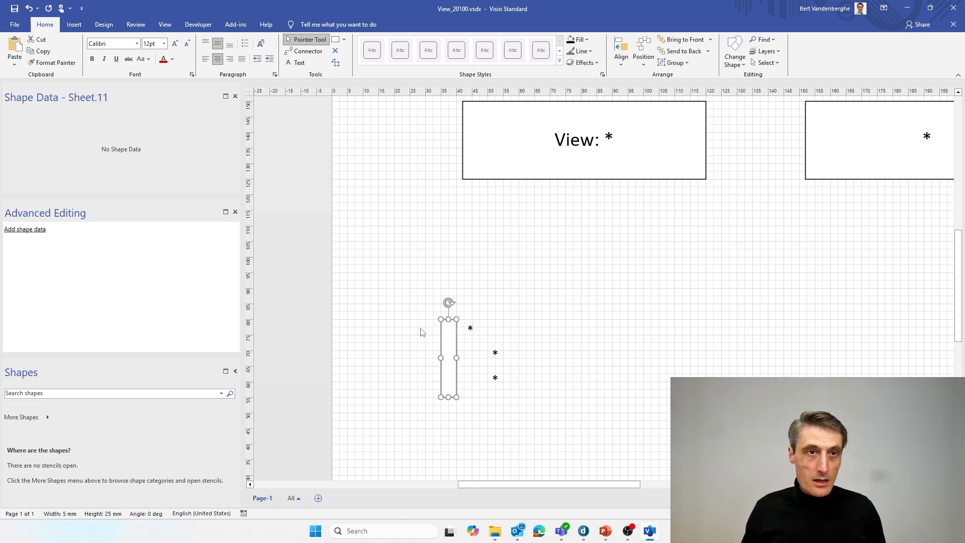
left_click(472, 328)
left_click(497, 380)
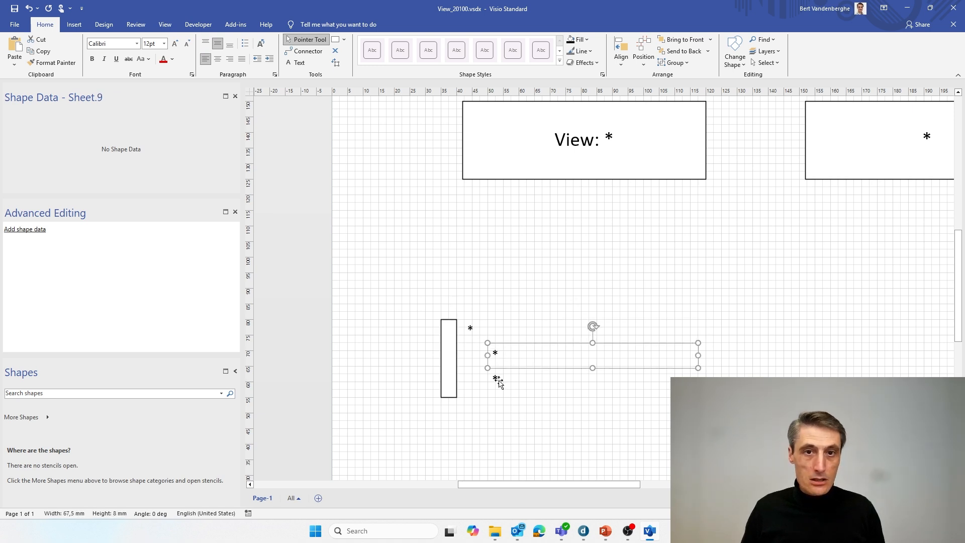
left_click(435, 354)
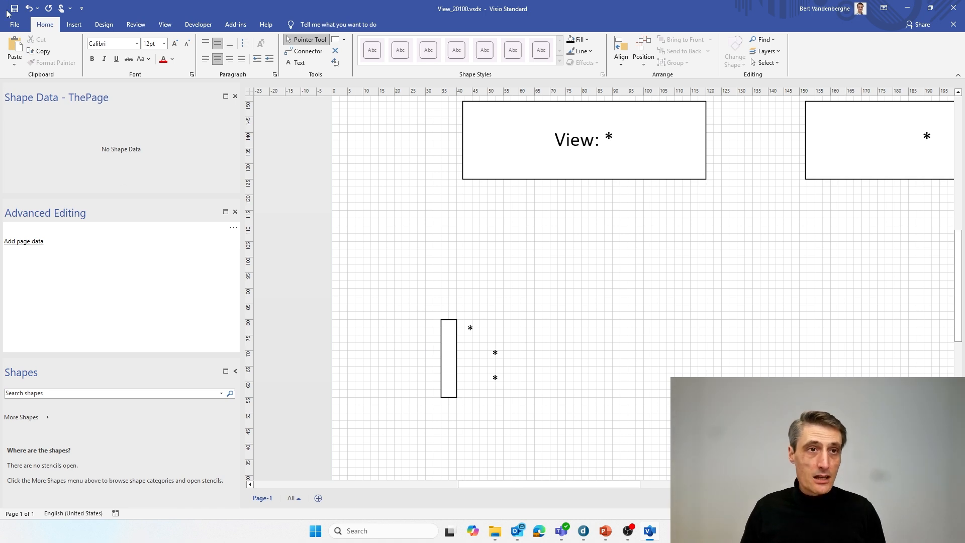
Step: Switch to DataMiner and open the training view's visual page in edit mode
key("alt+Tab")
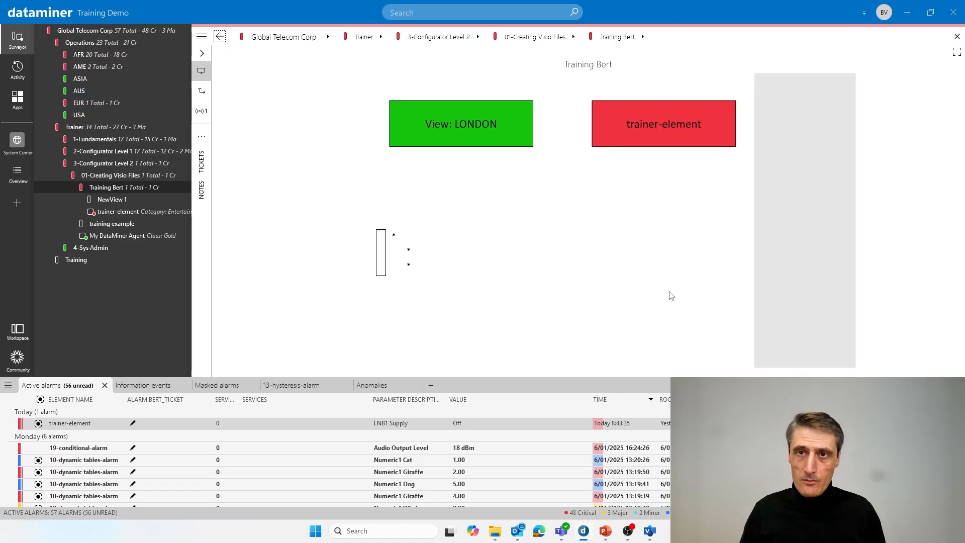
right_click(514, 245)
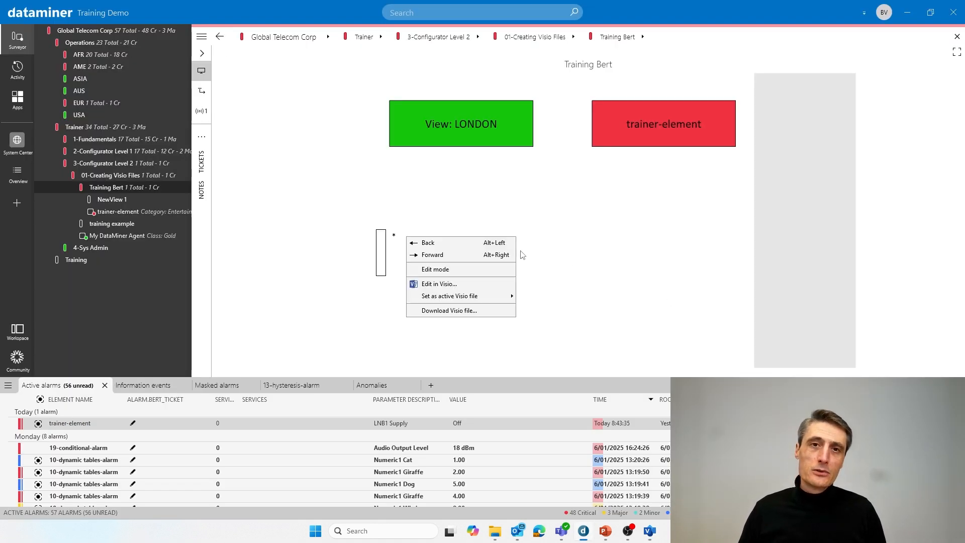
left_click(478, 270)
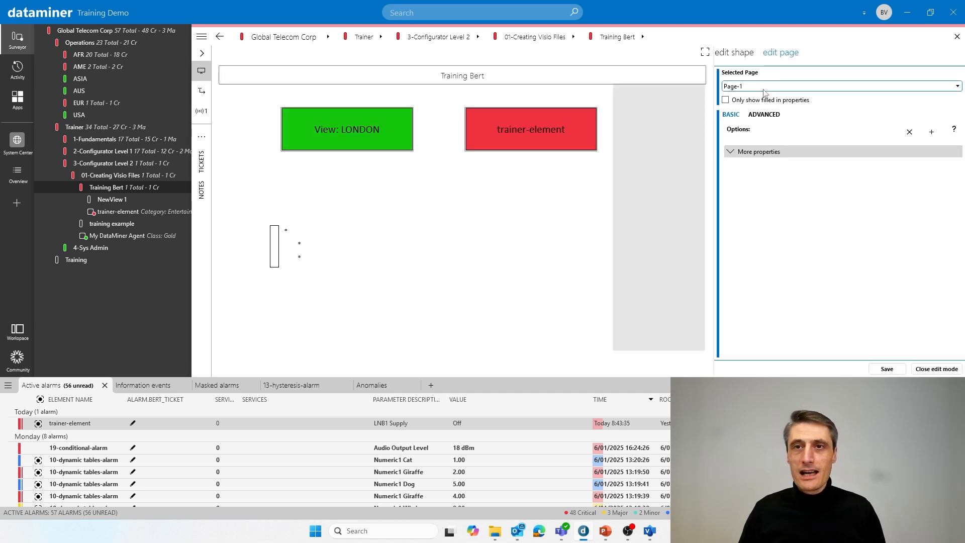
Step: Preview the shapes Sheet.9, Sheet.10 and Sheet.11 and their link options, and close edit mode
left_click(739, 53)
left_click(747, 87)
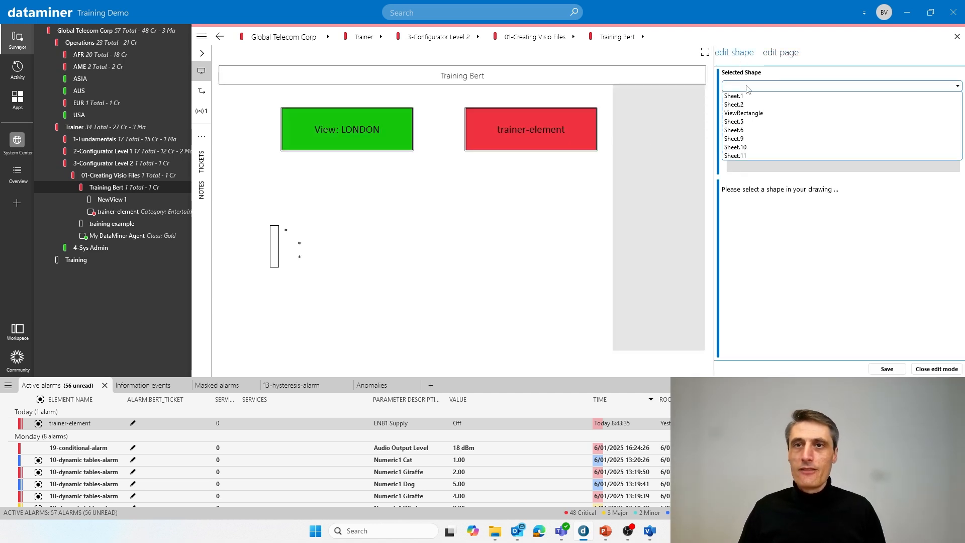
left_click(746, 139)
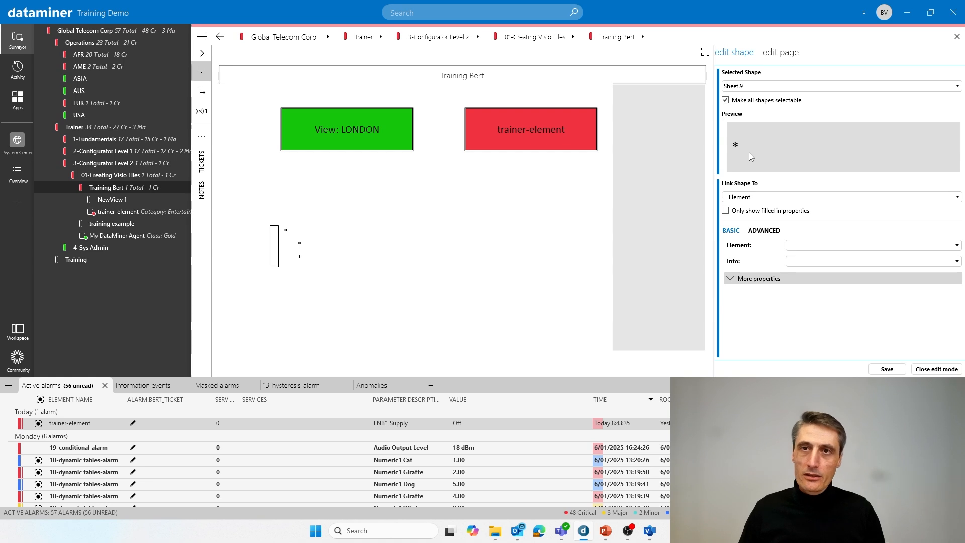
left_click(739, 86)
left_click(744, 147)
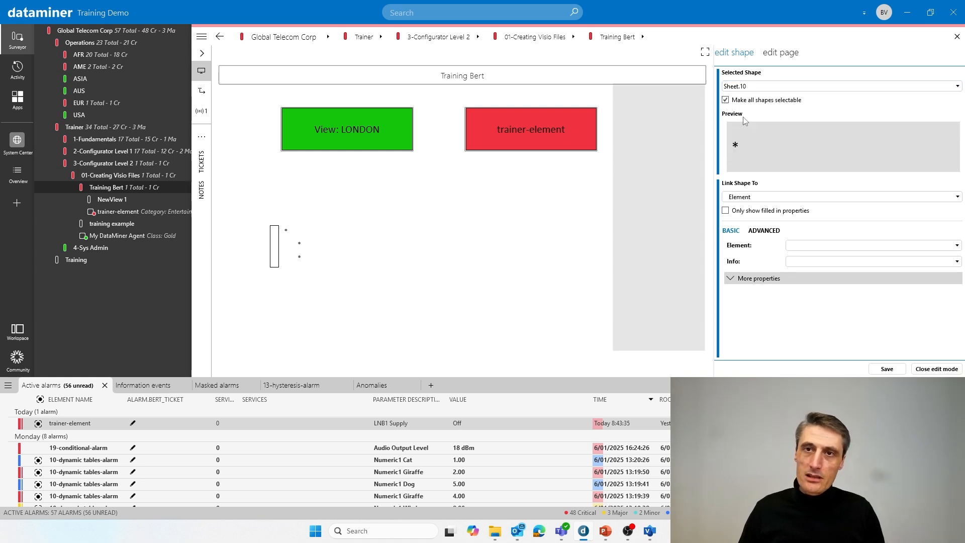
left_click(744, 87)
left_click(747, 156)
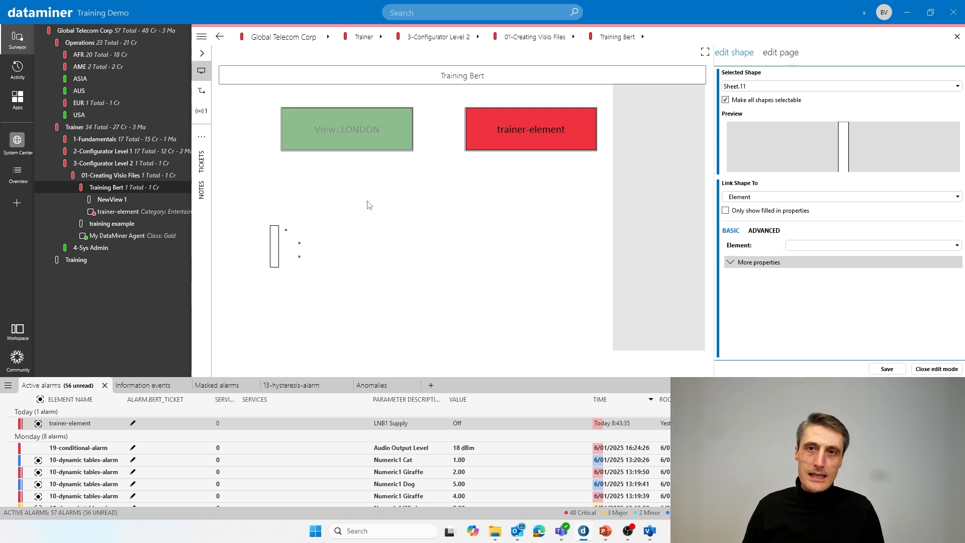
left_click(937, 370)
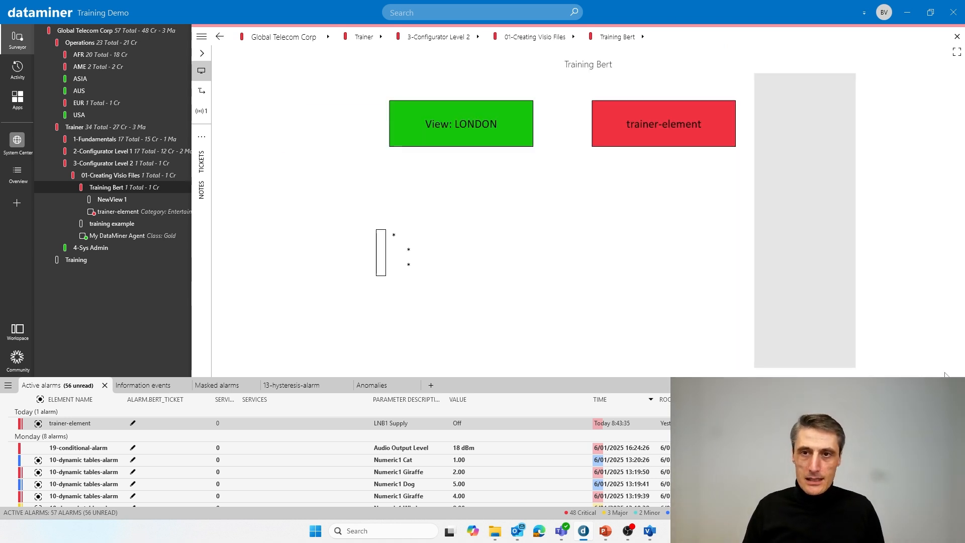
Step: Switch back to Visio and group the narrow rectangle with the three asterisk text boxes
key("alt+Tab")
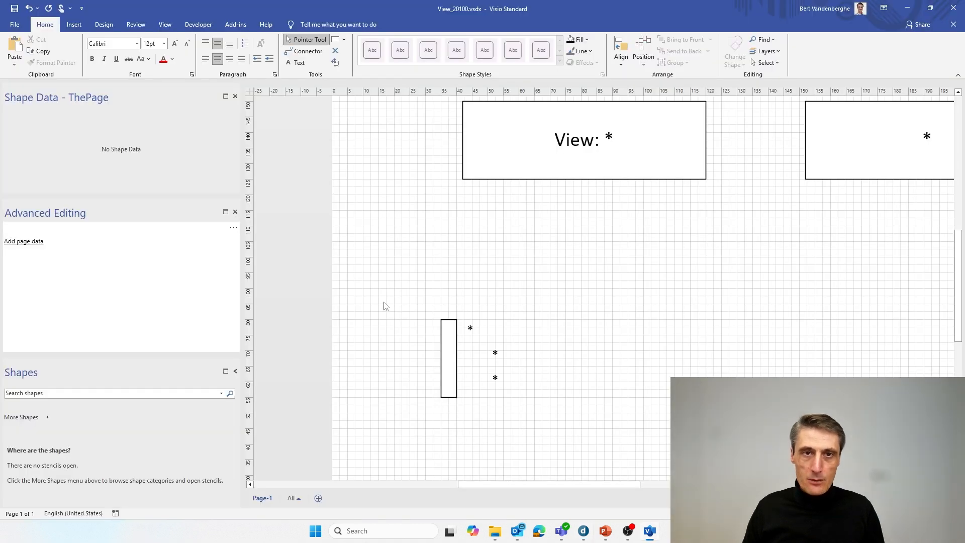
left_click_drag(357, 272, 852, 442)
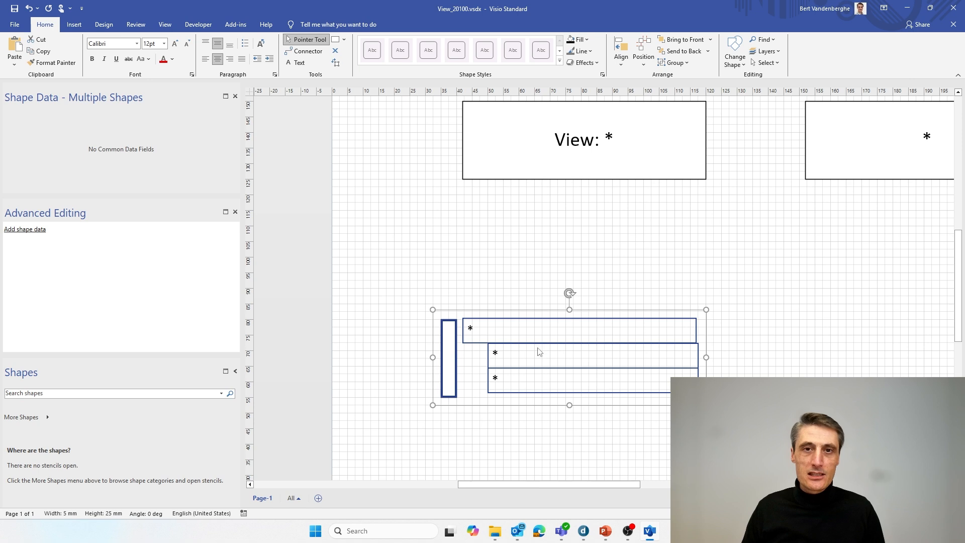
right_click(448, 333)
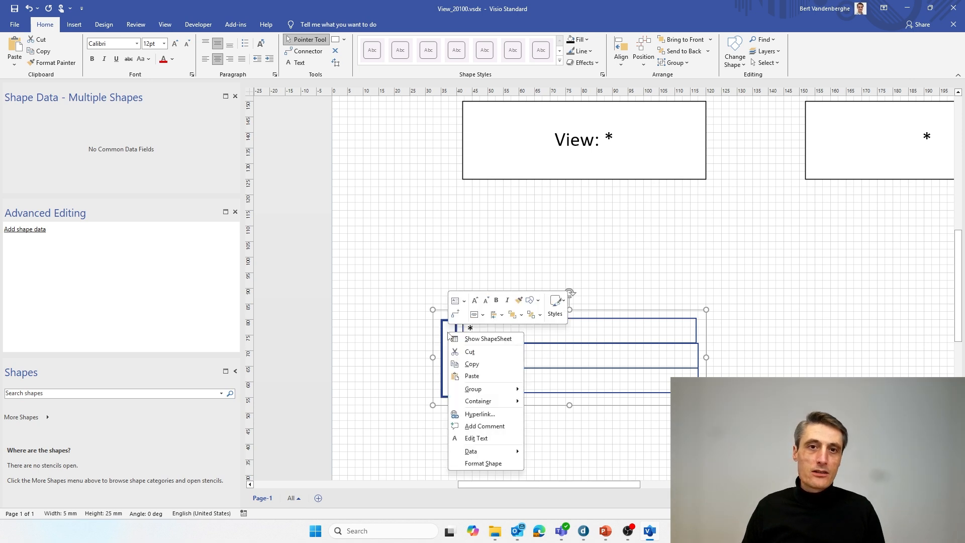
mouse_move(488, 394)
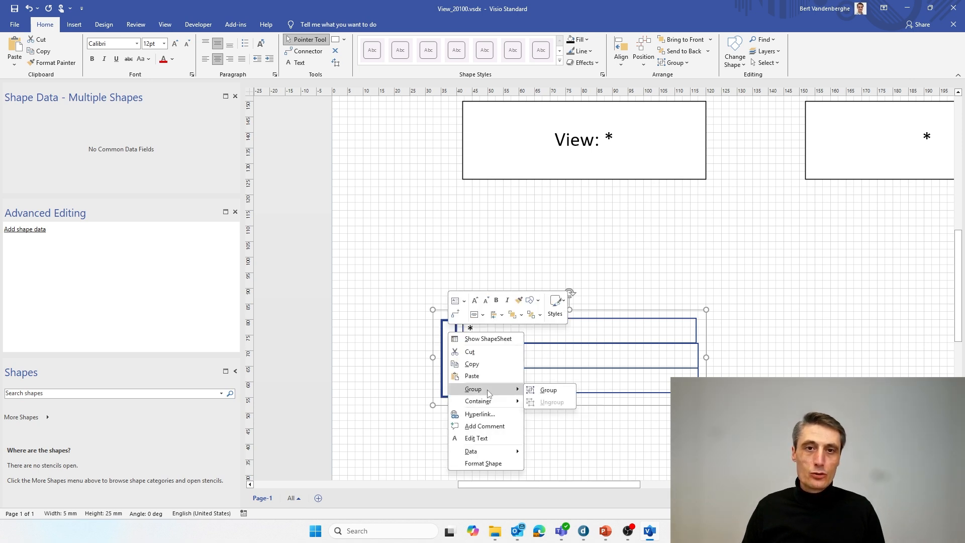
left_click(559, 391)
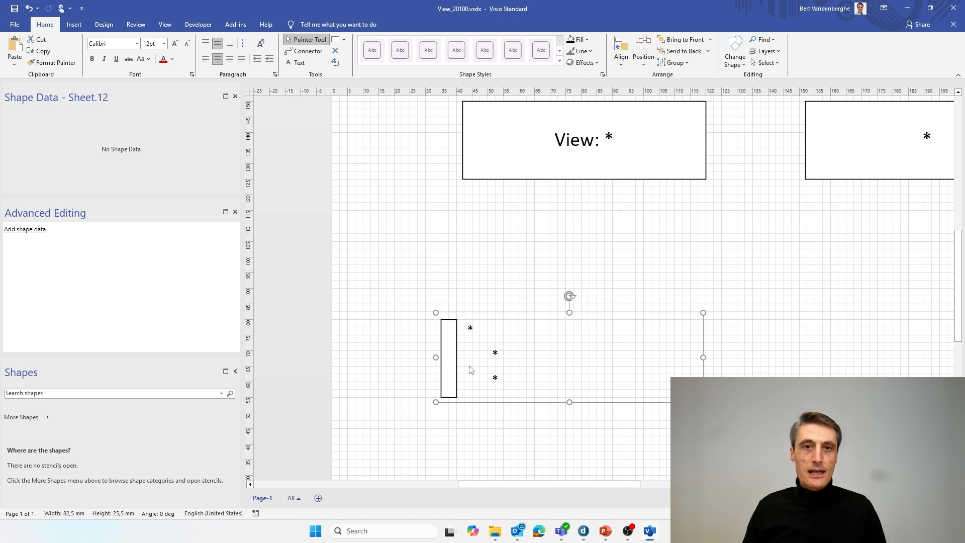
left_click(459, 283)
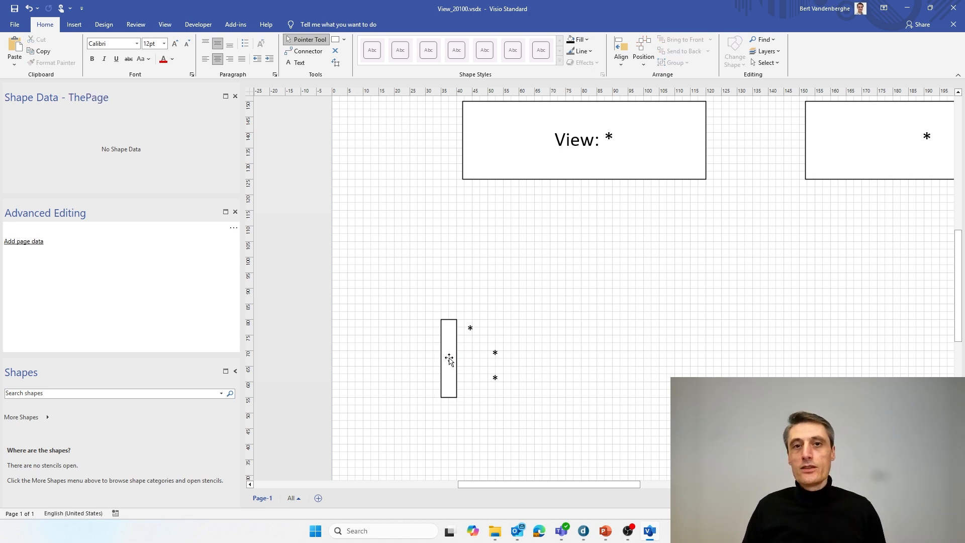
Step: Move the grouped rectangle and text boxes about 9 mm to the right and 10 mm up, closer to the View rectangle
left_click(451, 377)
left_click(379, 318)
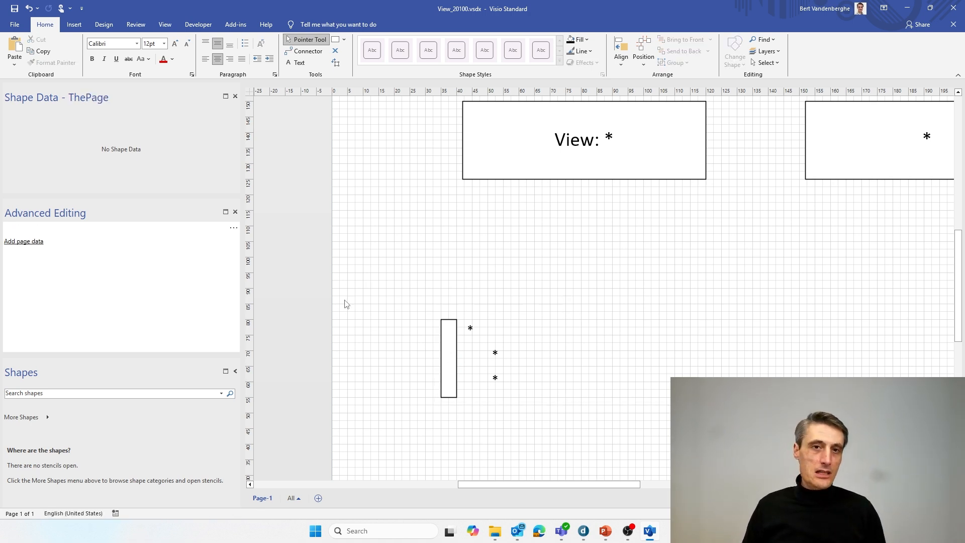
left_click(447, 340)
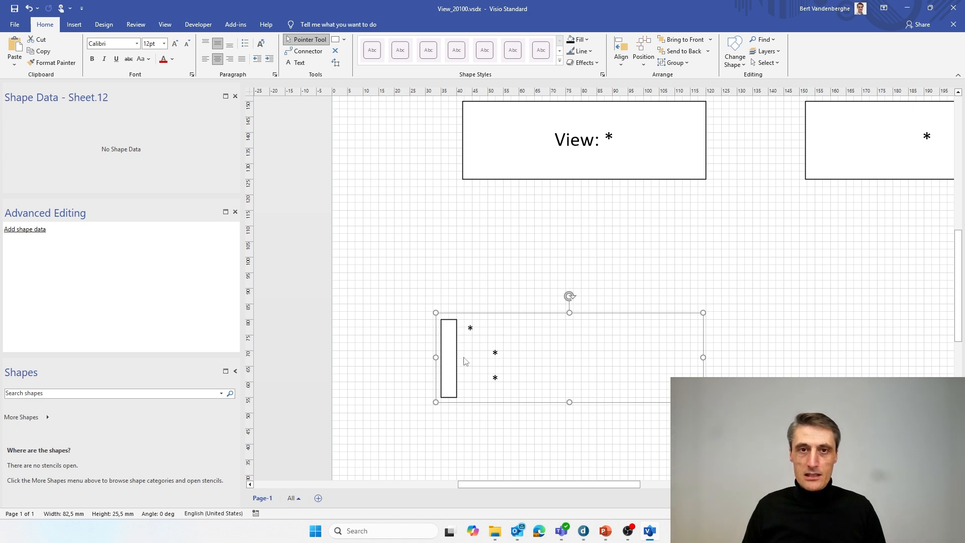
left_click_drag(451, 365, 481, 319)
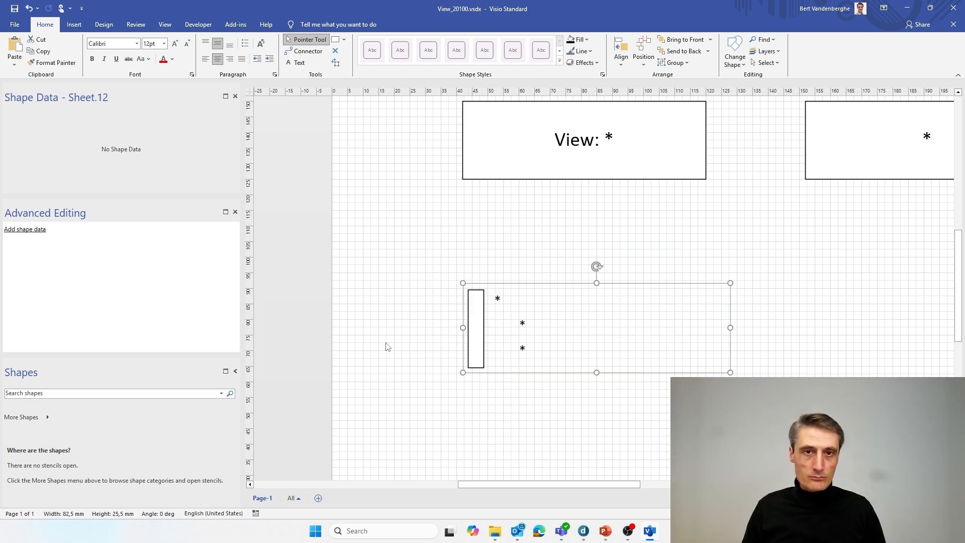
left_click(448, 316)
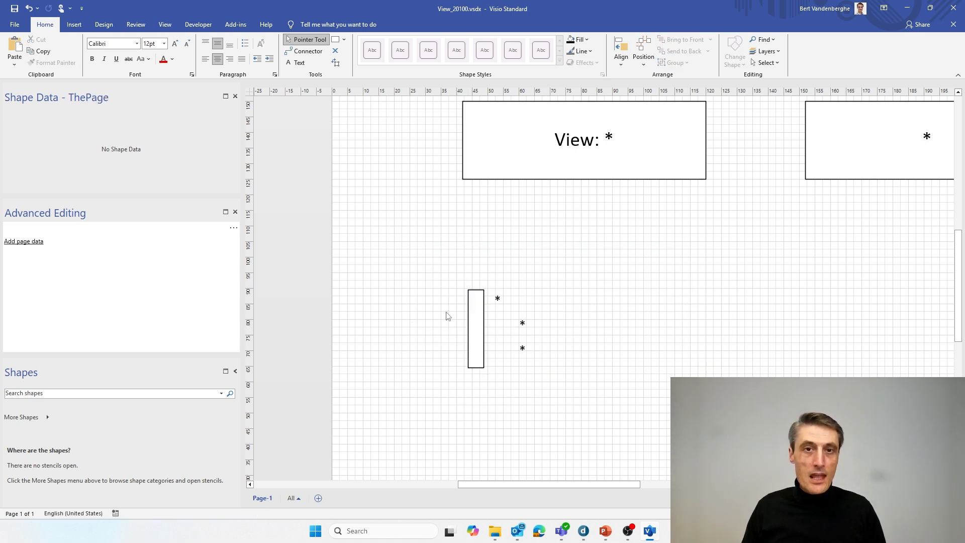
Step: Select the whole group and the top text box inside it in turn to examine group-level versus member-level selection
left_click(499, 302)
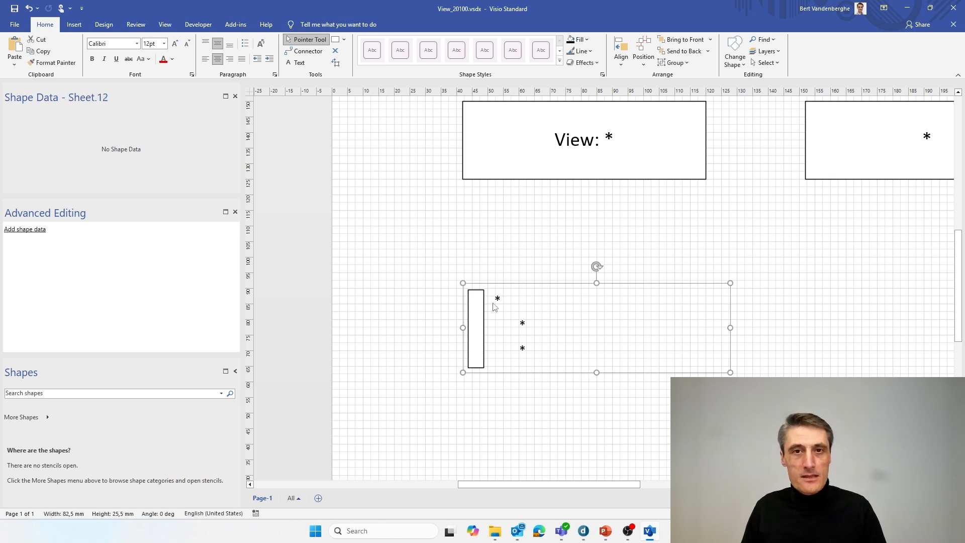
left_click(497, 299)
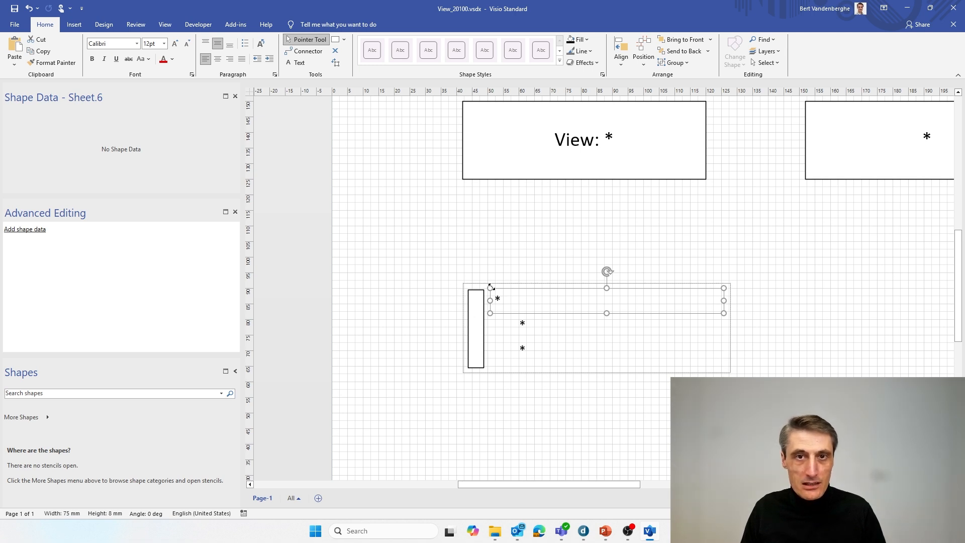
left_click(459, 247)
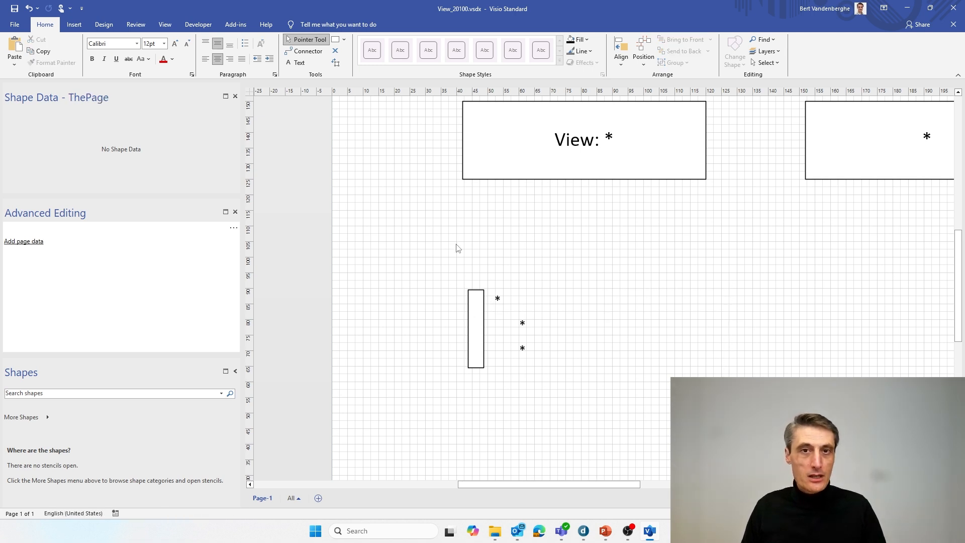
left_click(495, 301)
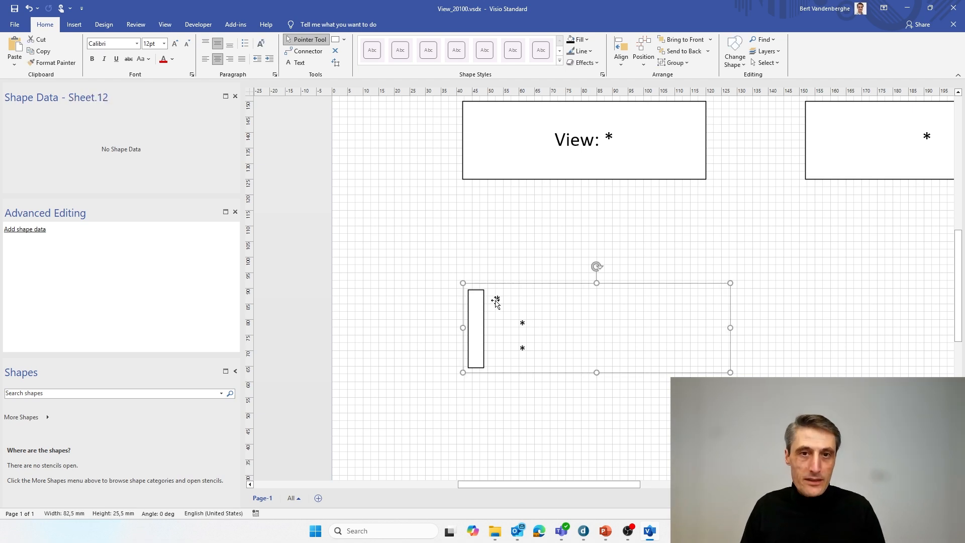
left_click(497, 301)
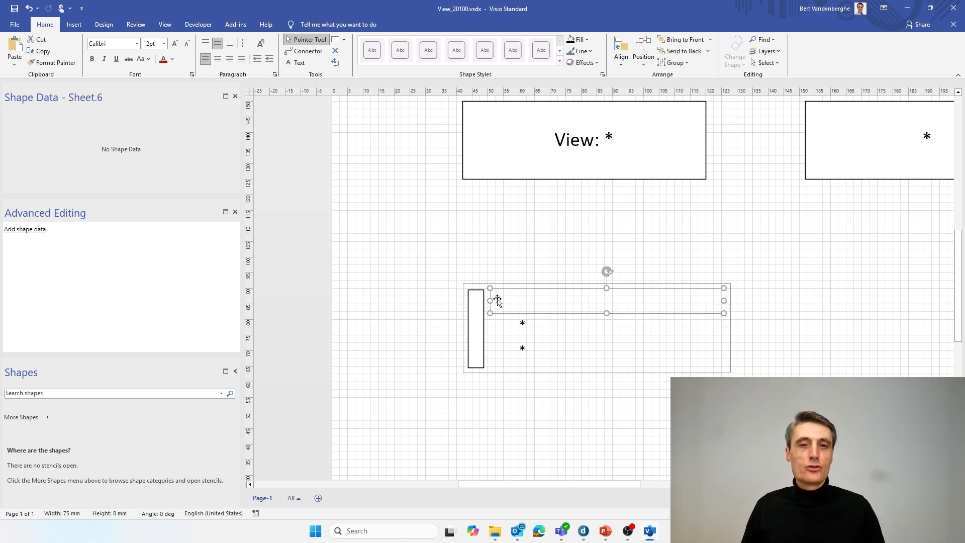
left_click(457, 305)
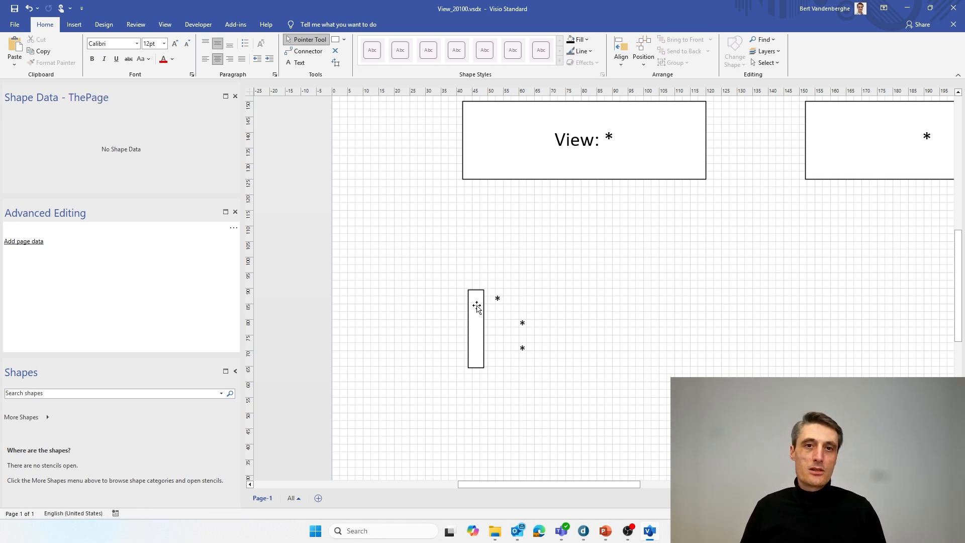
left_click(476, 307)
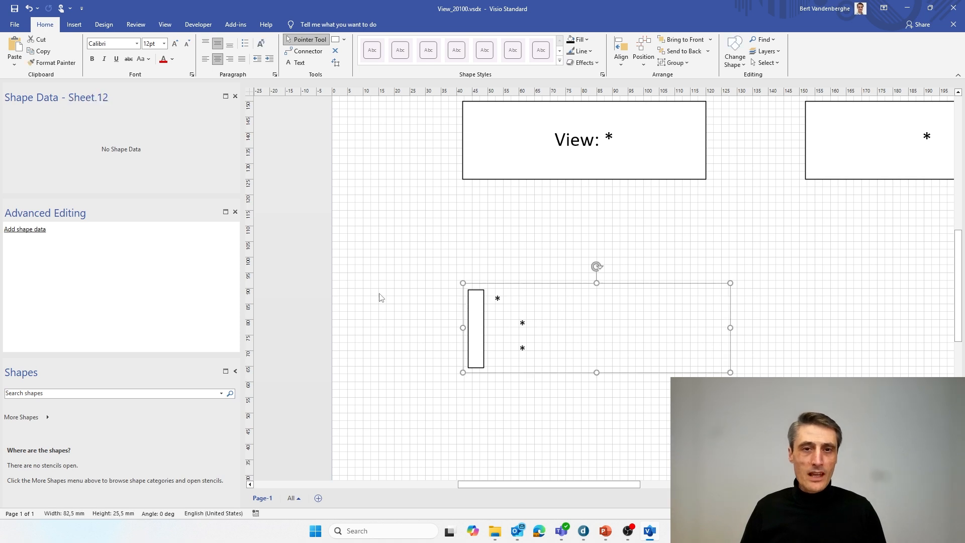
left_click(443, 284)
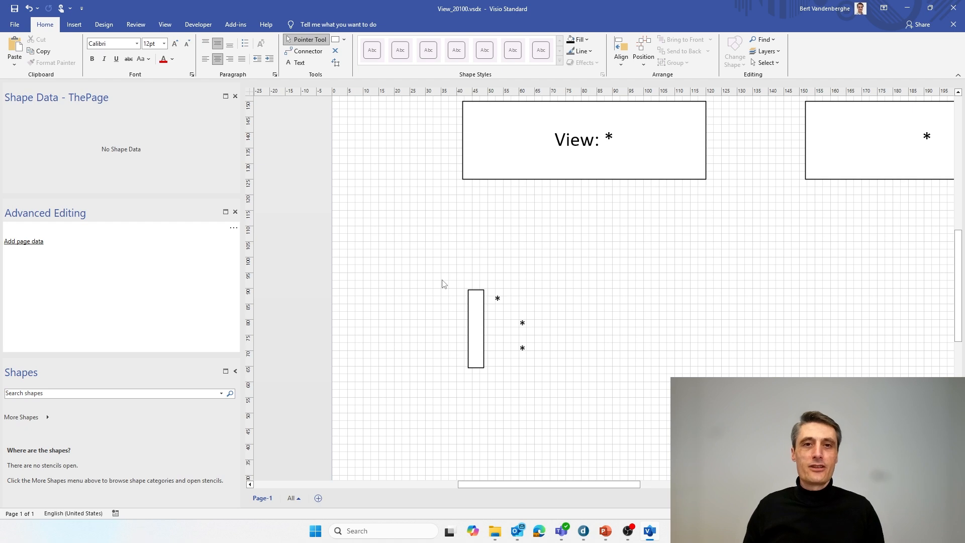
Step: Select the group of the narrow rectangle and asterisk text boxes to check its shape name, and clear the selection
left_click(484, 314)
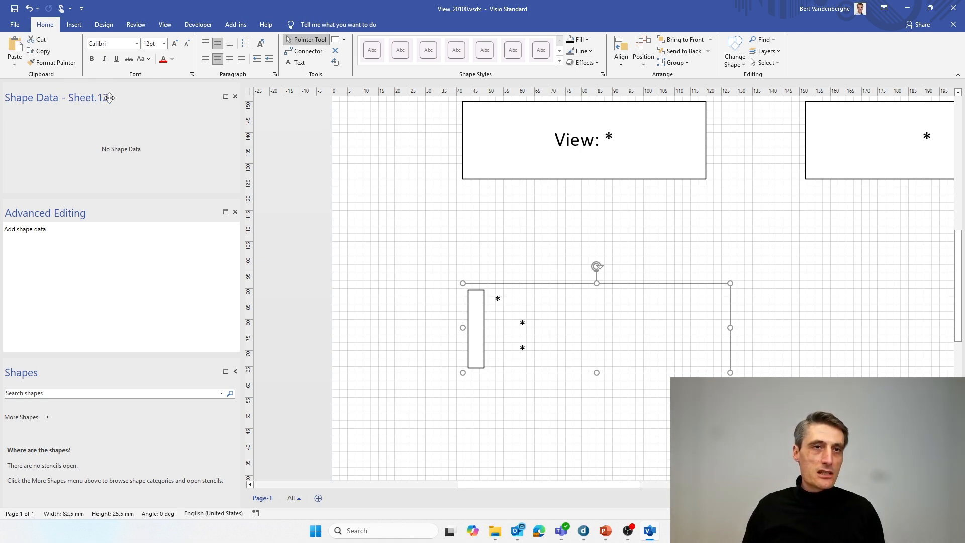
left_click(406, 288)
Step: Switch to DataMiner, enter edit mode on the Training Bert visual page, and check the list of selectable shapes for the new group
key("alt+Tab")
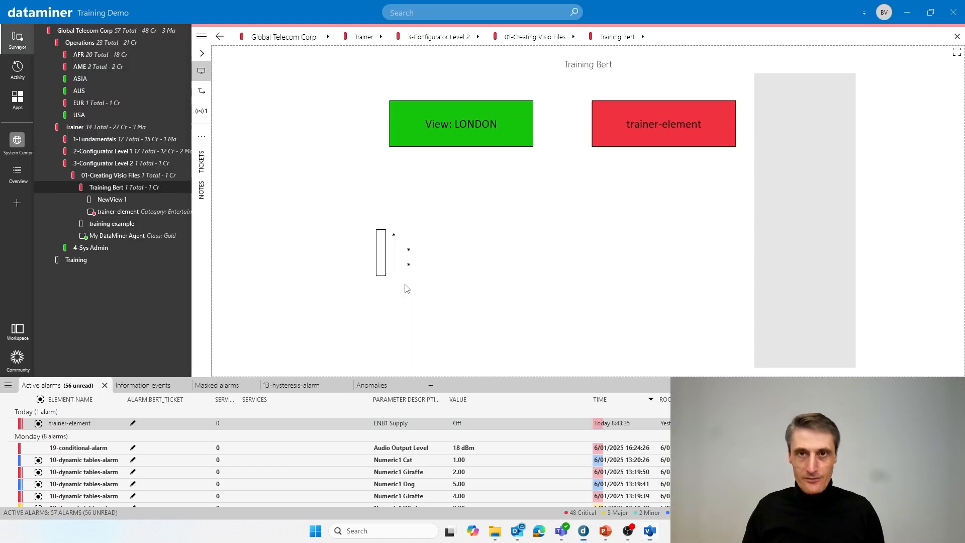
right_click(515, 208)
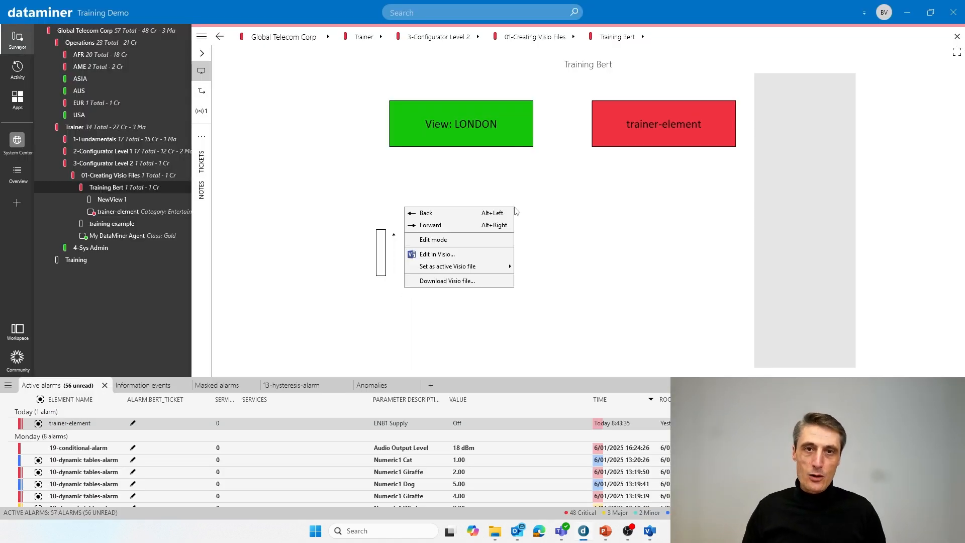
left_click(455, 255)
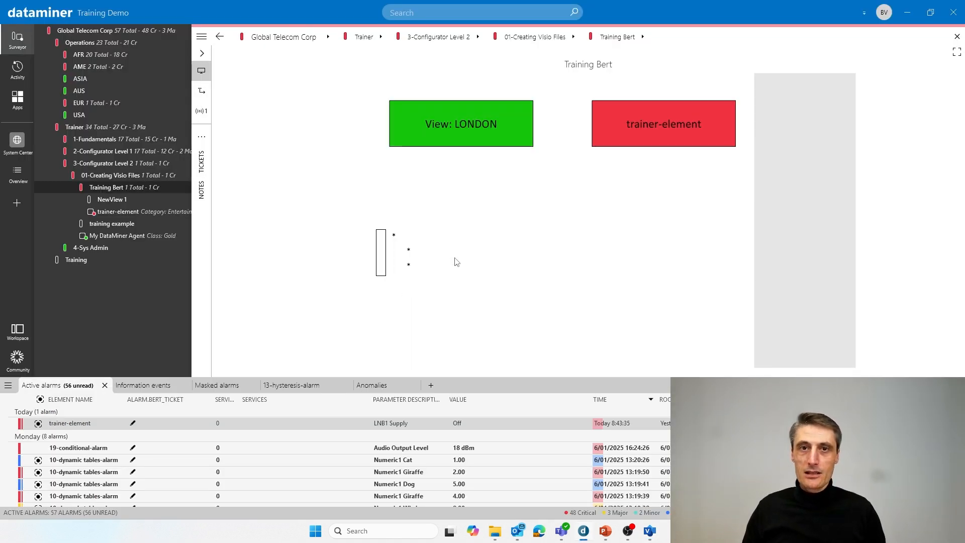
right_click(510, 237)
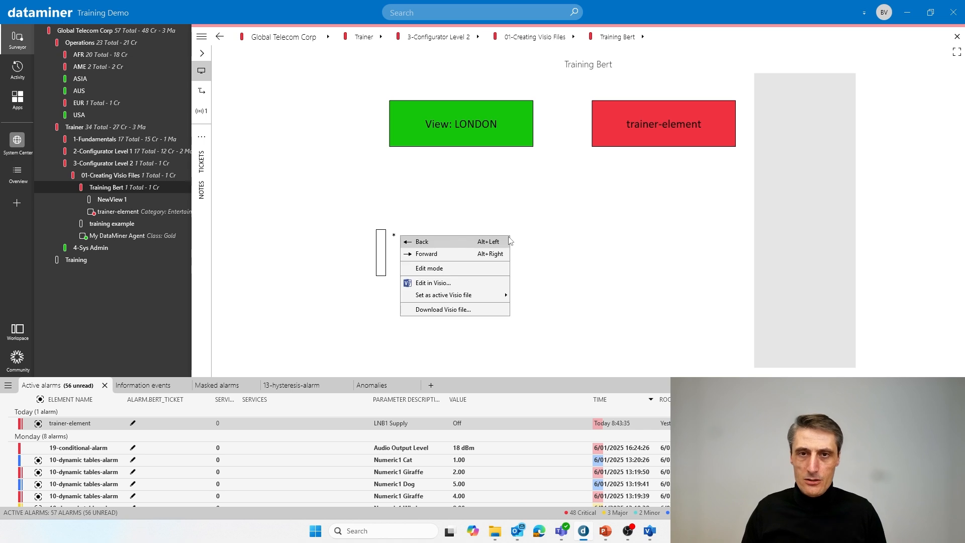
left_click(459, 275)
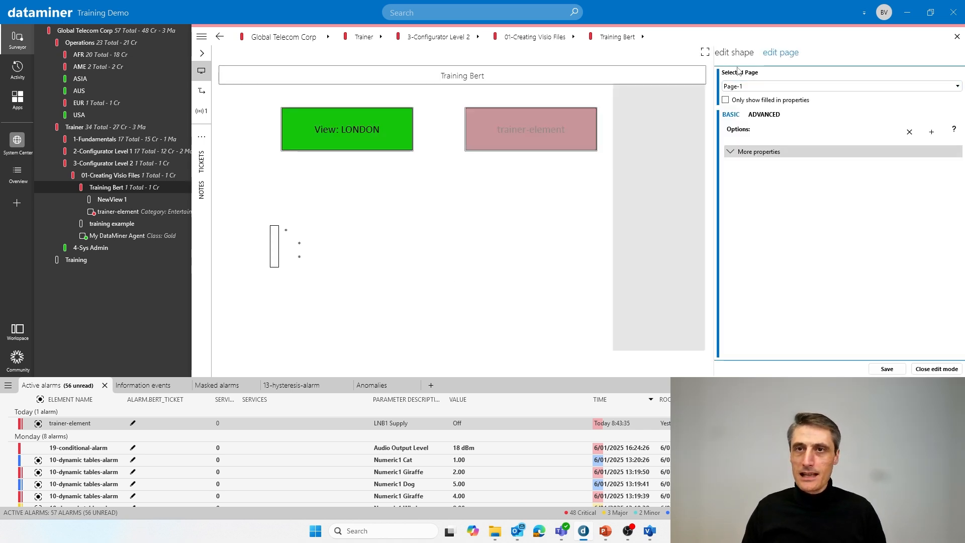
left_click(743, 54)
left_click(748, 89)
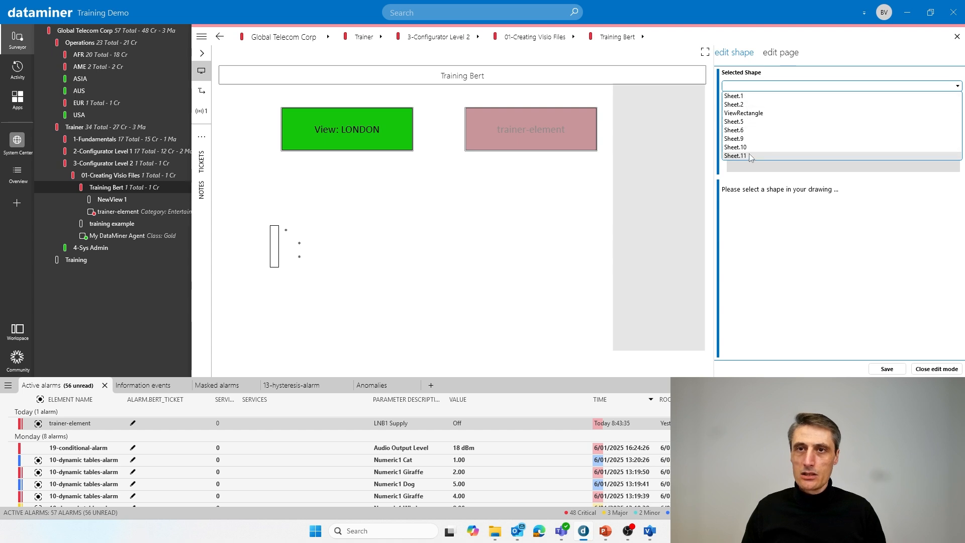
left_click(633, 206)
Step: Switch to Visio, save the drawing with the grouped shapes, and return to DataMiner
key("alt+Tab")
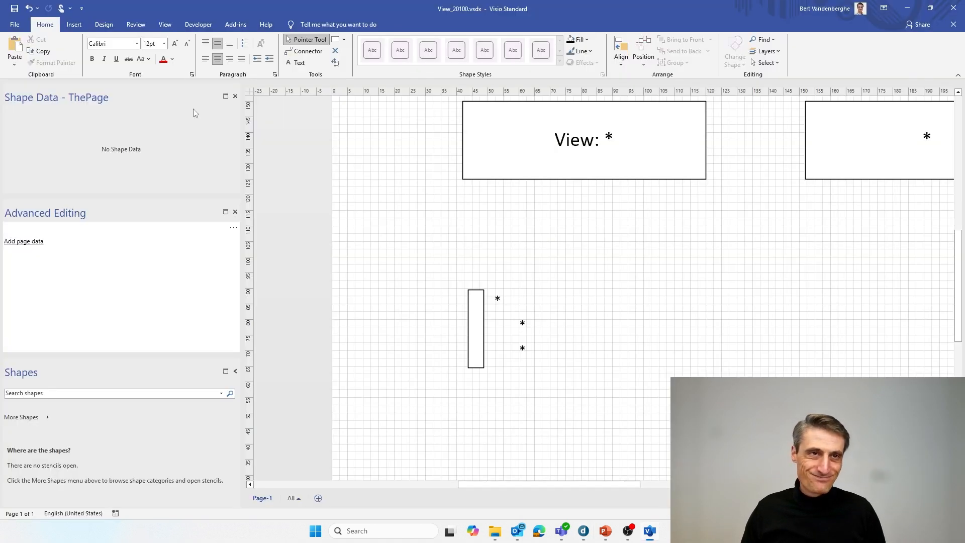
left_click(15, 9)
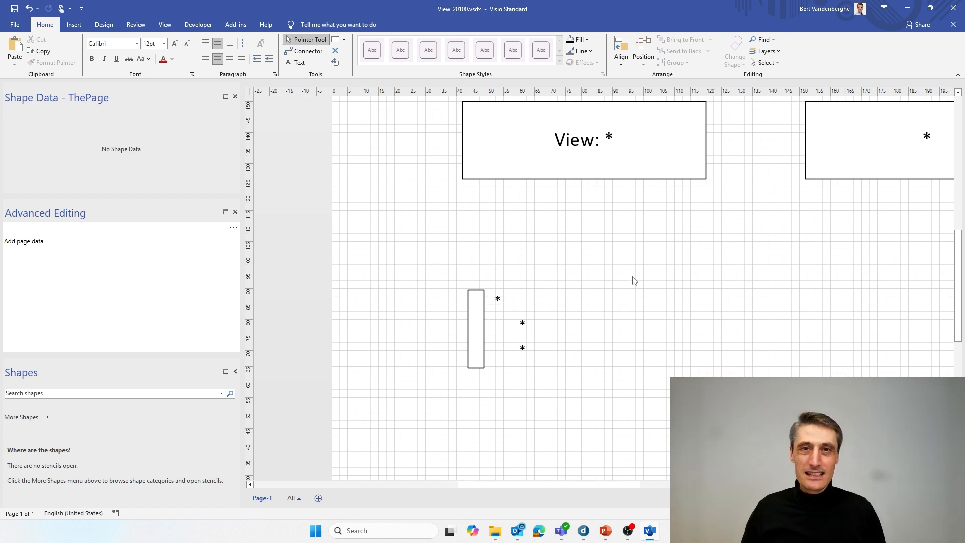
key("alt+Tab")
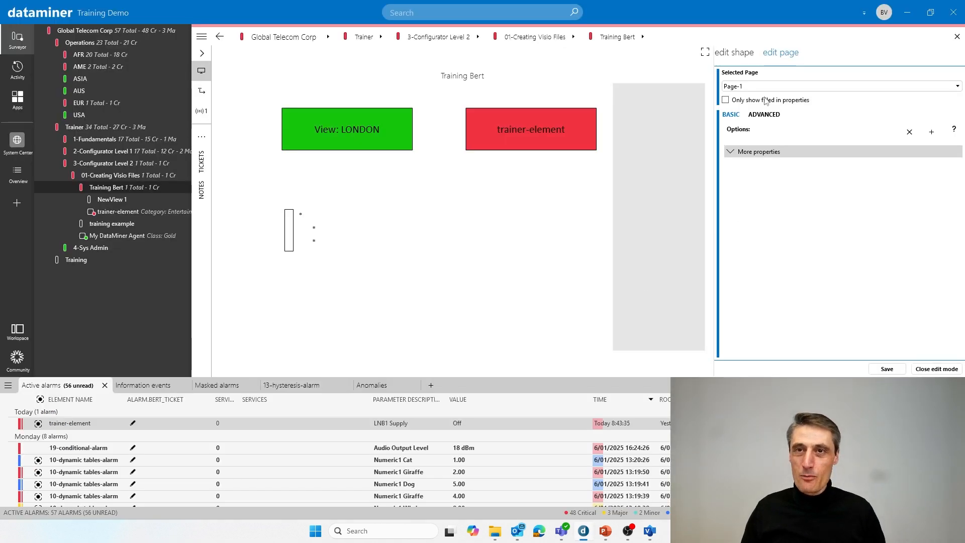
Step: Select the group shape Sheet.12 for editing and view the list of its child shapes
left_click(740, 52)
left_click(754, 86)
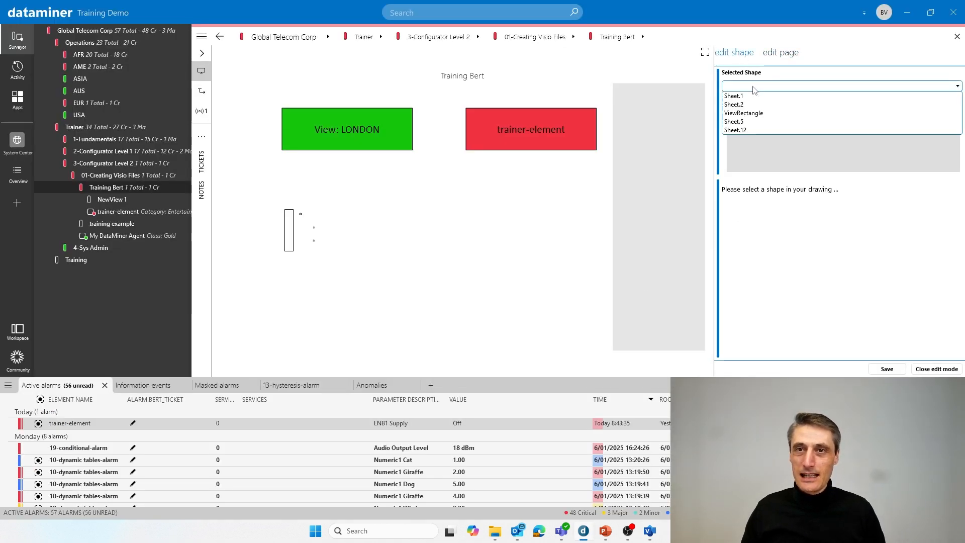
left_click(743, 130)
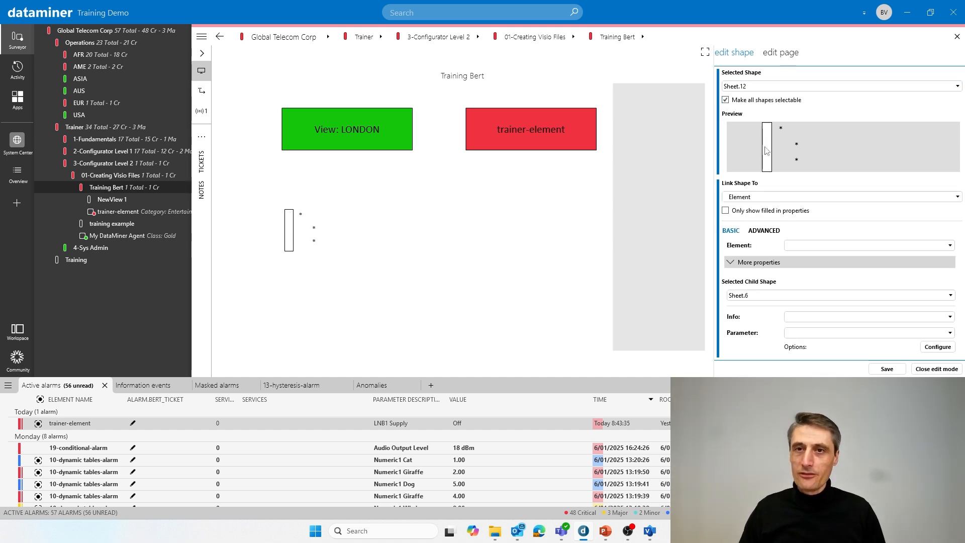
left_click(756, 295)
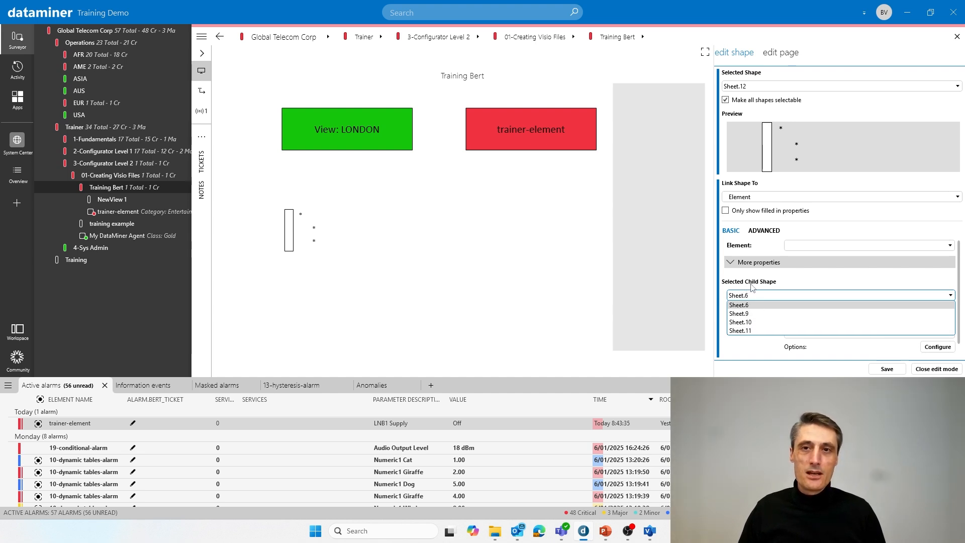
left_click(725, 285)
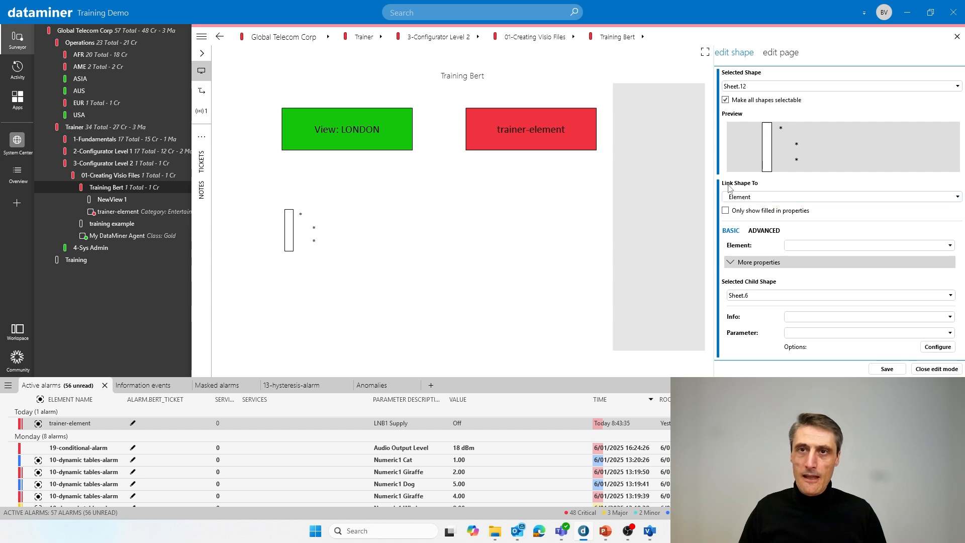
Step: Link the Sheet.12 group shape to the element trainer-element and save the drawing
left_click(747, 197)
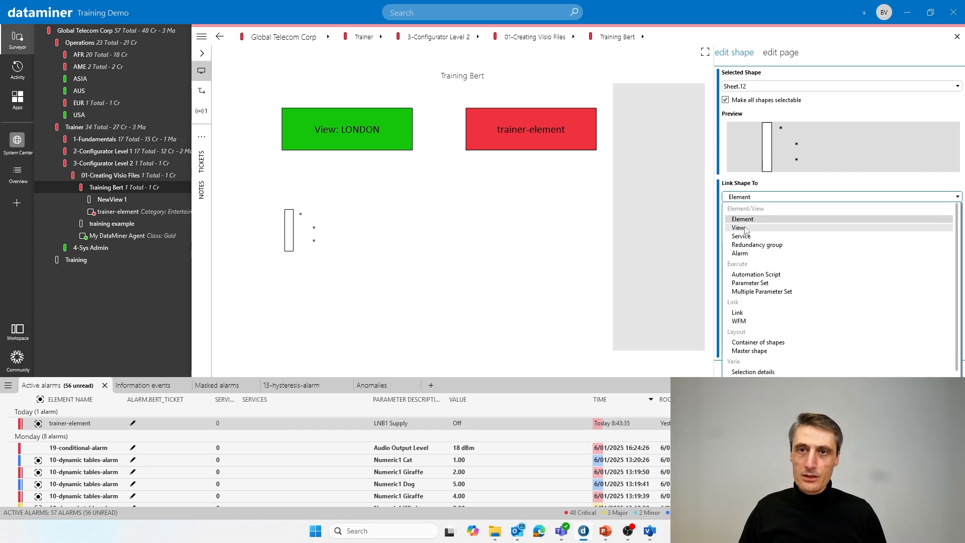
left_click(755, 219)
left_click(816, 246)
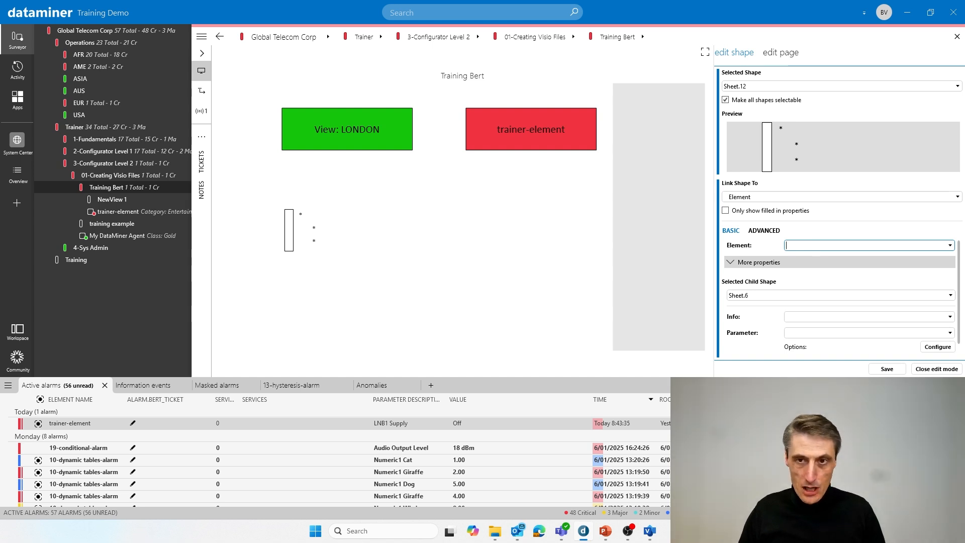
type("trainer-element")
left_click(844, 245)
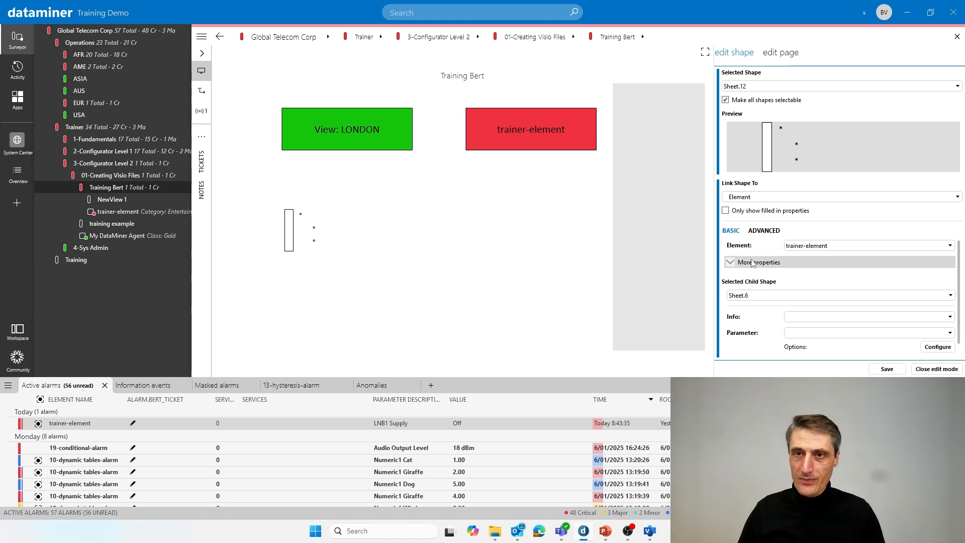
left_click(889, 369)
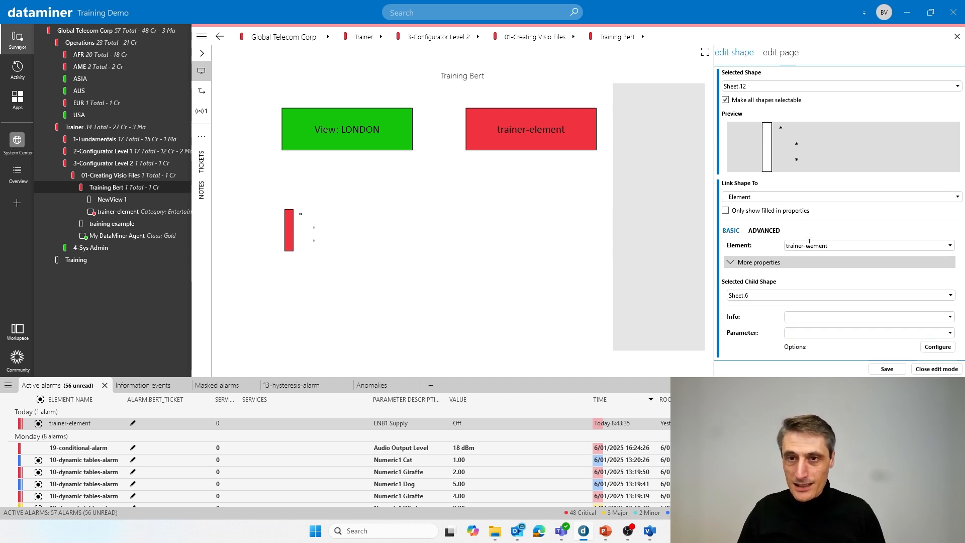
Step: Select Sheet.9 as the child shape of the group to edit
left_click(773, 295)
left_click(749, 314)
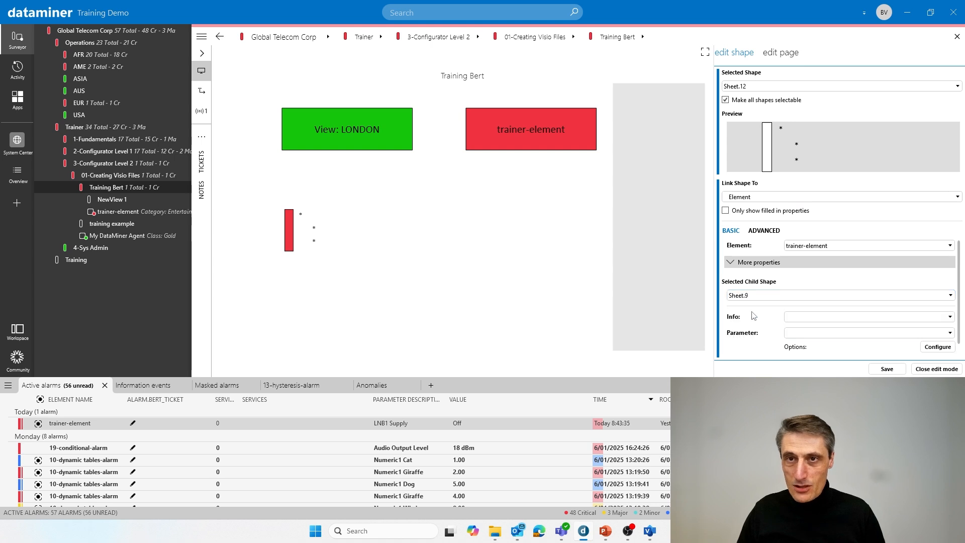
left_click(889, 369)
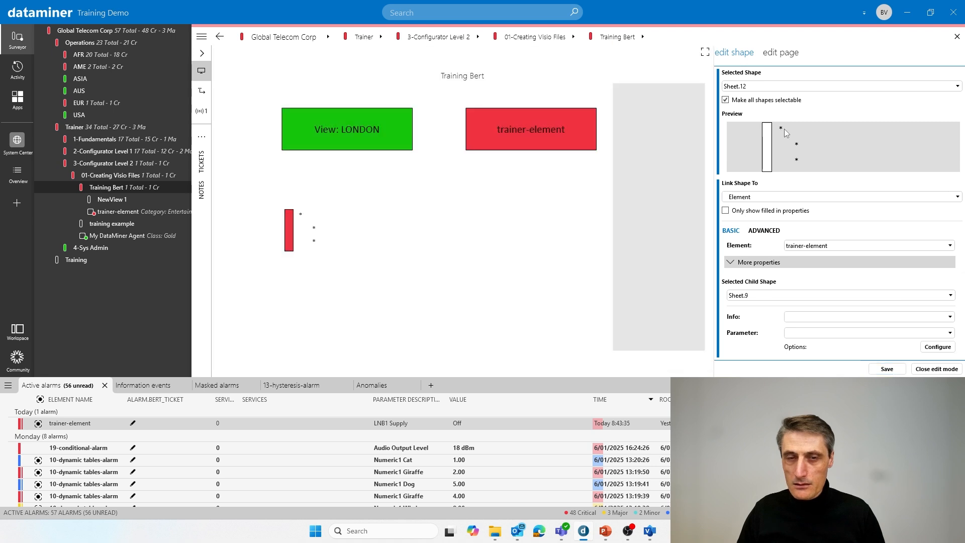
Step: Switch to Visio and select the uppermost asterisk text inside the group to identify its sheet name
key("alt+Tab")
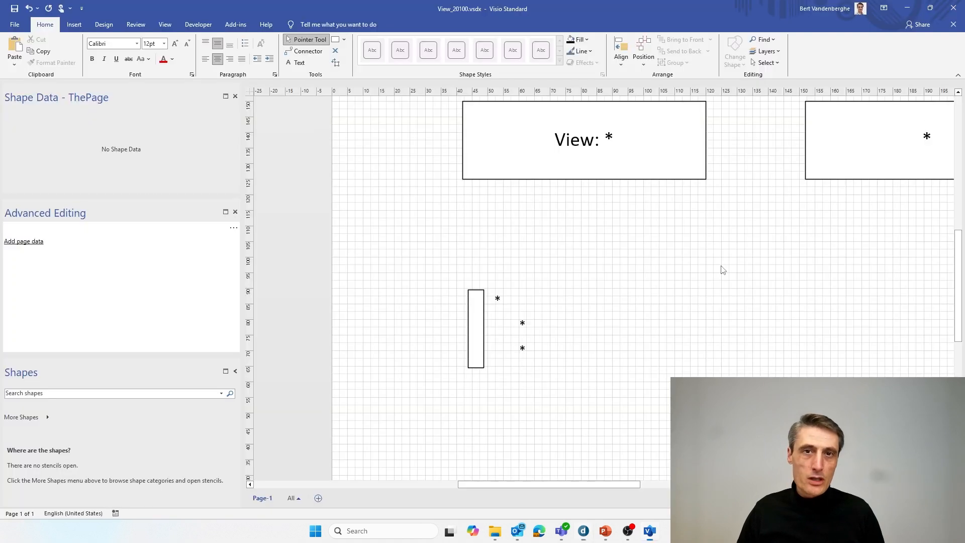
left_click(500, 300)
left_click(500, 300)
left_click(498, 278)
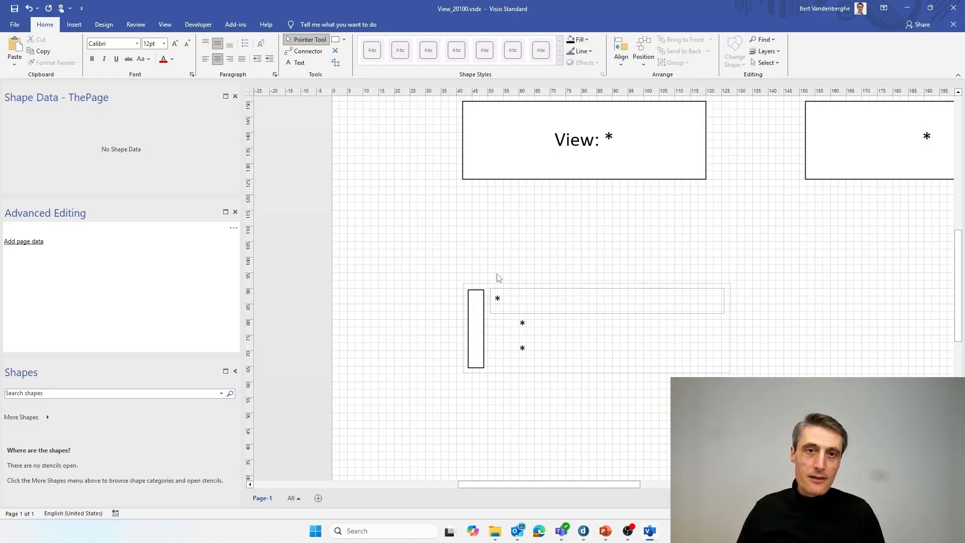
left_click(498, 300)
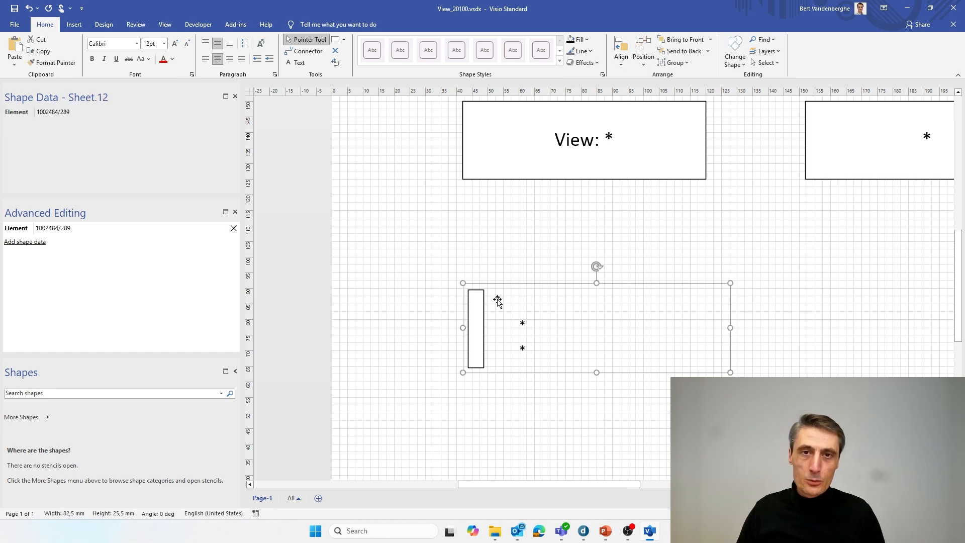
left_click(497, 300)
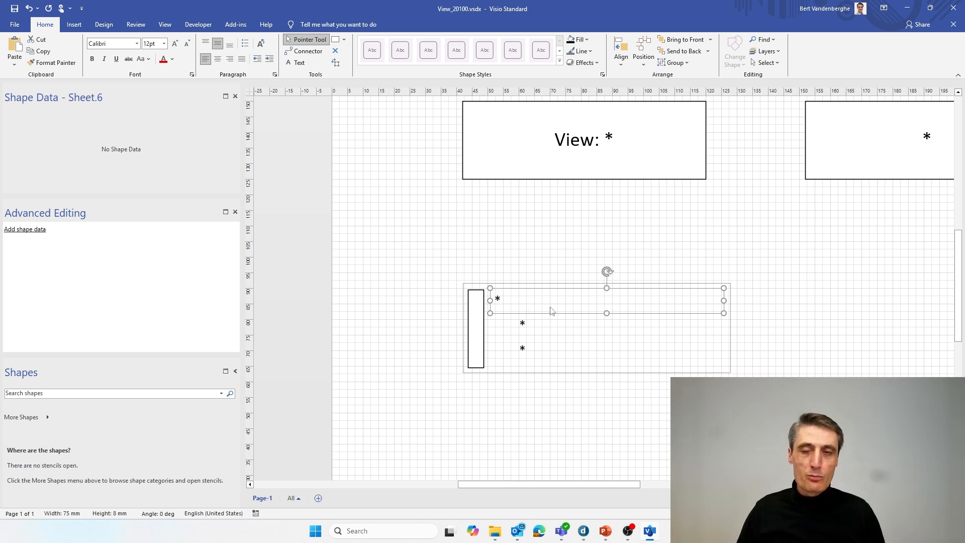
Step: Switch back to DataMiner, set the Info of child shape Sheet.6 to Element Name, and save
key("alt+Tab")
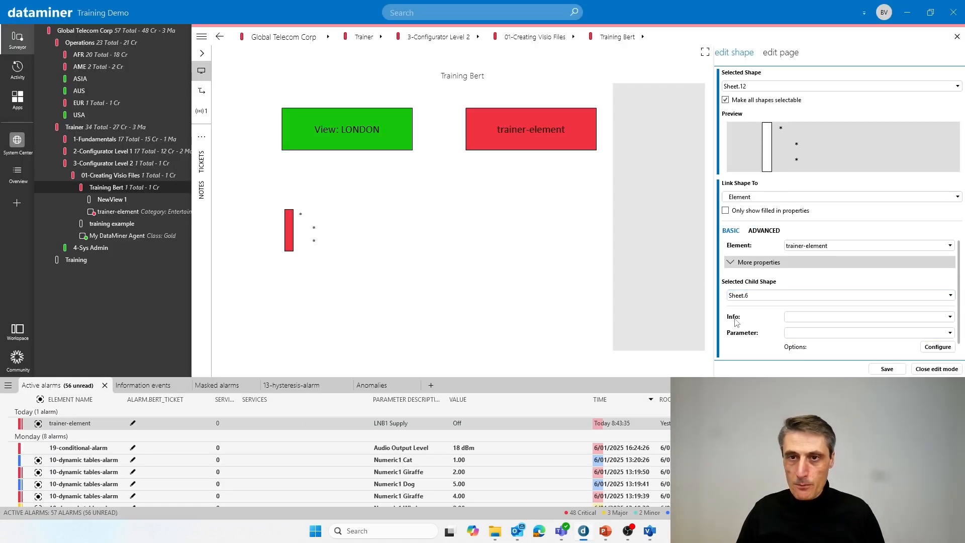
left_click(952, 317)
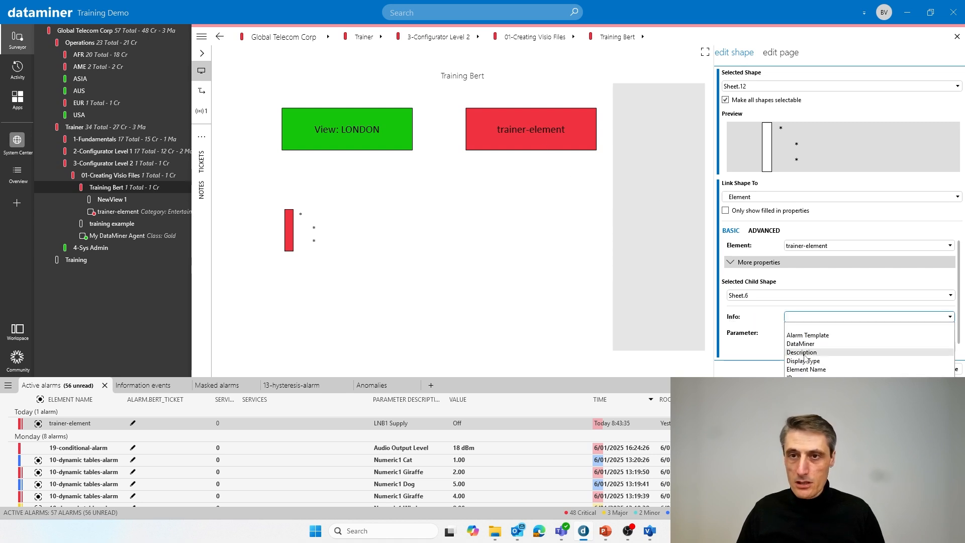
left_click(806, 369)
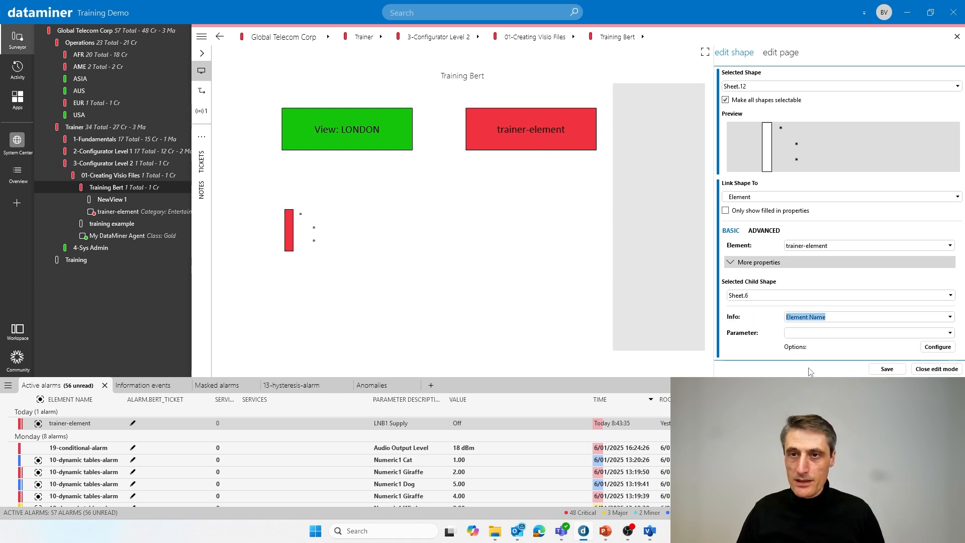
left_click(888, 368)
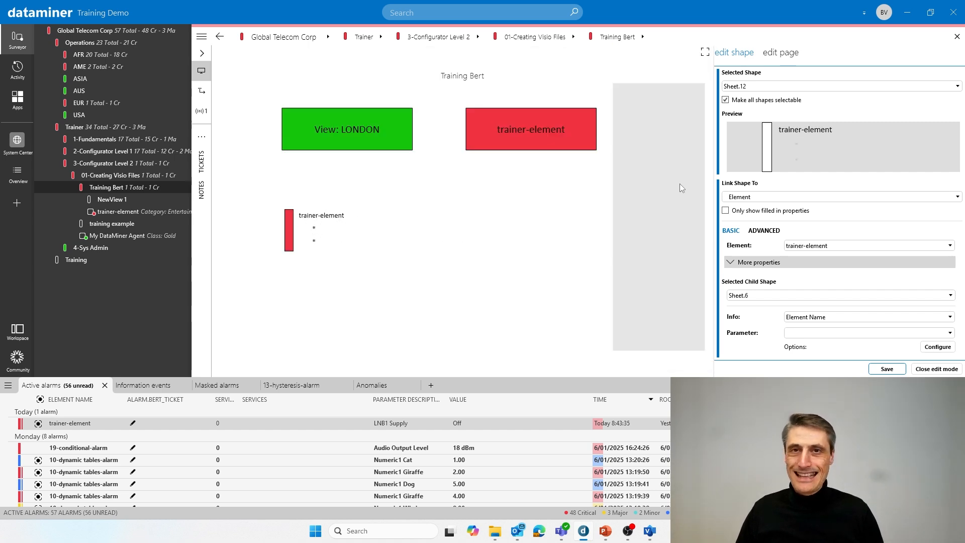
Step: Alternate between the element name text and the text below it in the preview to compare child shapes Sheet.6 and Sheet.9
left_click(796, 146)
left_click(794, 130)
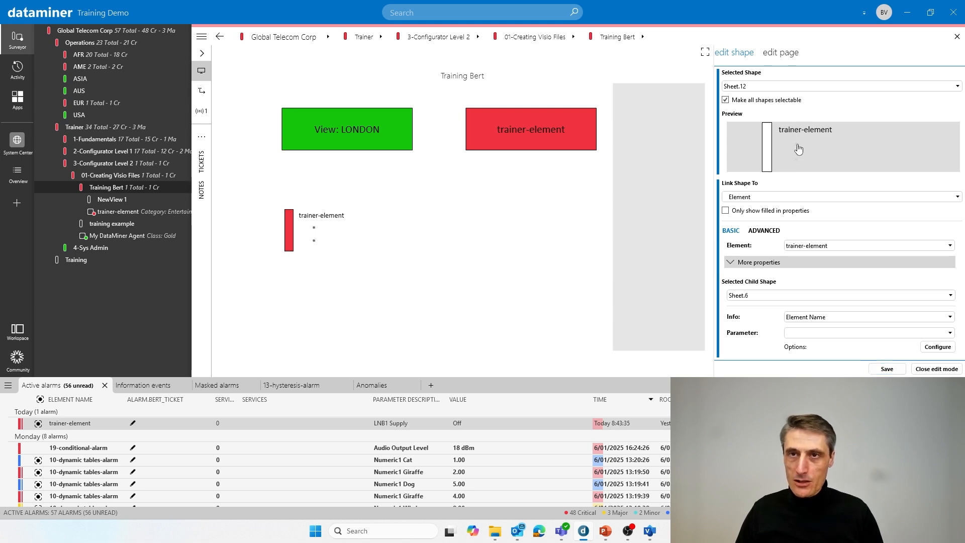
left_click(797, 150)
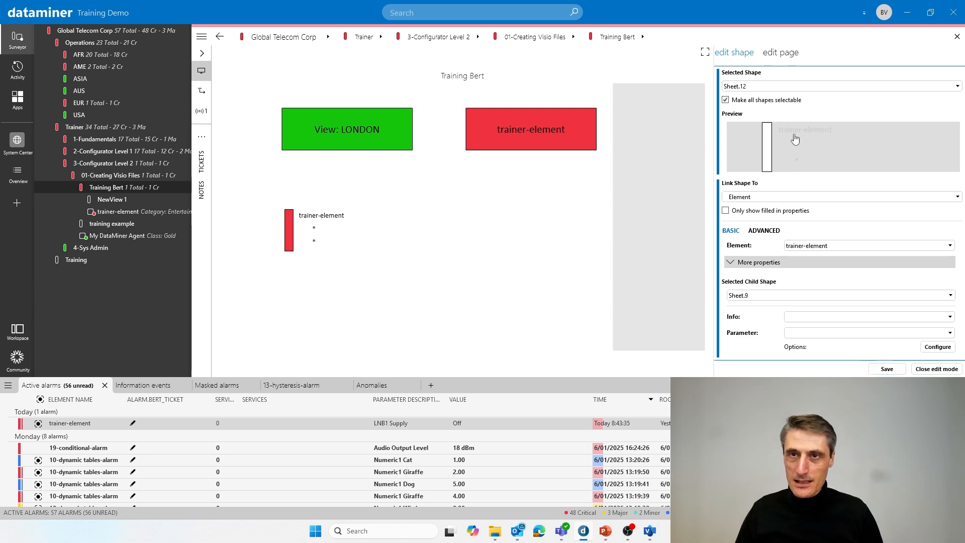
left_click(793, 131)
left_click(798, 144)
left_click(794, 131)
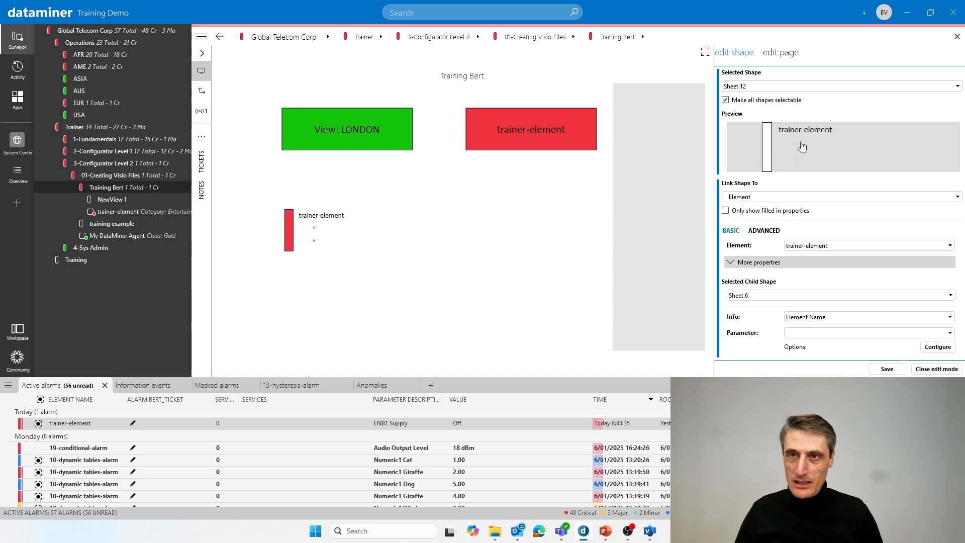
left_click(797, 144)
left_click(791, 133)
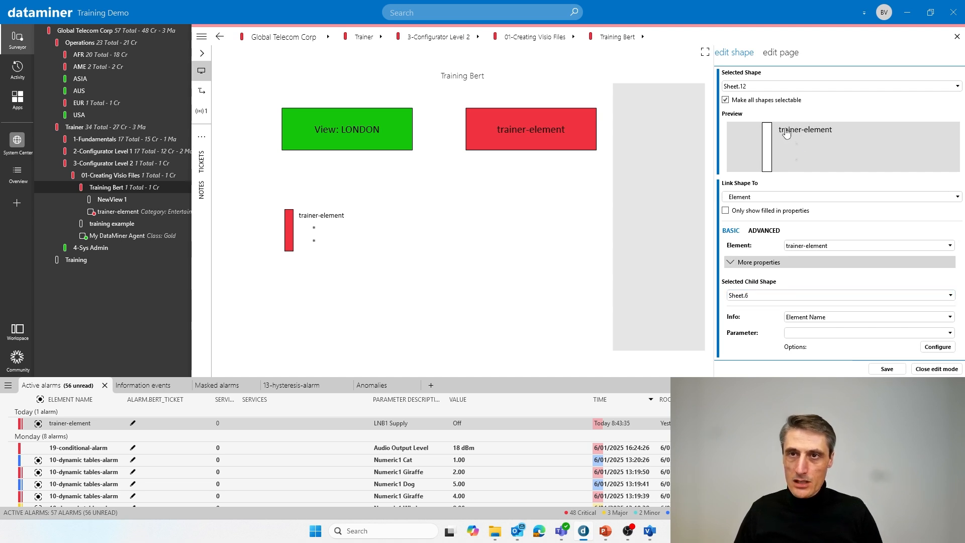
Step: Link child shape Sheet.9, the middle text in the group, to the parameter Audio Output Level
left_click(797, 146)
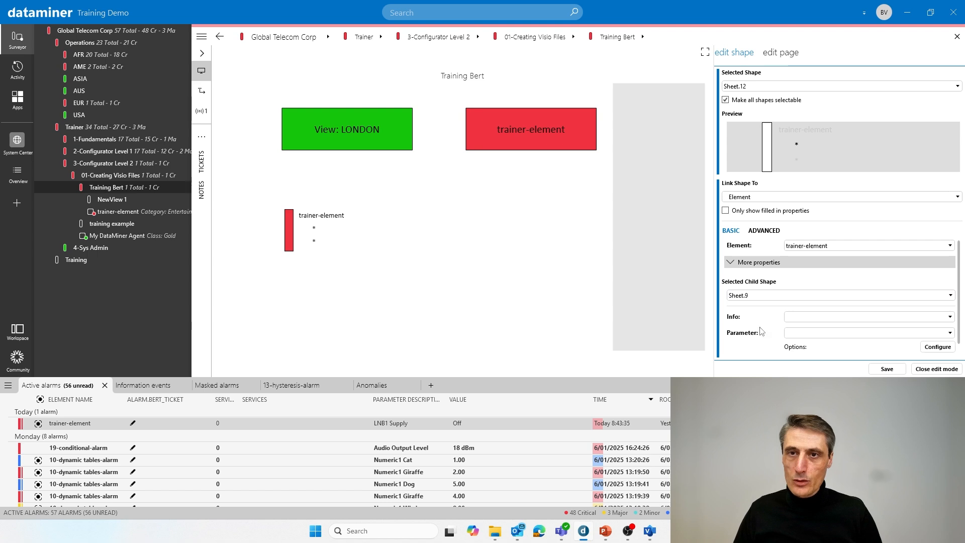
left_click(949, 318)
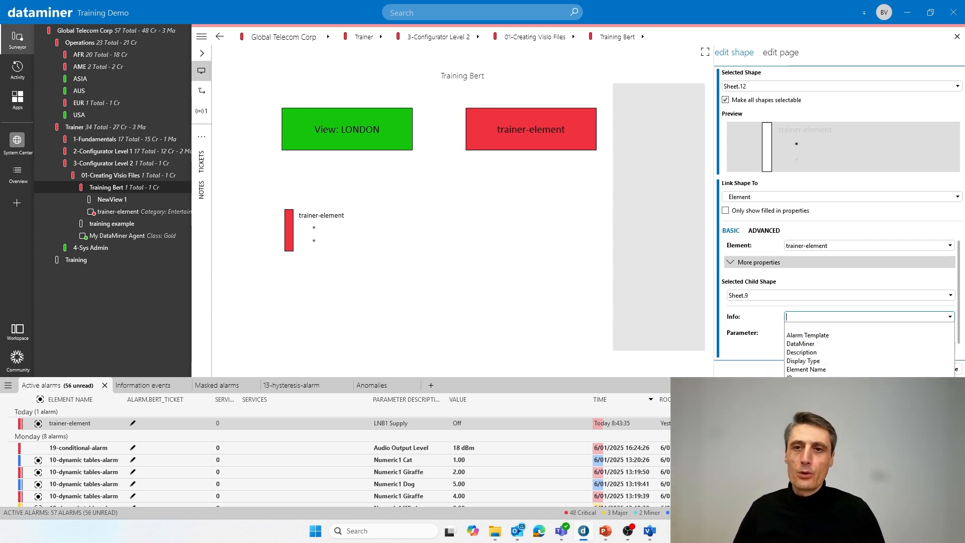
left_click(737, 317)
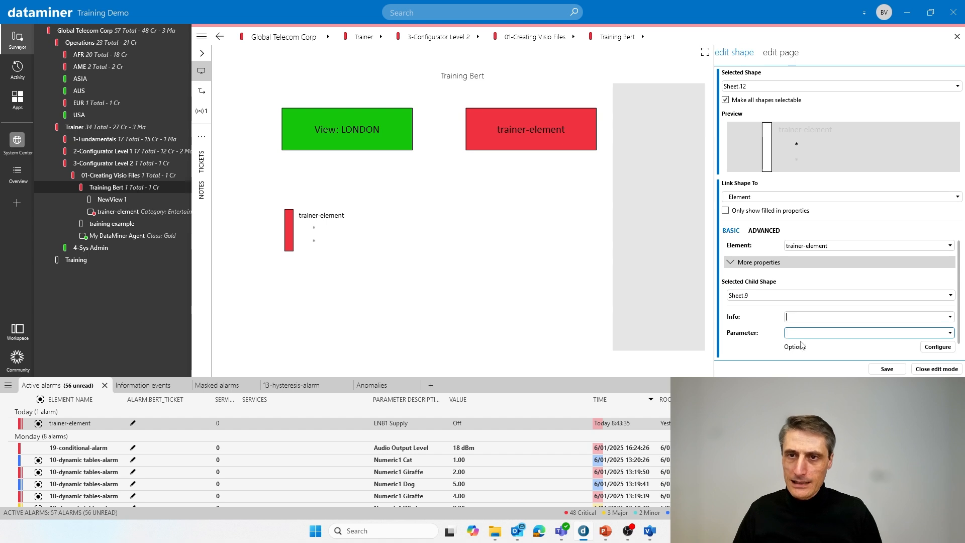
left_click(949, 334)
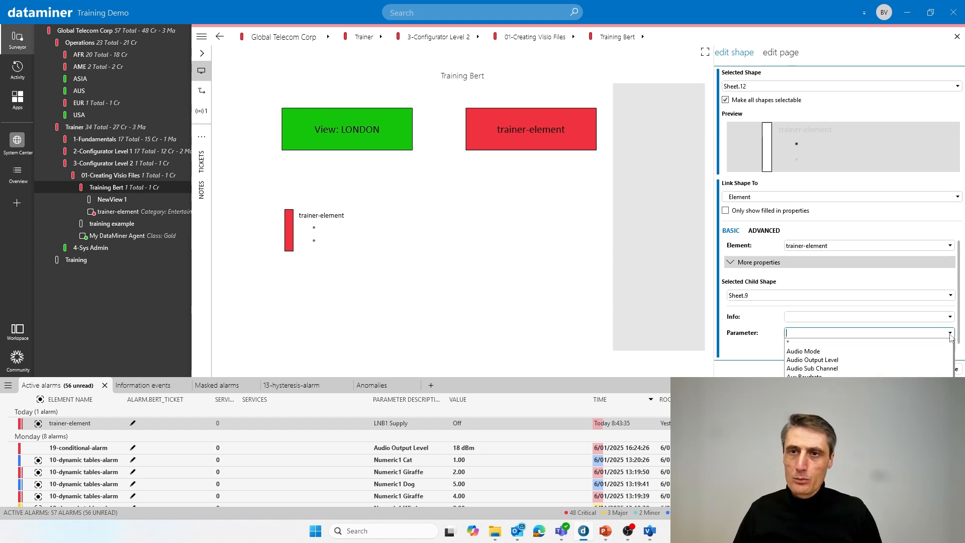
left_click(808, 360)
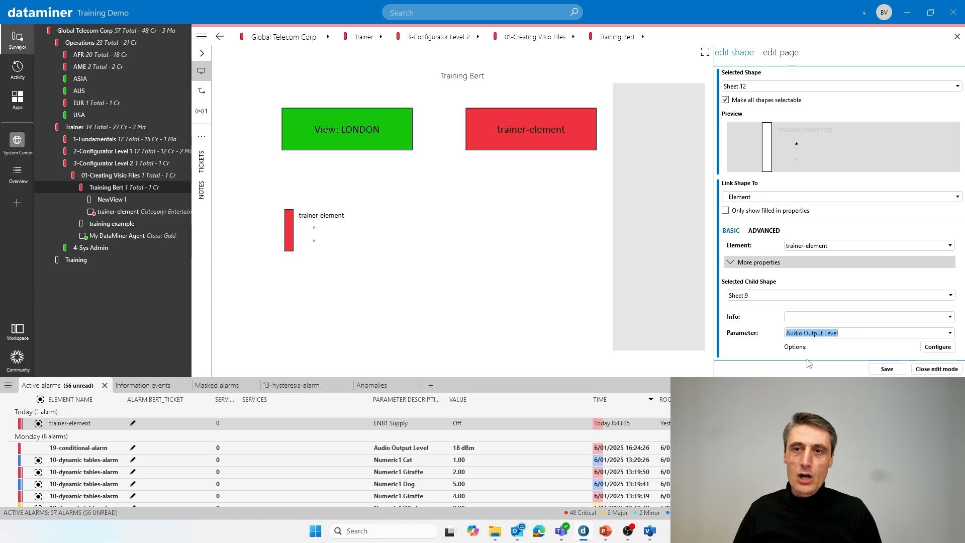
Step: Link child shape Sheet.10, the lowest text in the group, to the parameter LNB1 Supply and save the drawing
left_click(797, 161)
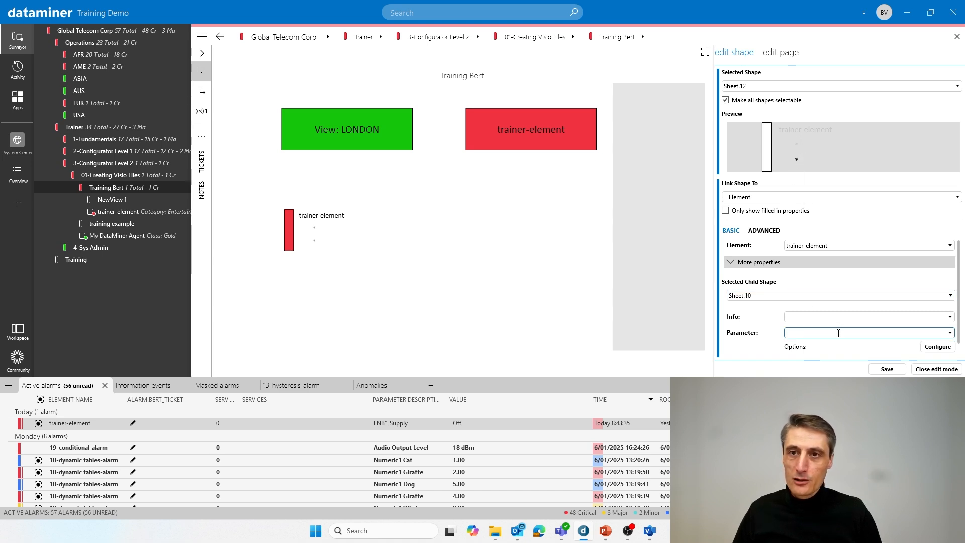
left_click(951, 333)
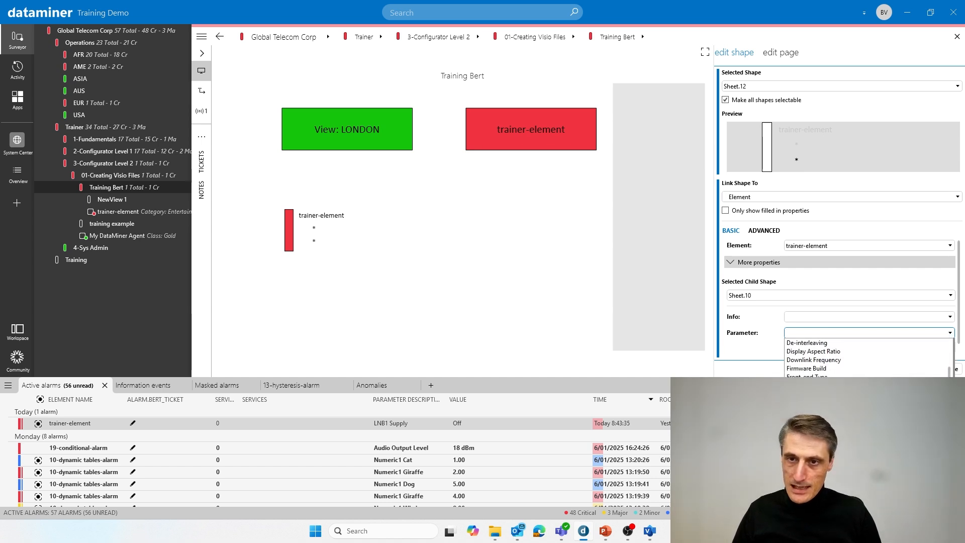
left_click(804, 420)
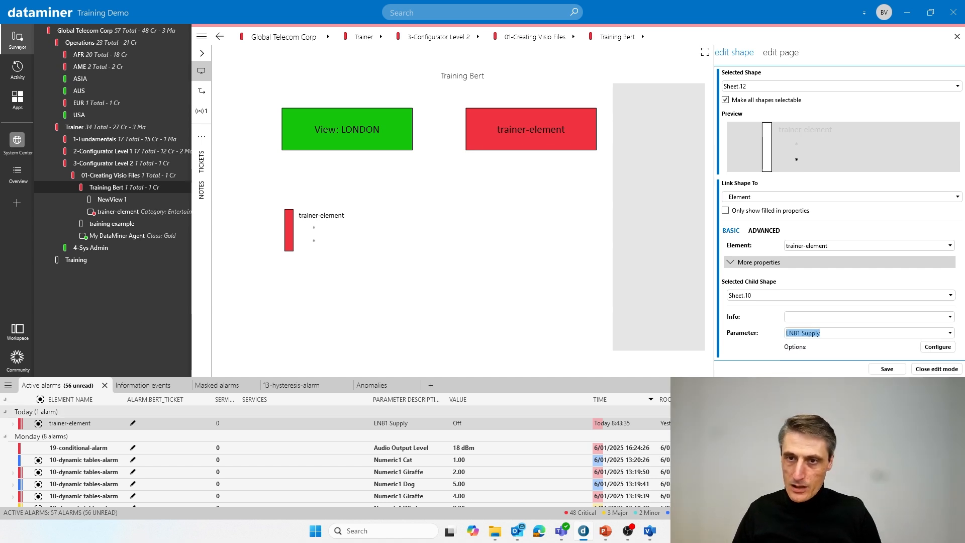
left_click(890, 372)
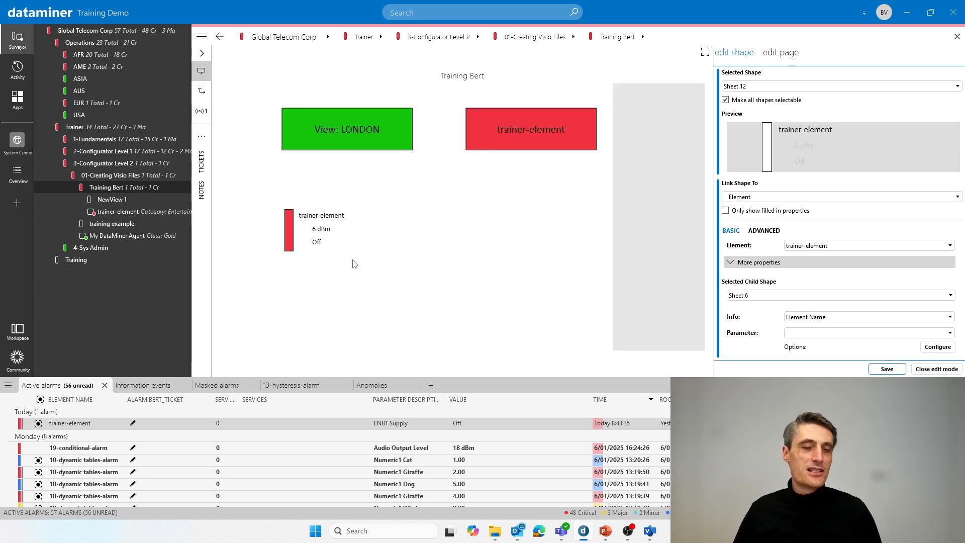
Step: Open trainer-element from the grouped shape in a new undocked card and move the card below that shape
right_click(290, 235)
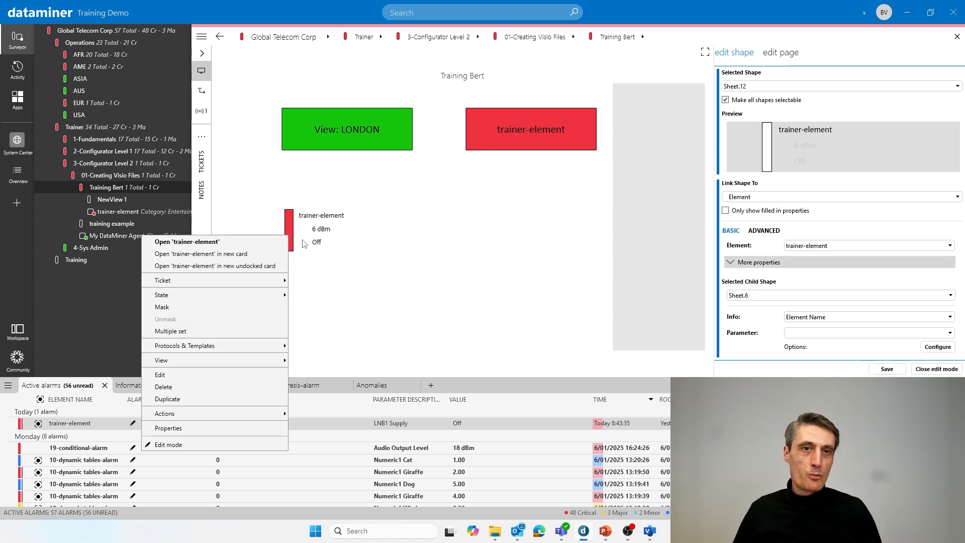
left_click(219, 266)
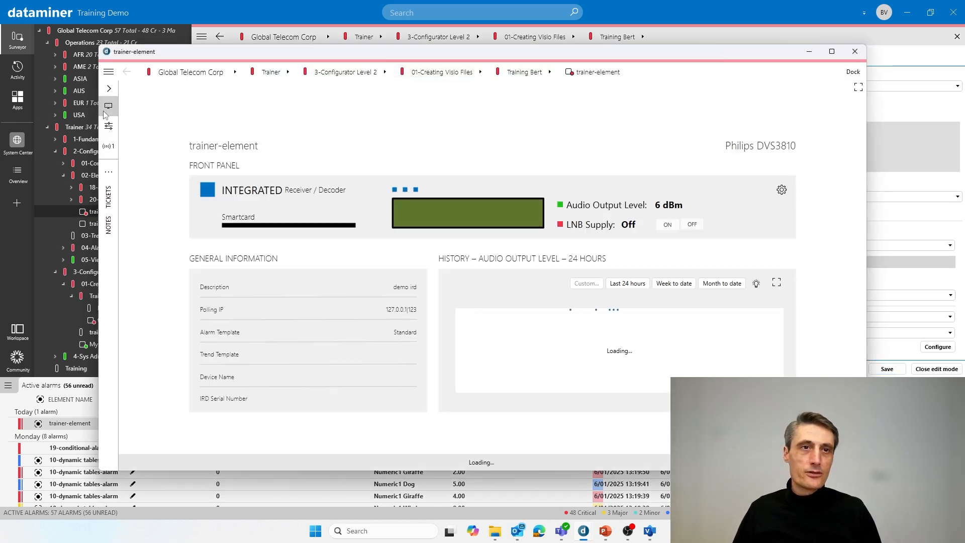
left_click_drag(188, 60, 145, 286)
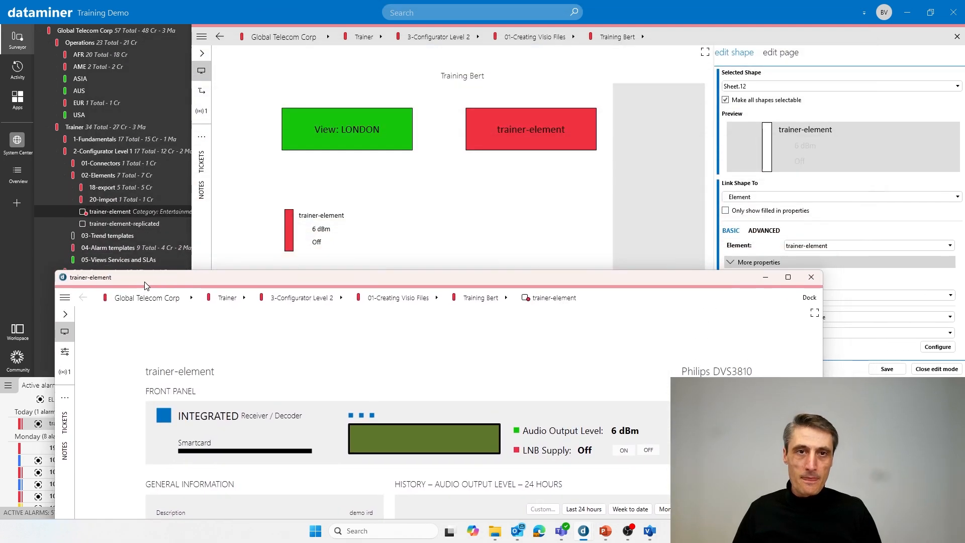
Step: Set the element's Audio Output Level to 12 dBm in Device Control and close the undocked card
left_click(623, 431)
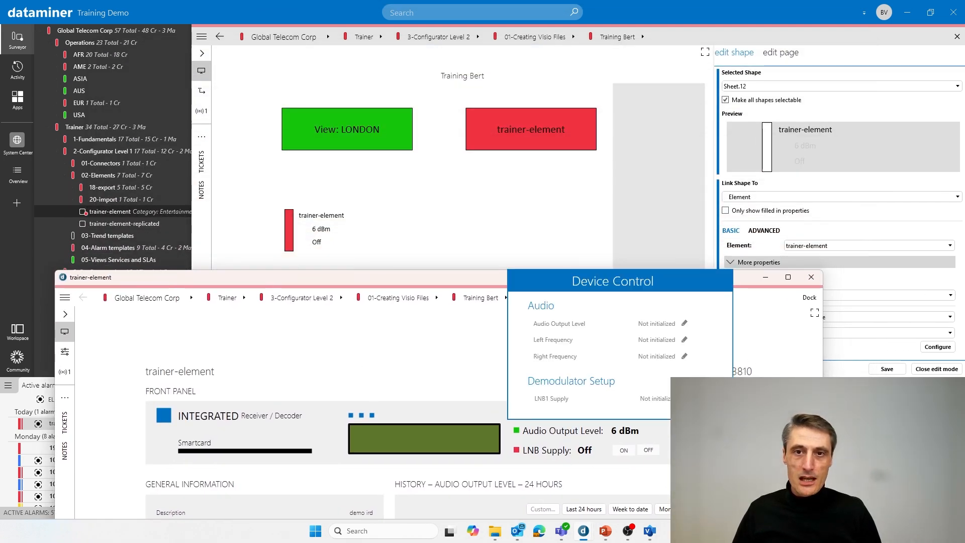
left_click(685, 324)
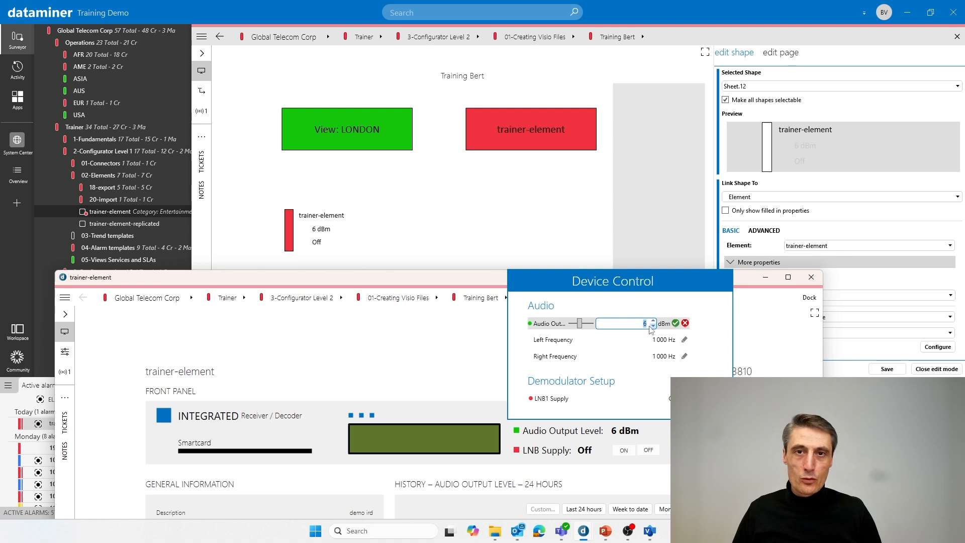
type("12")
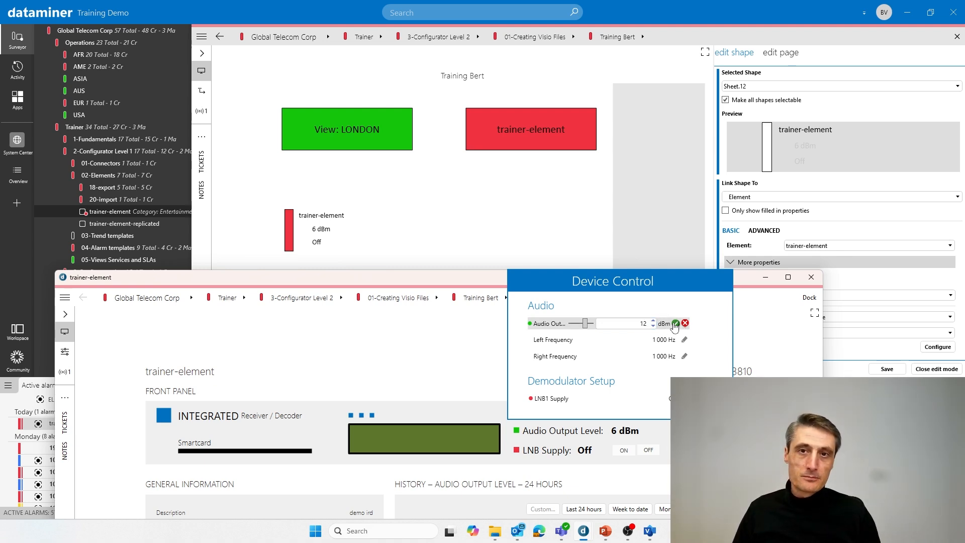
left_click(675, 325)
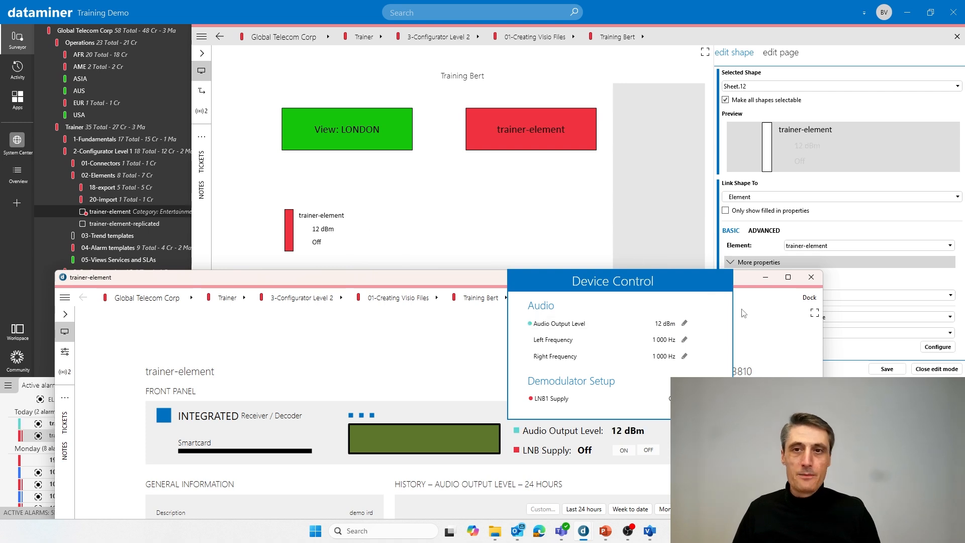
left_click(763, 295)
left_click(810, 277)
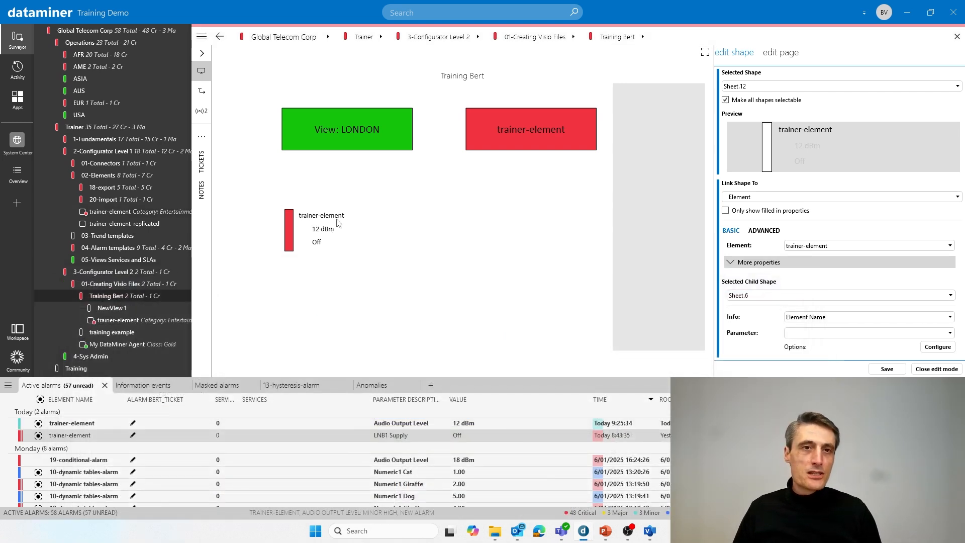
Step: Switch to Visio and add the prefix "Audio: " before the asterisk in child shape Sheet.9, the group's middle text
left_click(649, 530)
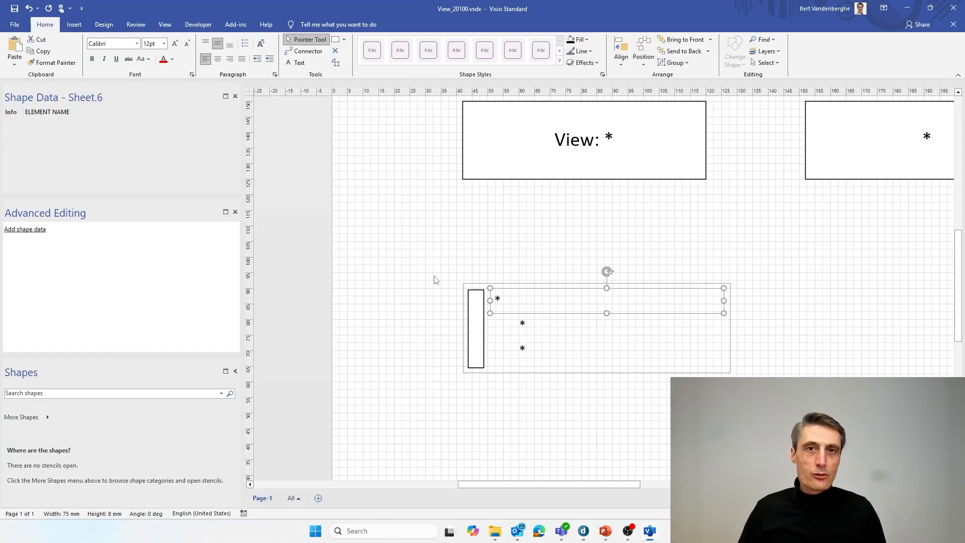
left_click(523, 323)
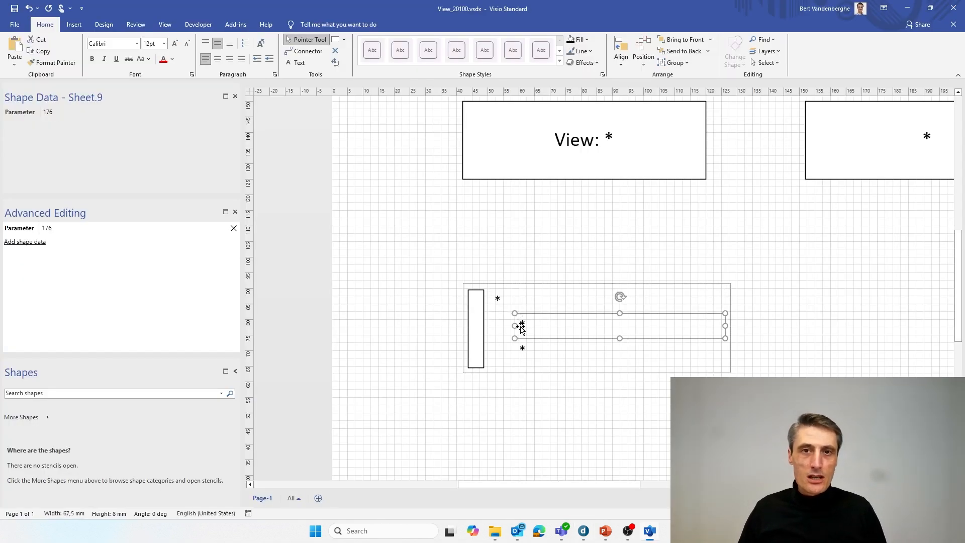
left_click(406, 315)
left_click(524, 327)
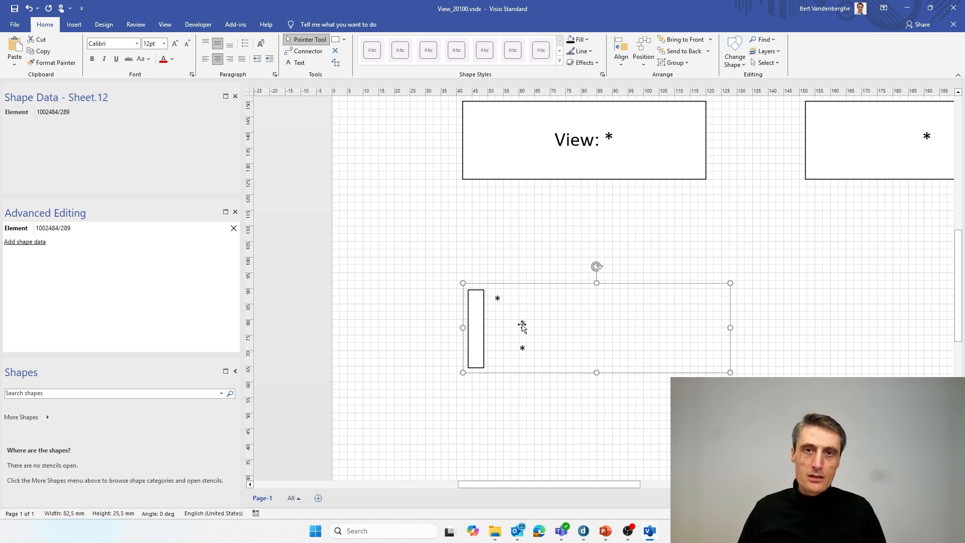
left_click(523, 325)
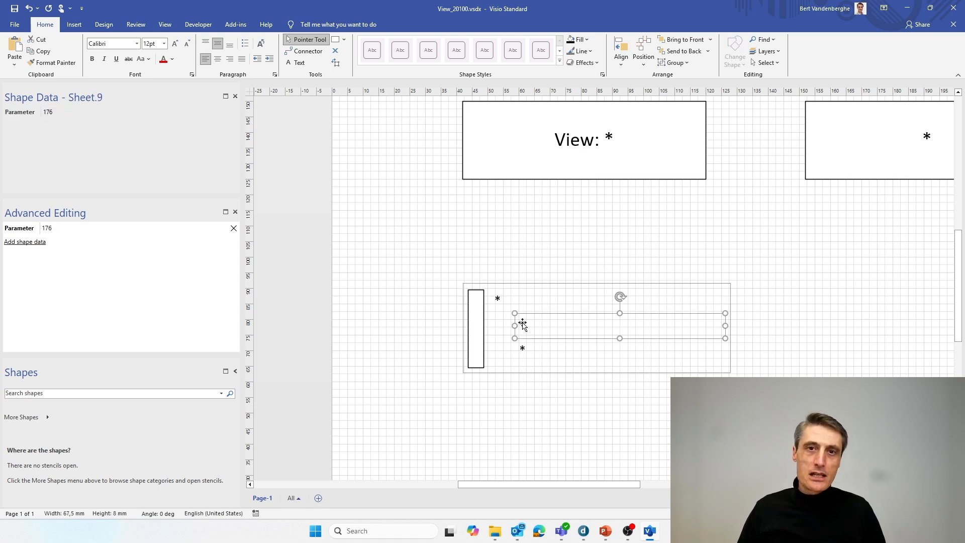
left_click(296, 62)
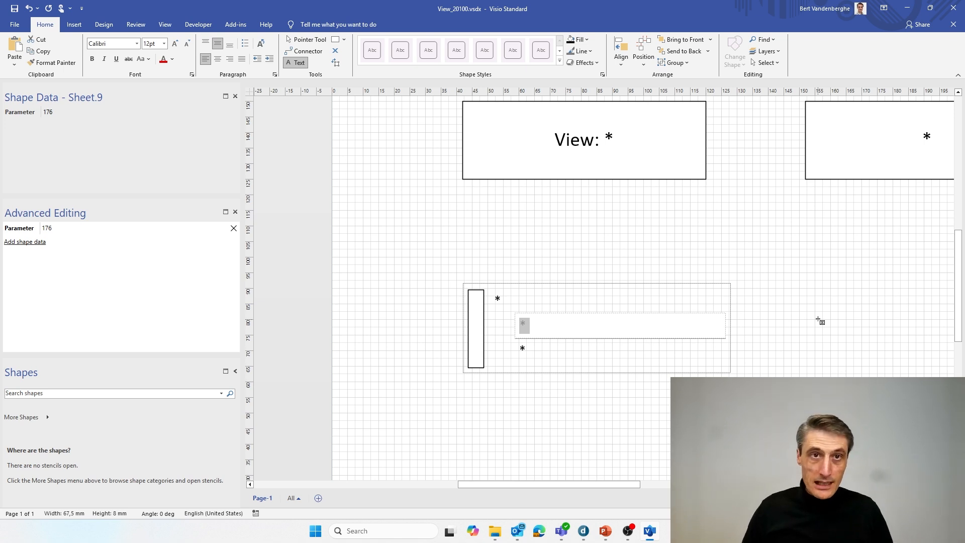
left_click(520, 325)
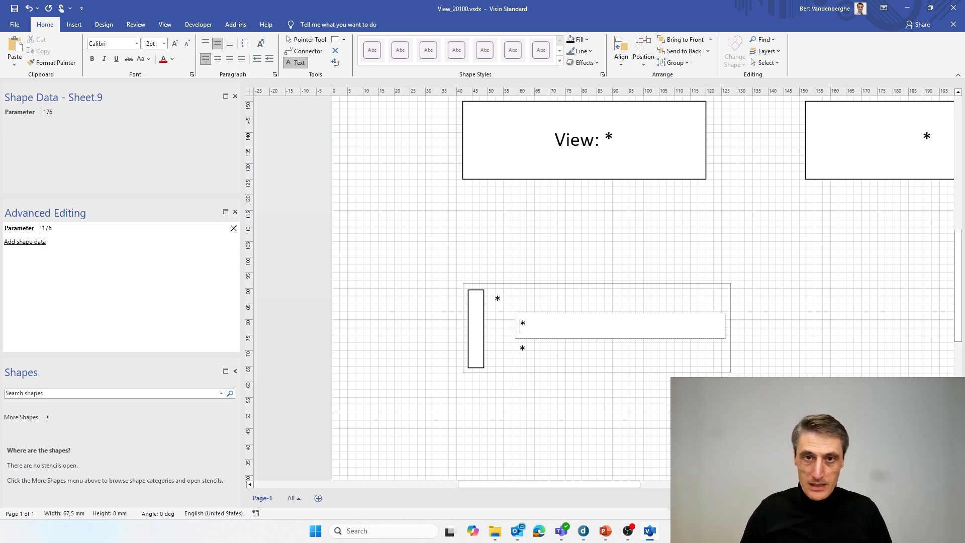
type("Audio:")
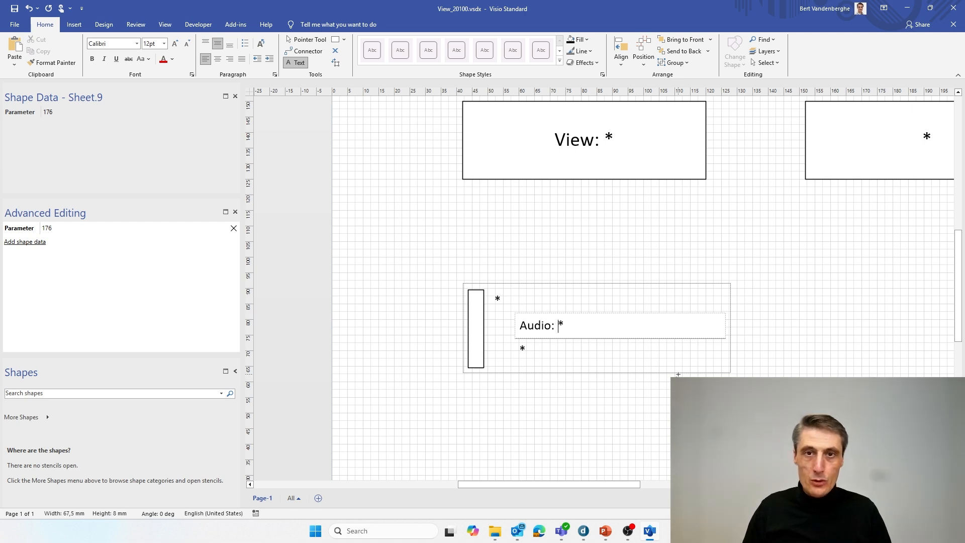
Step: Add the prefix "LNB: " before the asterisk in child shape Sheet.10, the group's lowest text
left_click(526, 350)
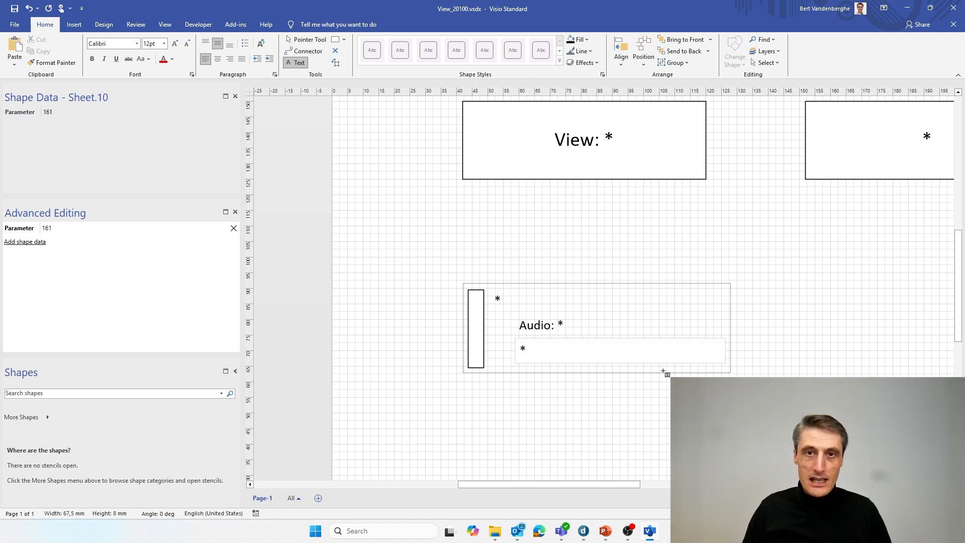
type("LNB")
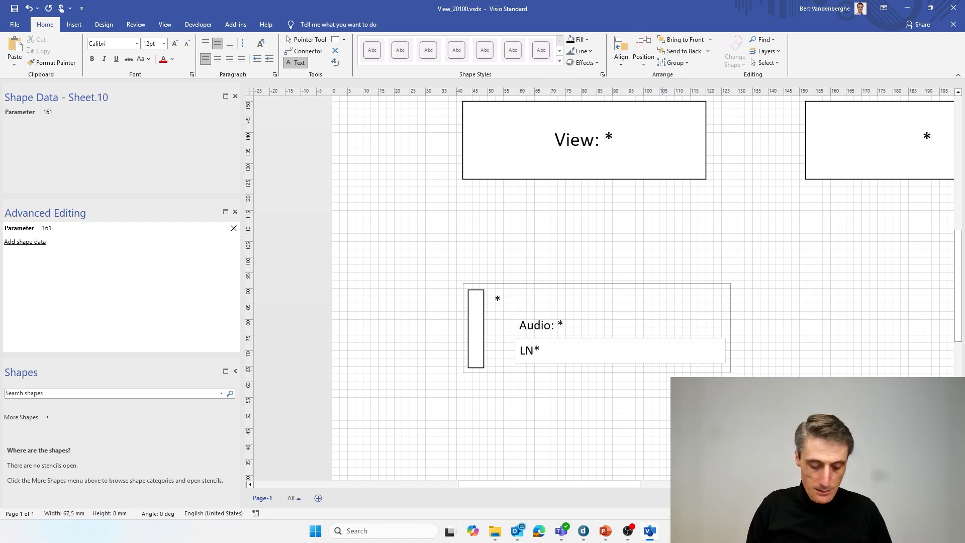
type(":")
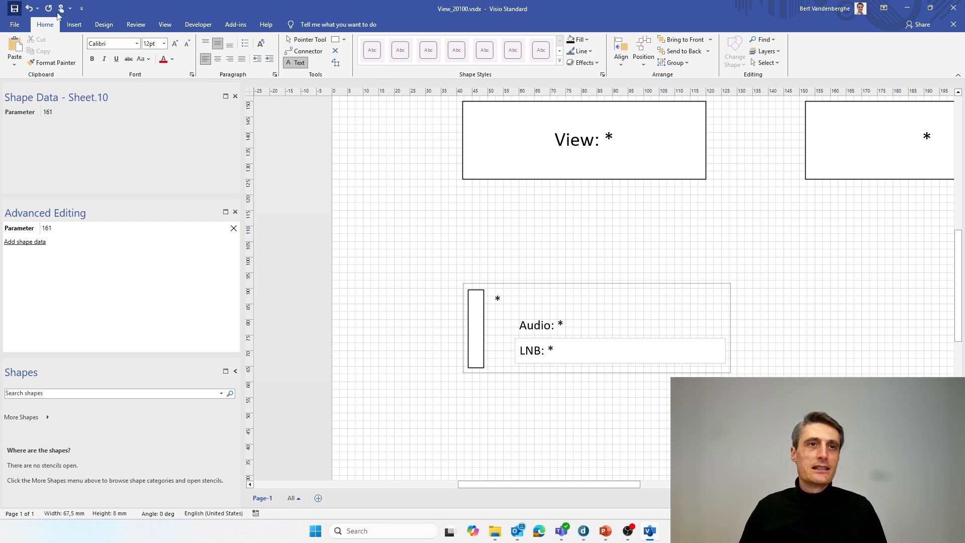
Step: Leave text editing for the Pointer Tool, save the drawing, and switch to DataMiner to check the prefixed values
left_click(410, 263)
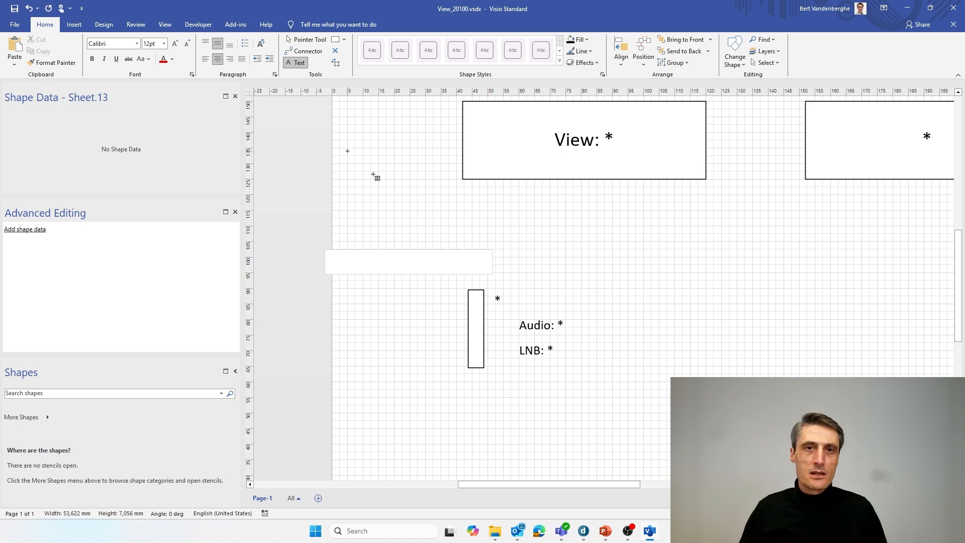
left_click(306, 39)
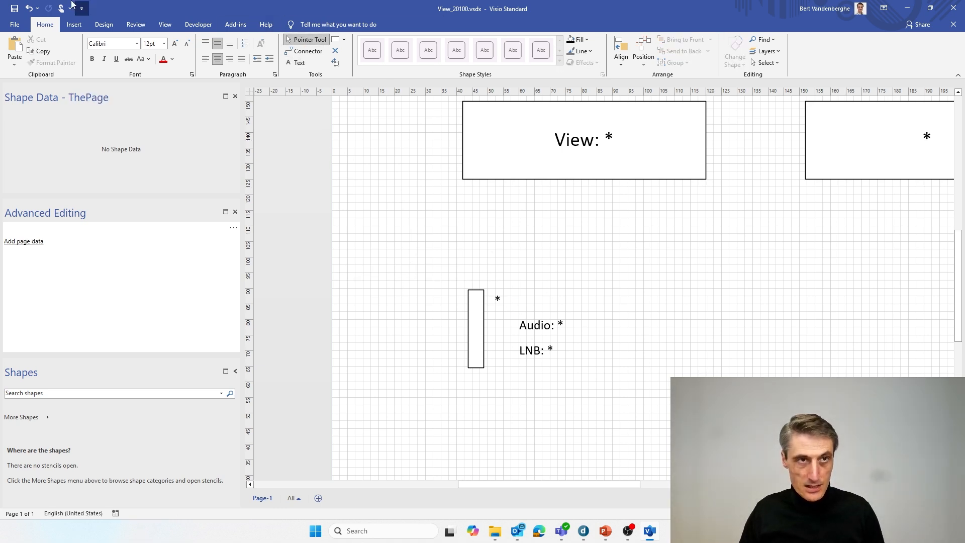
key("alt+Tab")
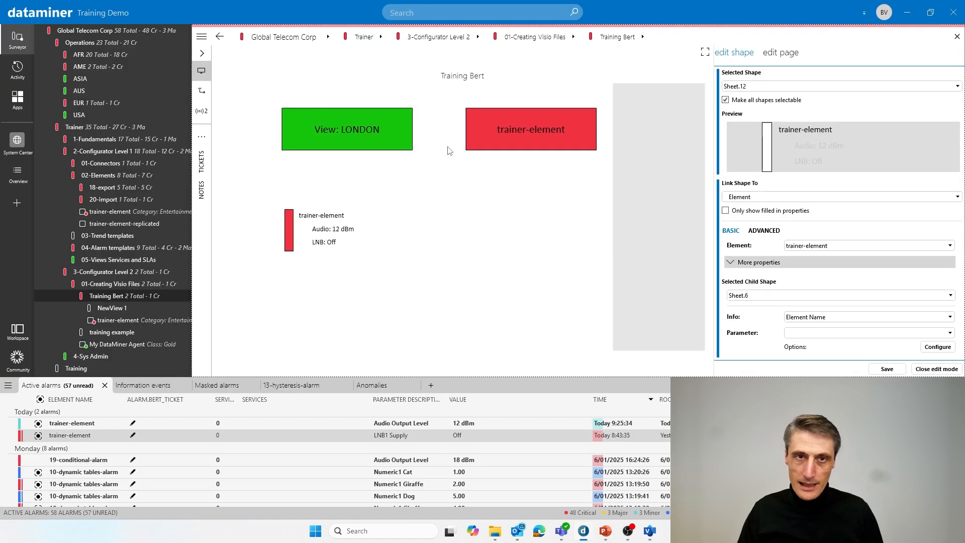
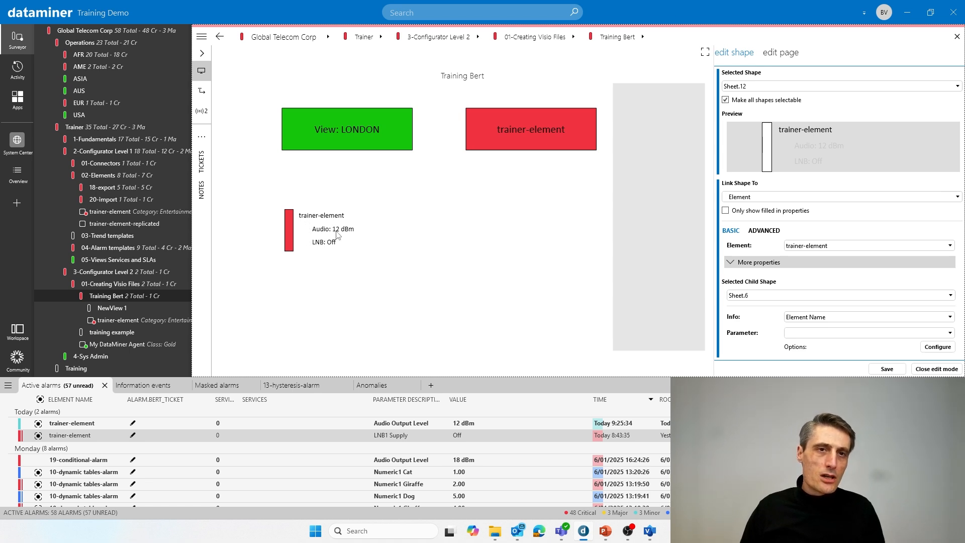
Step: Switch back to Visio and open the grouped shape Sheet.12 in its own group editing window
key("alt+Tab")
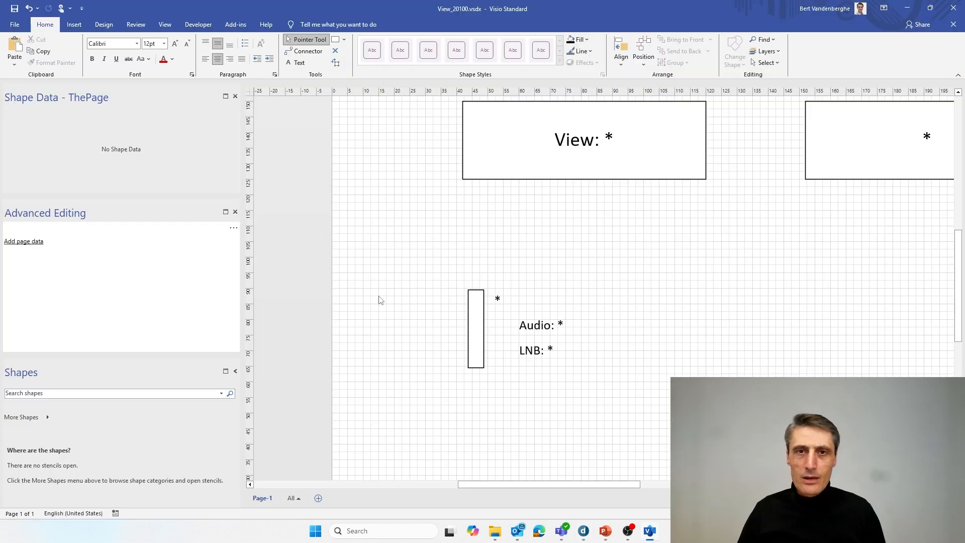
left_click(475, 314)
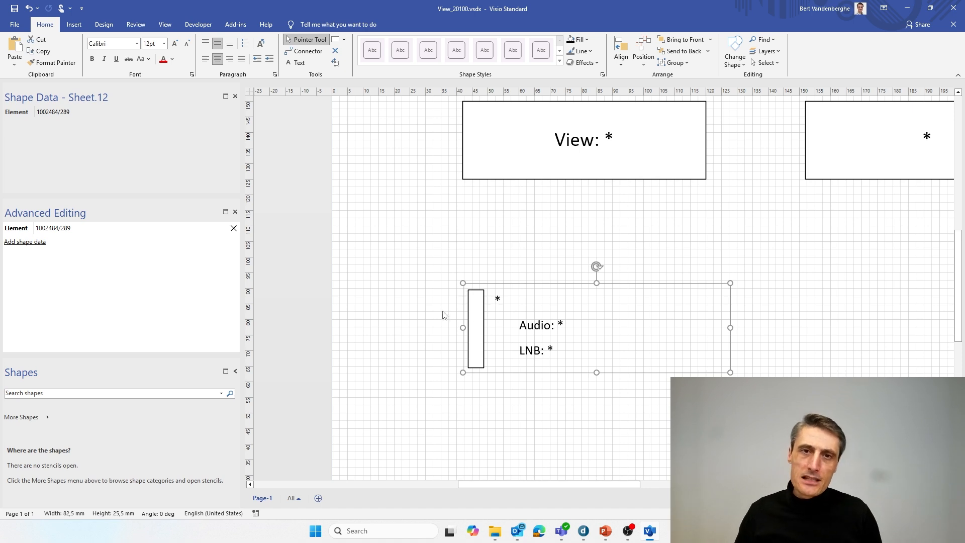
left_click(419, 311)
left_click(476, 310)
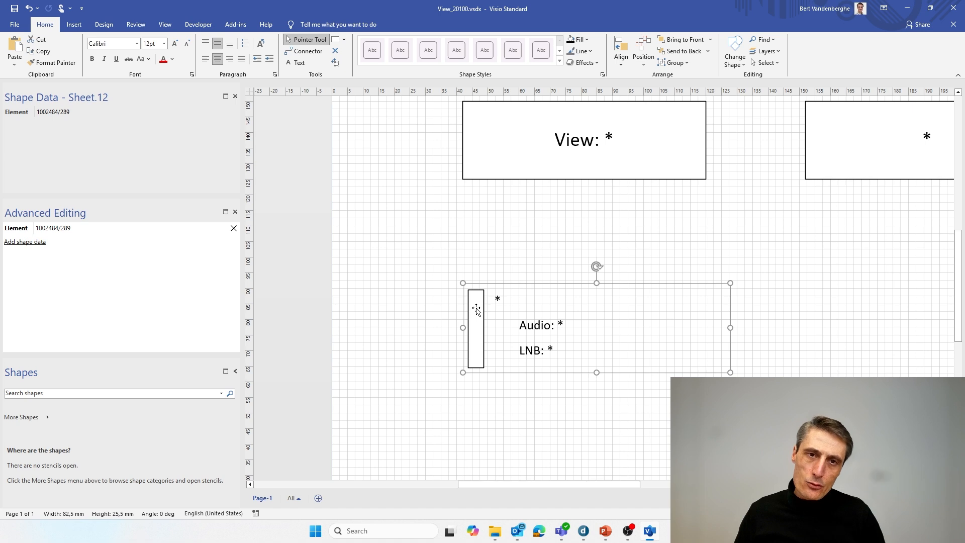
right_click(476, 310)
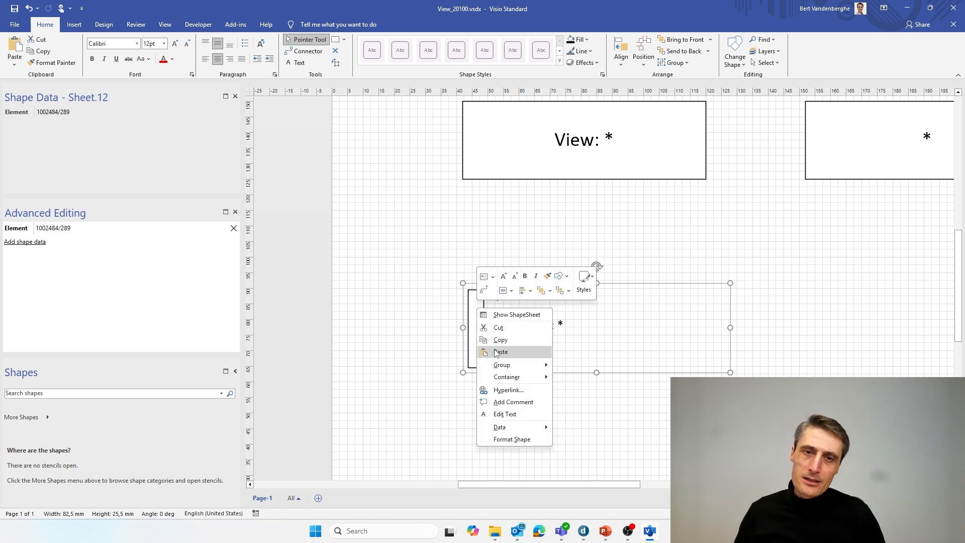
mouse_move(497, 370)
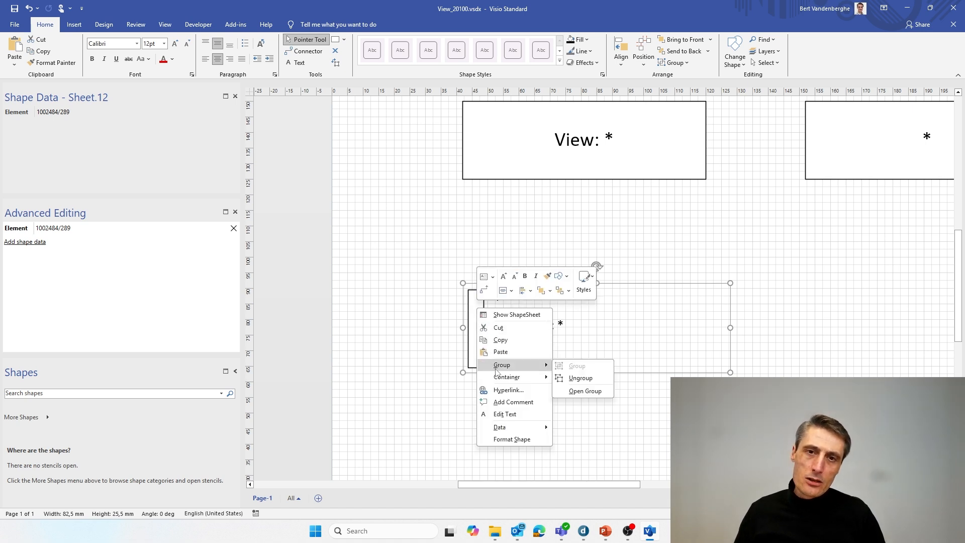
left_click(584, 391)
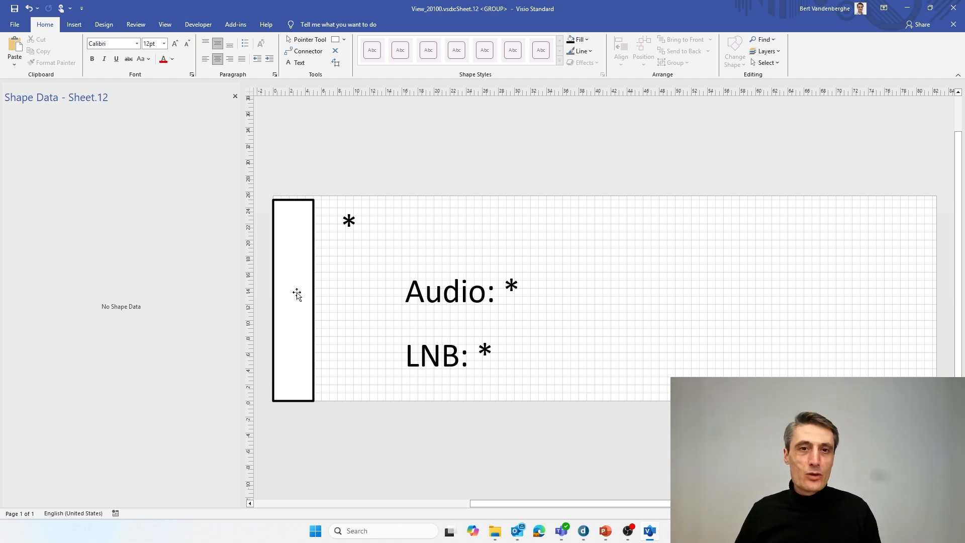
Step: Extend the narrow vertical rectangle up to the group's upper edge
left_click(293, 273)
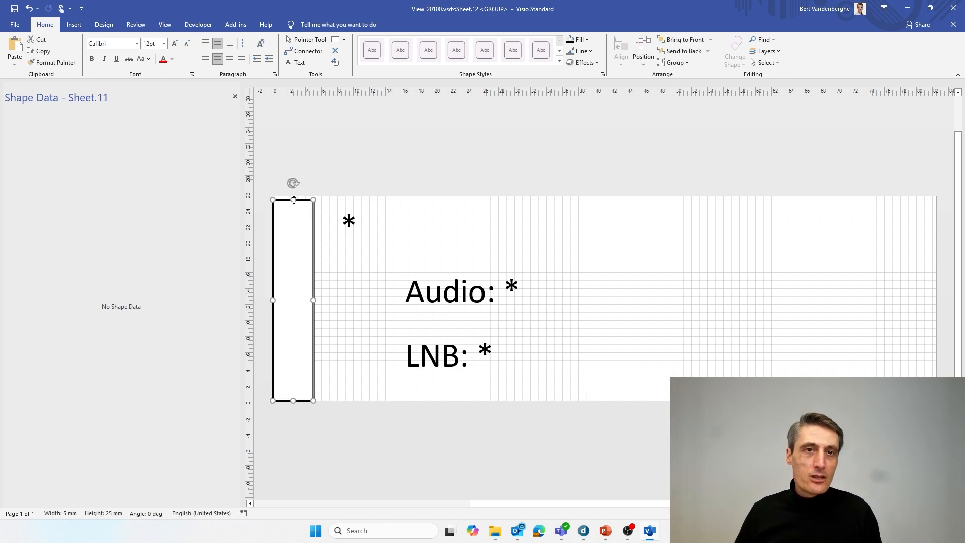
left_click_drag(293, 200, 293, 196)
left_click(352, 189)
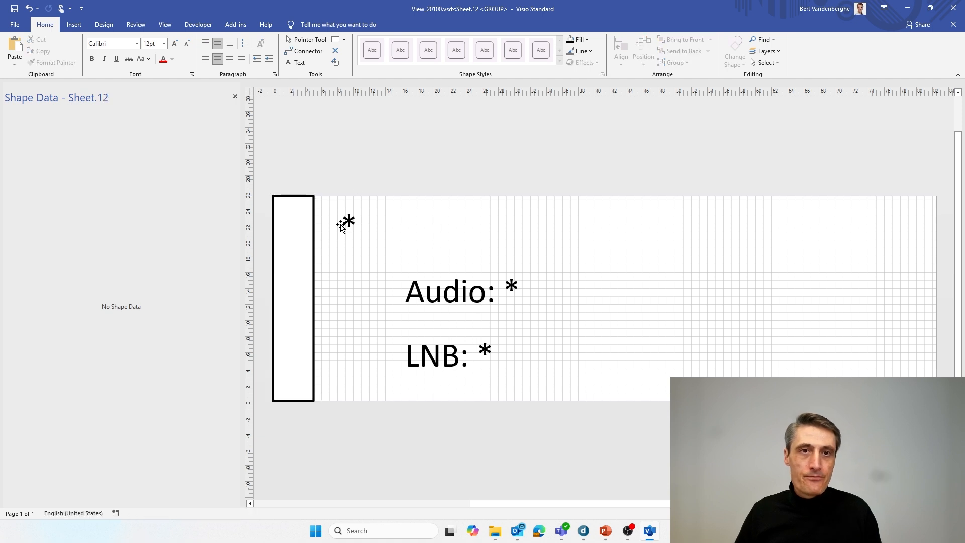
Step: Widen the element name text box to 75.5 mm, reaching the group's right edge, and check the Audio text box's extent
left_click(347, 220)
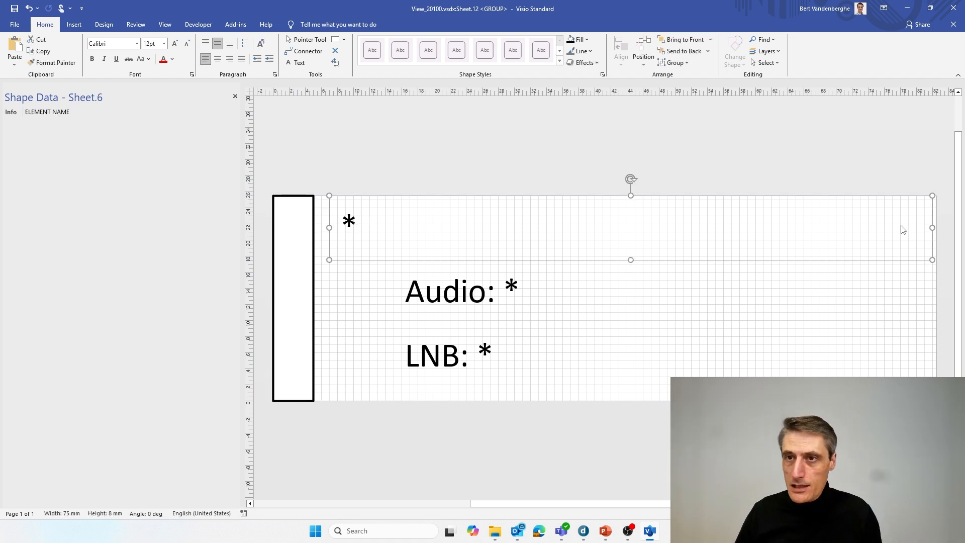
left_click_drag(936, 226, 936, 227)
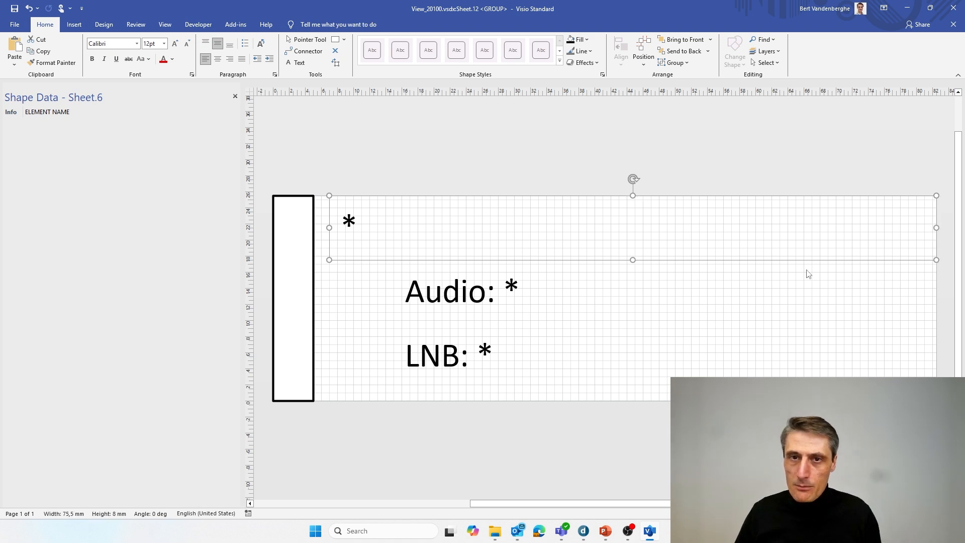
left_click(430, 296)
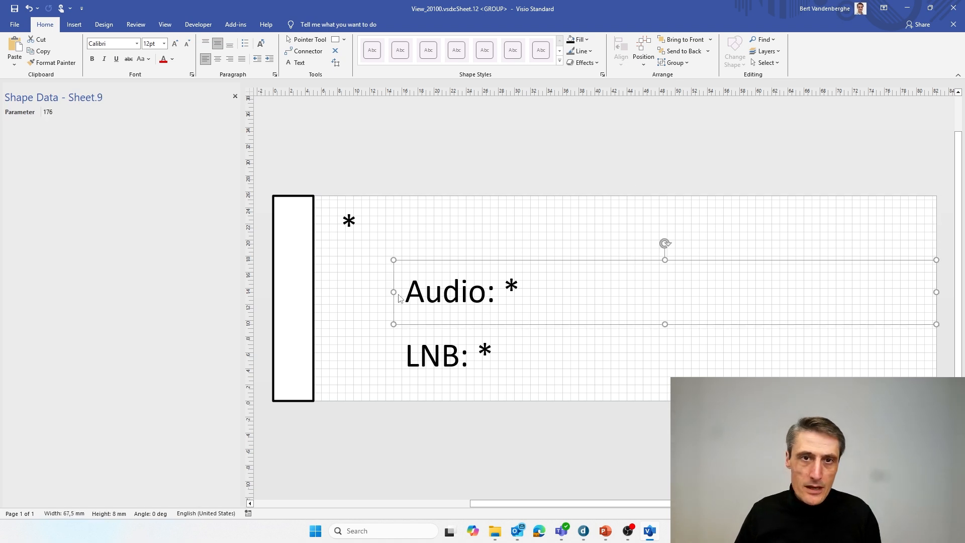
left_click(342, 268)
Step: Draw a circle about 5 mm across in front of the Audio text, close the group editing window and deselect the group
left_click(344, 39)
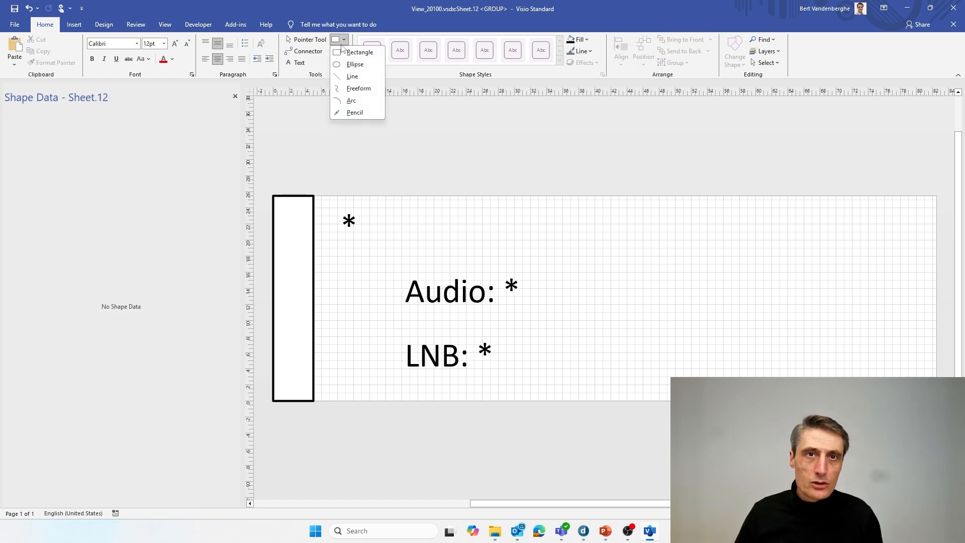
left_click(354, 65)
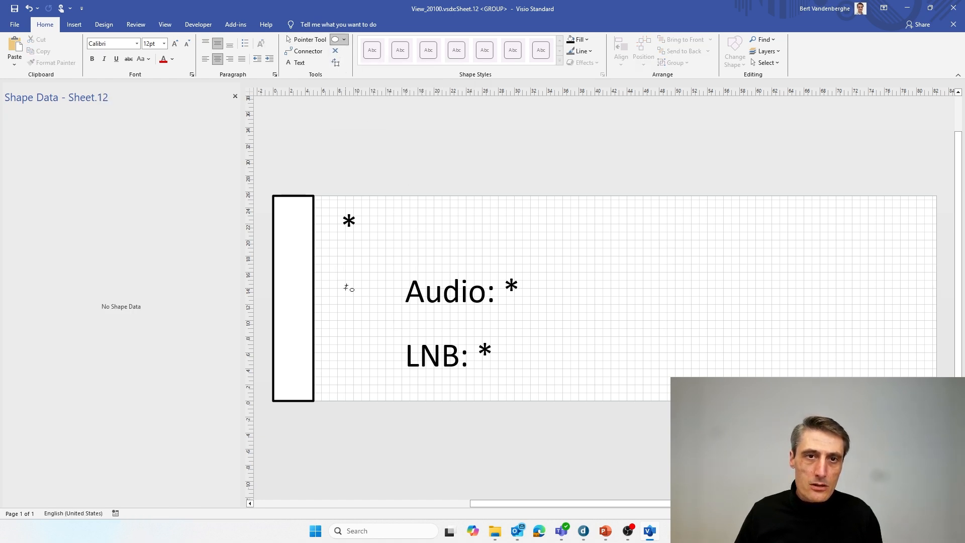
left_click_drag(338, 277, 363, 303)
left_click(450, 157)
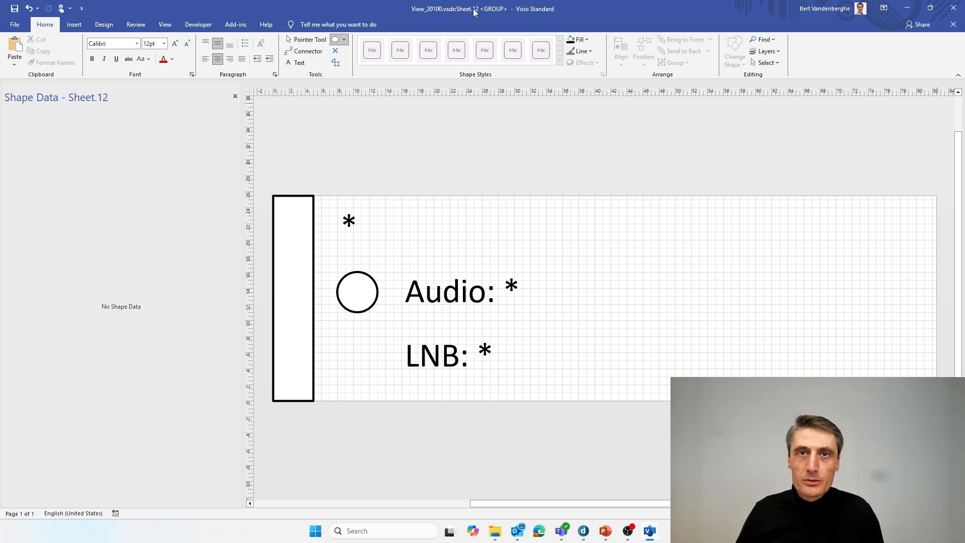
left_click(954, 24)
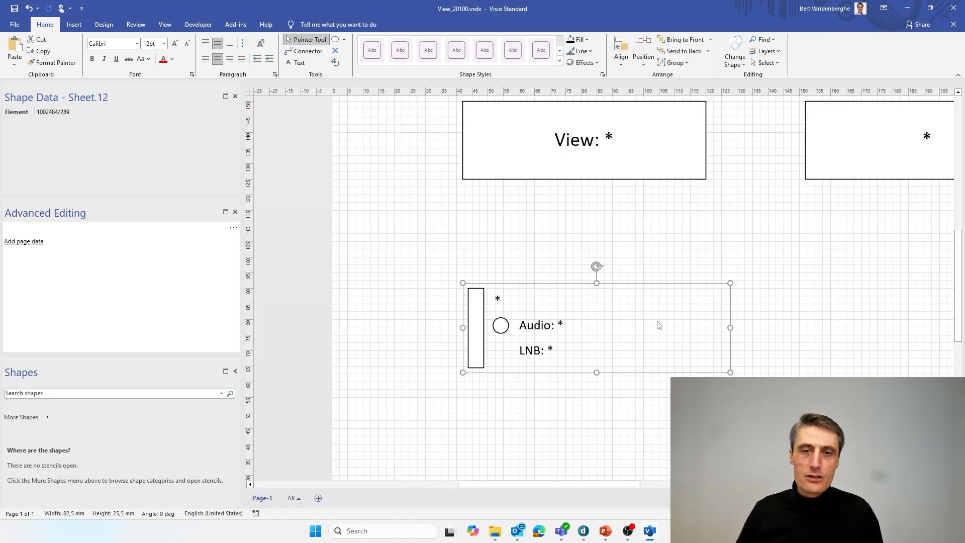
left_click(434, 313)
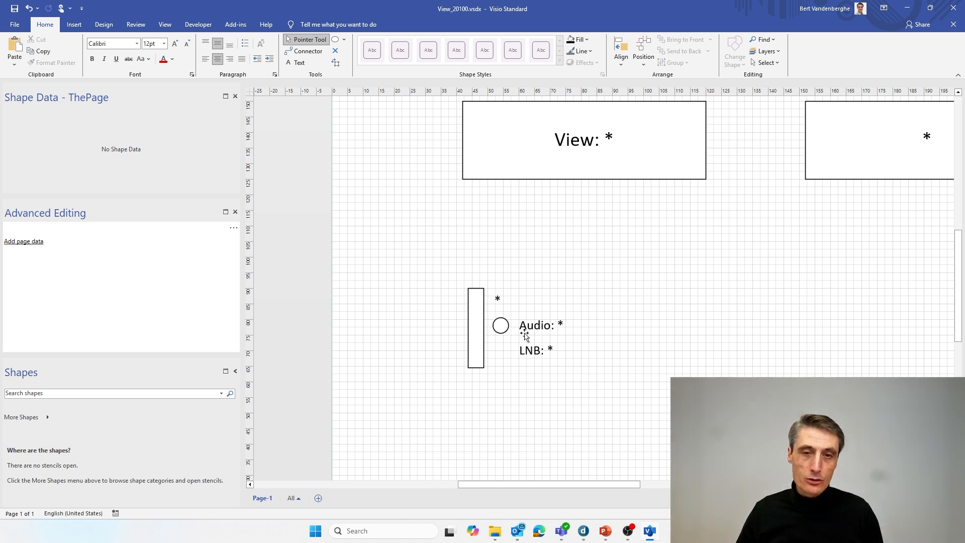
Step: Switch to DataMiner, open trainer-element in a new card to view its Audio data page, and maximize the view card again
key("alt+Tab")
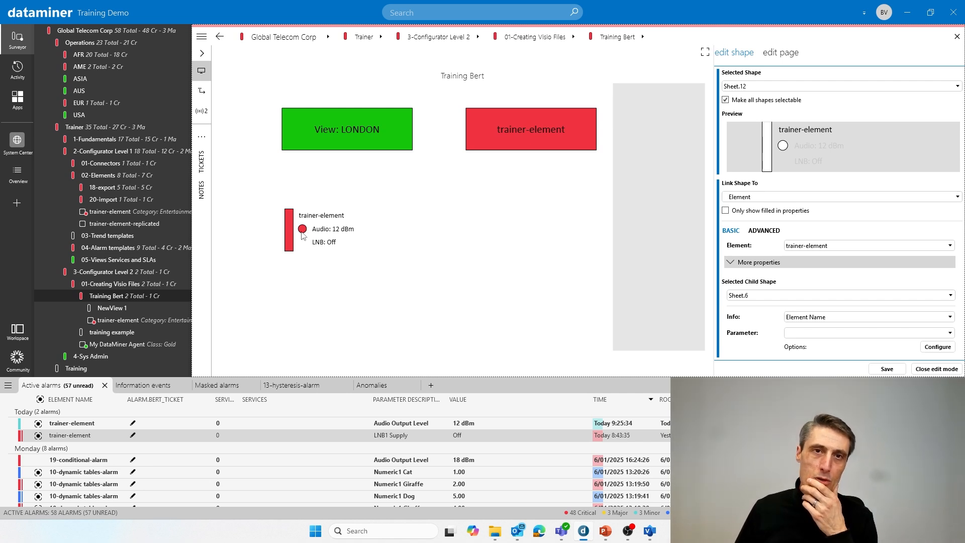
right_click(288, 232)
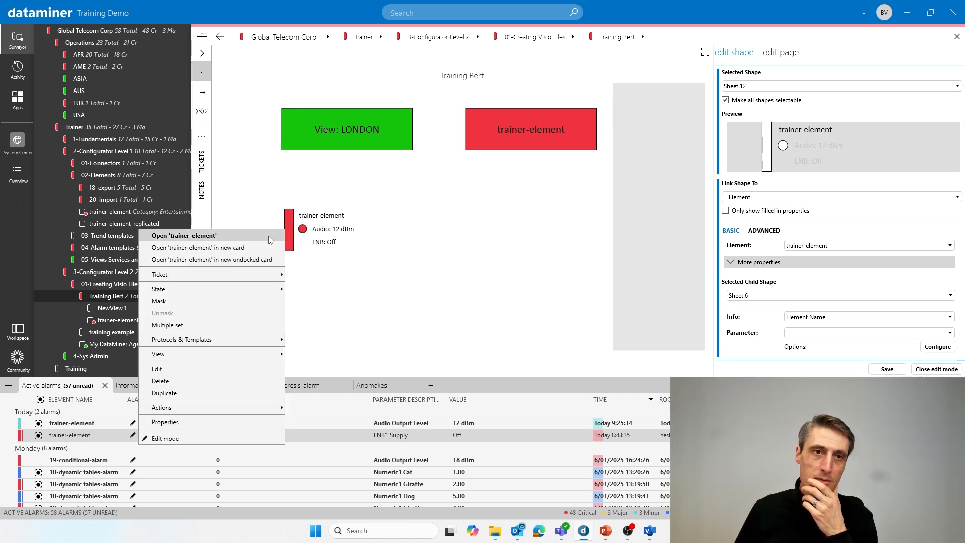
left_click(233, 248)
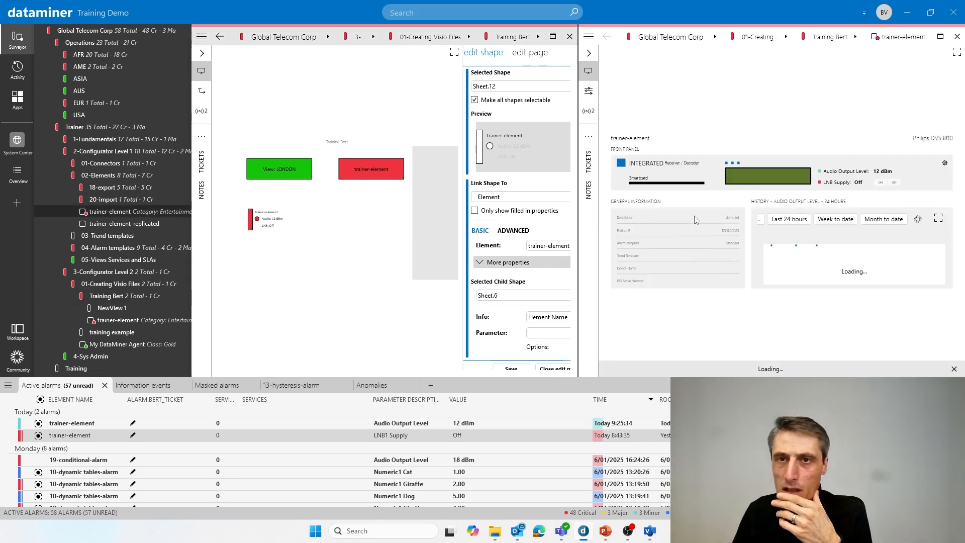
left_click(589, 90)
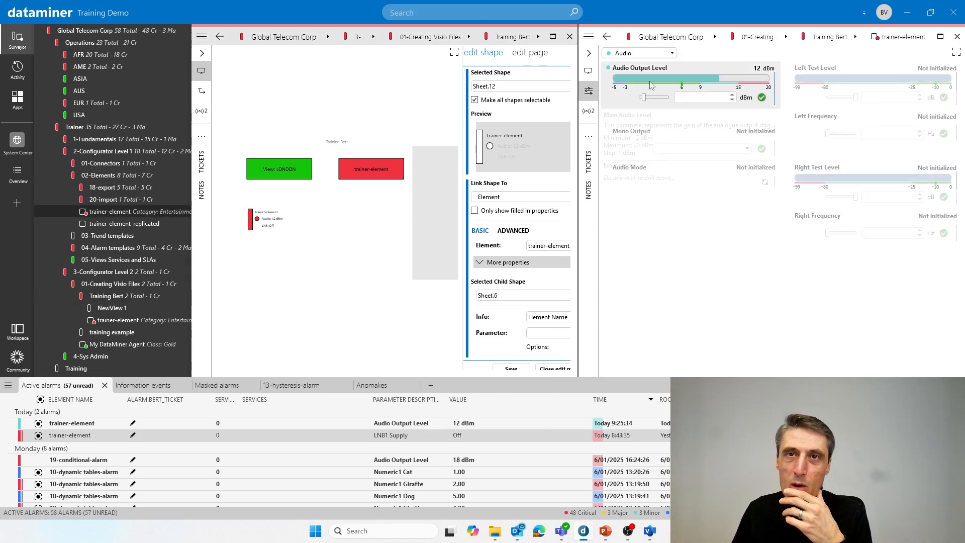
mouse_move(652, 83)
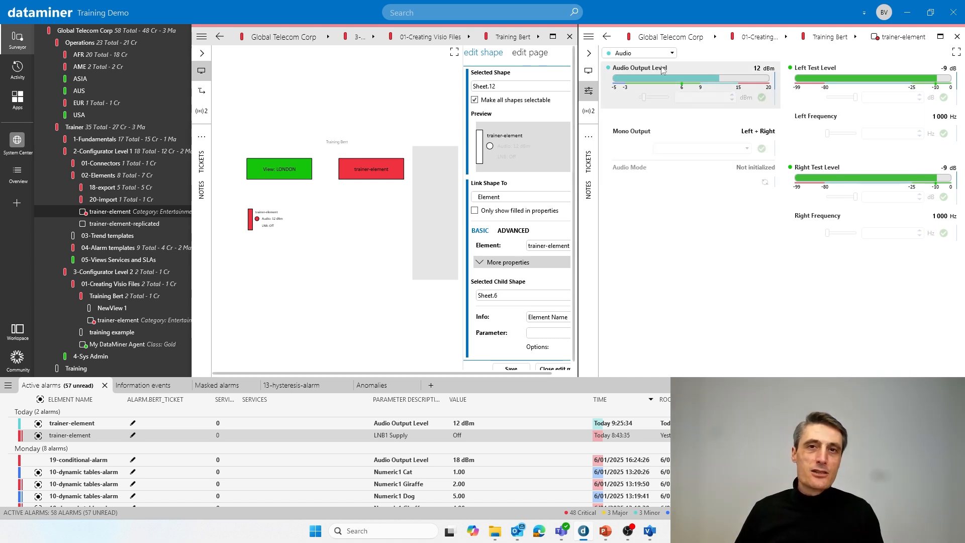
left_click(553, 36)
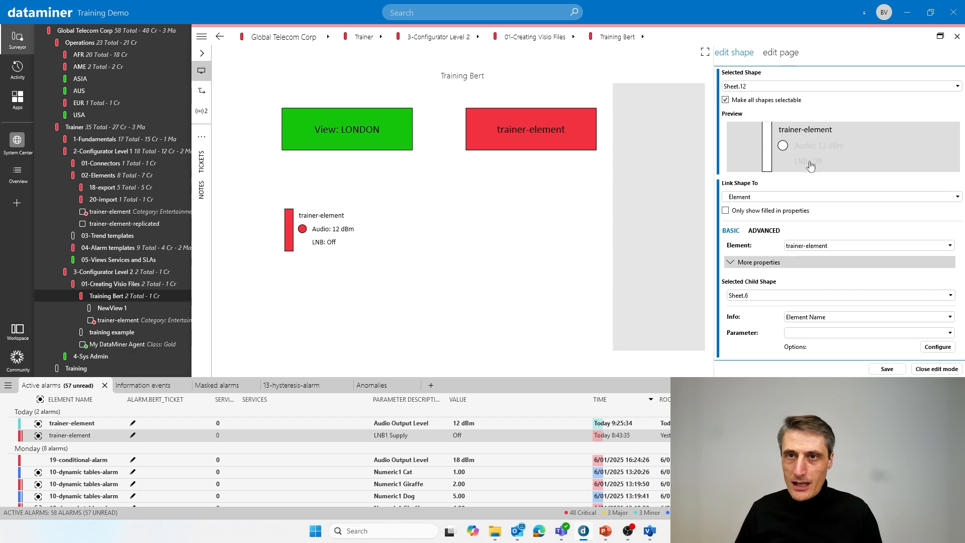
Step: Switch to Visio, widen the grey background rectangle to 290 mm so it lies behind all the shapes, and return to DataMiner
key("alt+Tab")
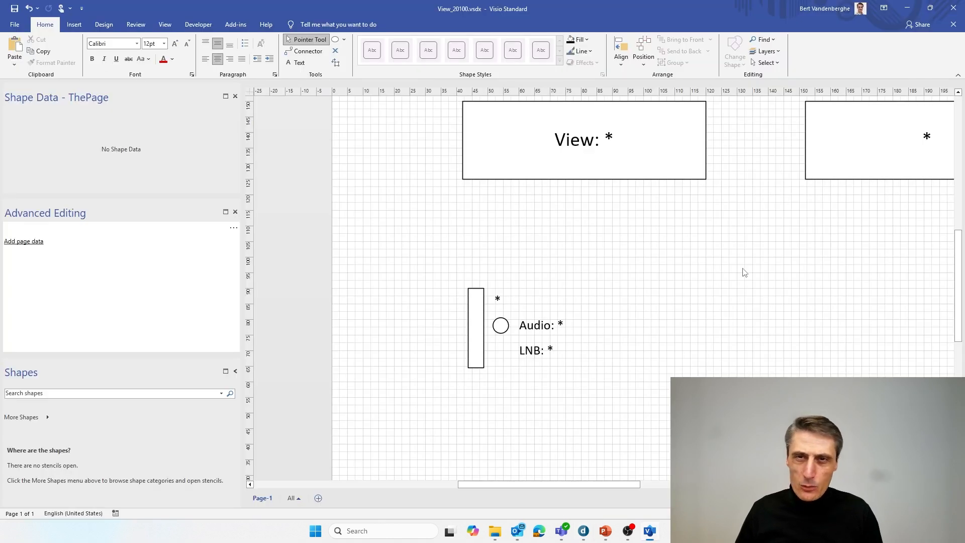
key("ctrl+shift+w")
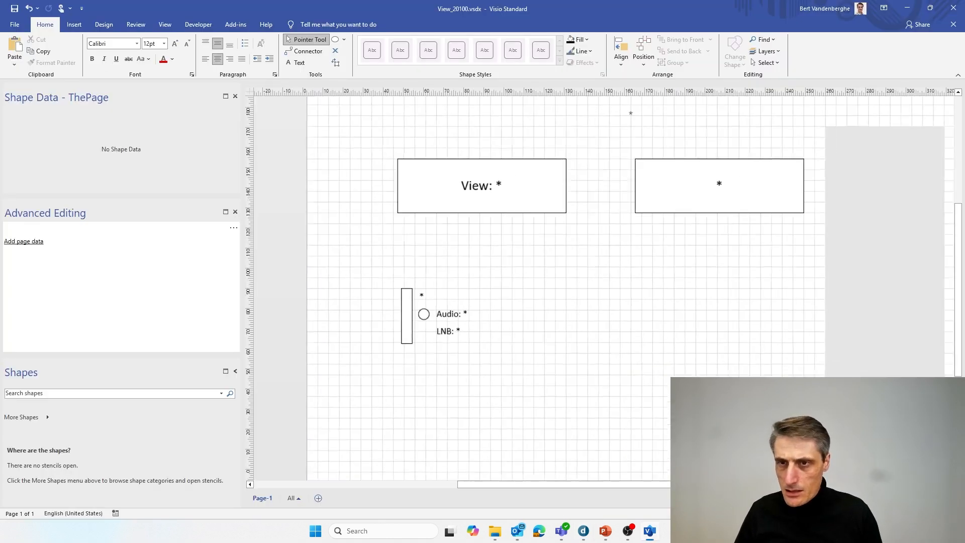
left_click(846, 316)
left_click_drag(775, 299, 313, 265)
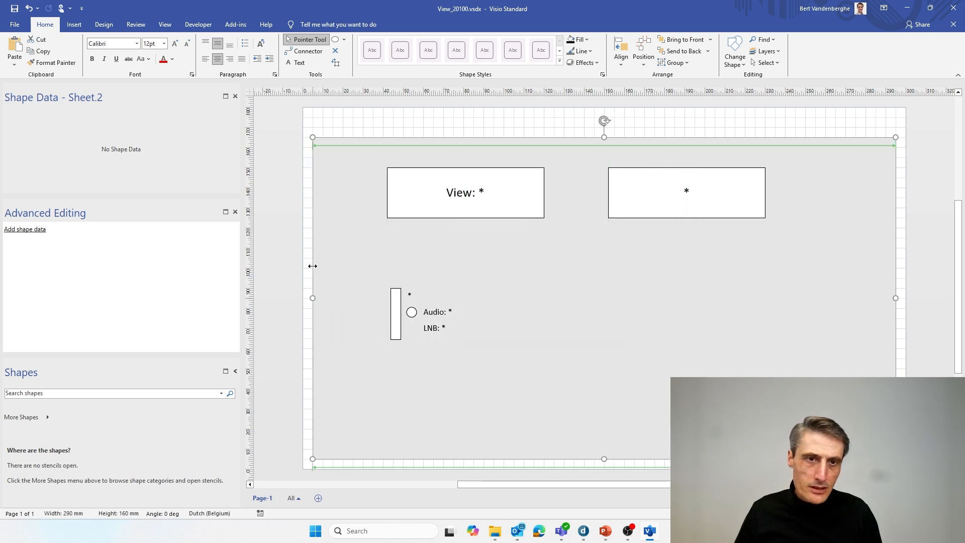
left_click(264, 268)
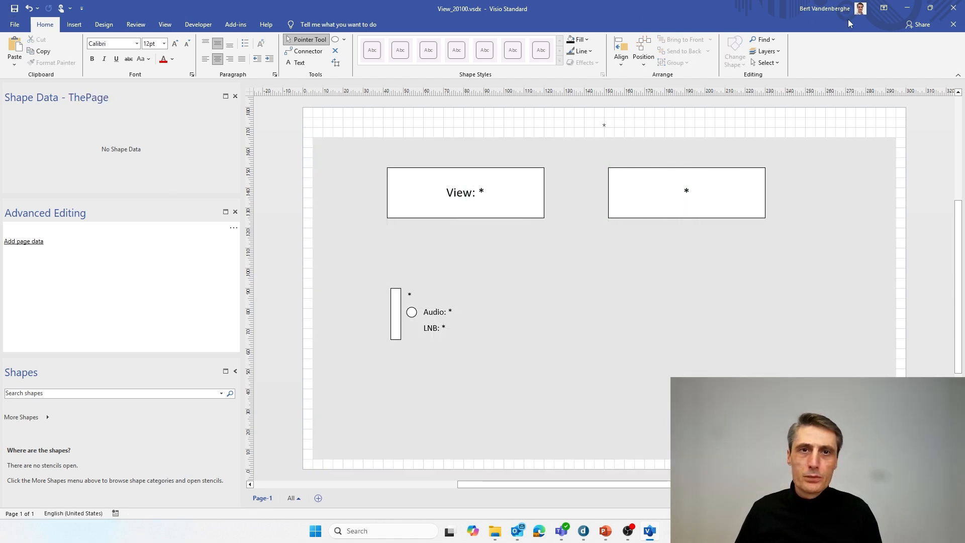
left_click(916, 13)
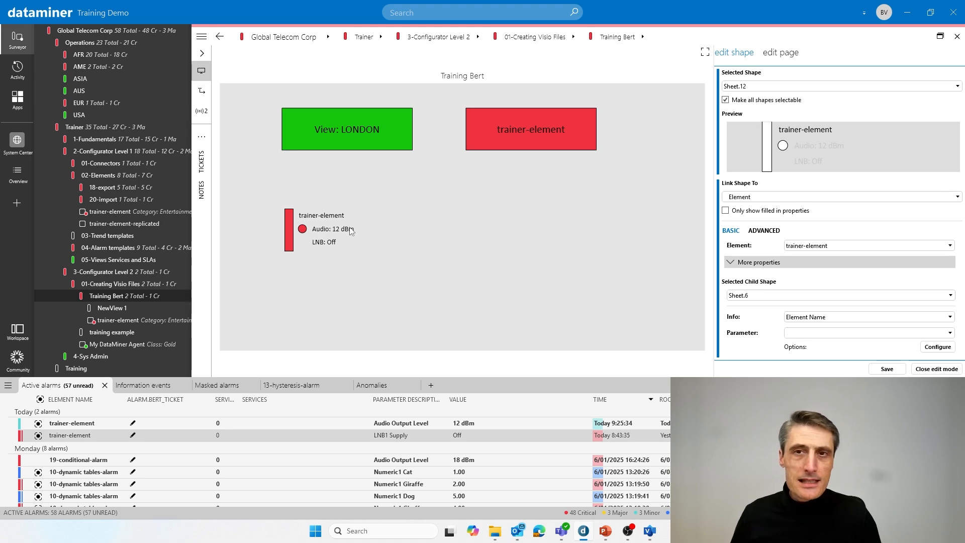
Step: Select child shape Sheet.14 in DataMiner, and check in Visio that this name belongs to the circle
left_click(768, 293)
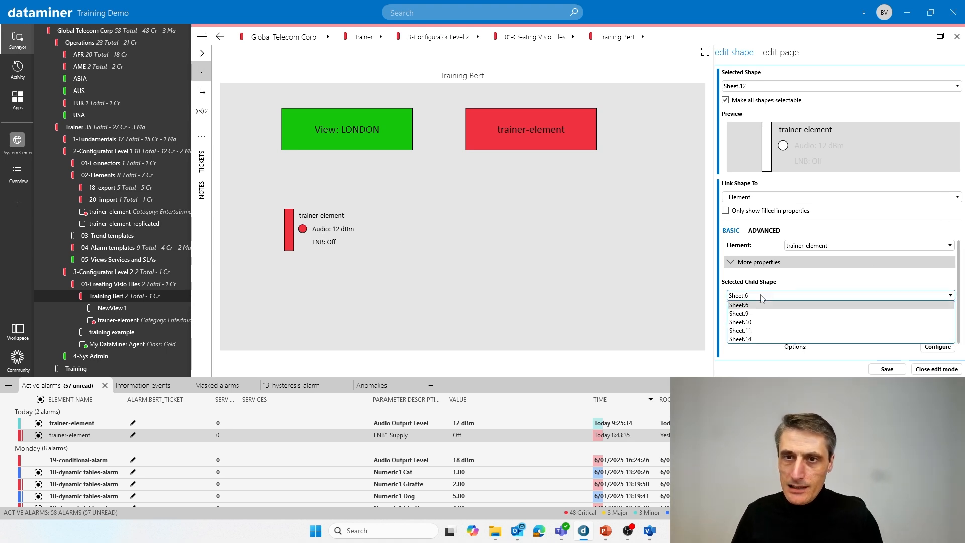
left_click(753, 342)
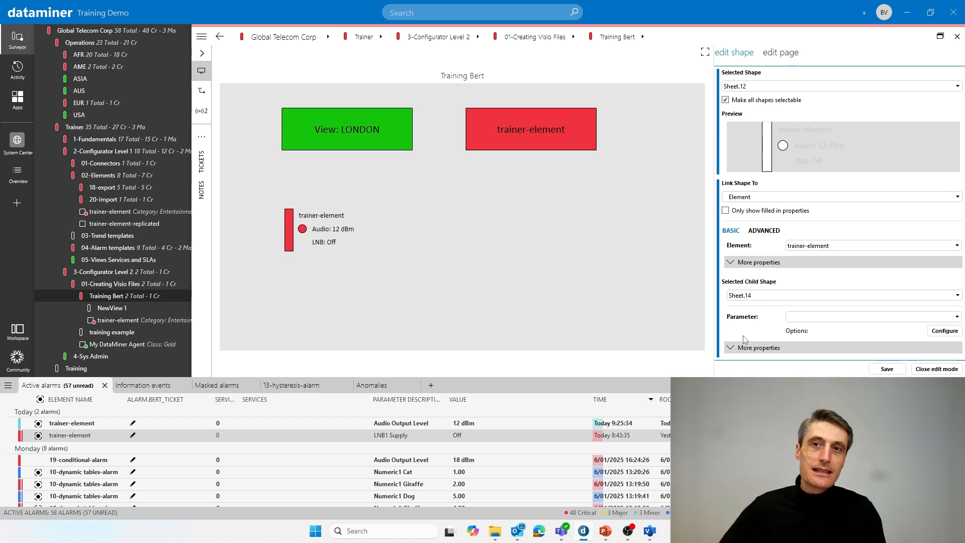
key("alt+Tab")
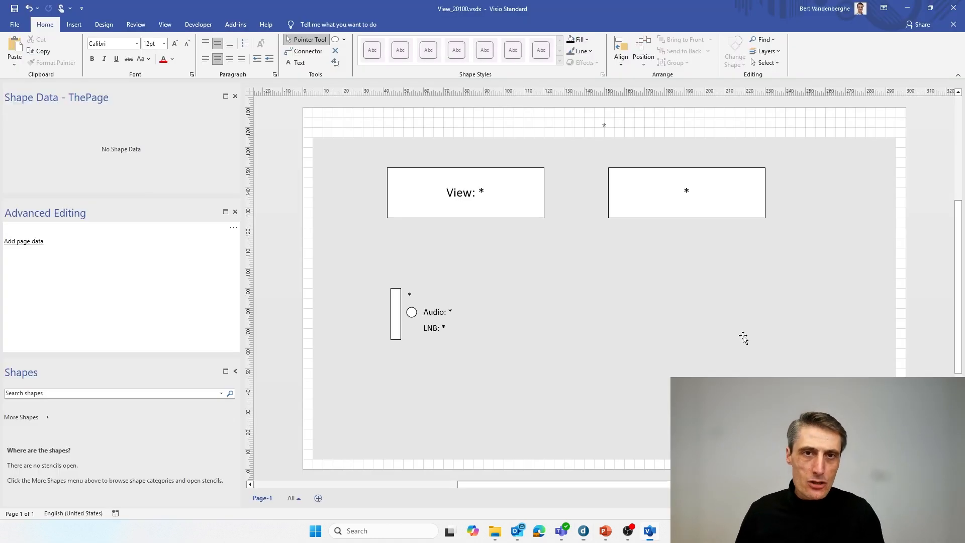
left_click(412, 314)
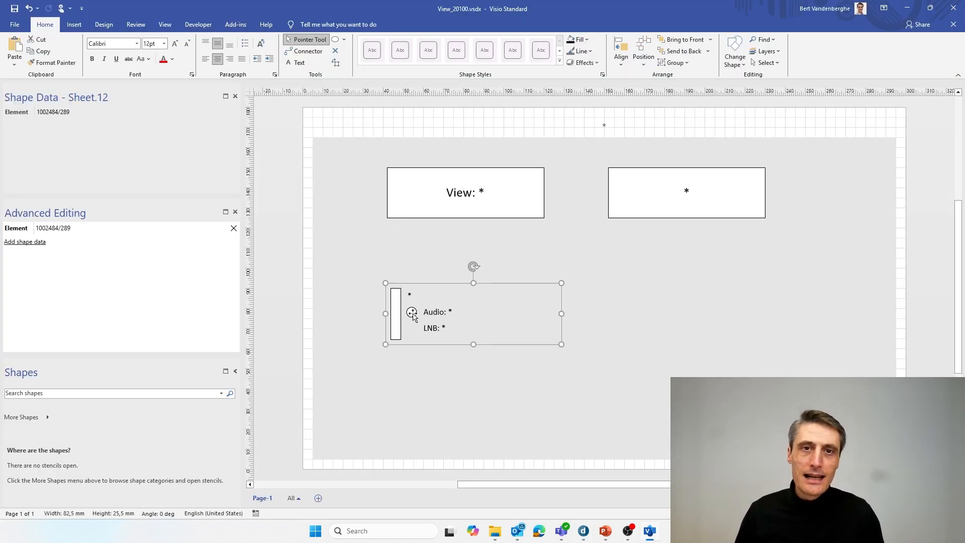
left_click(412, 313)
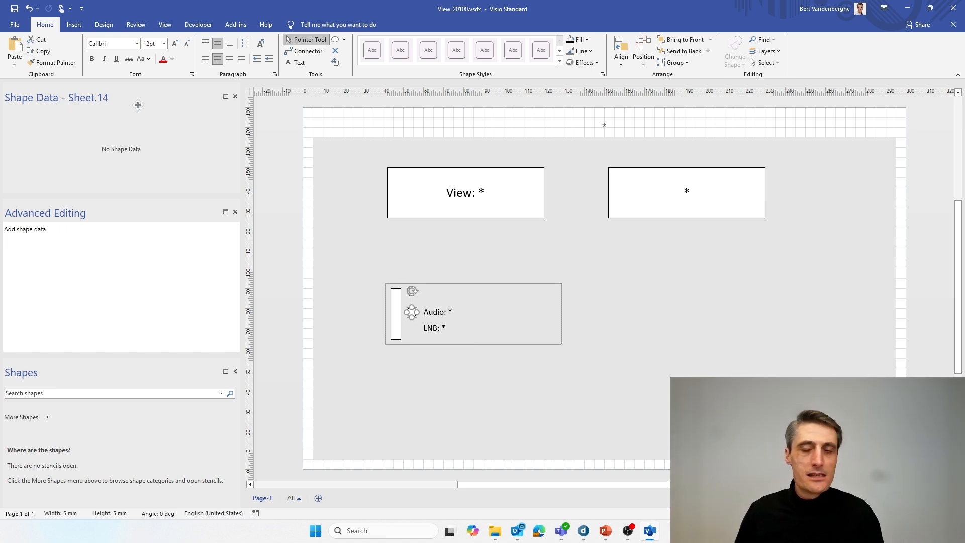
key("alt+Tab")
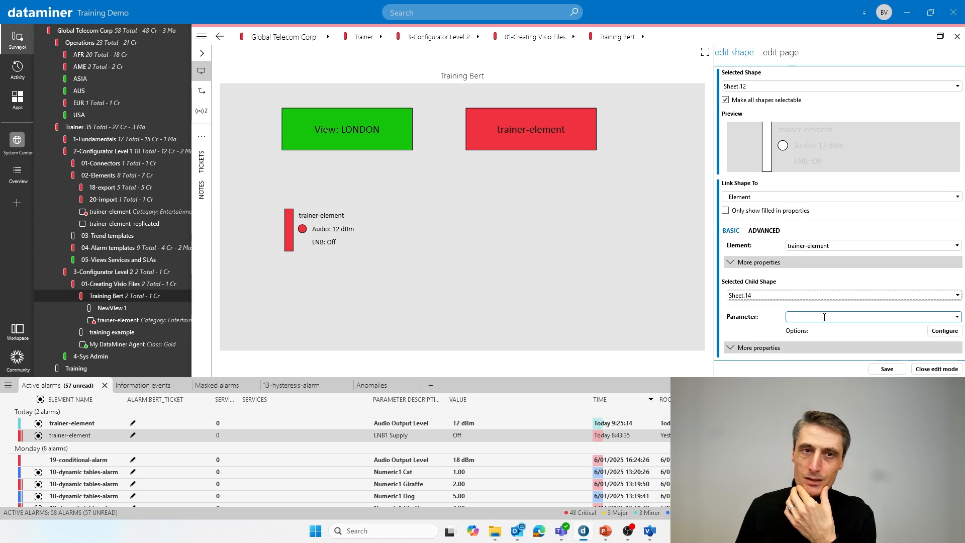
Step: Link Sheet.14 to the Audio Output Level parameter with the ALARM option and save the configuration
left_click(959, 320)
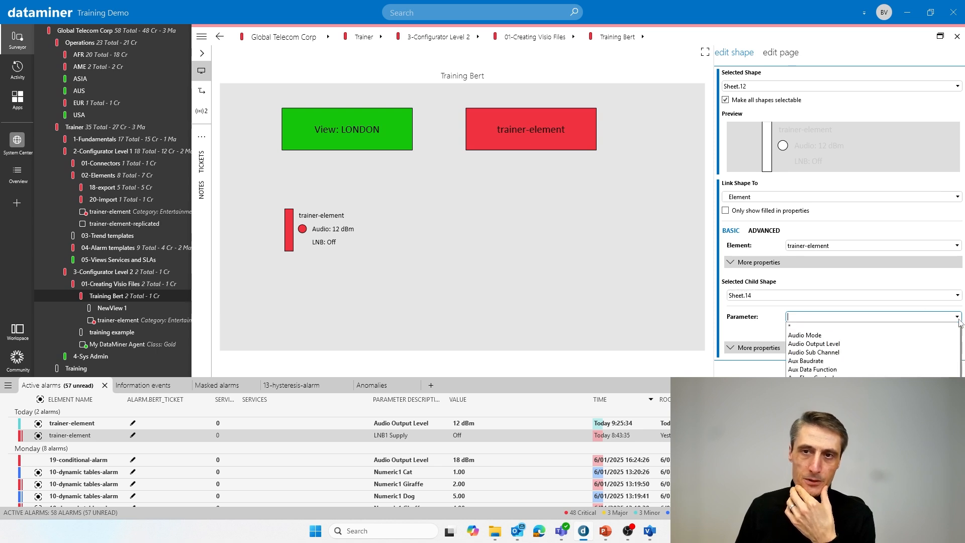
left_click(864, 343)
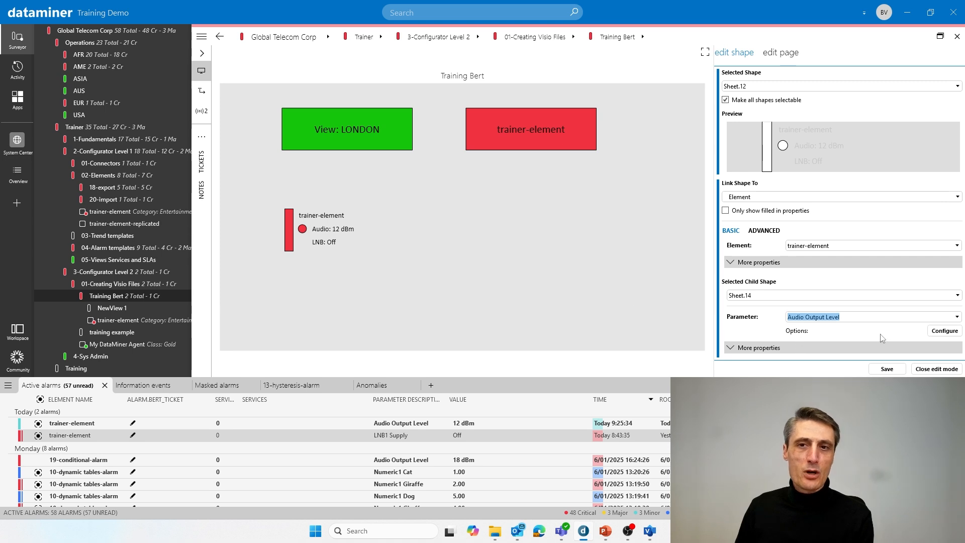
left_click(942, 332)
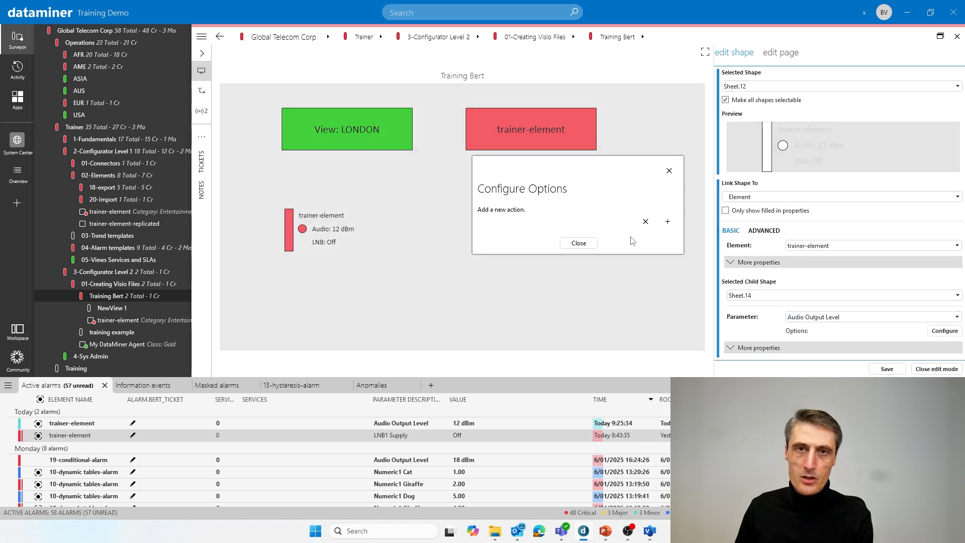
left_click(668, 223)
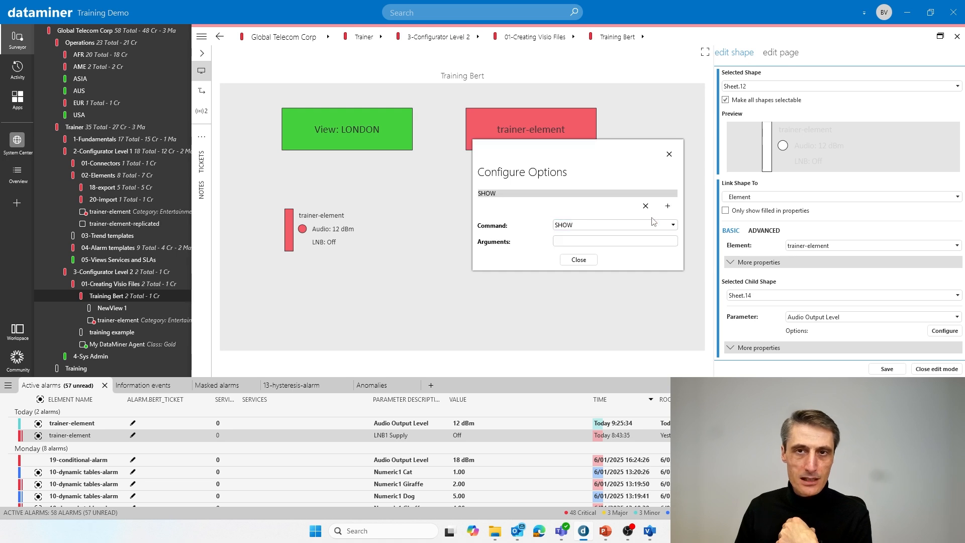
left_click(622, 225)
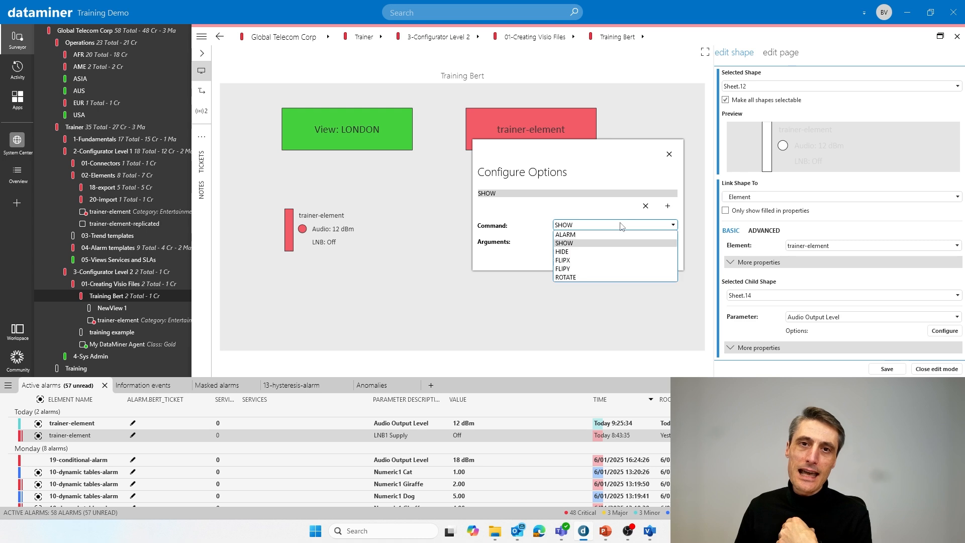
left_click(581, 235)
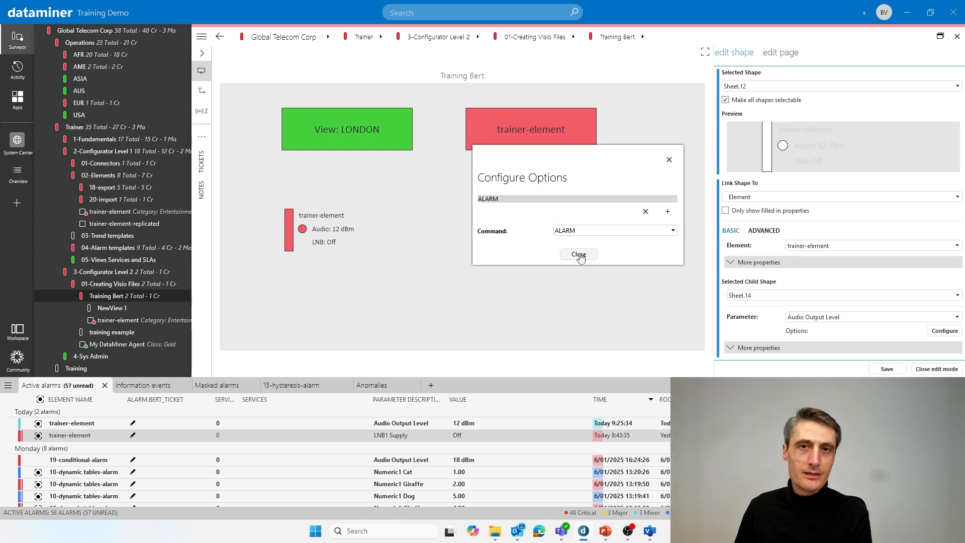
left_click(579, 254)
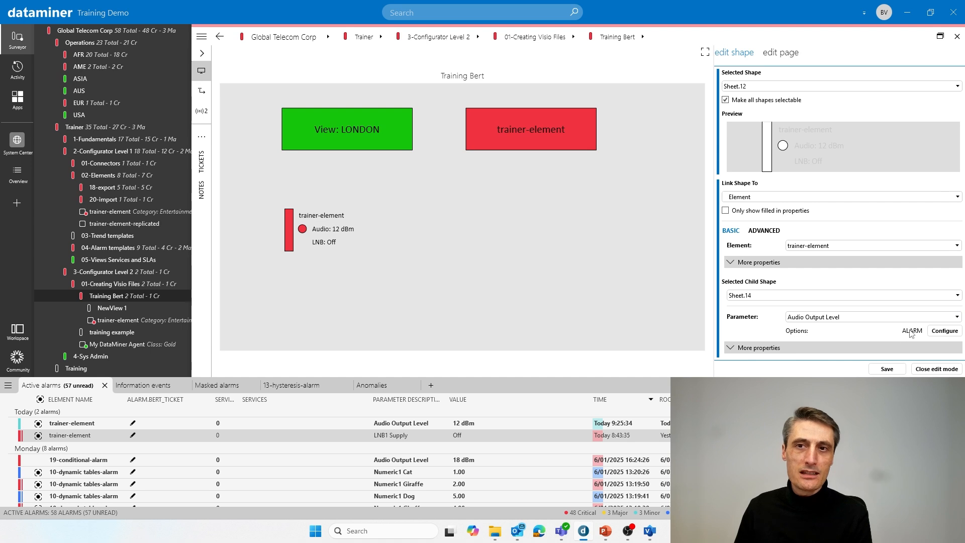
left_click(887, 369)
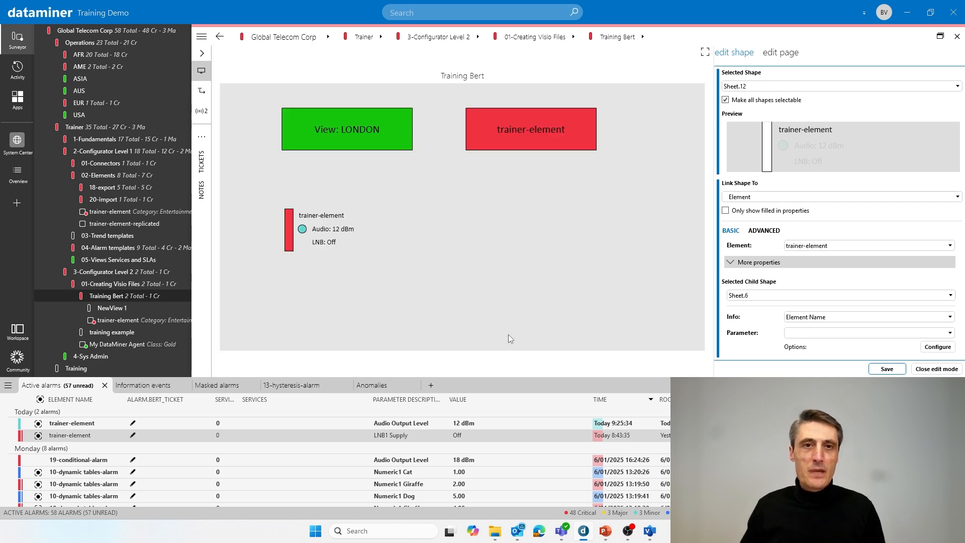
Step: Review the parameter and option of child shape Sheet.14 in DataMiner, and its shape data in Visio
left_click(785, 296)
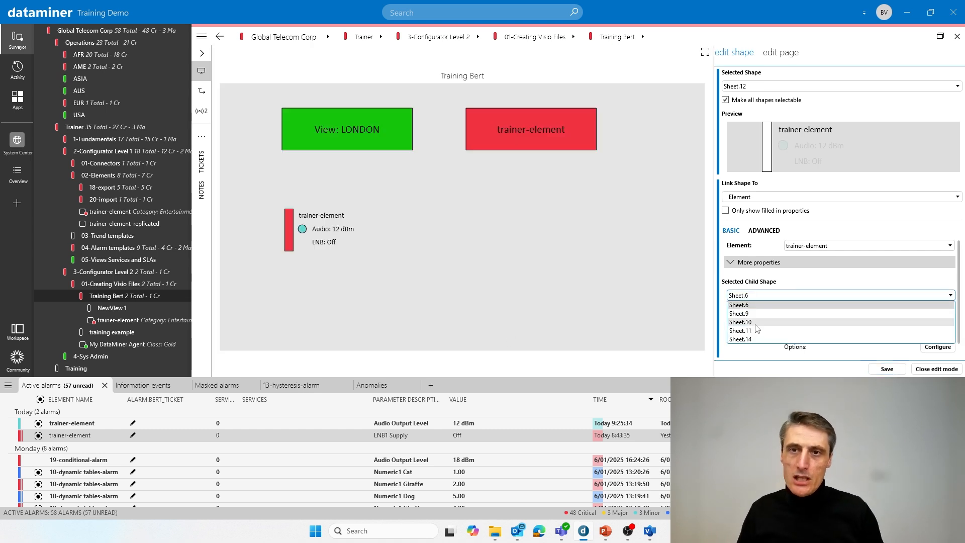
left_click(742, 340)
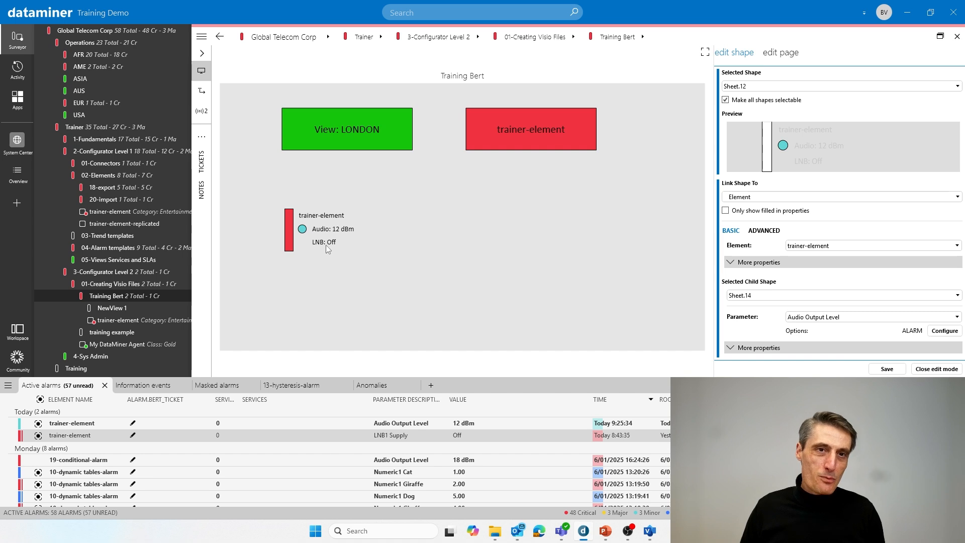
key("alt+Tab")
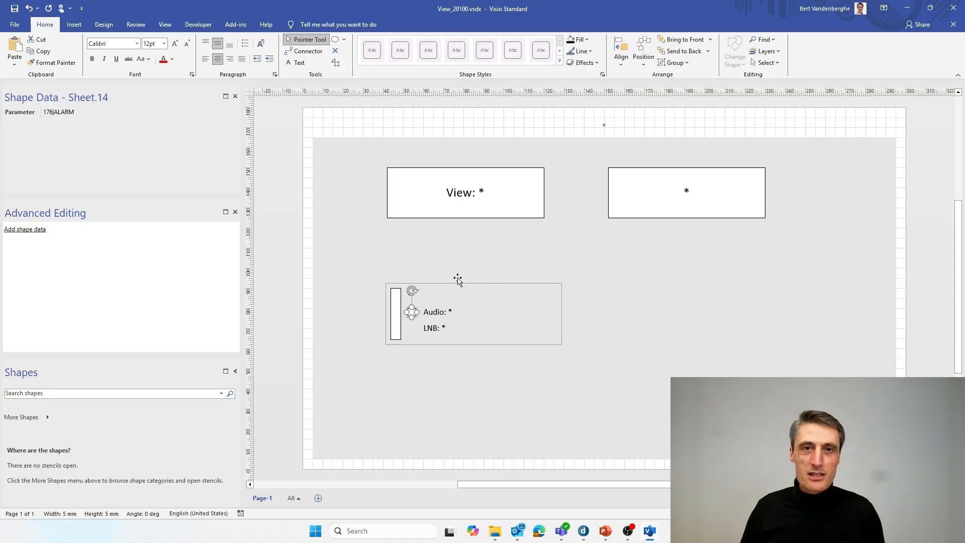
Step: Open the grouped shape containing the Audio and LNB texts in its own group editing window
left_click(469, 256)
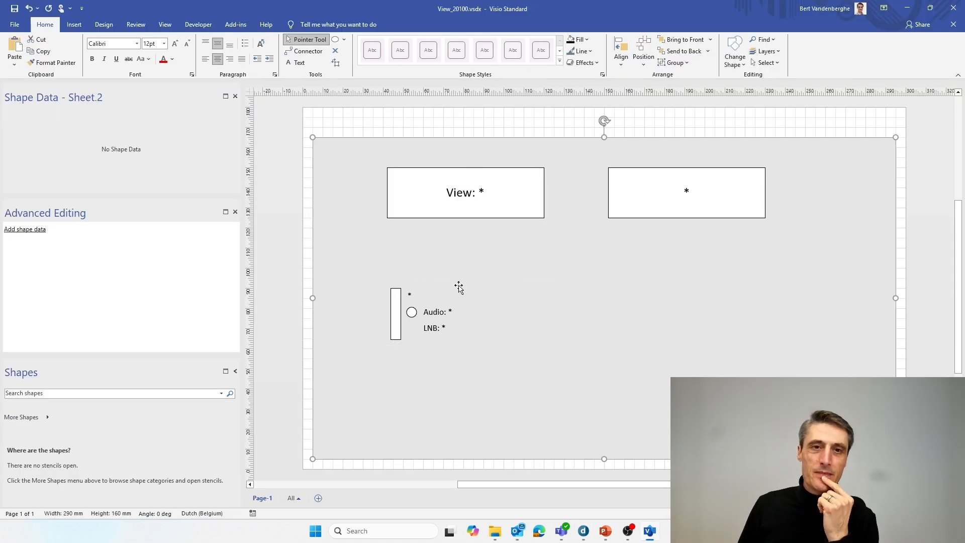
right_click(395, 313)
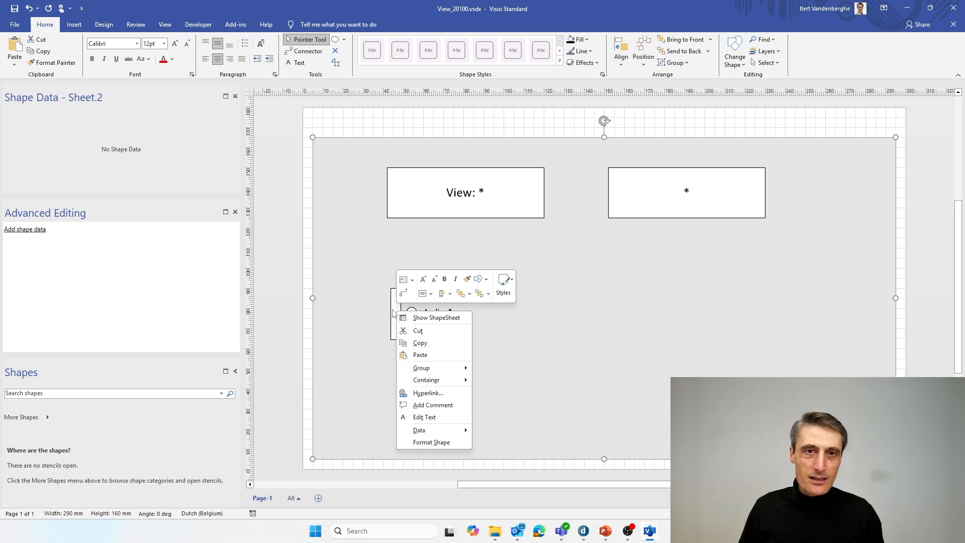
left_click(394, 313)
left_click(392, 313)
right_click(395, 311)
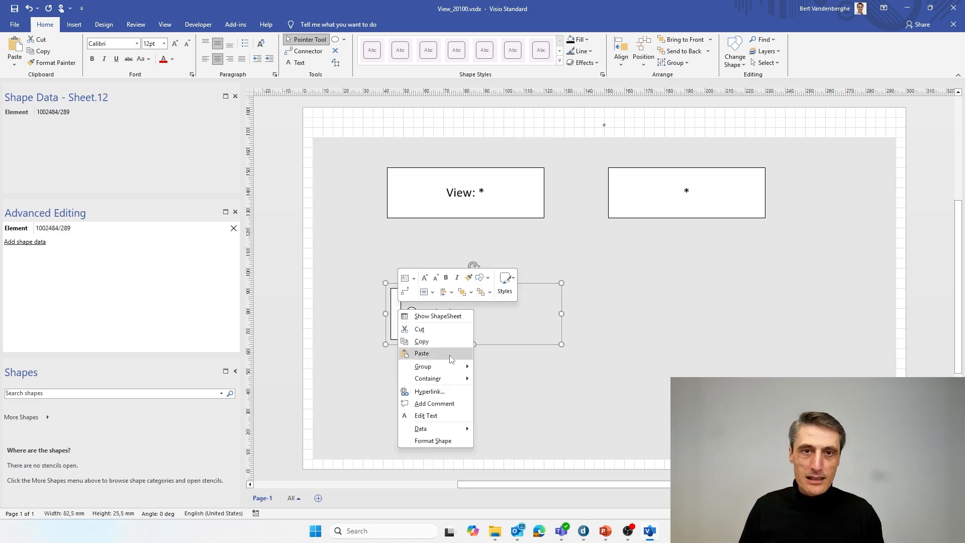
mouse_move(445, 366)
left_click(495, 393)
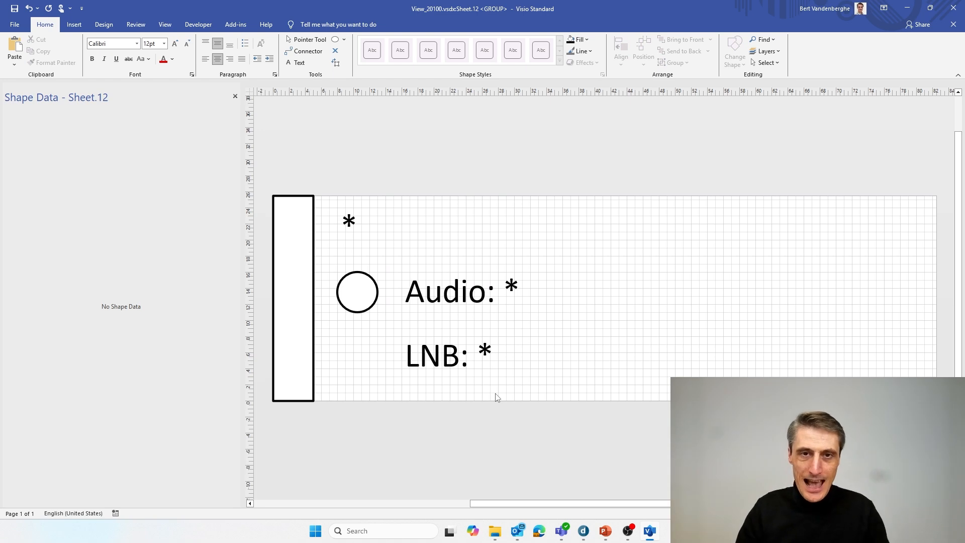
Step: Draw a small circle about 3 mm in diameter beside the LNB text, below the audio circle
left_click(424, 354)
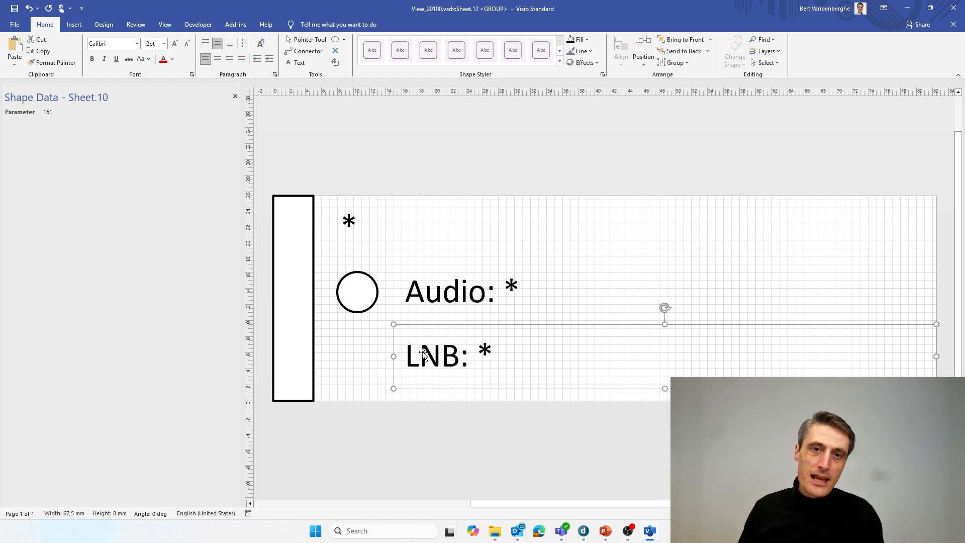
left_click(358, 355)
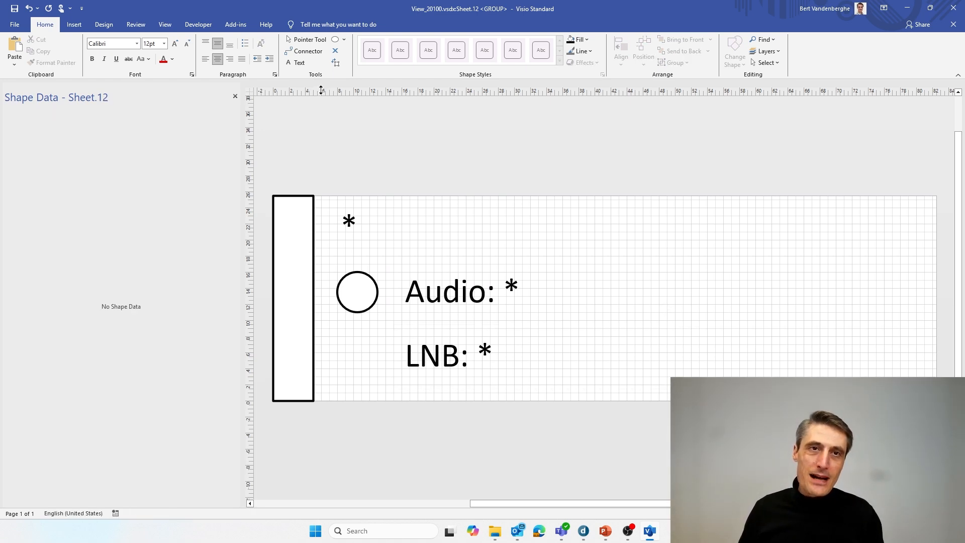
left_click(334, 40)
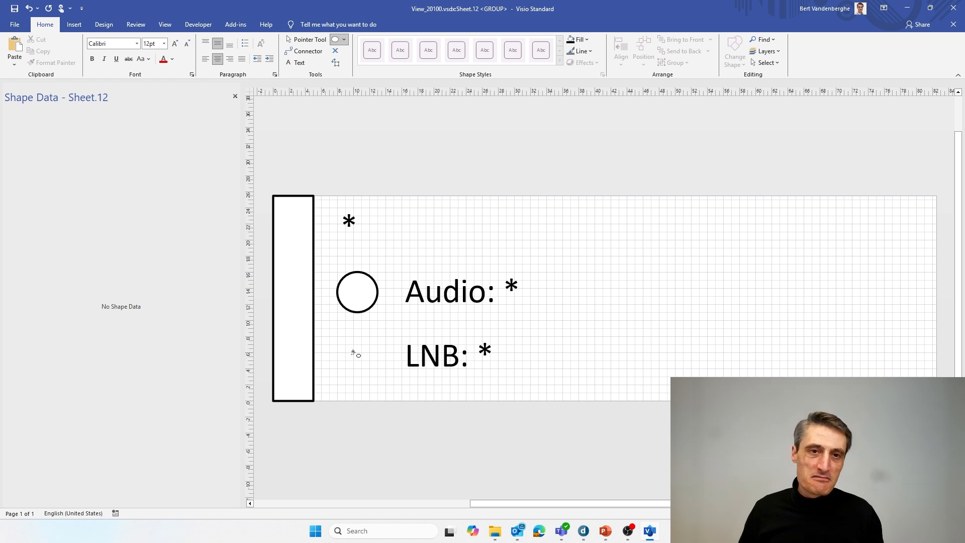
left_click_drag(345, 341, 369, 363)
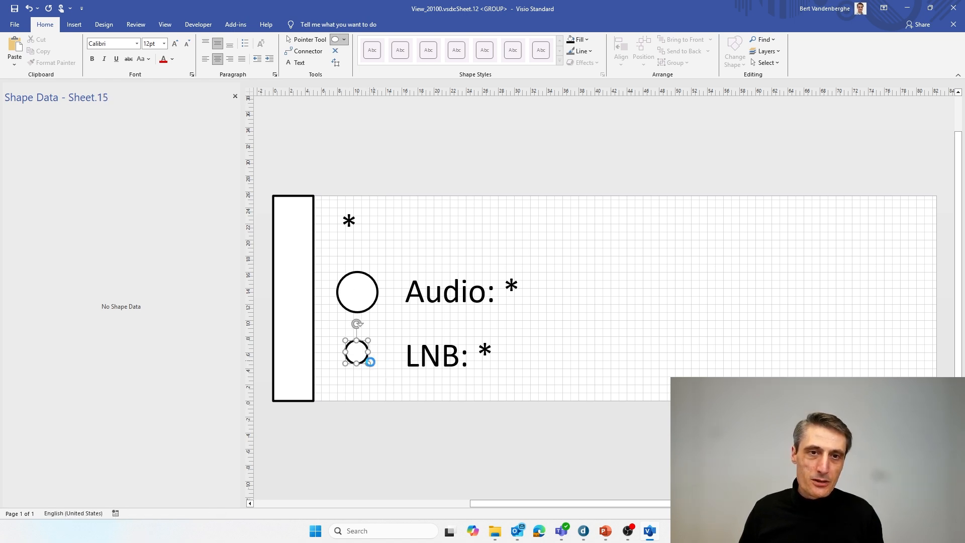
key("Escape")
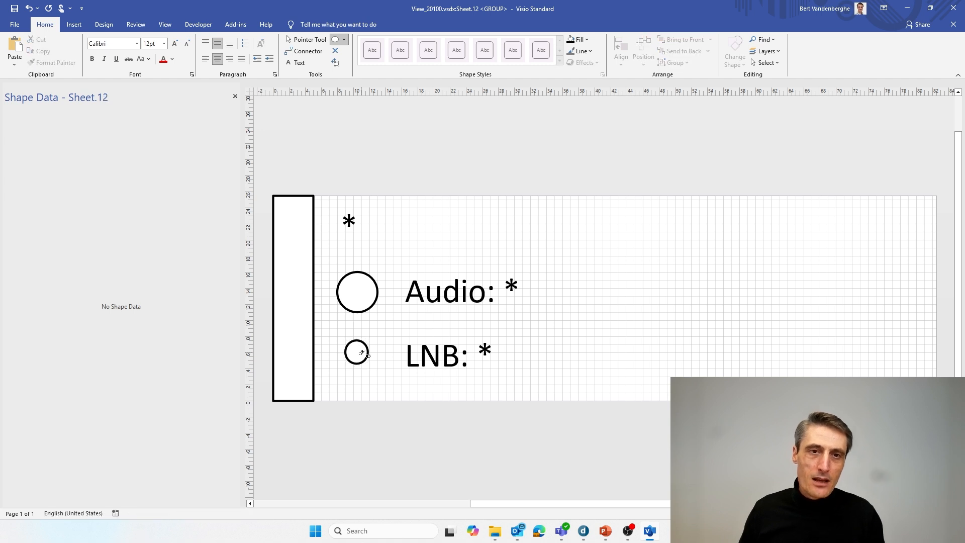
Step: Give the small LNB circle a dark grey fill and a 3 pt outline, and close the group editing window
left_click(357, 351)
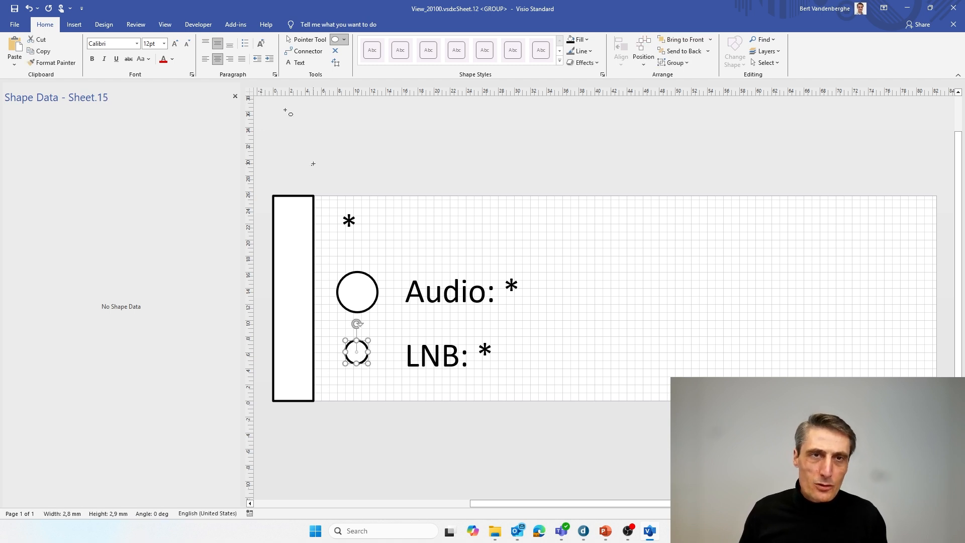
left_click(587, 40)
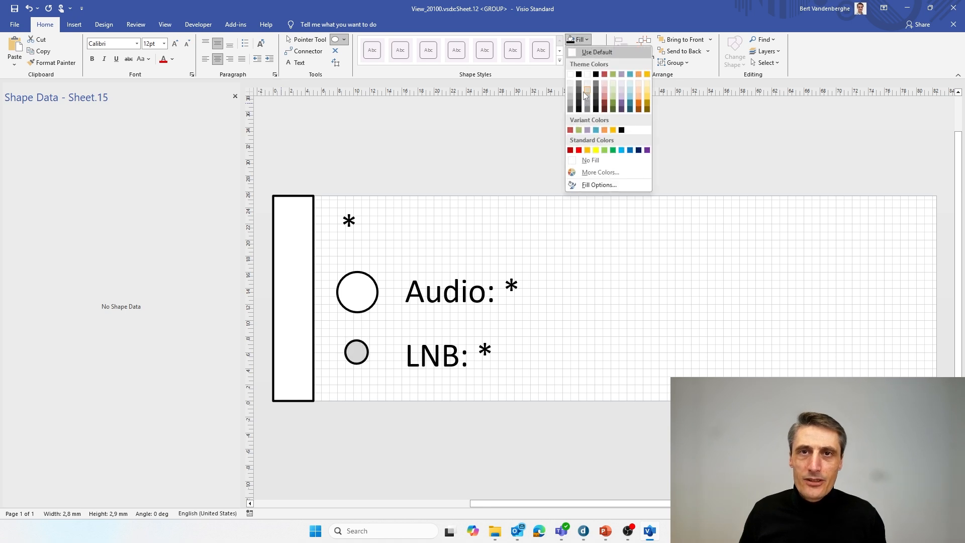
left_click(571, 109)
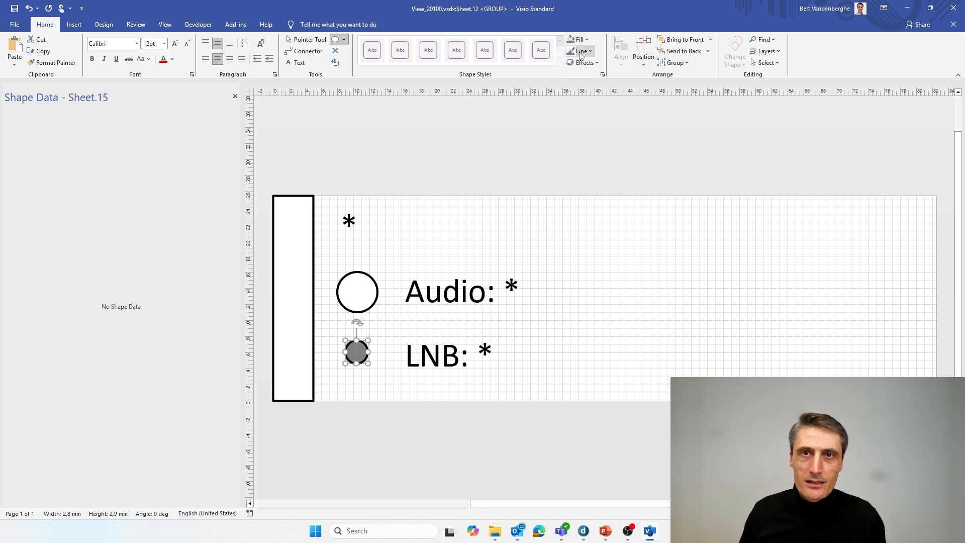
left_click(586, 39)
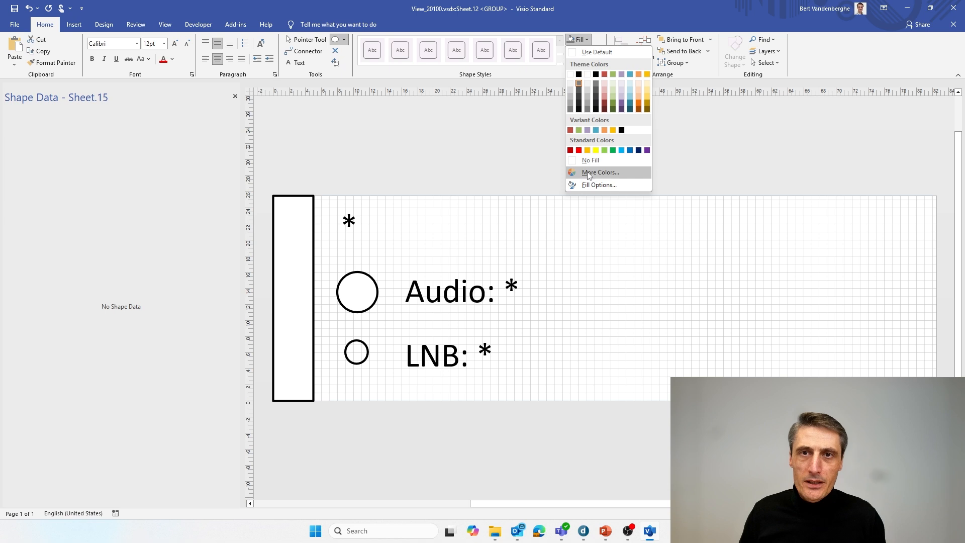
left_click(587, 26)
left_click(582, 51)
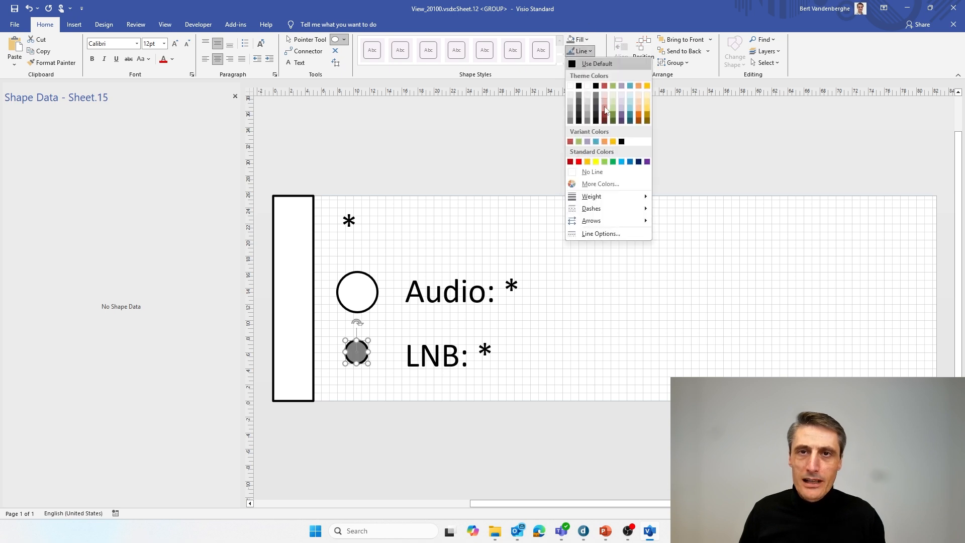
mouse_move(596, 196)
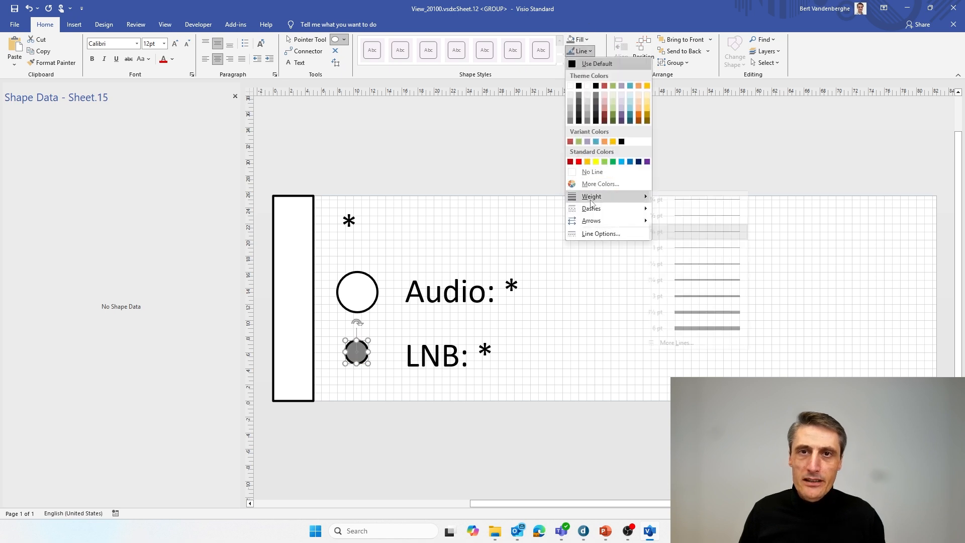
left_click(690, 298)
left_click(547, 169)
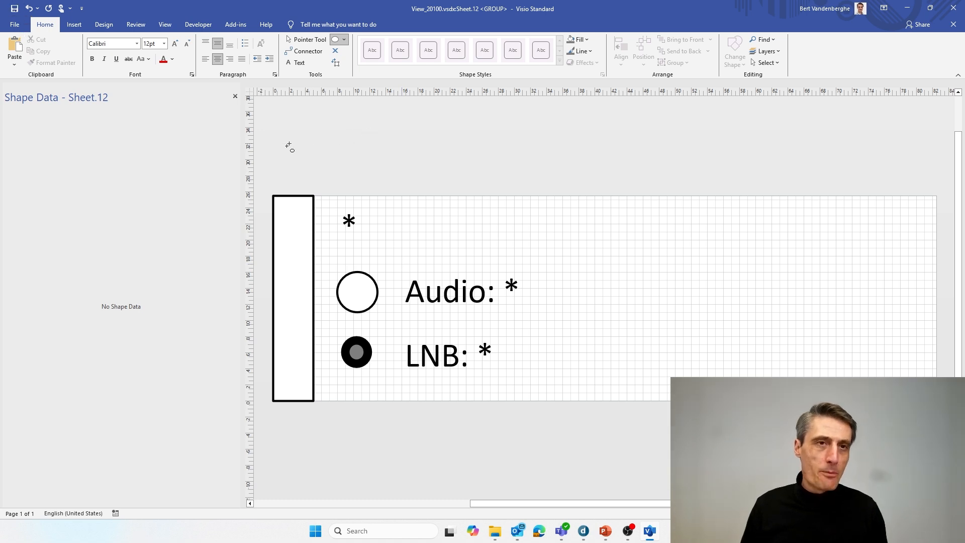
left_click(952, 28)
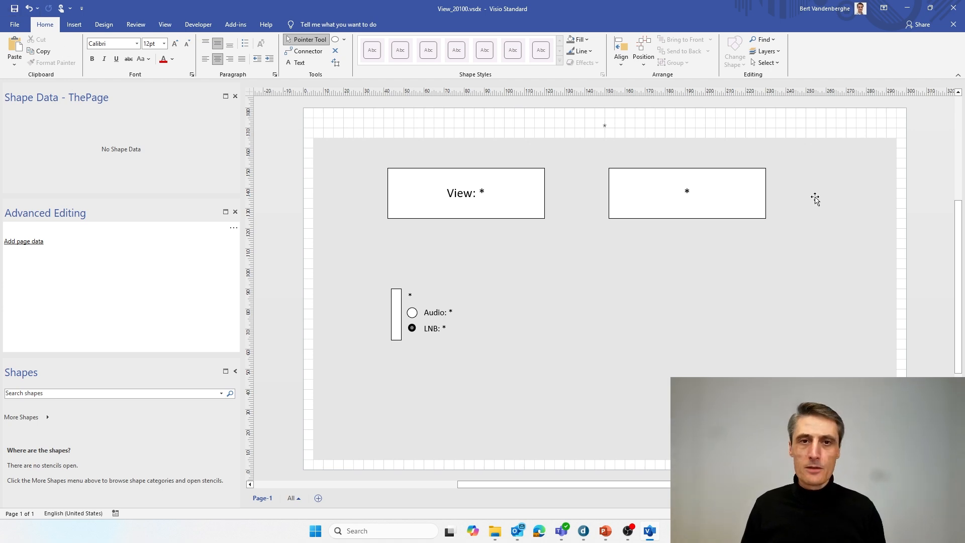
Step: Switch to DataMiner, select child shape Sheet.15, and check in Visio that this name belongs to the small LNB circle
key("alt+Tab")
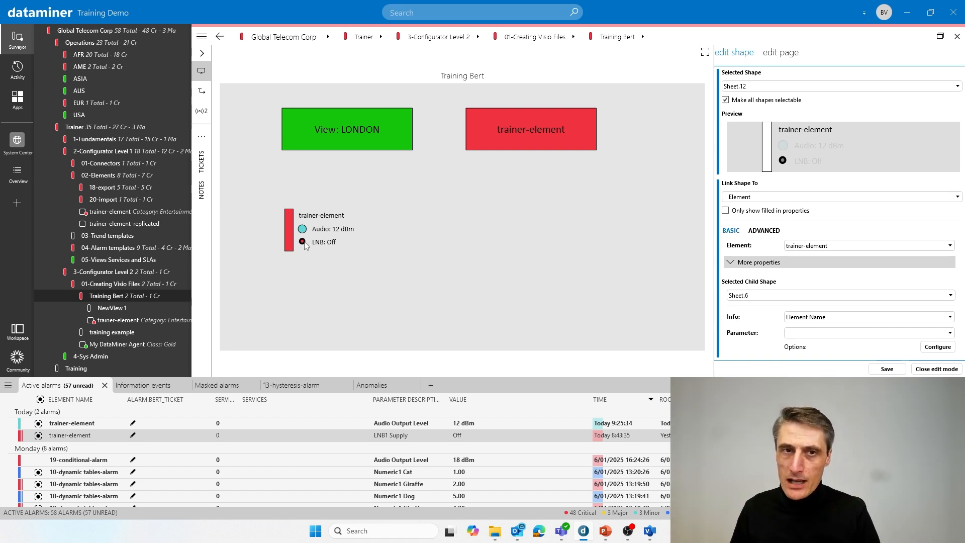
left_click(764, 297)
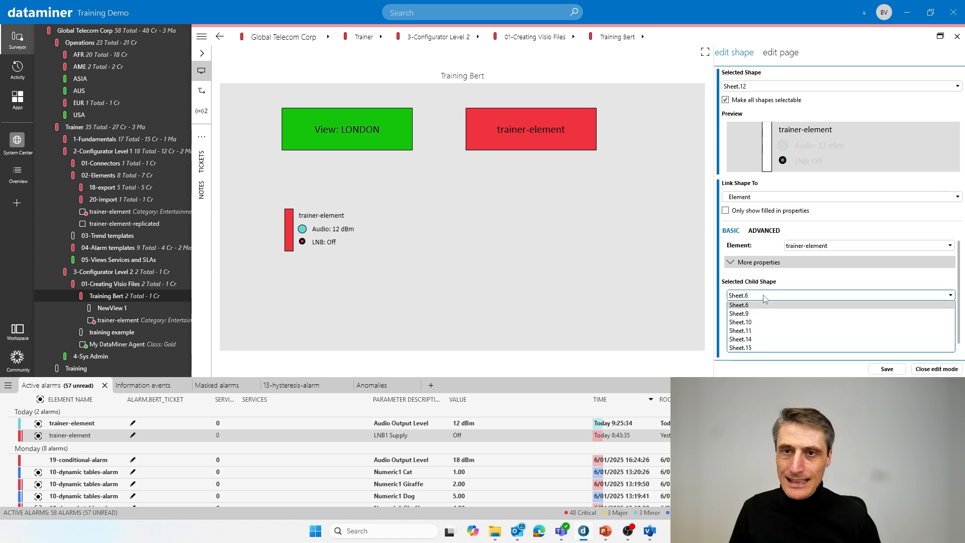
left_click(741, 348)
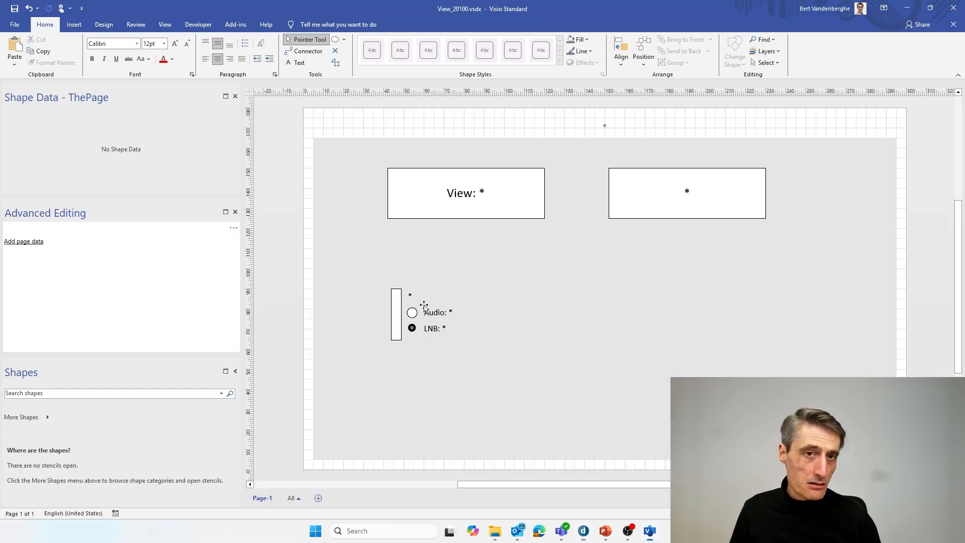
left_click(411, 330)
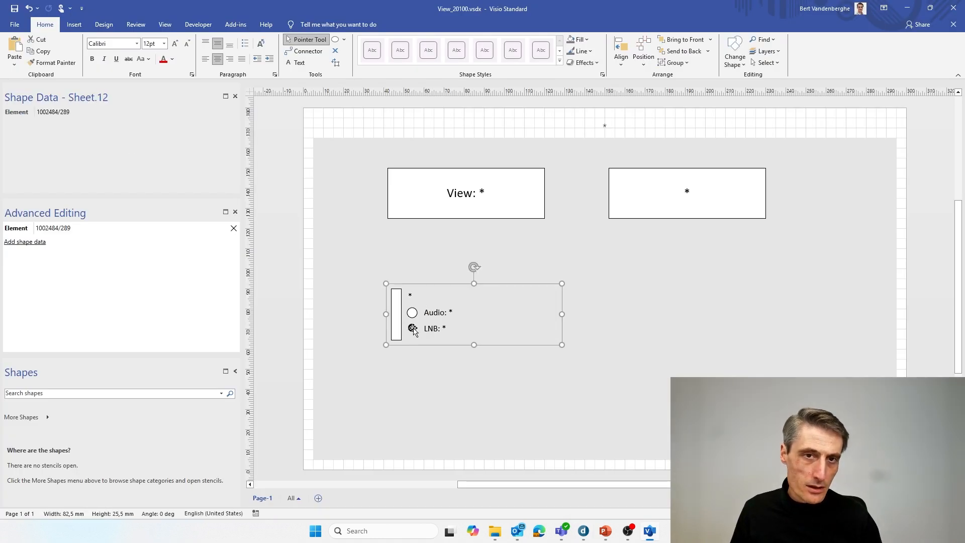
left_click(411, 329)
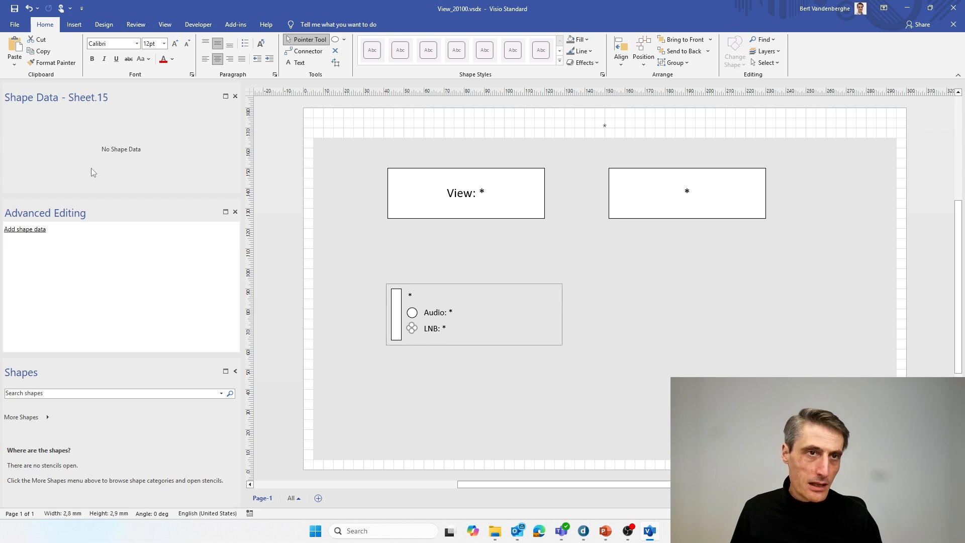
left_click(326, 211)
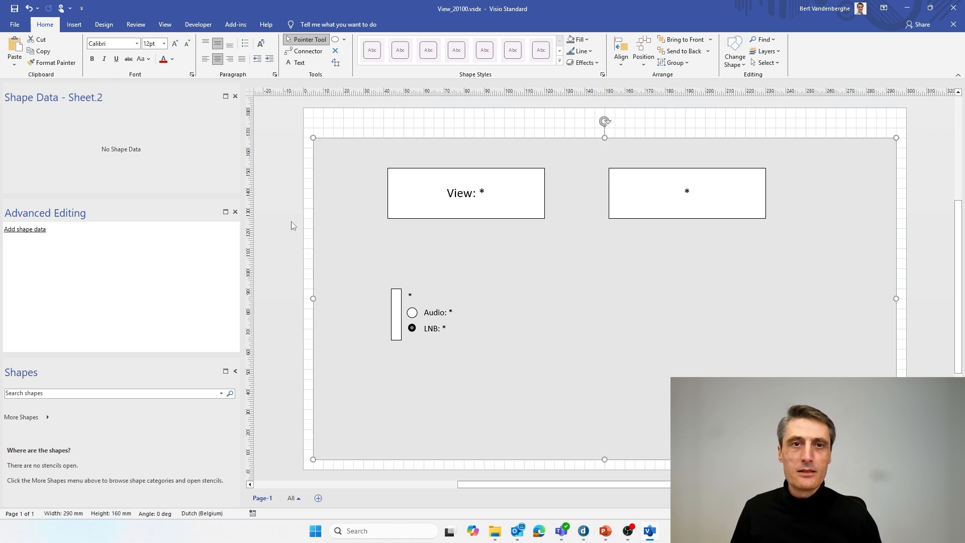
left_click(292, 225)
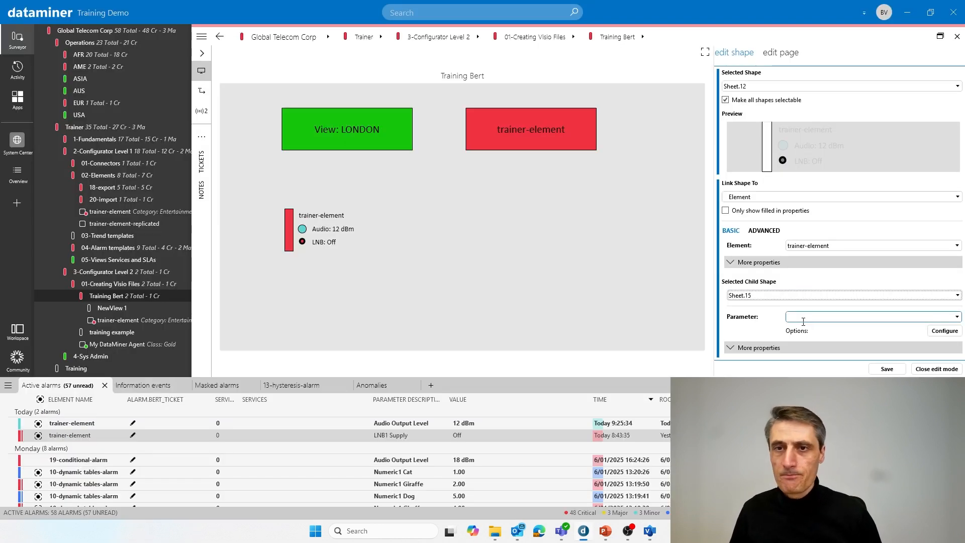
Step: Link child shape Sheet.15 to the LNB1 Supply parameter in DataMiner
left_click(813, 316)
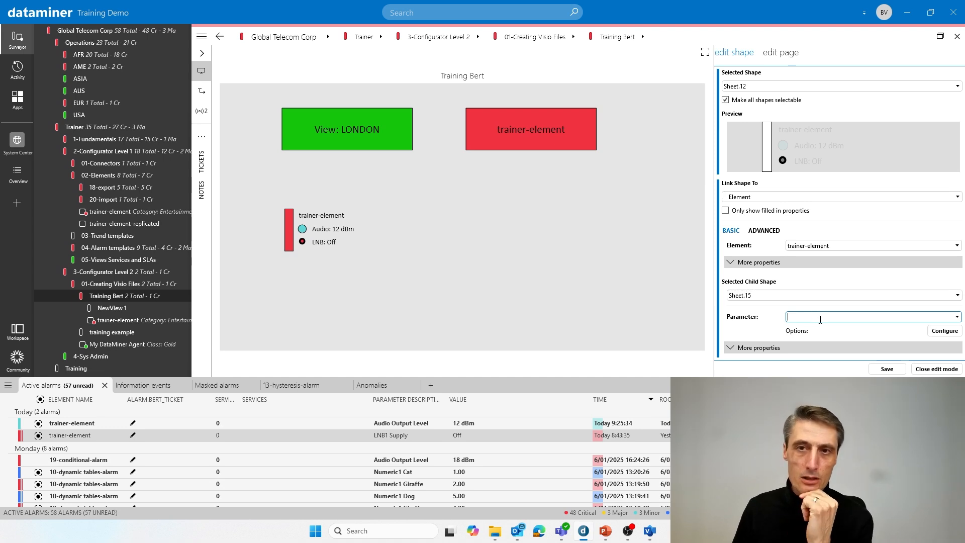
left_click(956, 317)
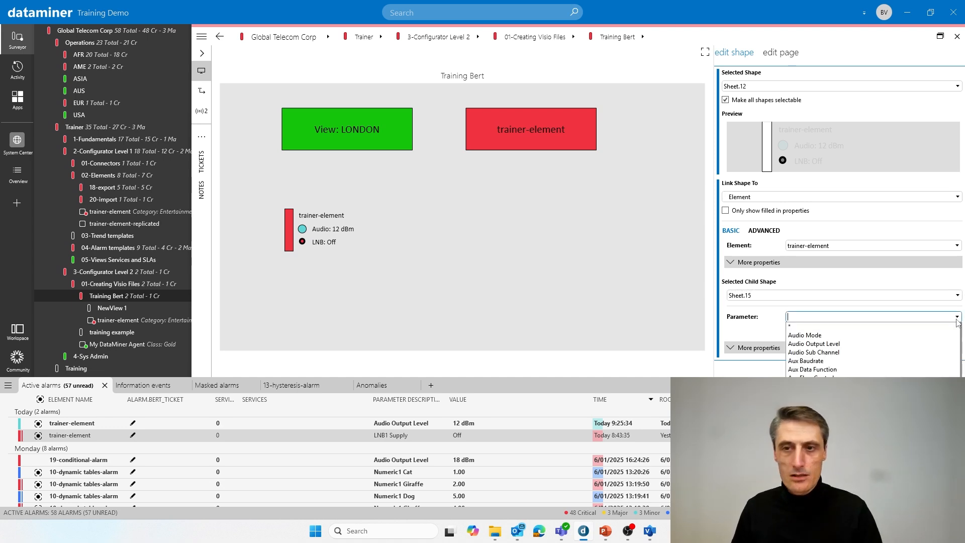
type("Left Frequency")
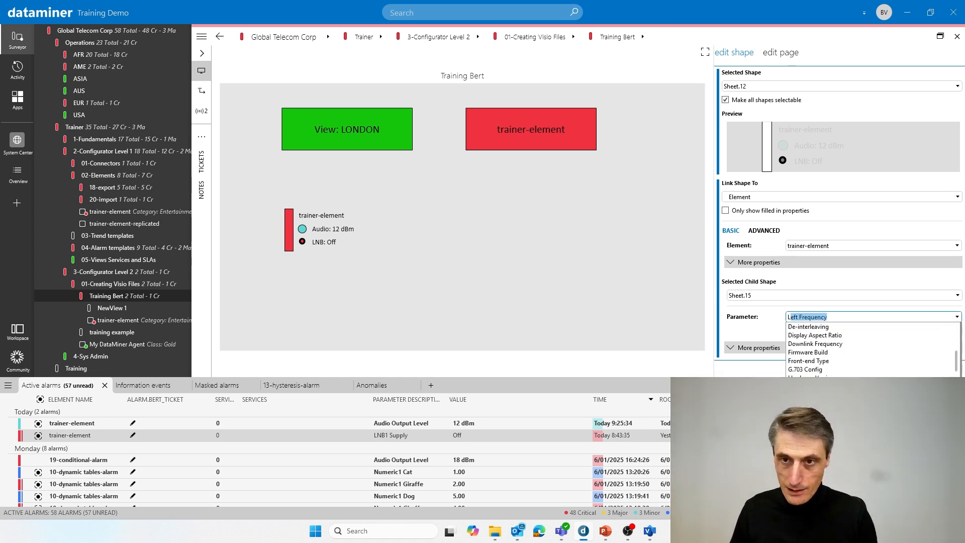
left_click(809, 421)
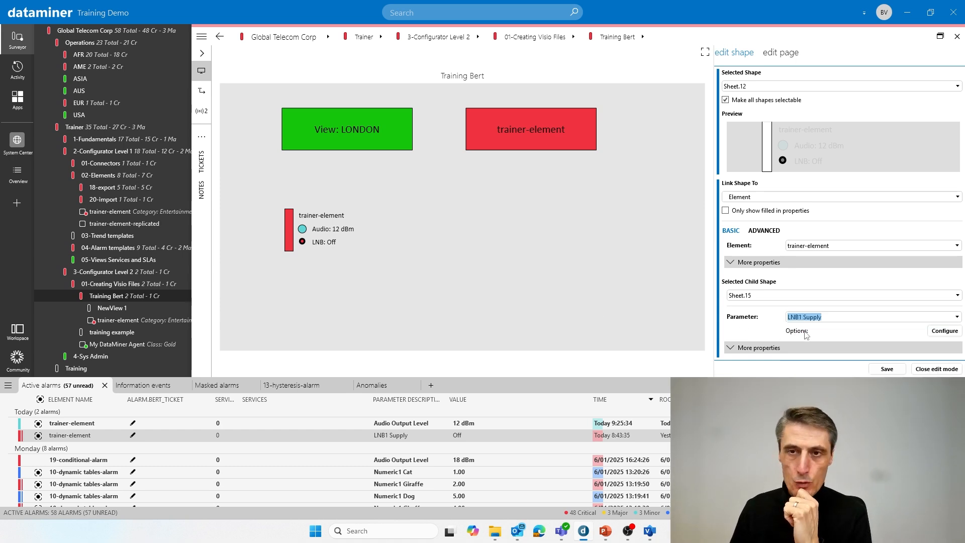
Step: Add a SHOW option with argument On to Sheet.15's parameter link, and reopen the options to review them
left_click(933, 334)
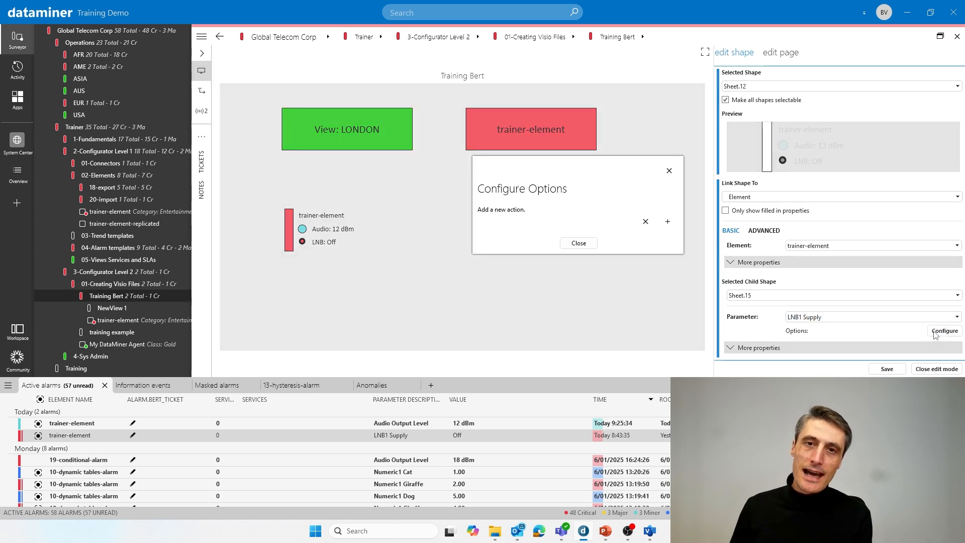
left_click(667, 223)
left_click(667, 225)
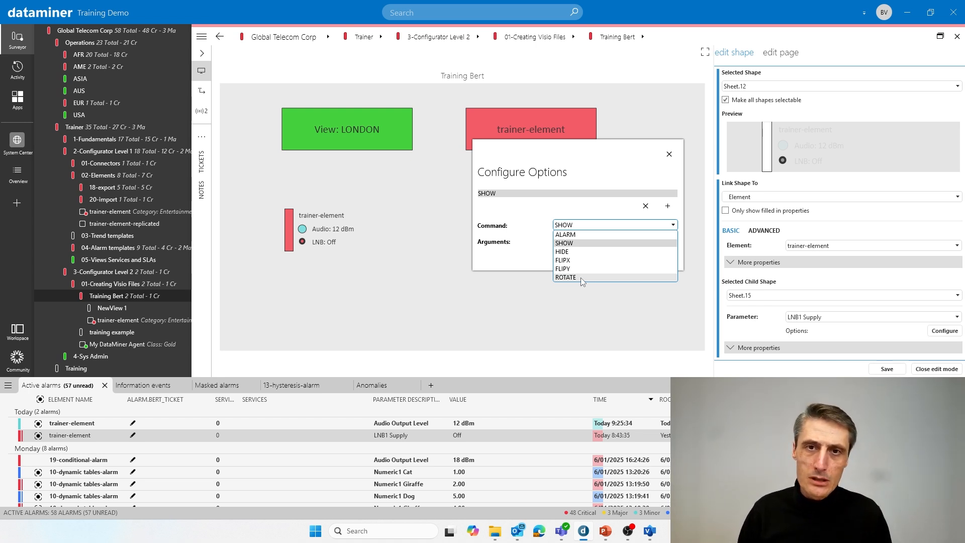
left_click(575, 243)
left_click(575, 243)
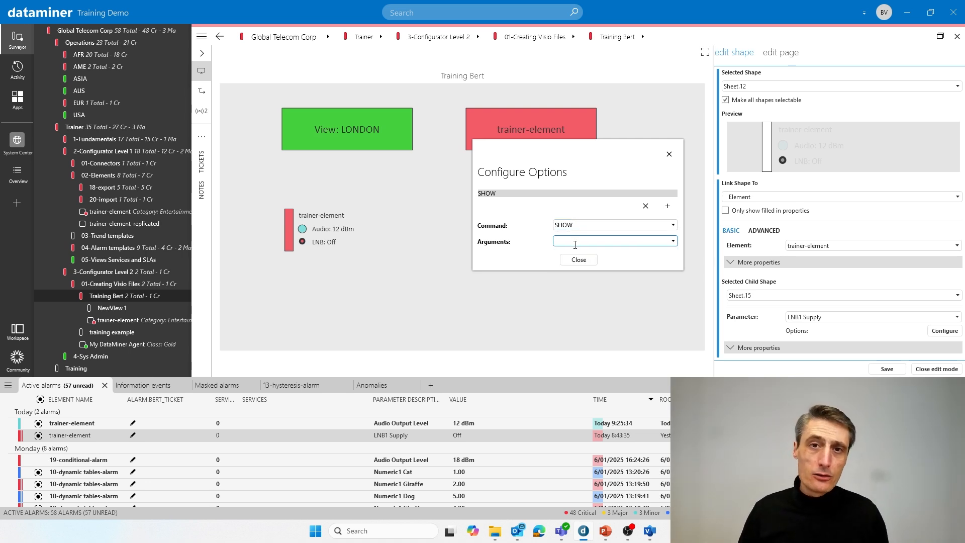
left_click(673, 240)
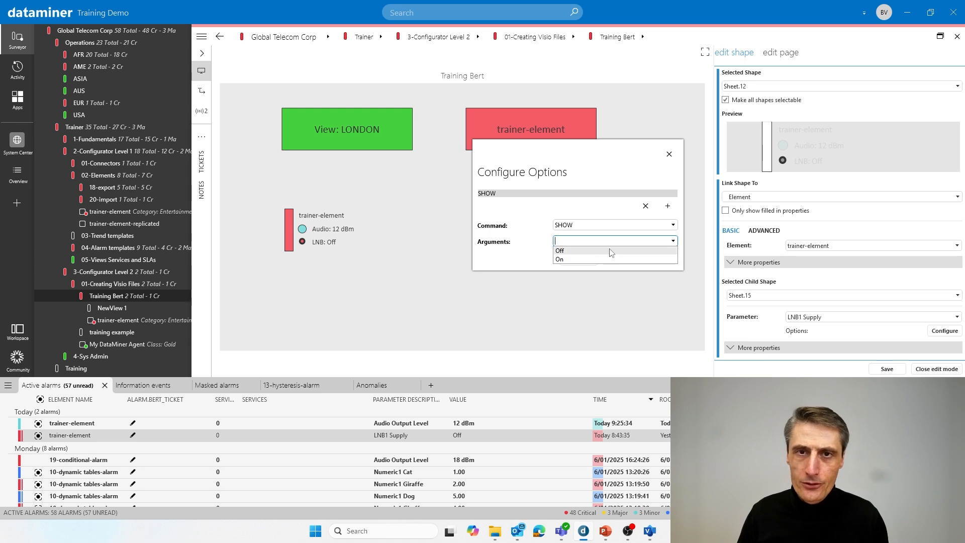
left_click(569, 259)
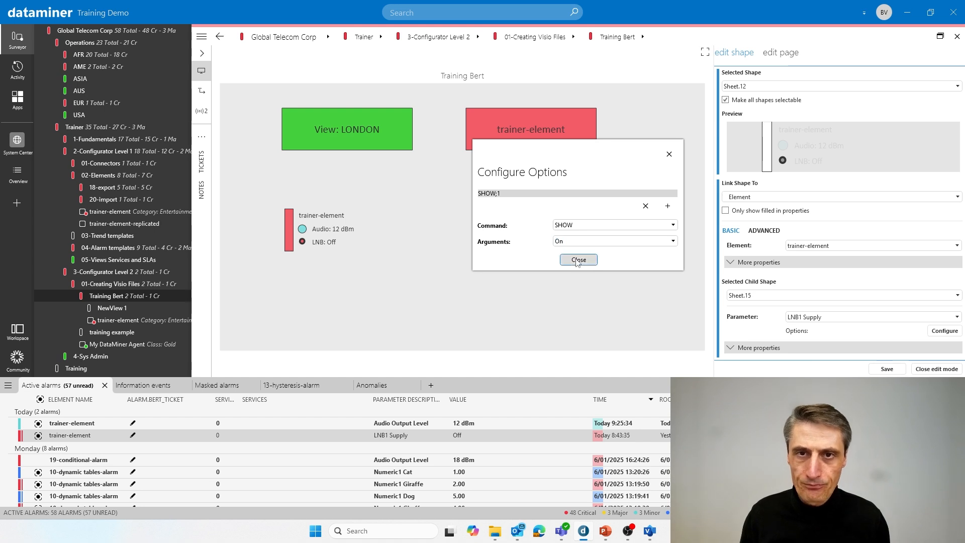
left_click(577, 261)
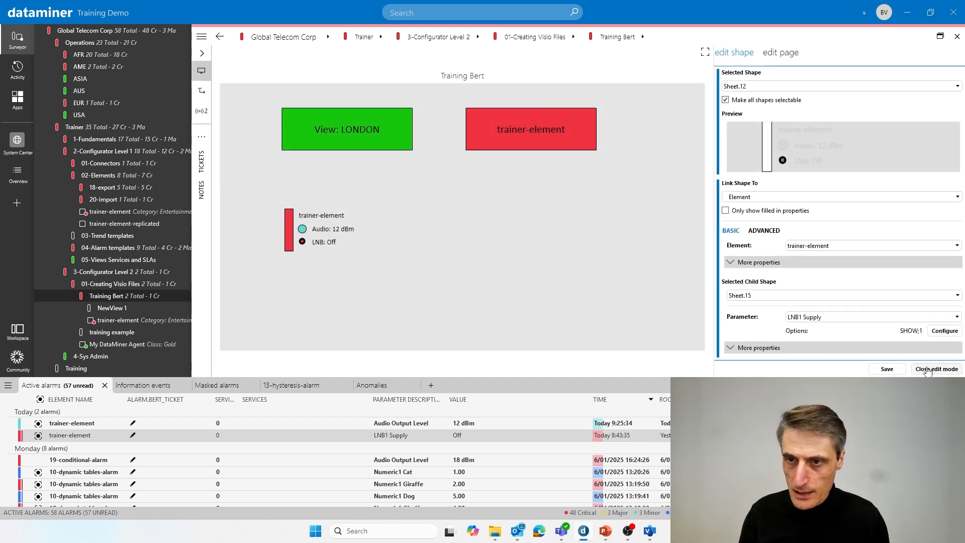
left_click(935, 335)
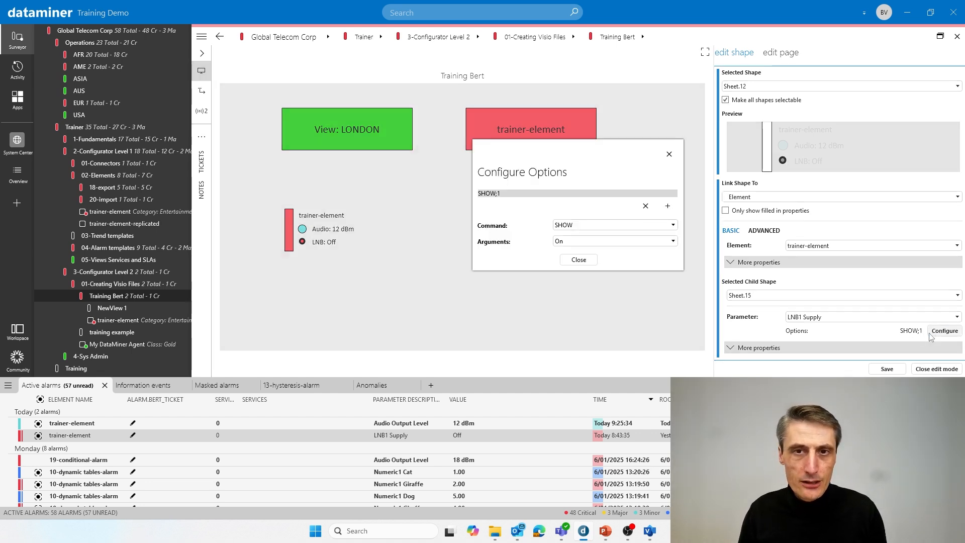
Step: Save the child shape settings, and show trainer-element's Demodulator Setup page in a narrow card beside the Training Bert view
left_click(668, 155)
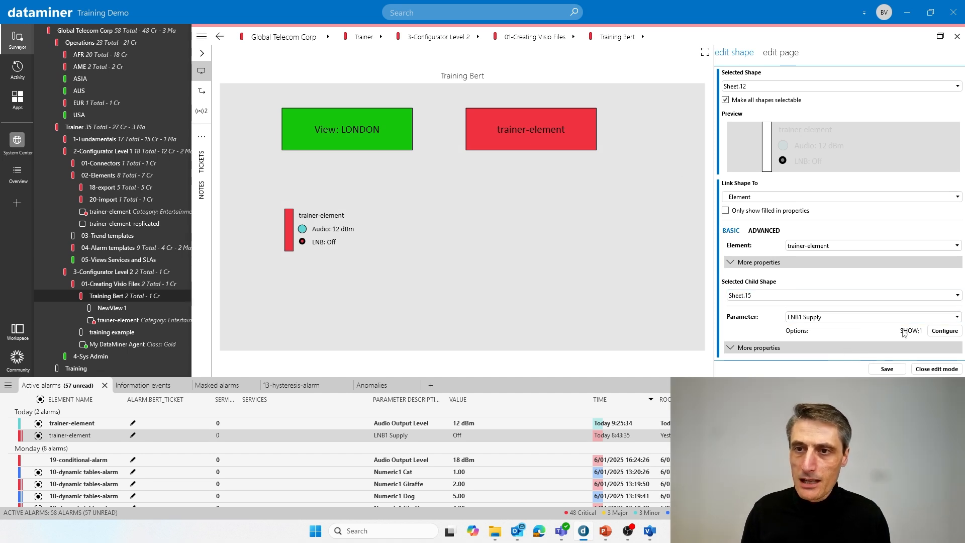
left_click(887, 370)
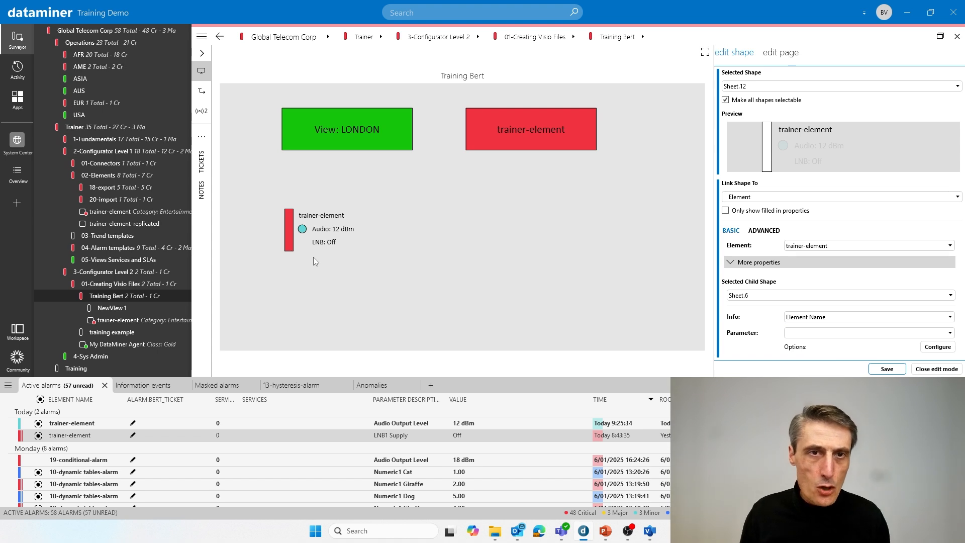
left_click(942, 38)
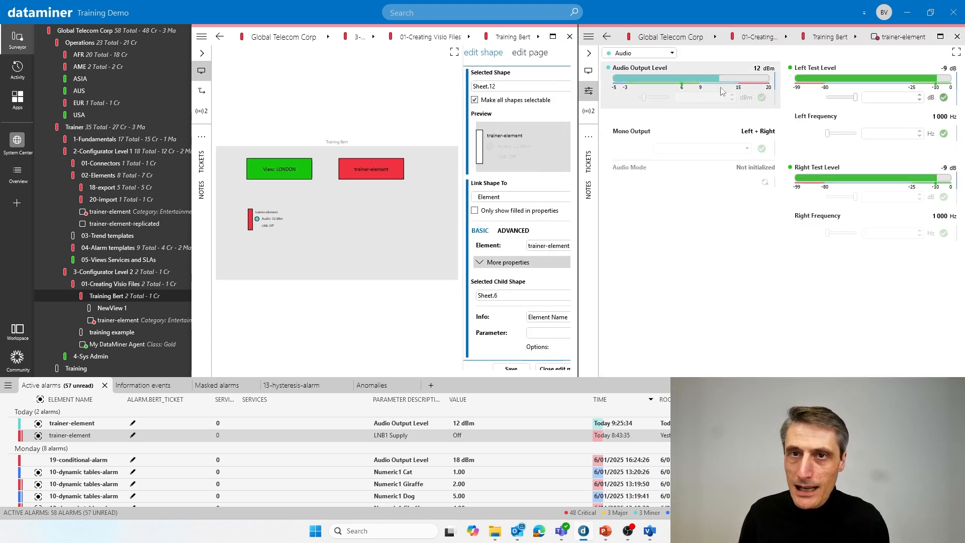
left_click(640, 53)
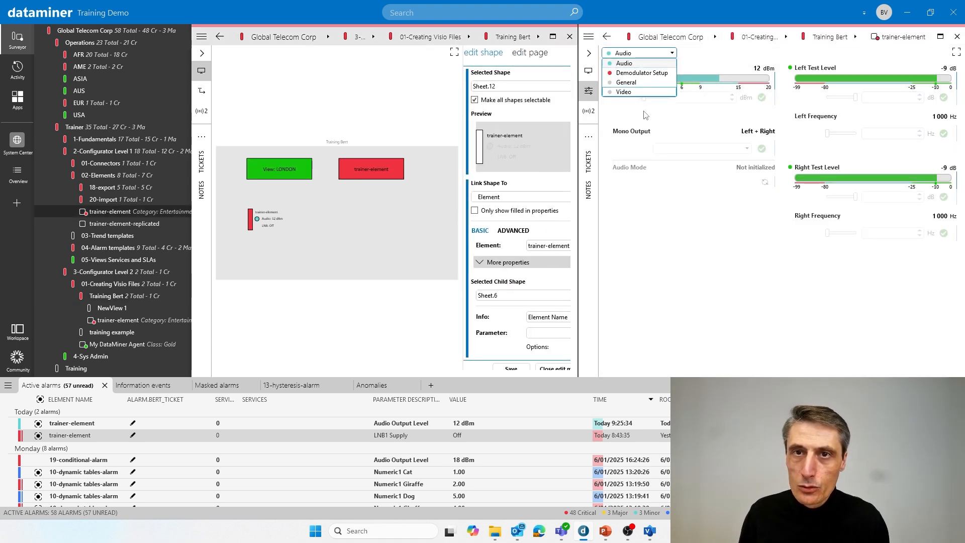
left_click(640, 73)
left_click_drag(578, 145, 776, 144)
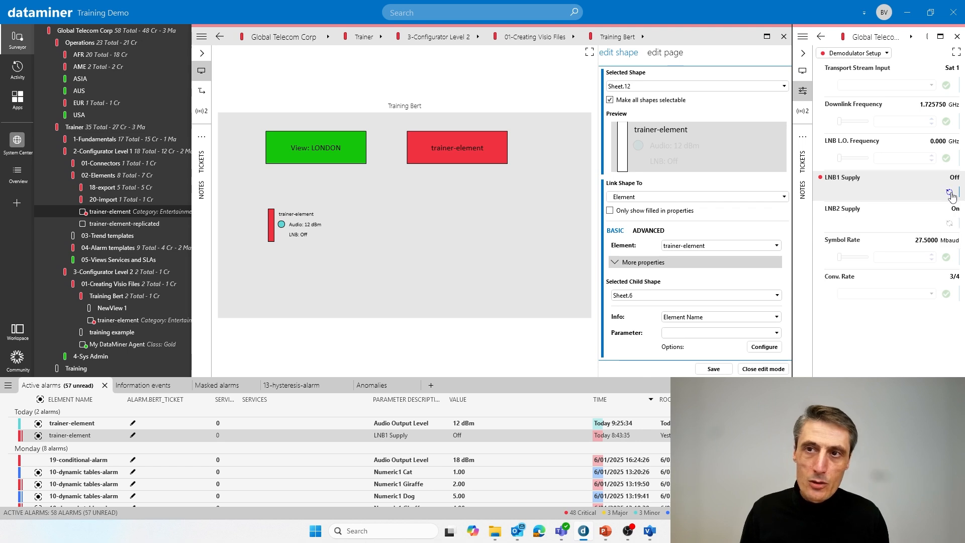
Step: Toggle LNB1 Supply on and off twice to test the LNB indicator, and maximize the Training Bert card
left_click(950, 193)
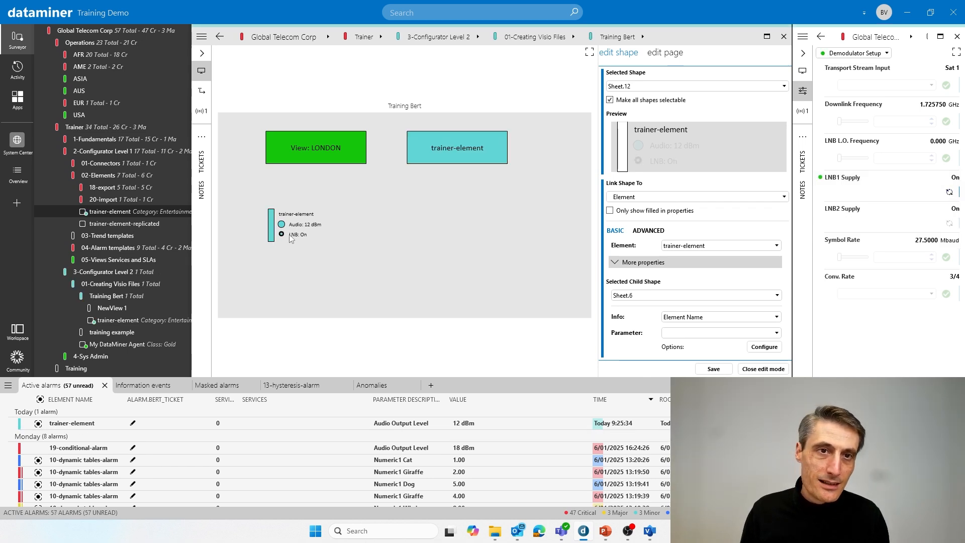
left_click(949, 192)
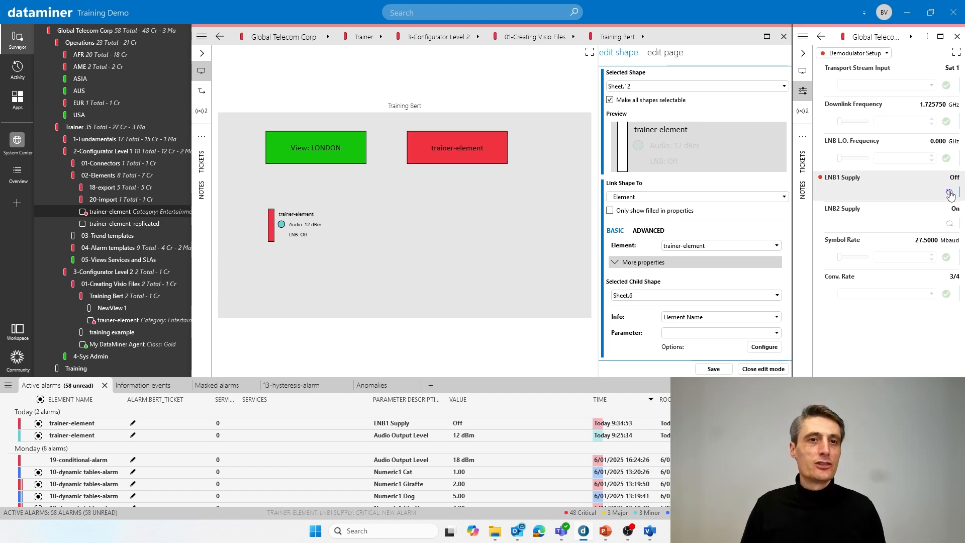
left_click(950, 192)
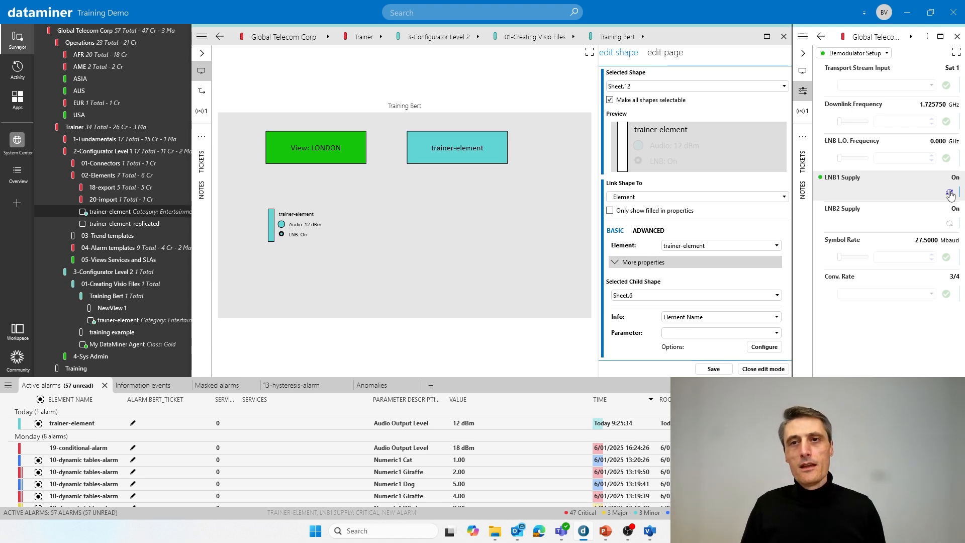
left_click(949, 193)
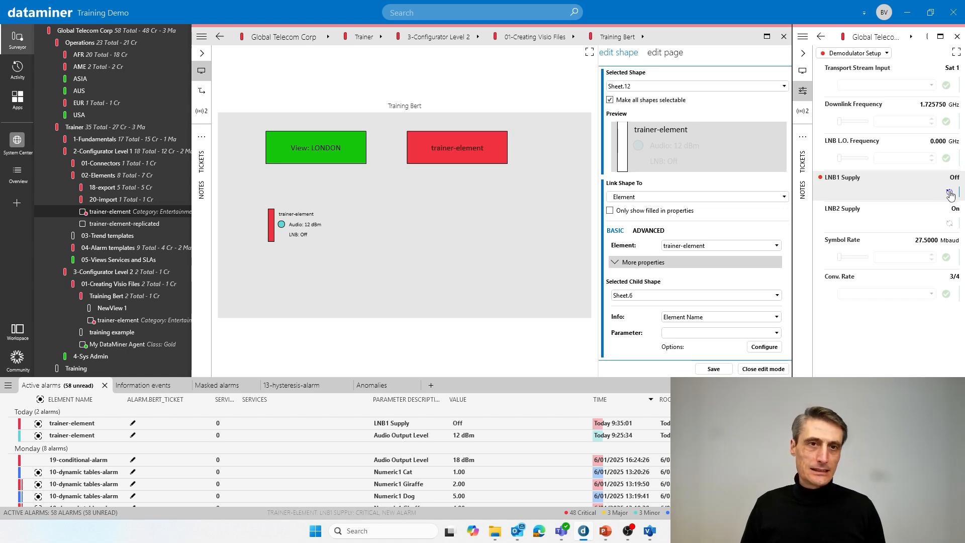
left_click(767, 38)
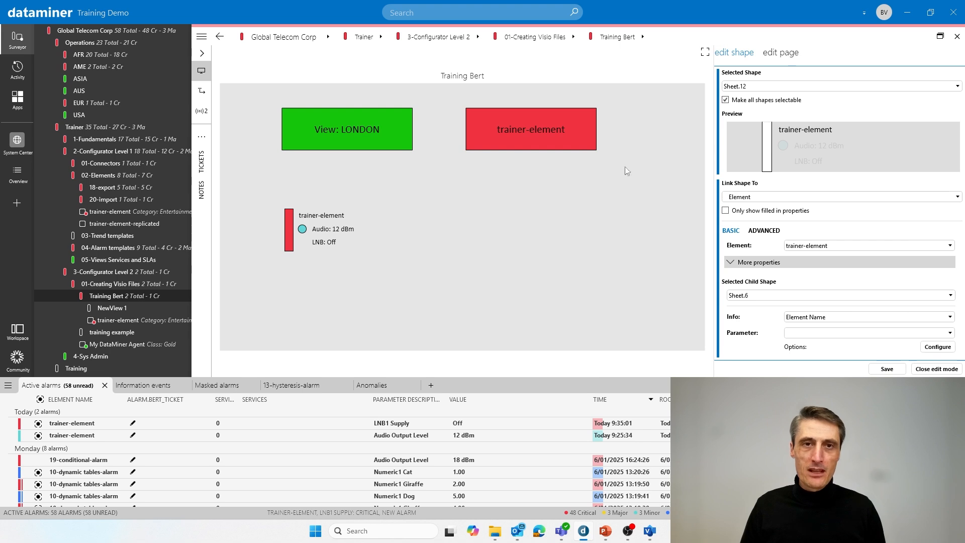
Step: Bring back the element card, switch LNB1 Supply to On, and maximize the Training Bert card again
left_click(940, 36)
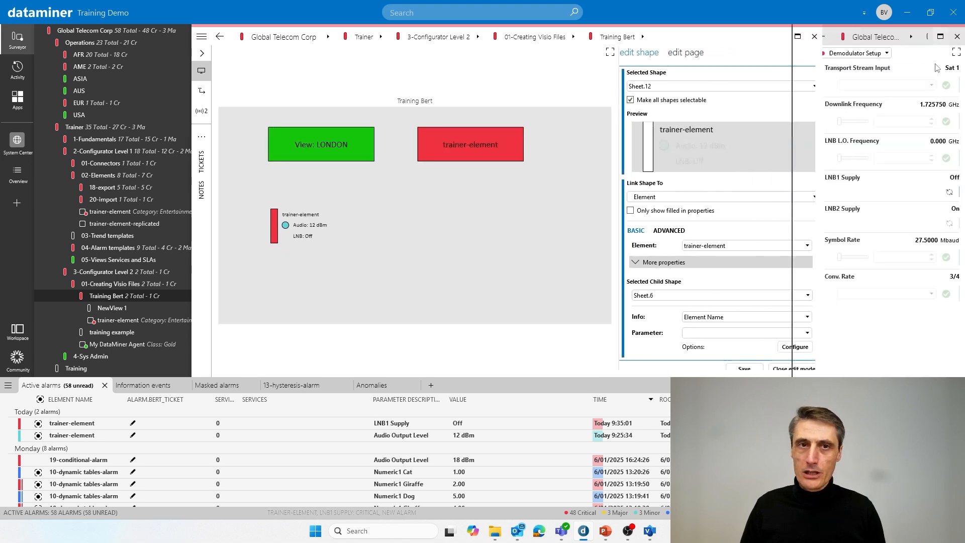
left_click(949, 192)
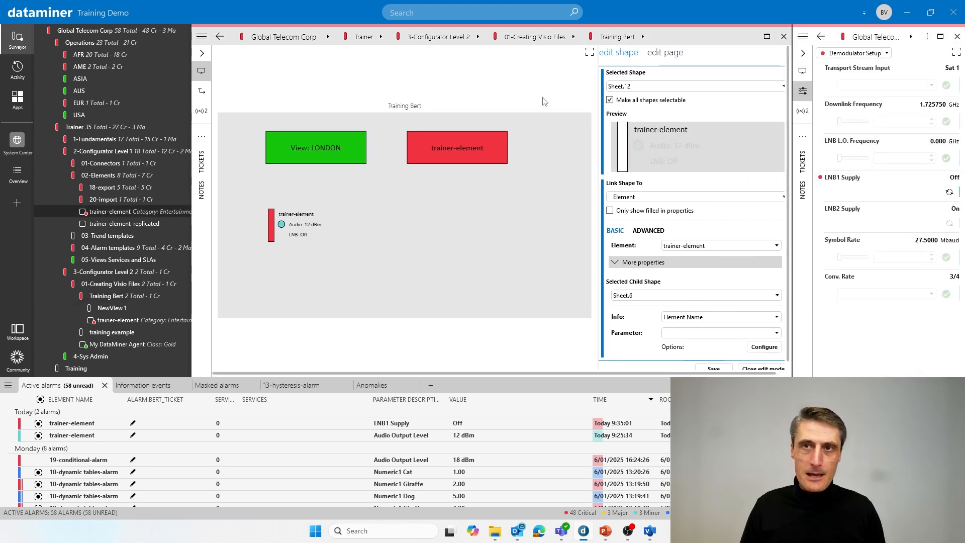
left_click(767, 37)
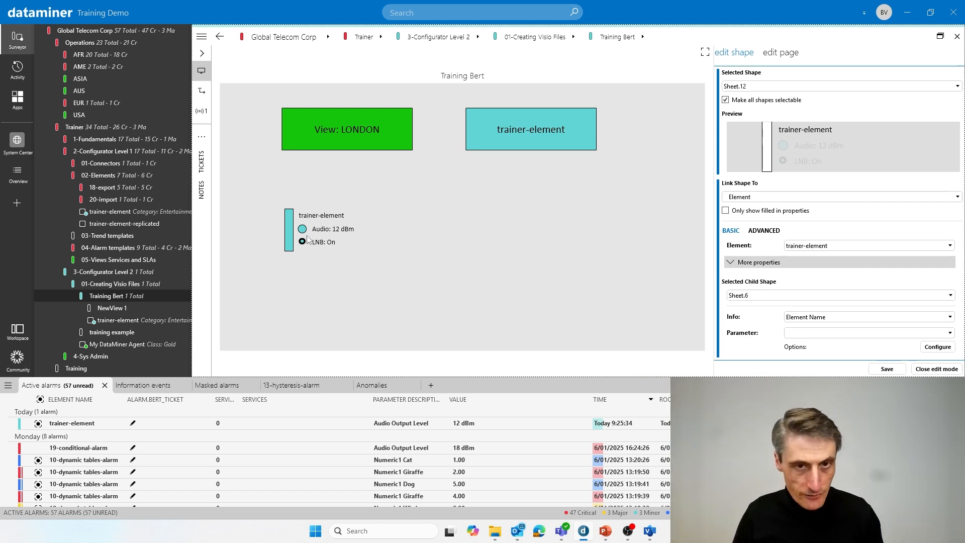
Step: Switch to Visio and open the group containing the Audio and LNB labels for editing
key("alt+Tab")
scroll(332, 151, "down", 3)
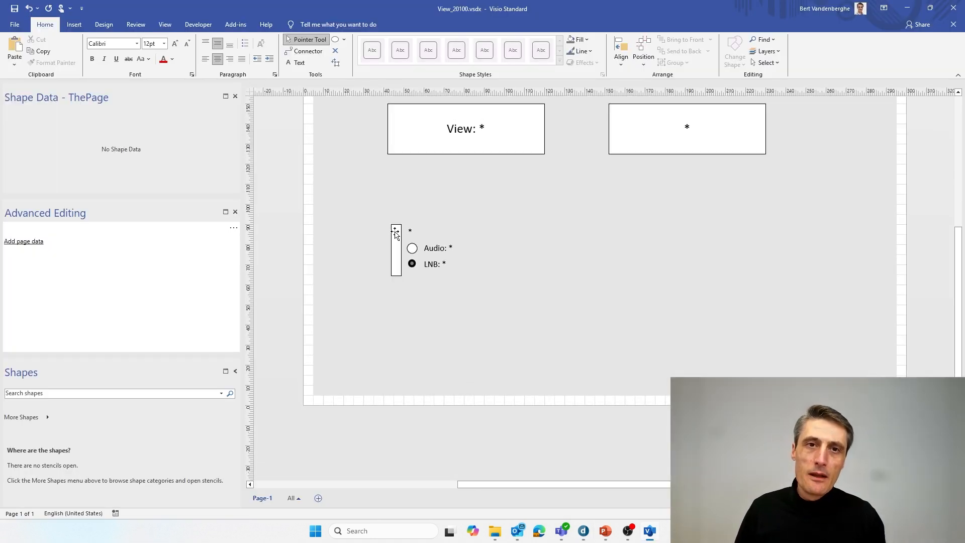
left_click(396, 234)
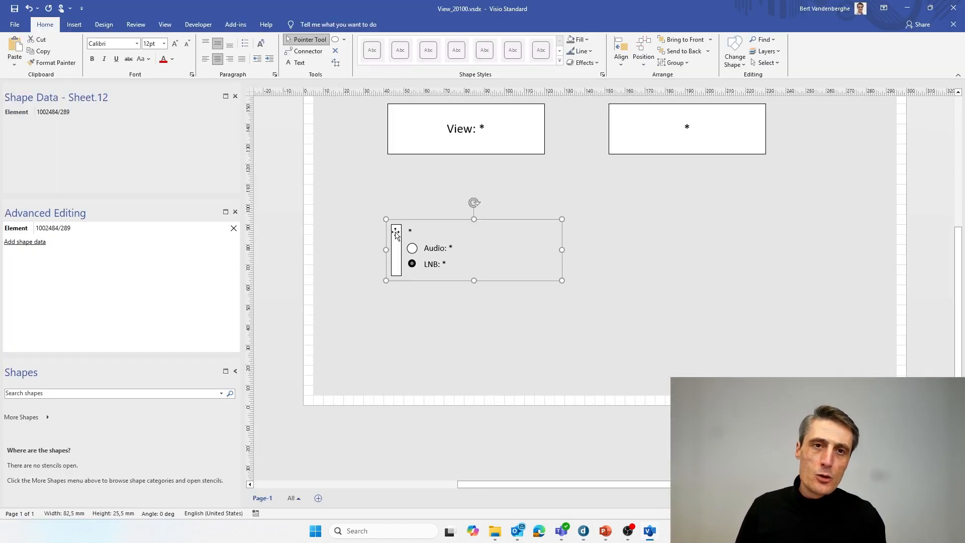
right_click(396, 234)
mouse_move(432, 289)
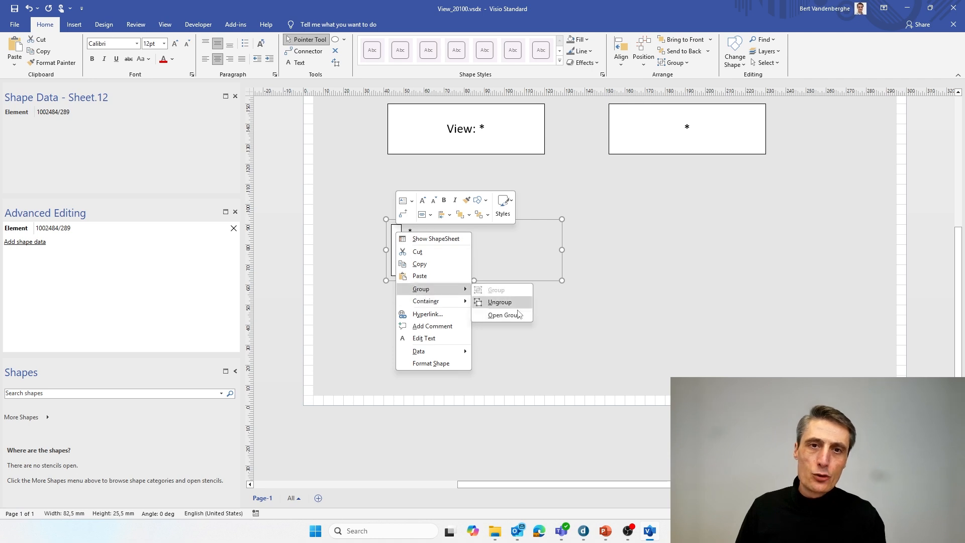
left_click(515, 315)
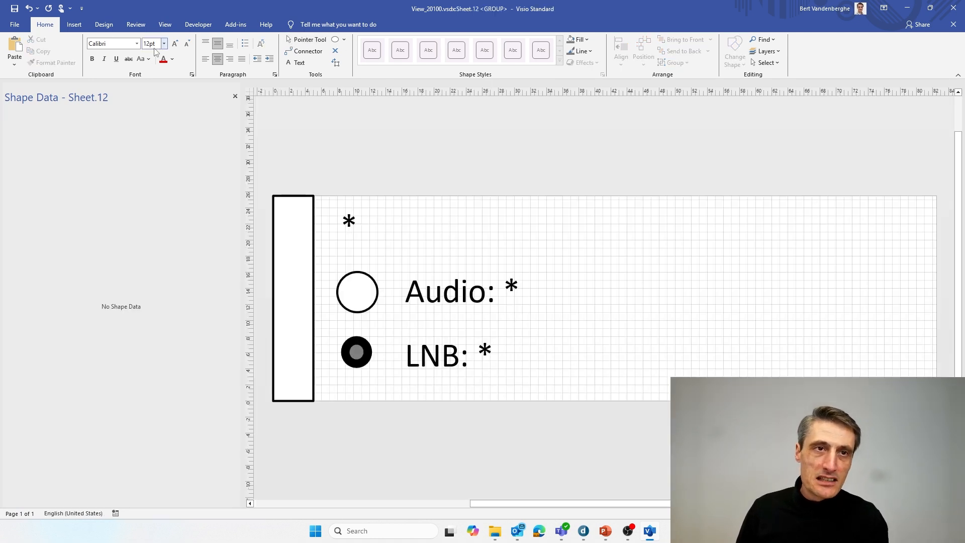
Step: Draw a rectangle of 82.5 by 25.5 mm covering the whole group area and send it to the back
left_click(343, 40)
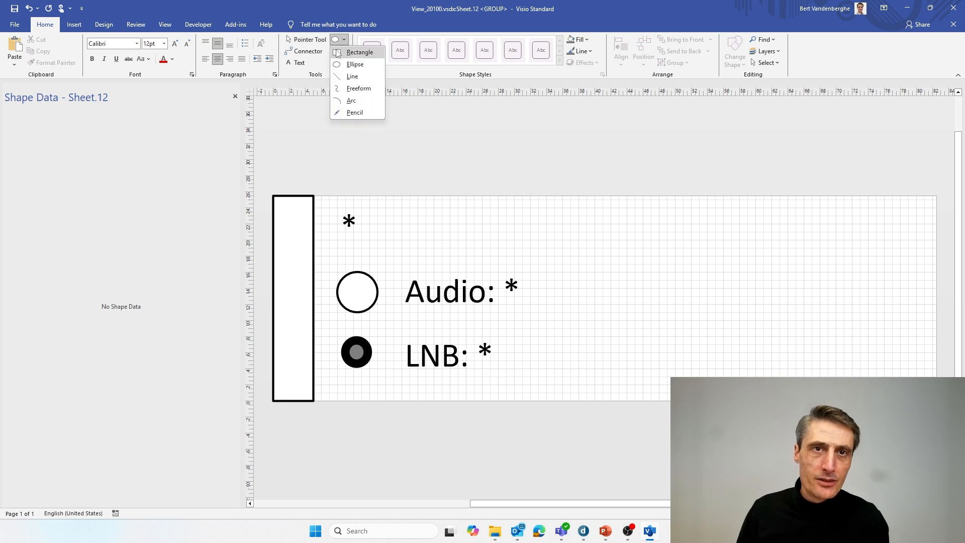
left_click(359, 53)
left_click_drag(274, 197, 615, 328)
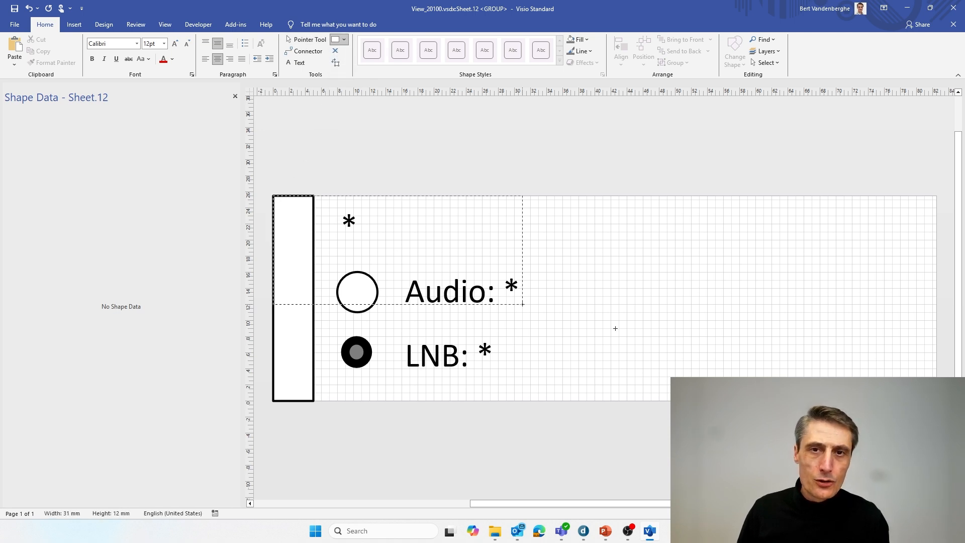
left_click_drag(868, 376, 936, 400)
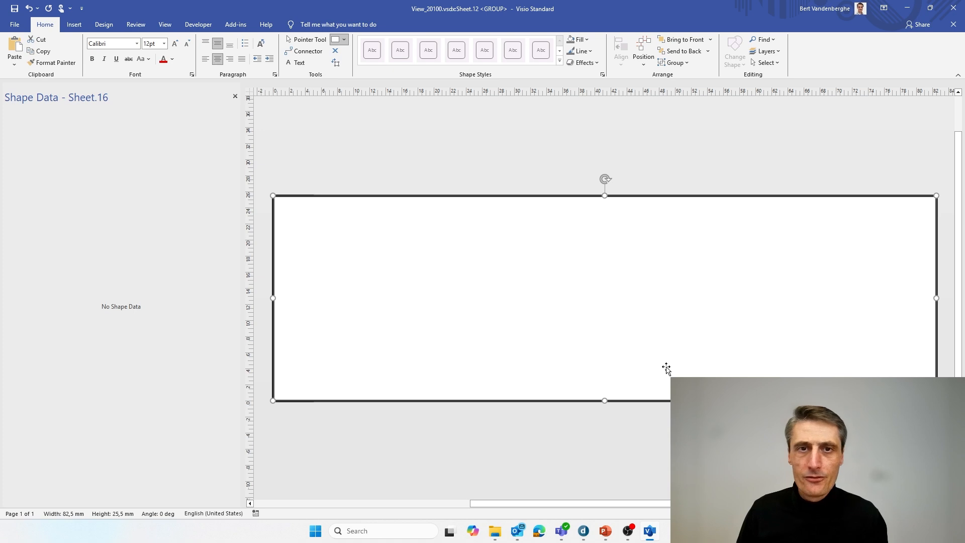
left_click(683, 52)
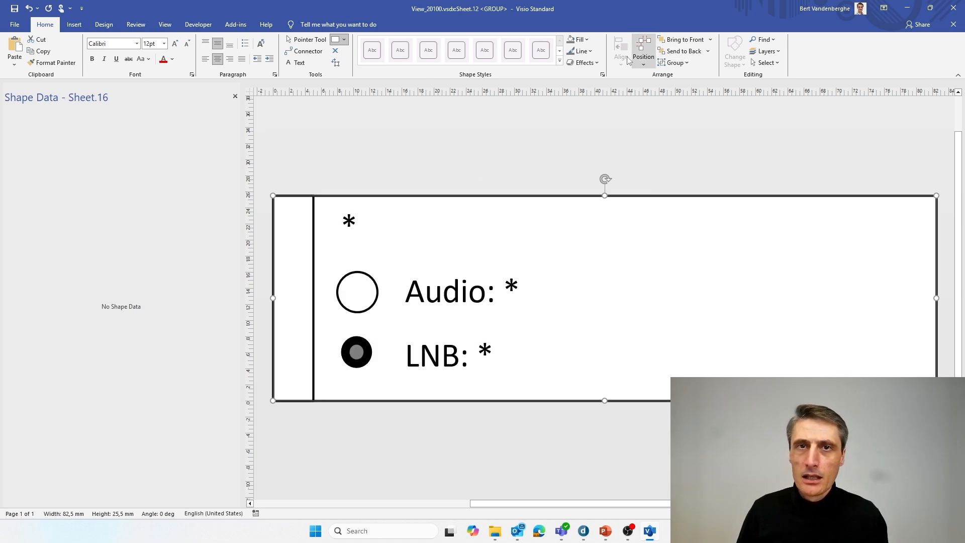
Step: Give the background rectangle a light grey fill and remove its outline
left_click(579, 39)
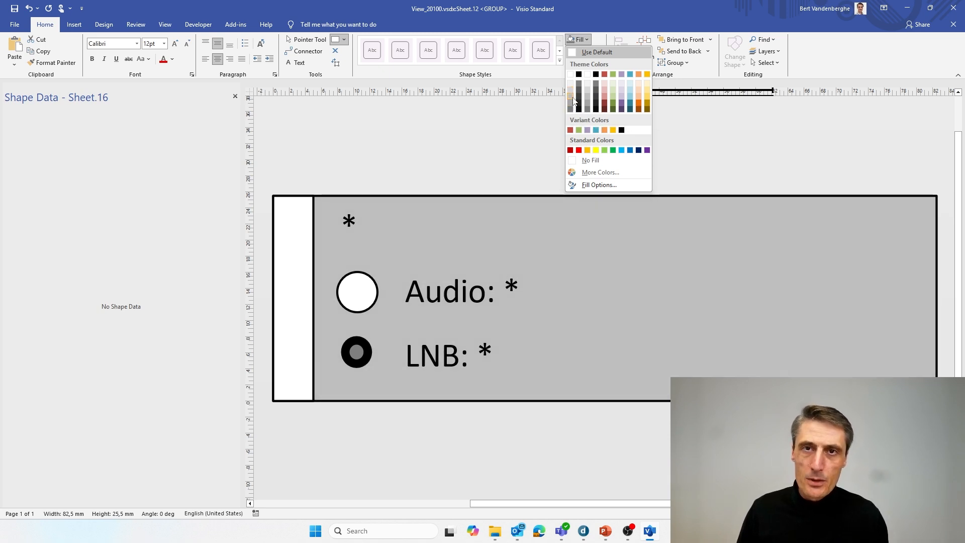
left_click(572, 98)
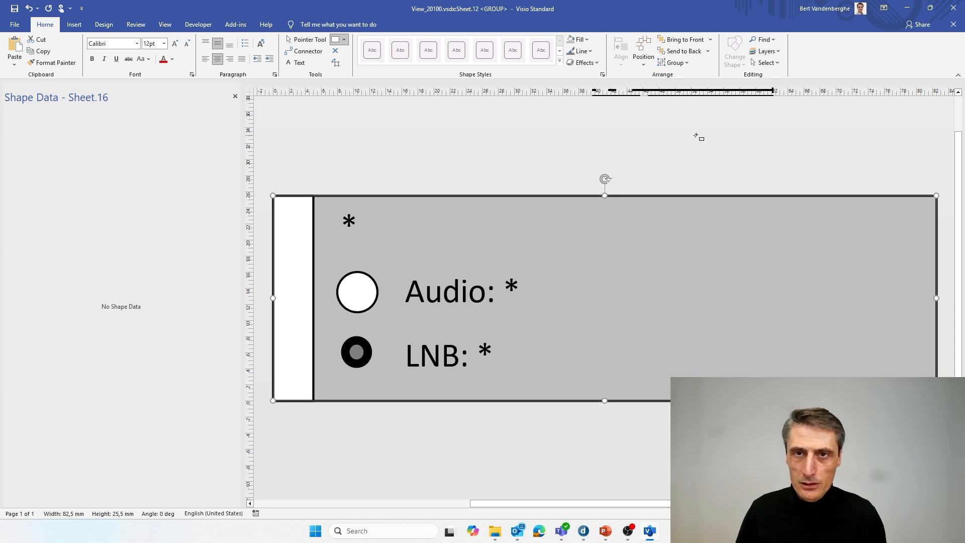
left_click(586, 51)
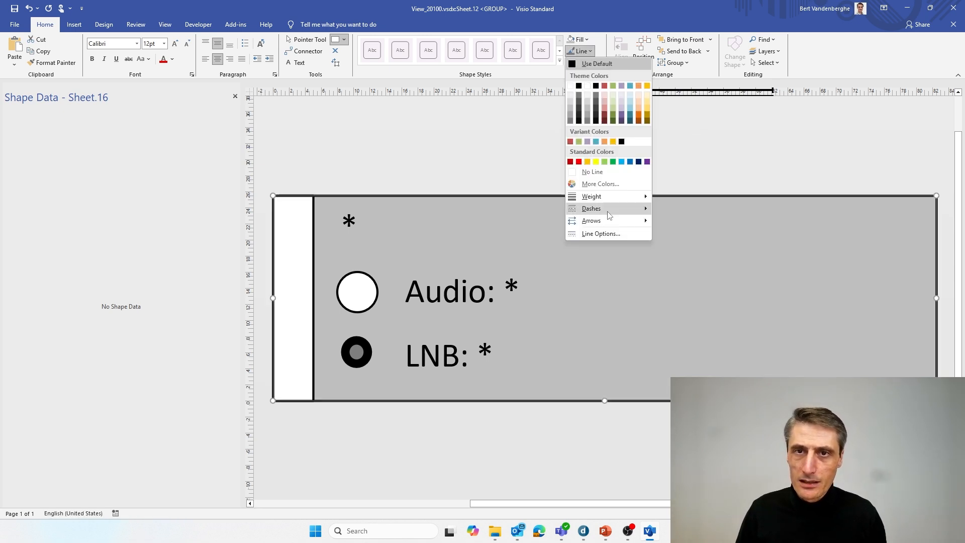
left_click(593, 172)
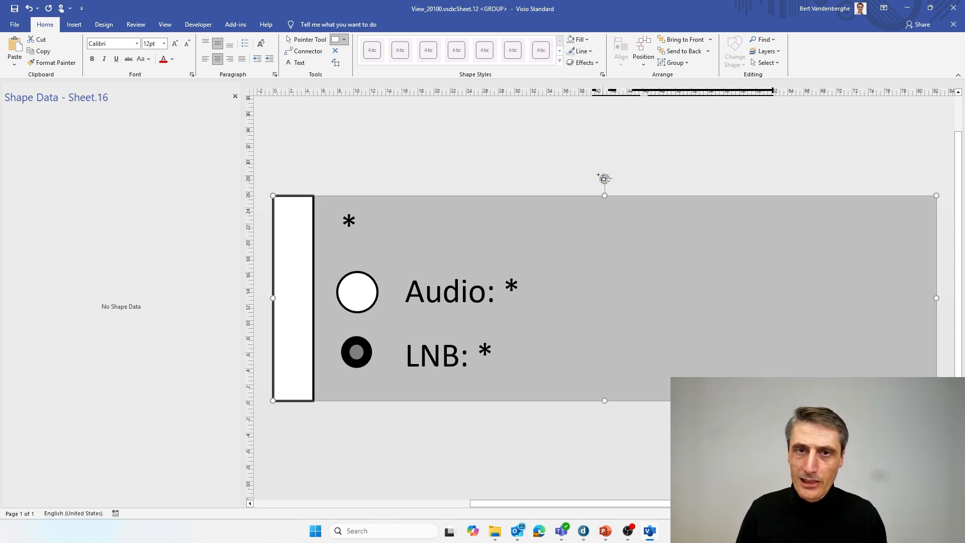
left_click(549, 146)
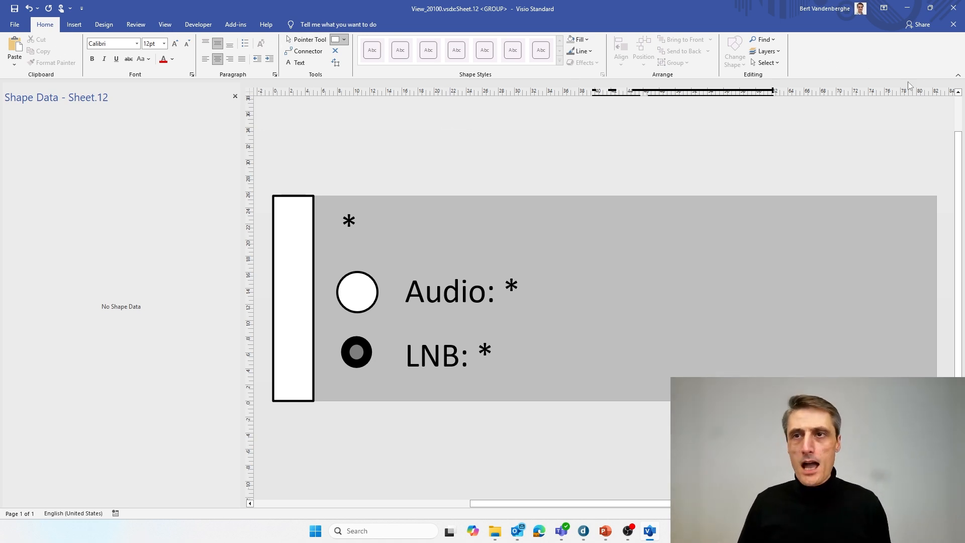
Step: Close the group editing window, save the Visio drawing, and switch to DataMiner
left_click(954, 24)
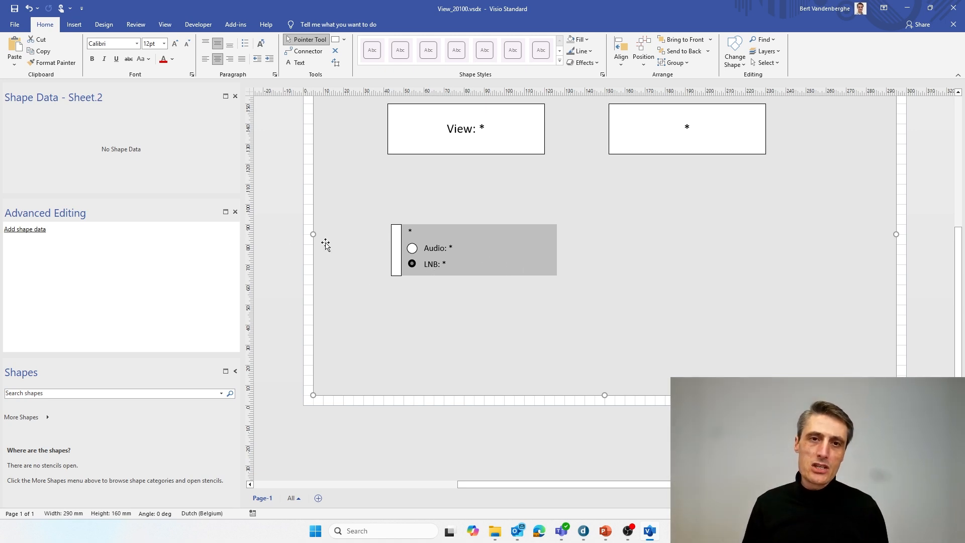
key("ctrl+s")
key("alt+Tab")
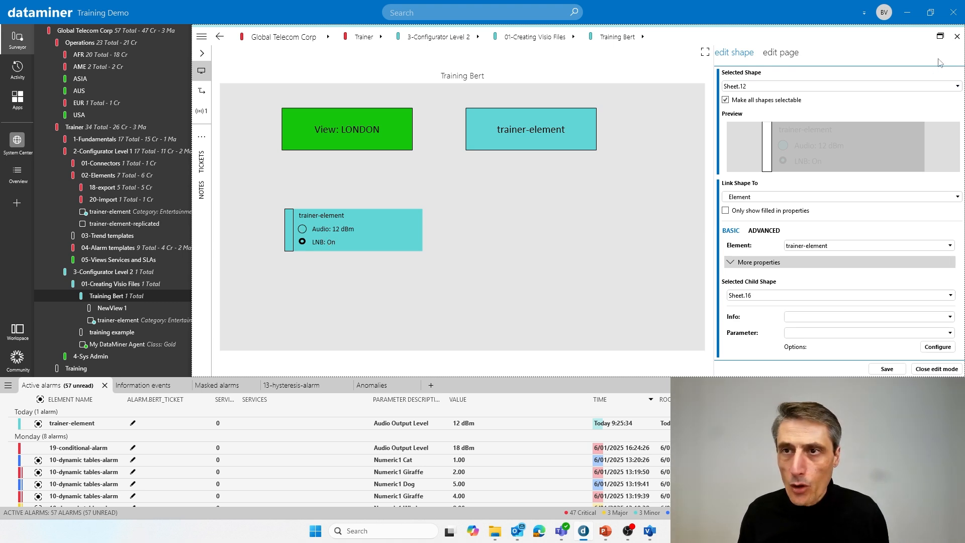
Step: Switch LNB1 Supply off and back on to test the background rectangle's alarm colouring, and maximize the Training Bert card
left_click(940, 36)
left_click(949, 192)
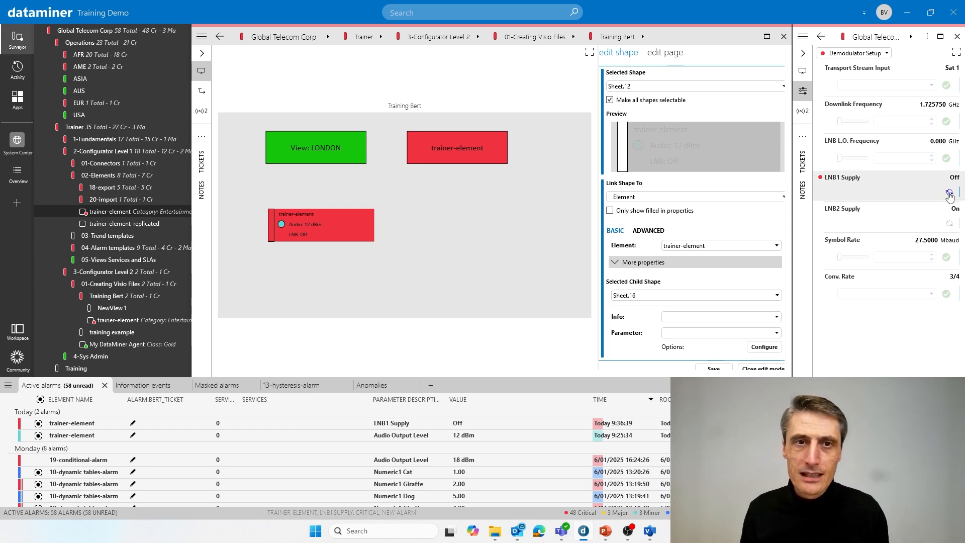
left_click(782, 38)
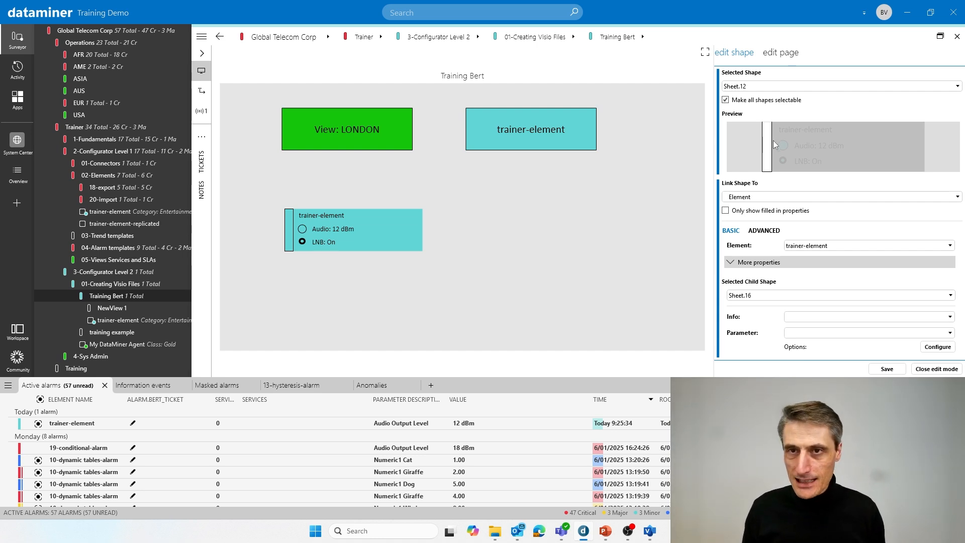
Step: Switch to Visio and select the narrow vertical bar inside the group to check its shape name
left_click(788, 149)
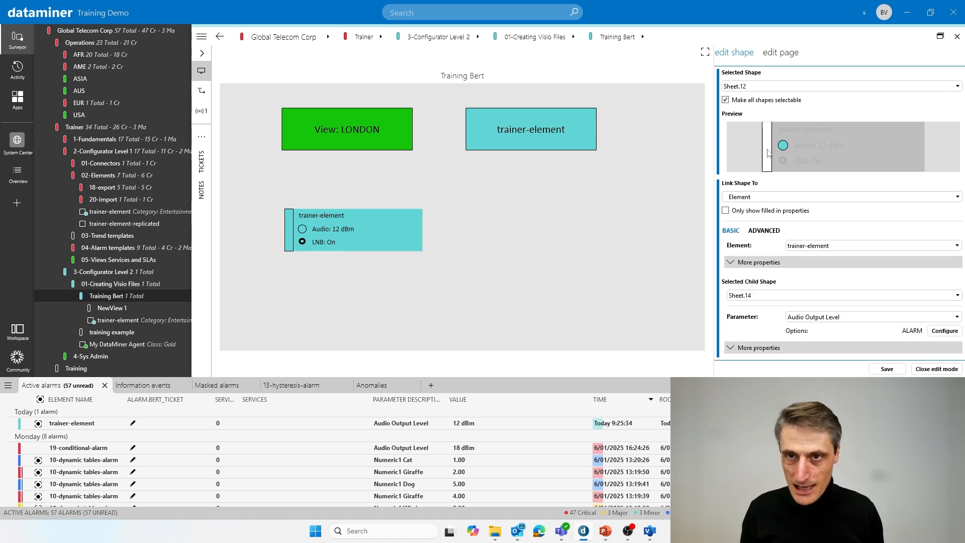
key("alt+Tab")
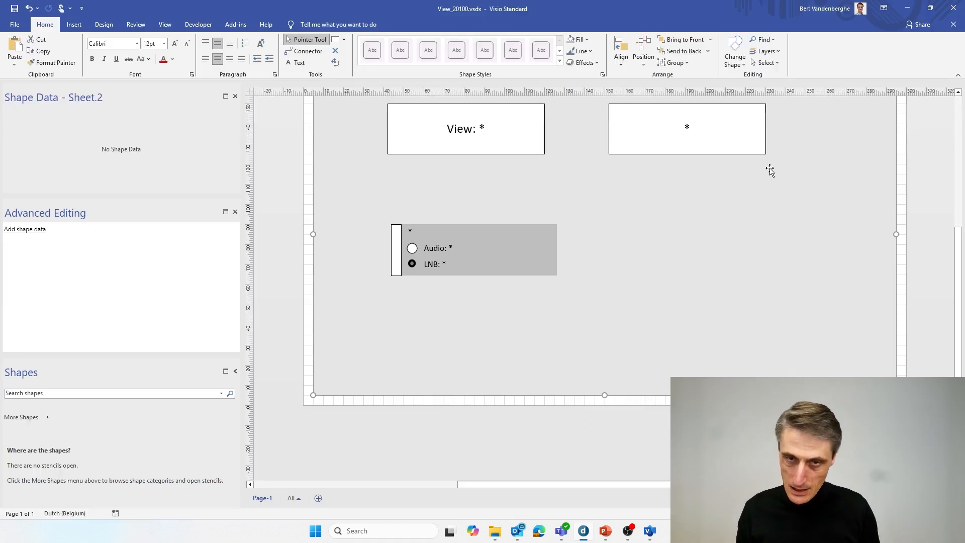
left_click(292, 254)
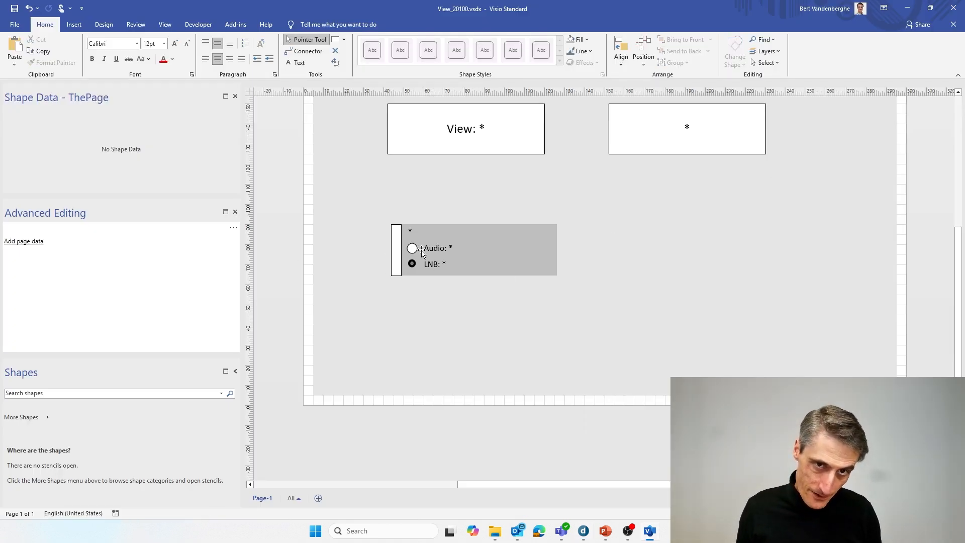
left_click(398, 254)
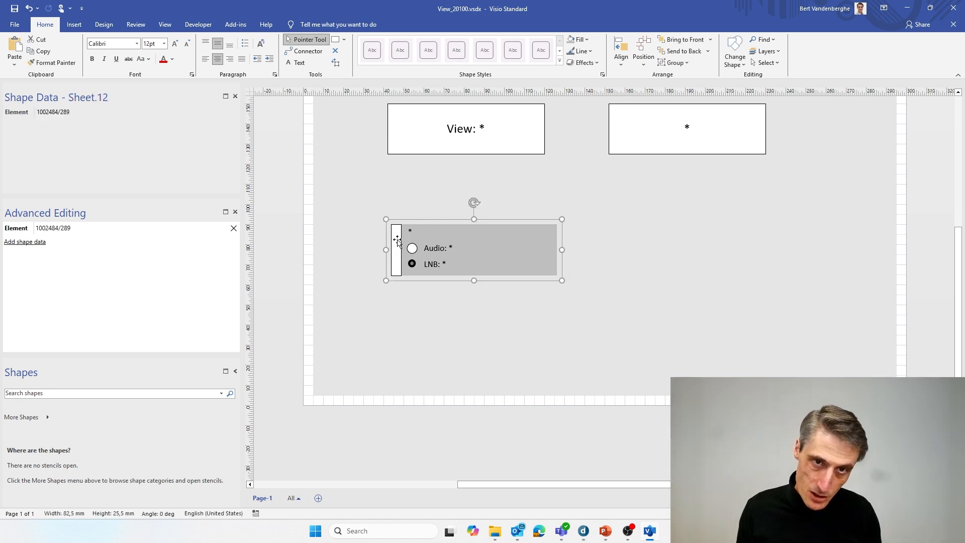
left_click(397, 242)
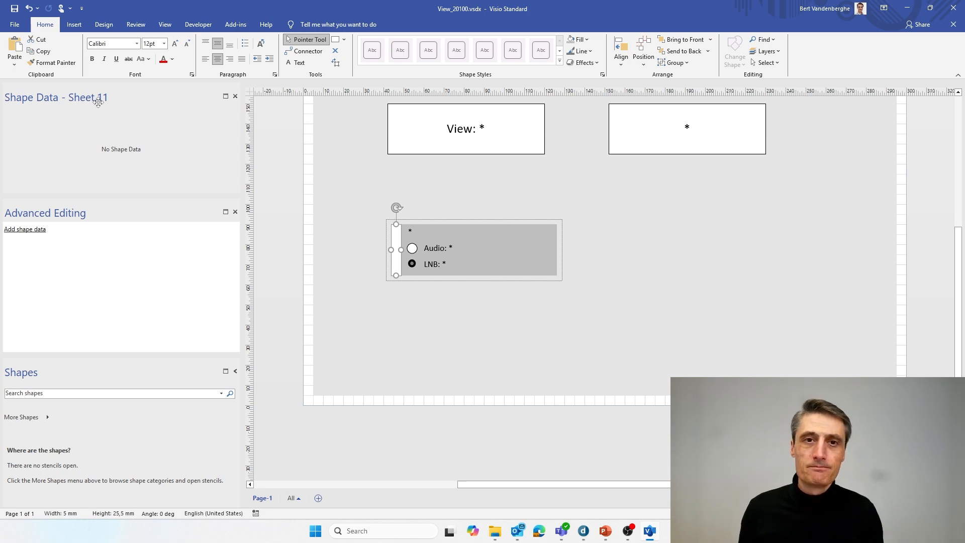
Step: Switch to DataMiner and link child shape Sheet.11 of the group to the parameter *
left_click(470, 183)
key("alt+Tab")
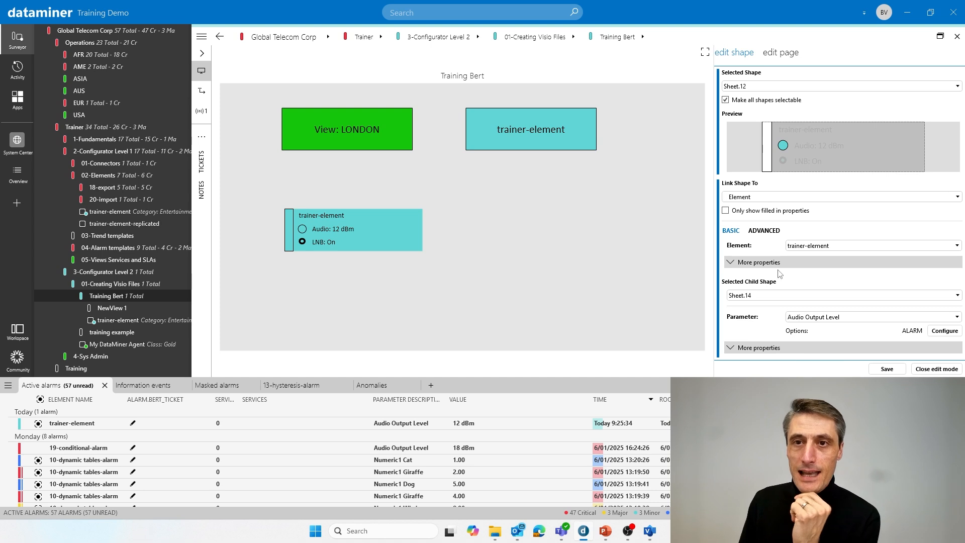
left_click(755, 296)
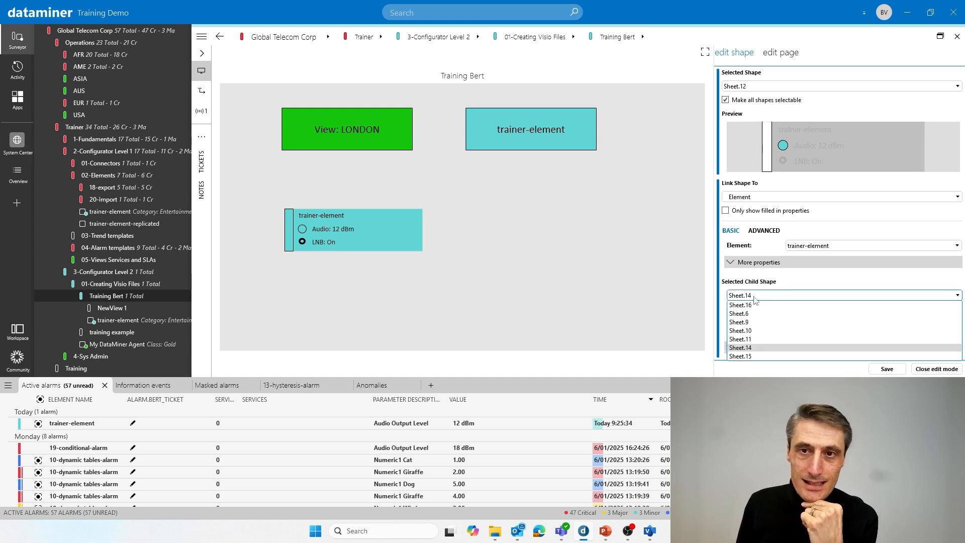
left_click(754, 338)
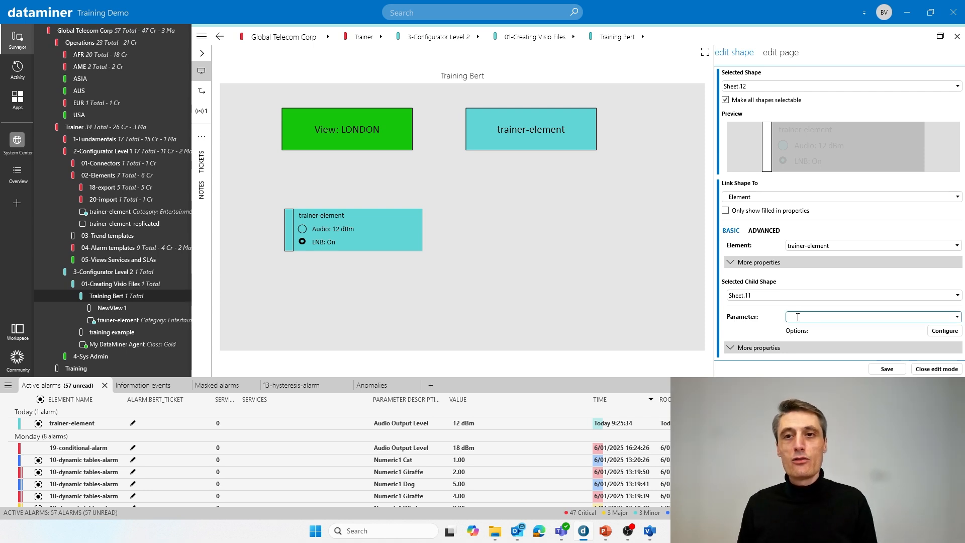
left_click(958, 318)
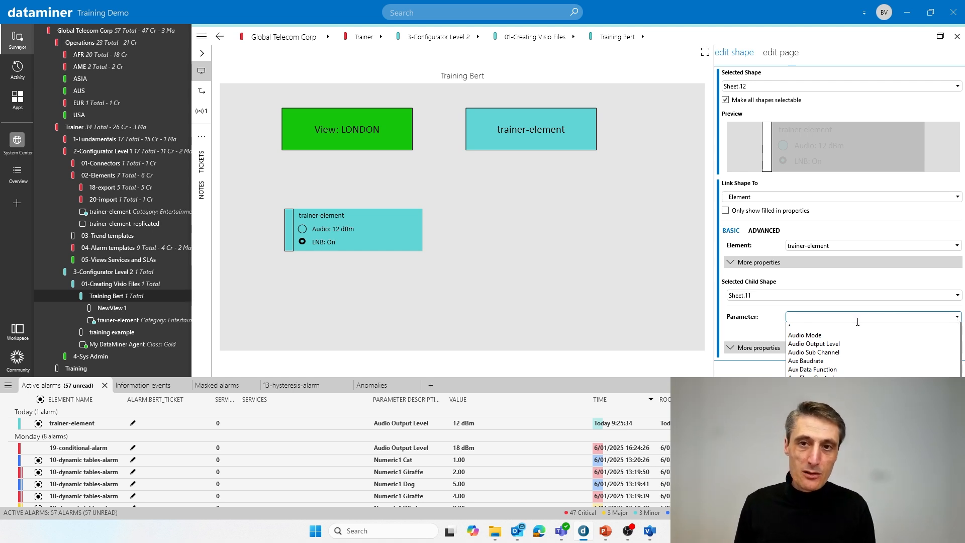
left_click(795, 327)
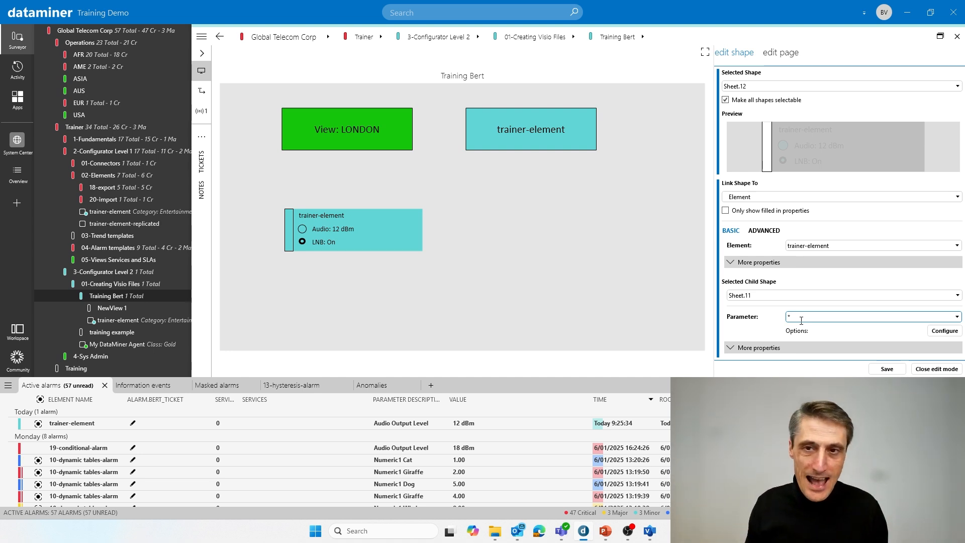
Step: Add the ALARM option to child shape Sheet.11's parameter link and save the shape settings
left_click(944, 332)
left_click(668, 221)
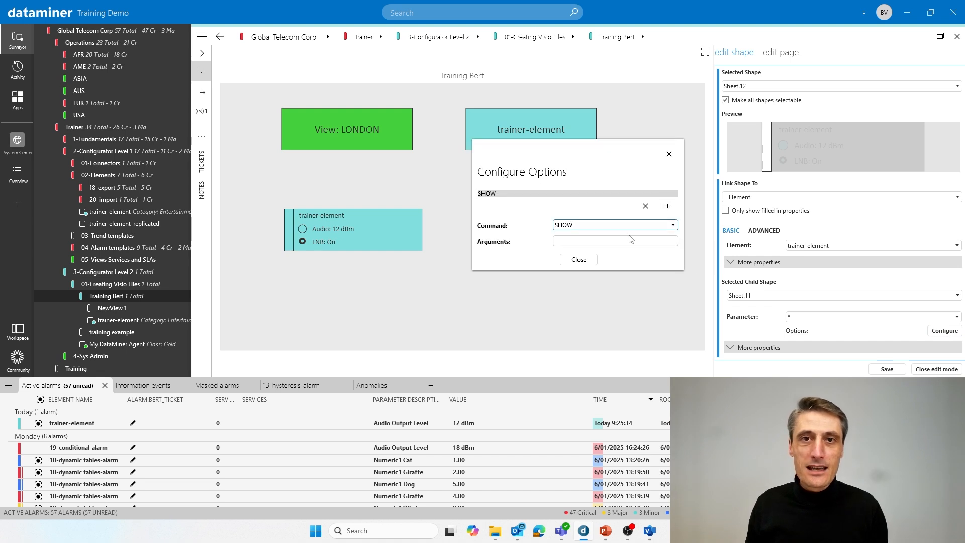
left_click(579, 227)
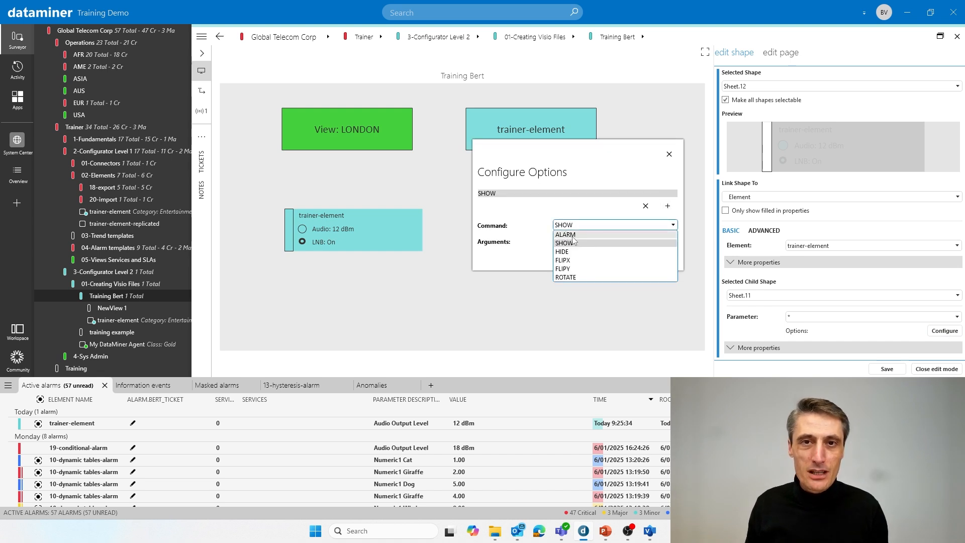
left_click(568, 235)
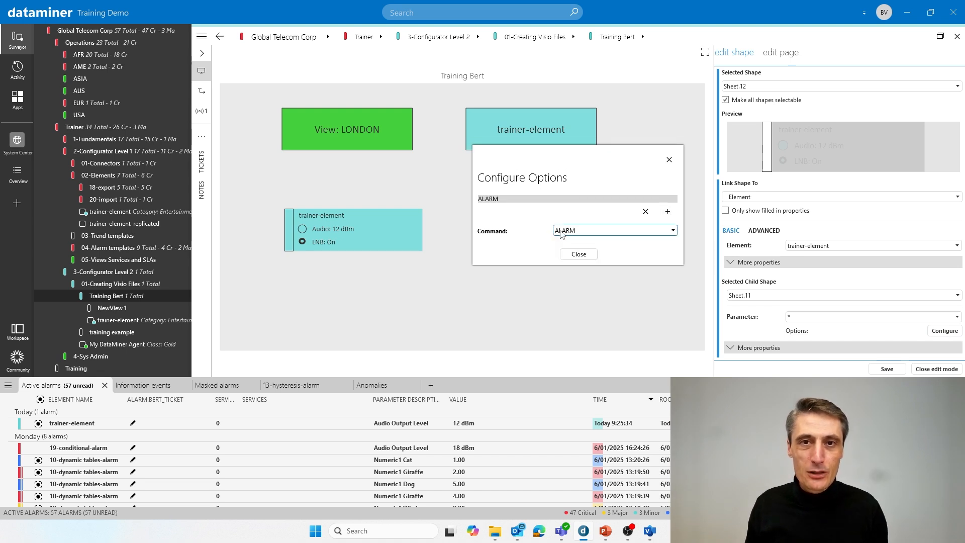
left_click(581, 255)
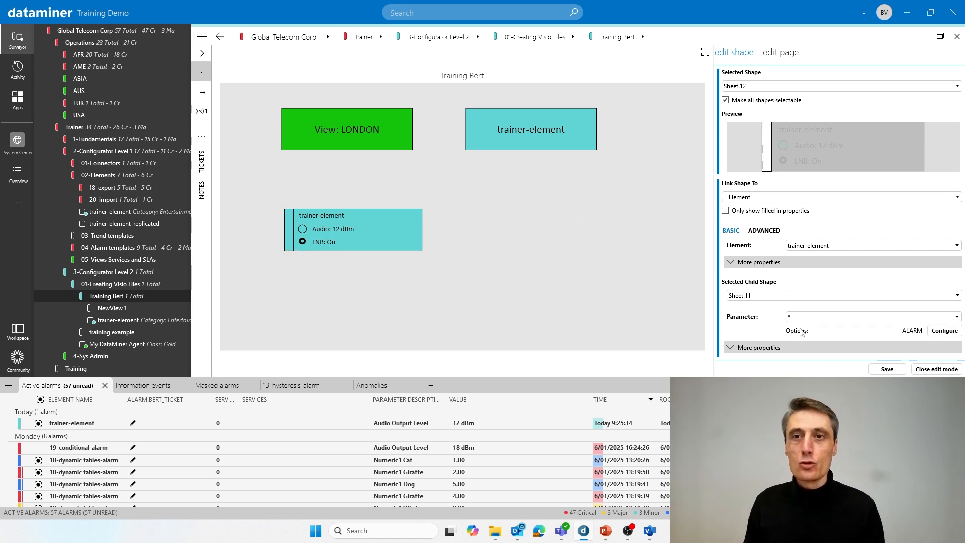
left_click(888, 369)
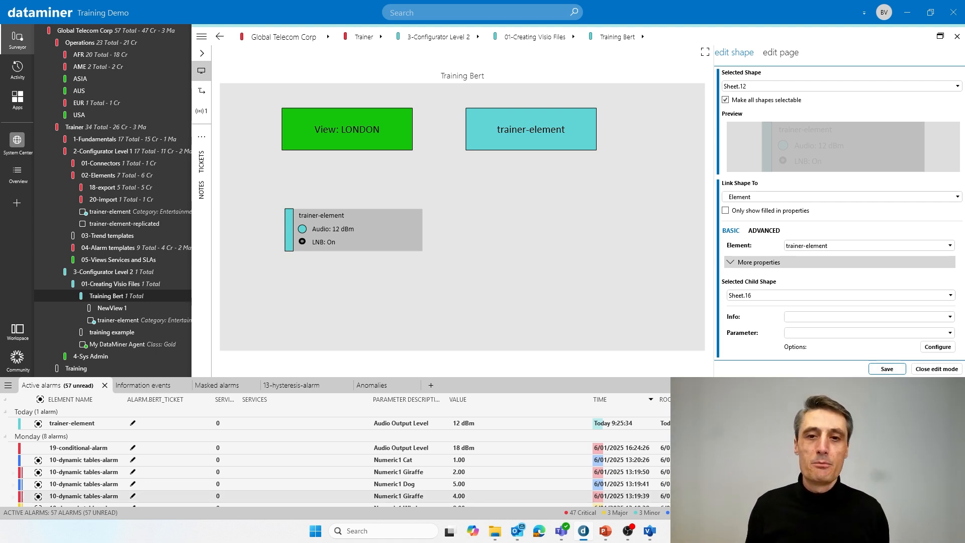
Step: Look at the group in Visio, return to DataMiner, and review the object types the shape can be linked to
left_click(650, 531)
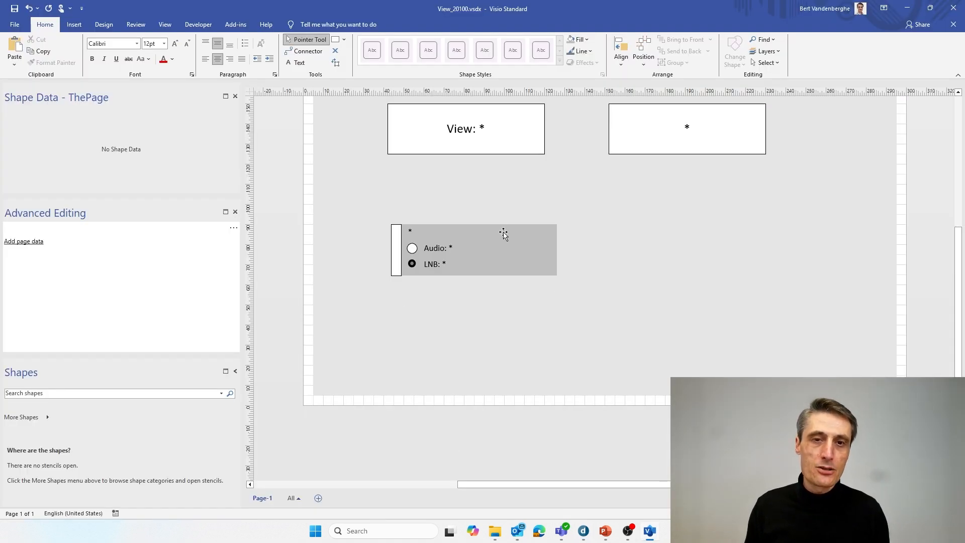
key("alt+Tab")
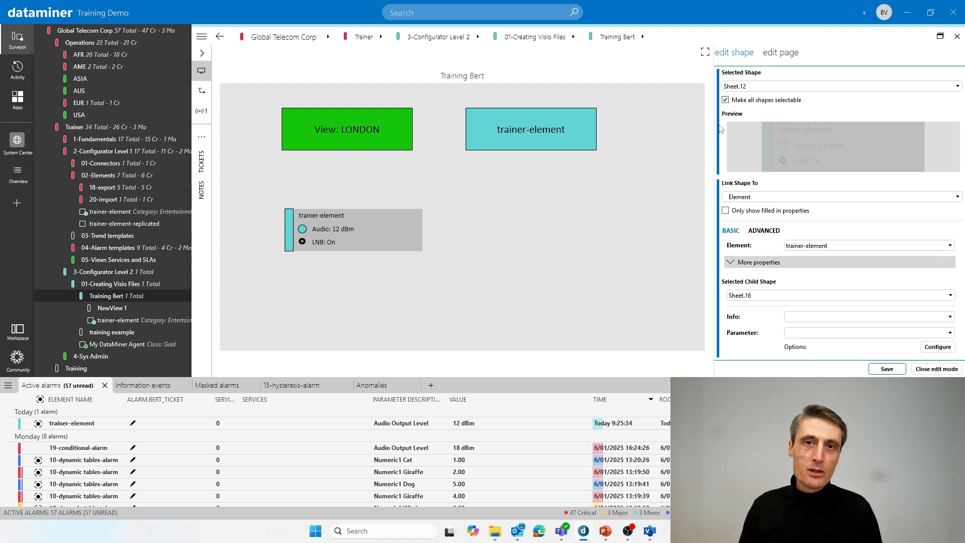
left_click(756, 197)
left_click(640, 217)
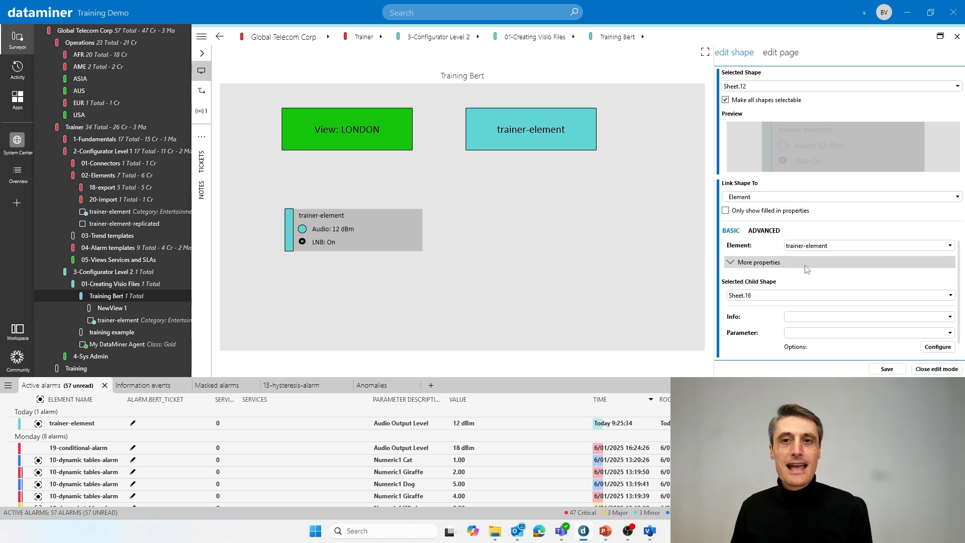
left_click(757, 197)
left_click(701, 290)
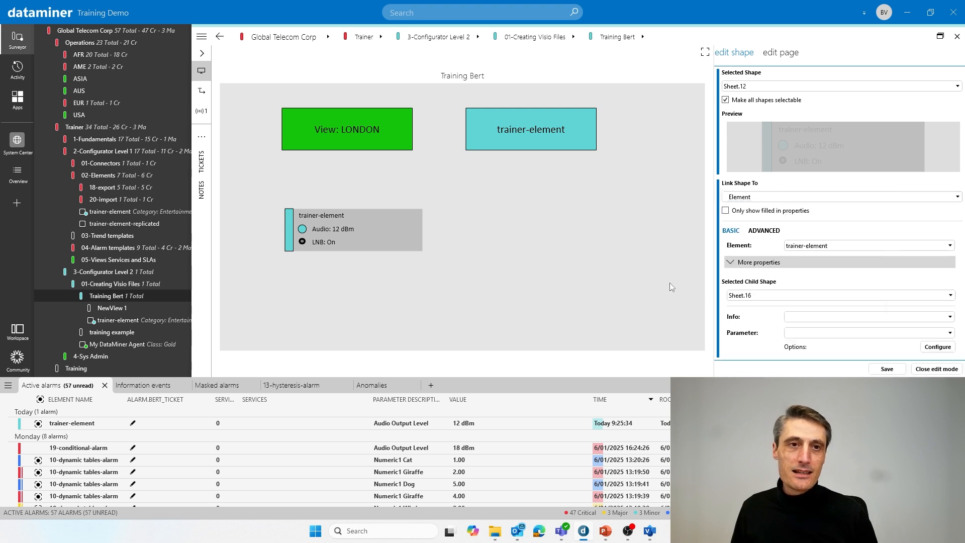
Step: Switch to Visio and examine the data fields that can be added to the page and to the element-linked rectangle
key("alt+Tab")
left_click(31, 245)
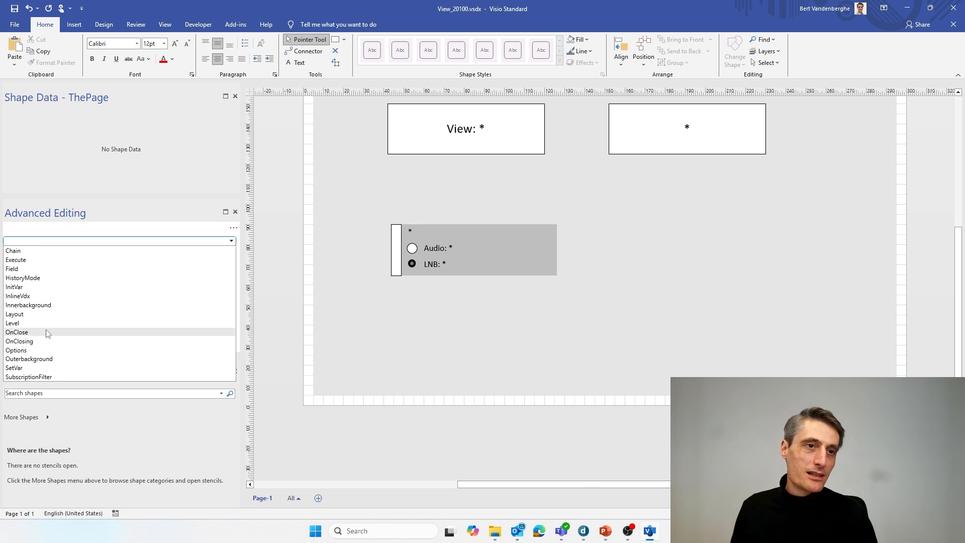
left_click(96, 237)
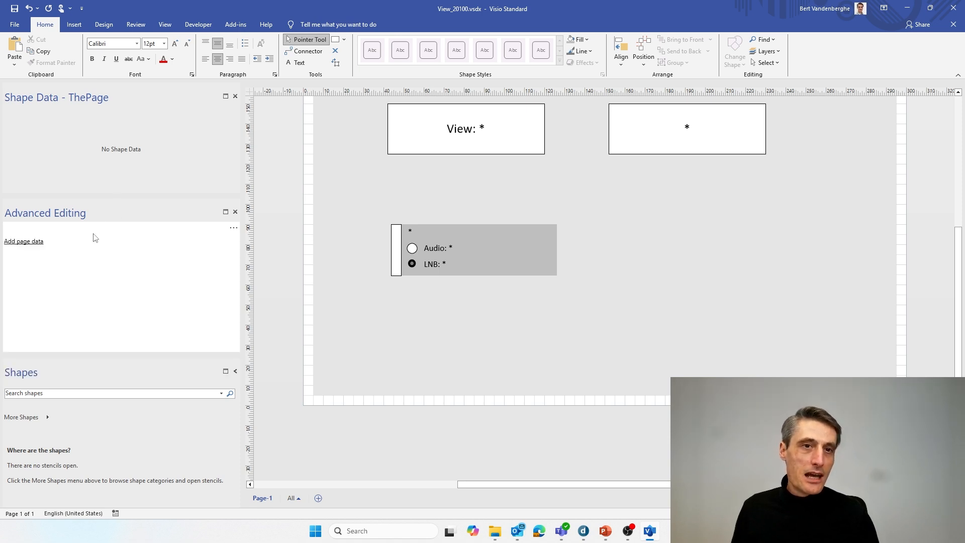
left_click(416, 209)
left_click(639, 126)
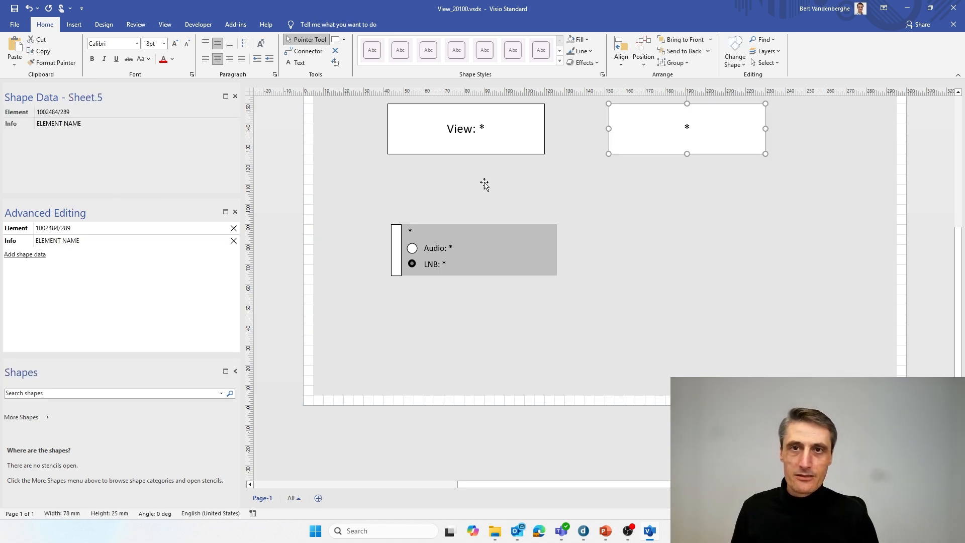
left_click(27, 255)
scroll(61, 322, "down", 10)
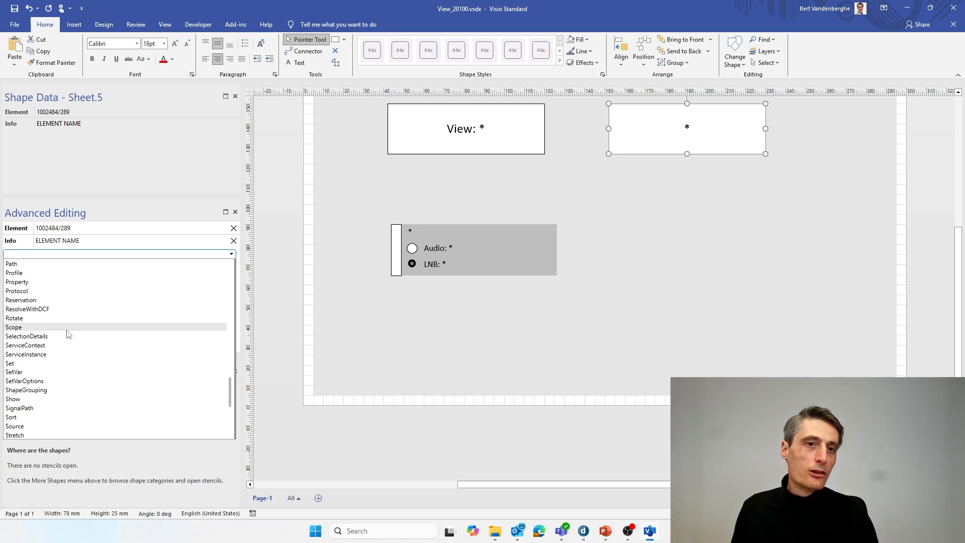
scroll(68, 334, "up", 10)
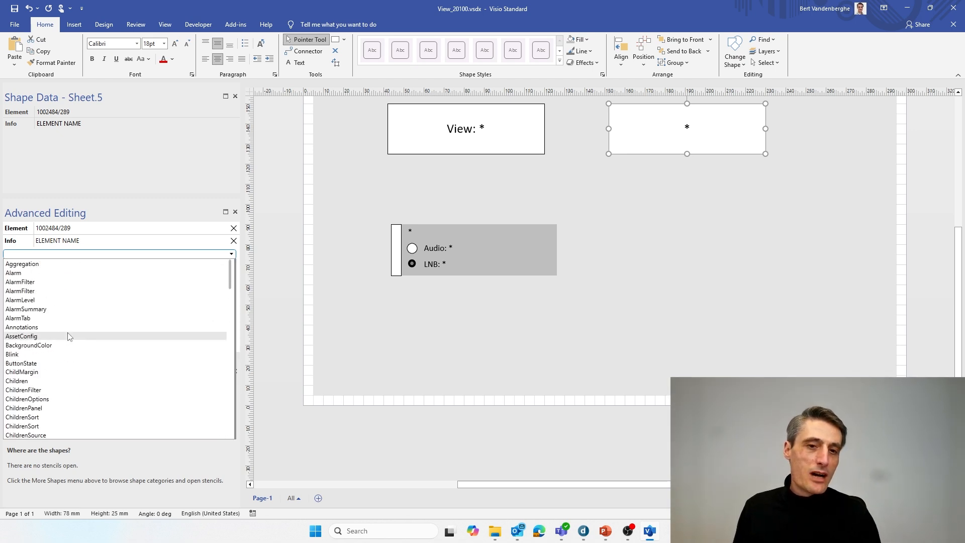
scroll(484, 300, "up", 15)
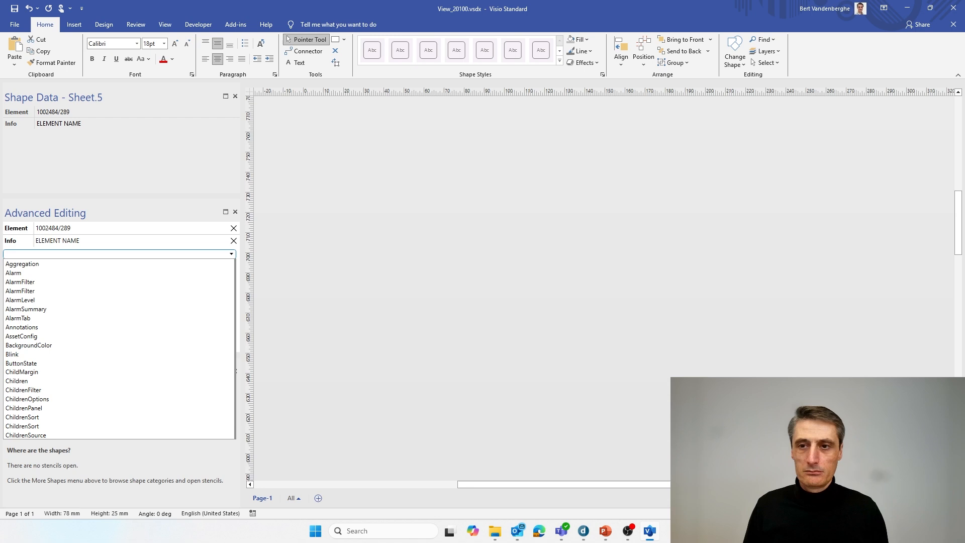
key("Escape")
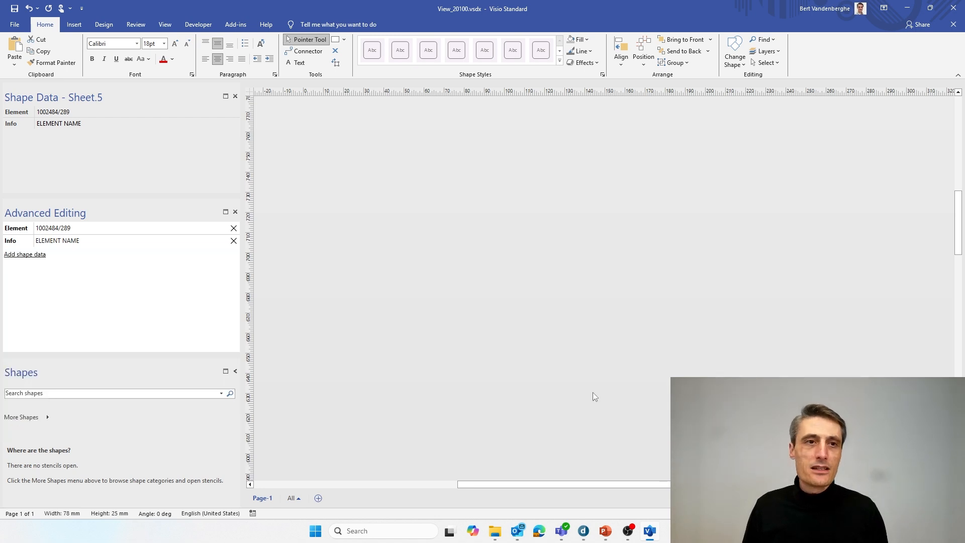
scroll(603, 287, "down", 10)
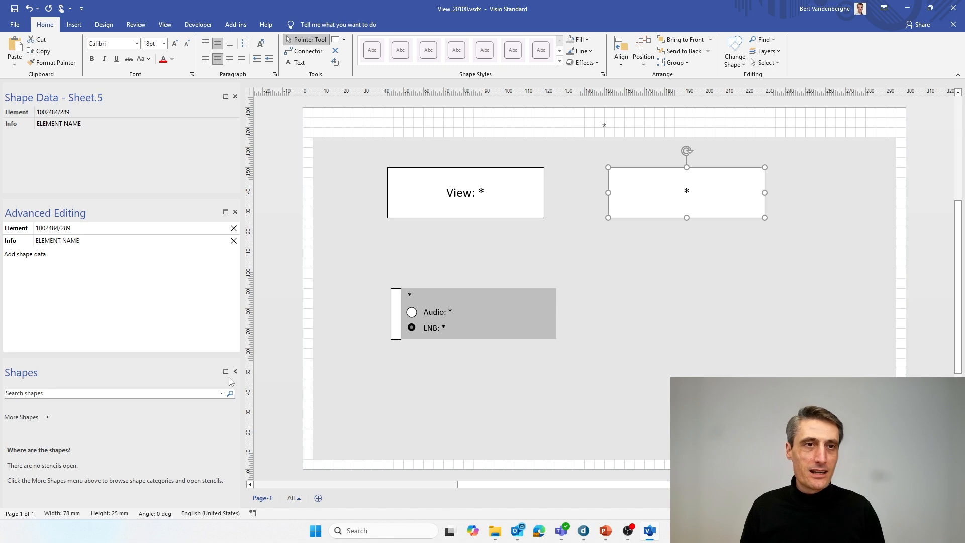
Step: Close the edit mode of the Training Bert view in DataMiner and return to Visio
key("alt+Tab")
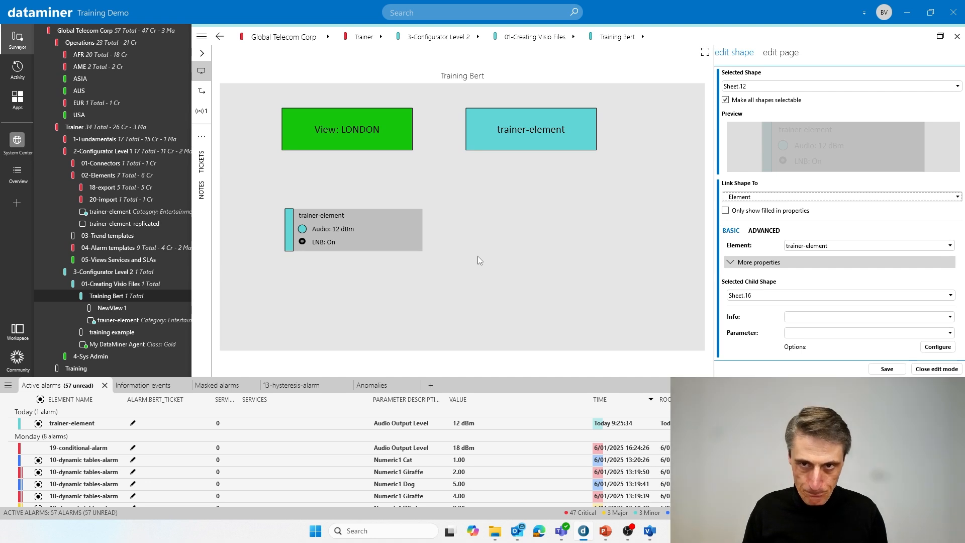
left_click(936, 369)
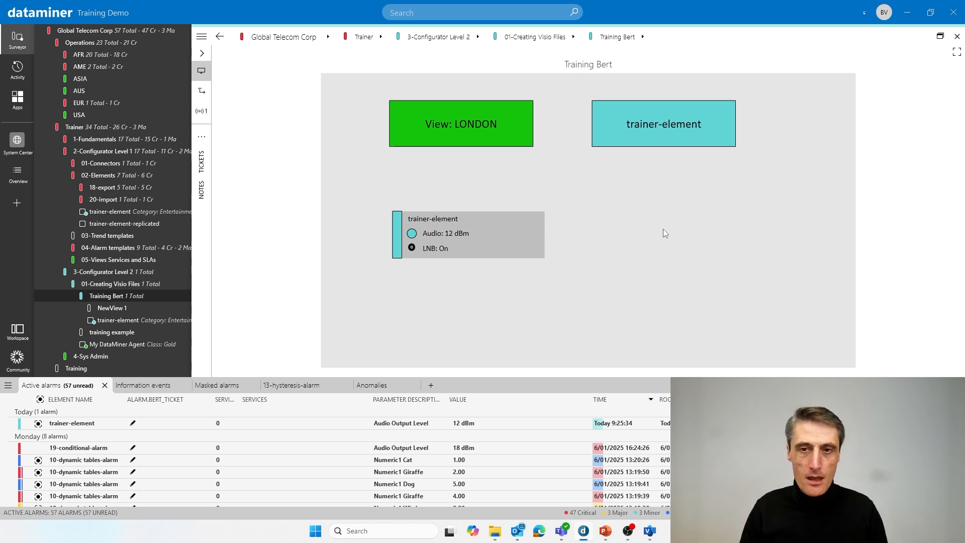
key("alt+Tab")
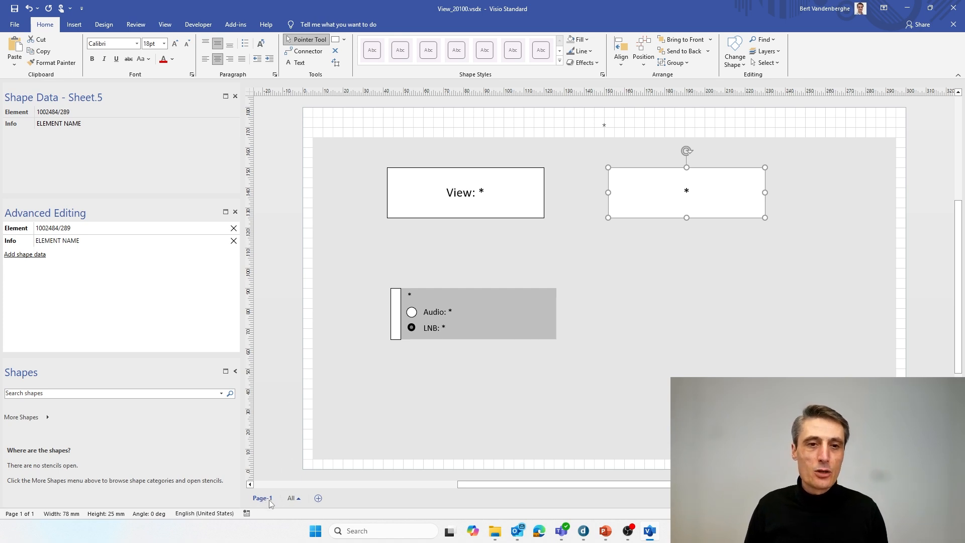
Step: Add a second page to the drawing, and name the first page Overview and the new one Details
left_click(319, 498)
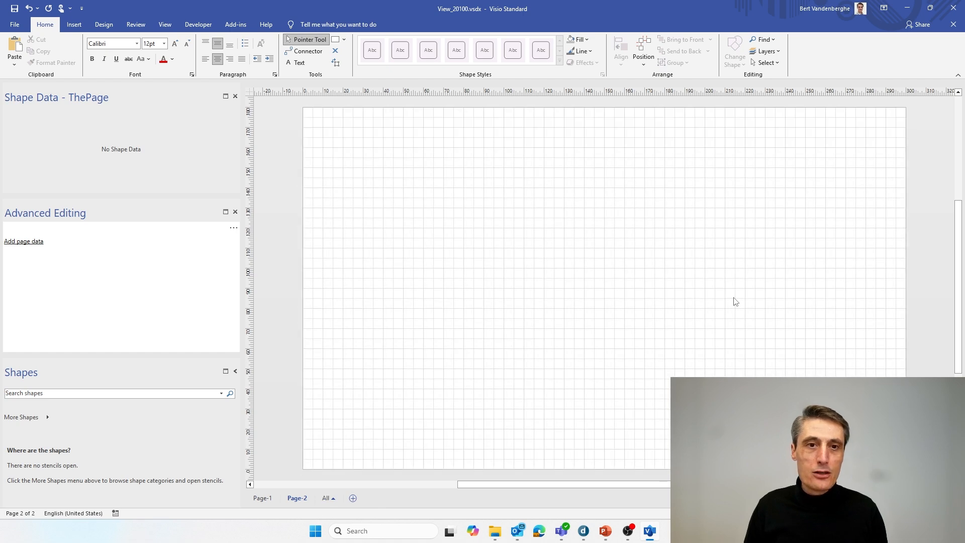
double_click(265, 499)
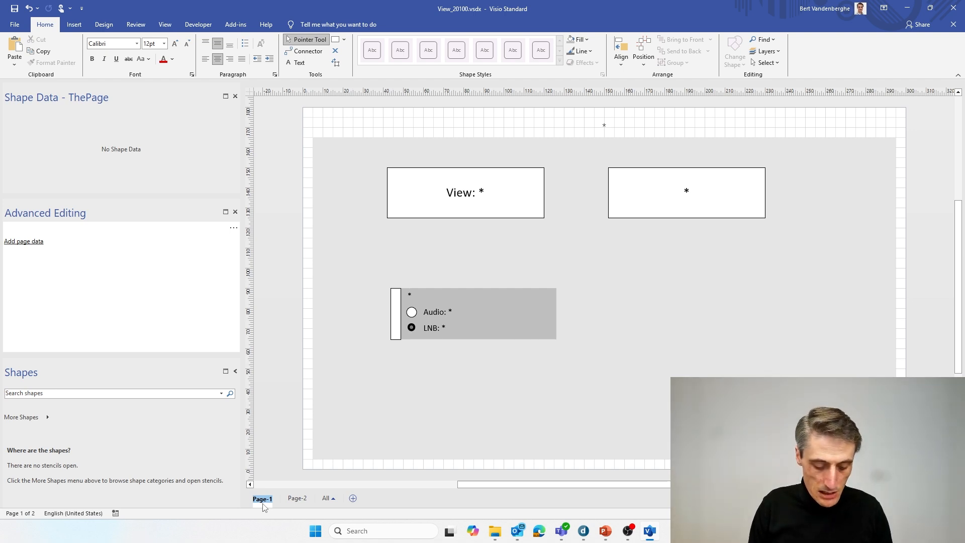
type("Overview")
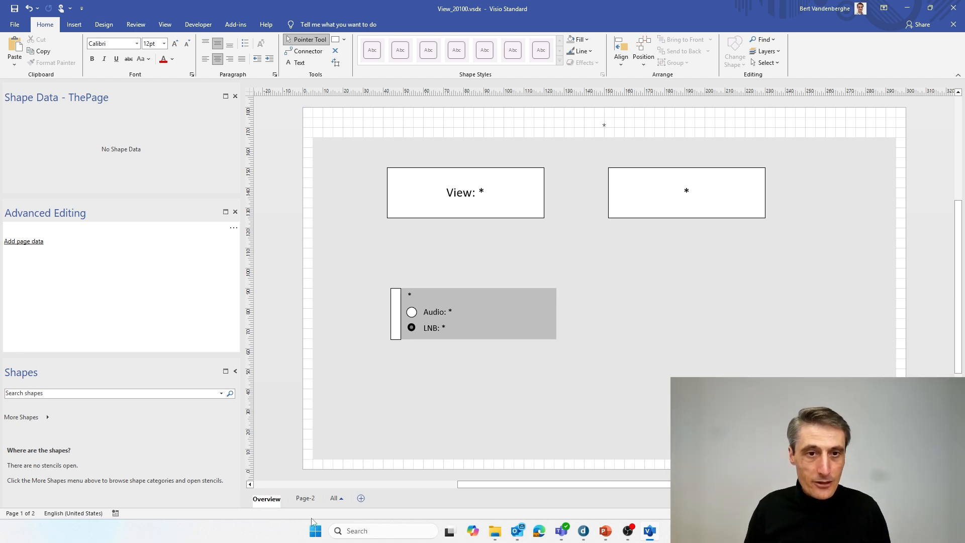
double_click(304, 499)
type("De")
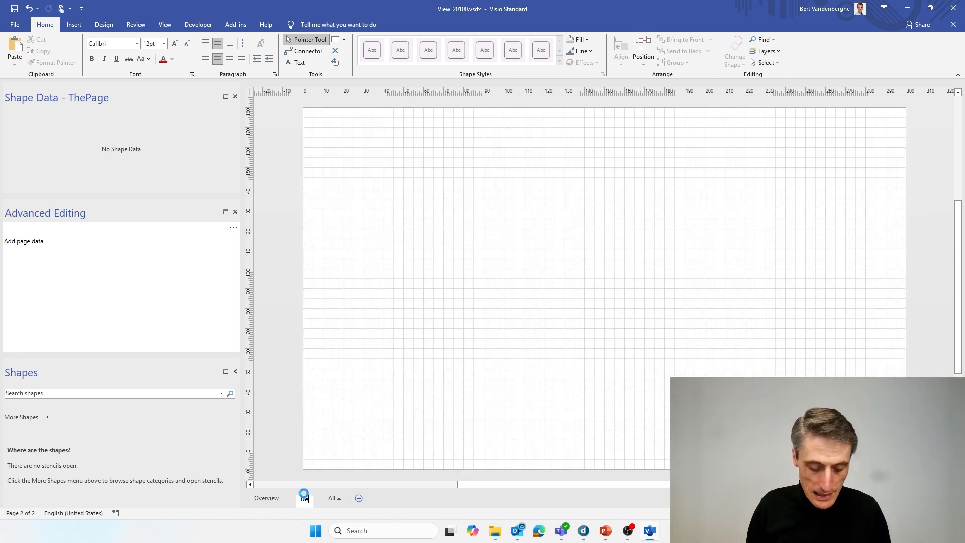
type("tails")
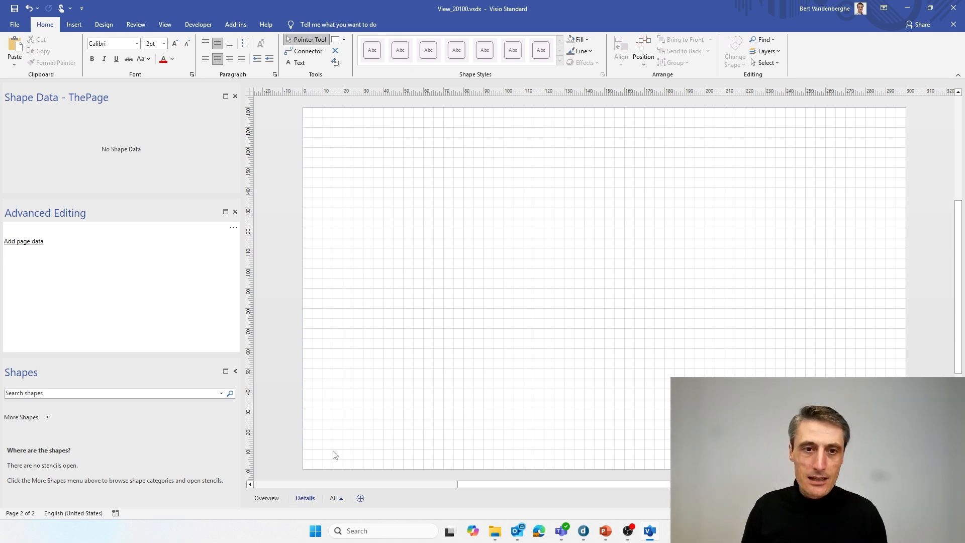
Step: Switch to DataMiner and alternate between the overview and details pages of the Training Bert view to check them
key("alt+Tab")
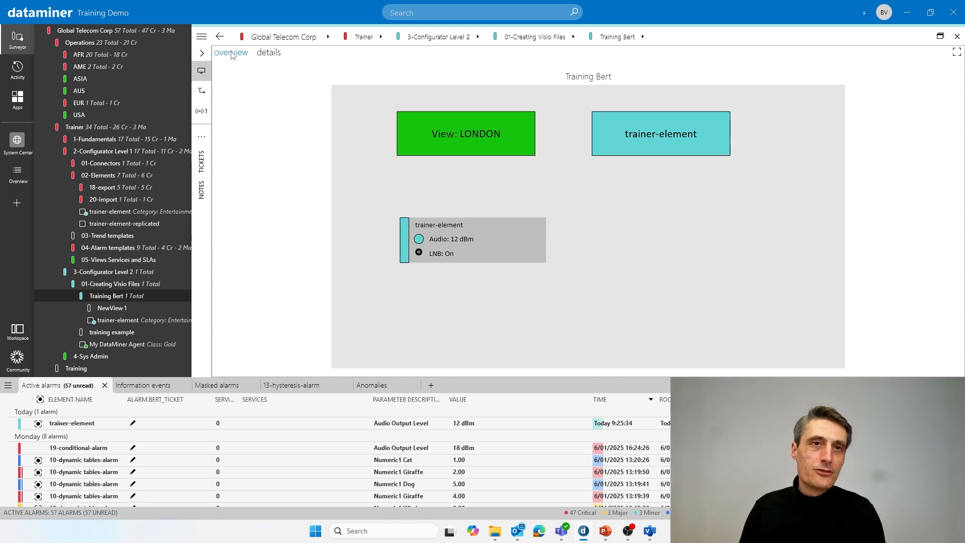
left_click(267, 53)
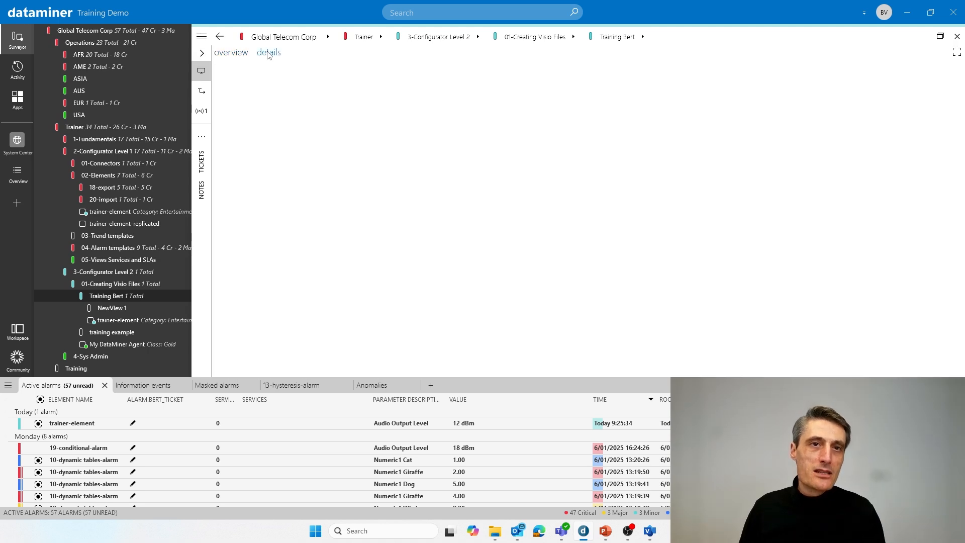
left_click(234, 54)
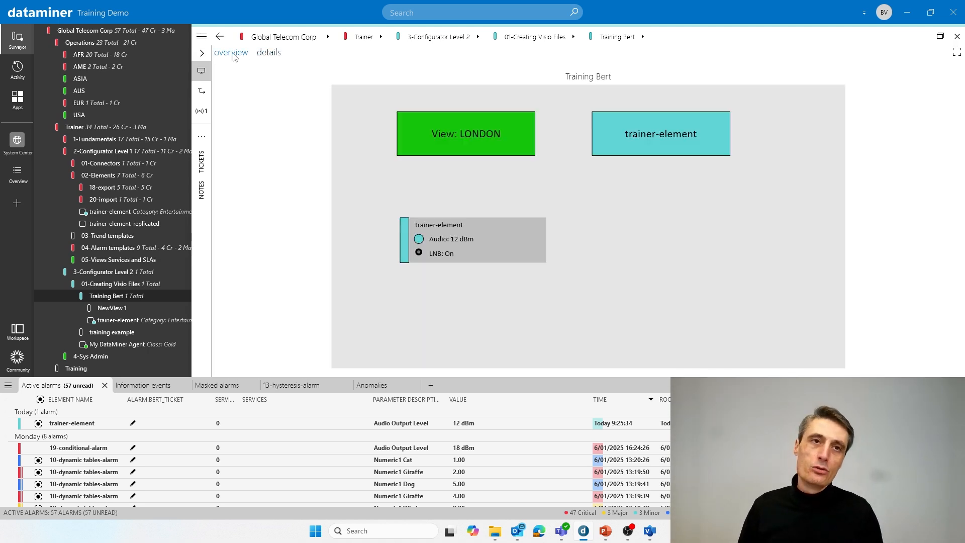
left_click(270, 54)
left_click(230, 54)
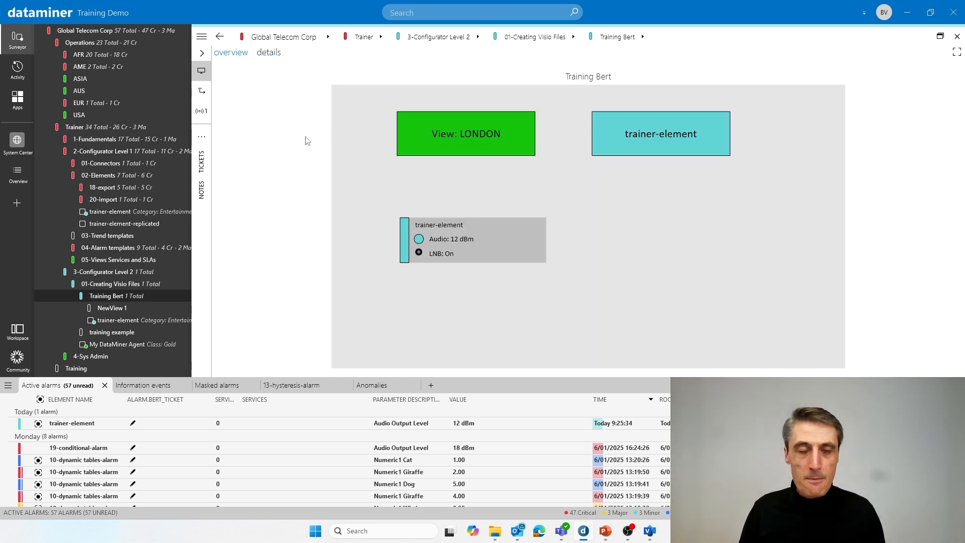
left_click(271, 54)
left_click(238, 59)
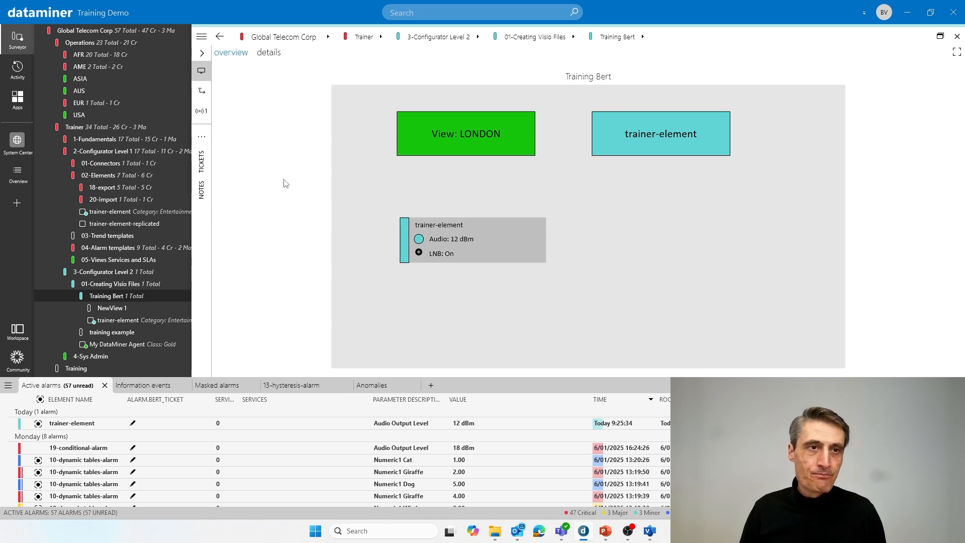
Step: Switch to Visio and draw a rectangle of about 272 by 139 mm across most of the Details page
key("alt+Tab")
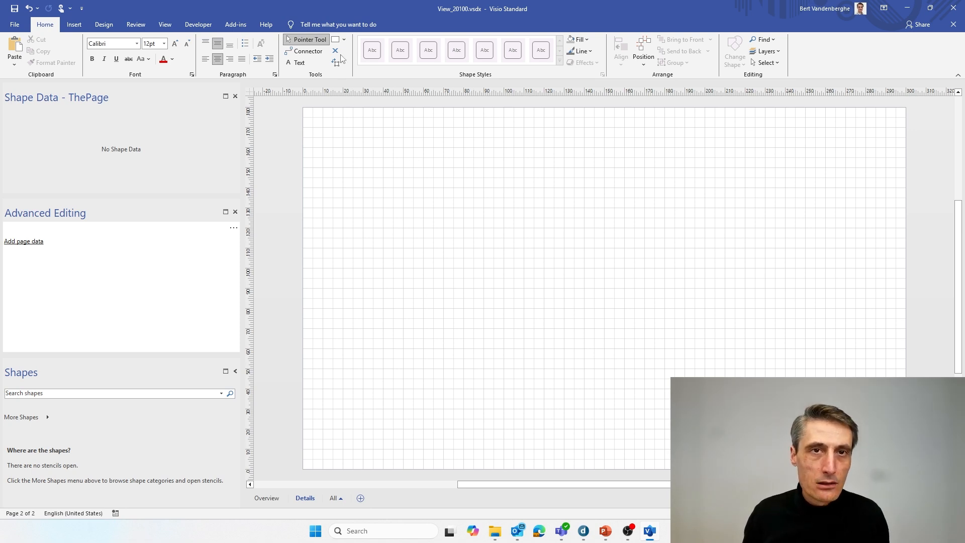
left_click(335, 39)
left_click_drag(329, 139, 876, 418)
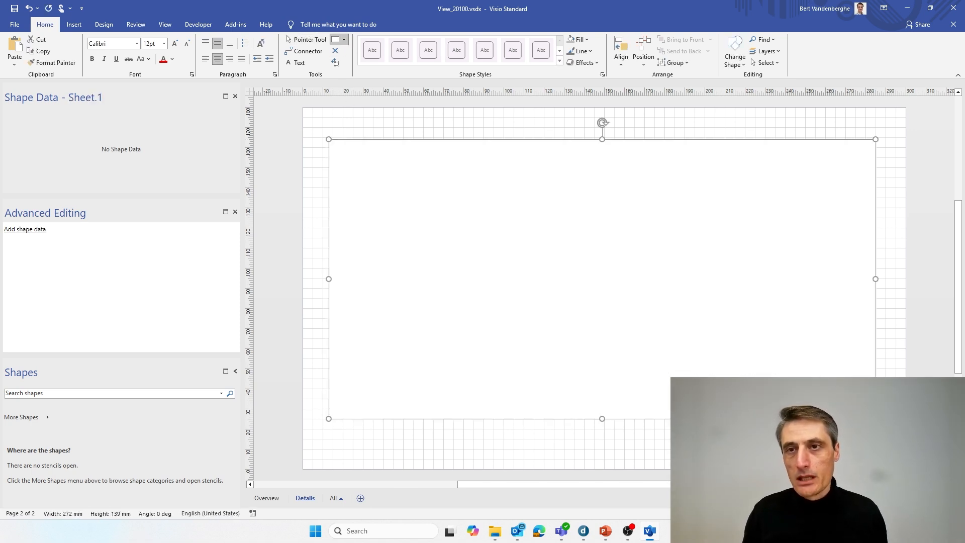
left_click(274, 218)
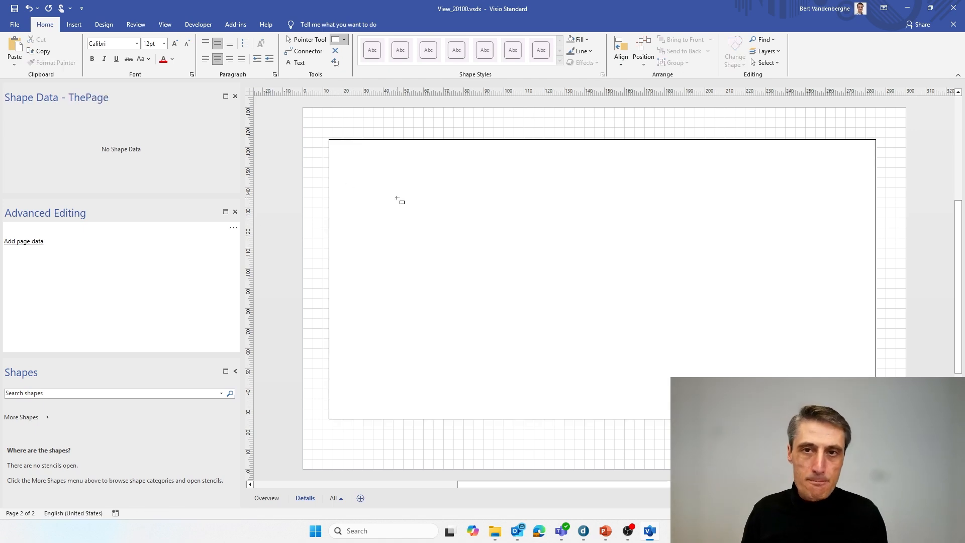
Step: Switch between Visio and DataMiner and check the new rectangle on the details page of the Training Bert view
key("alt+Tab")
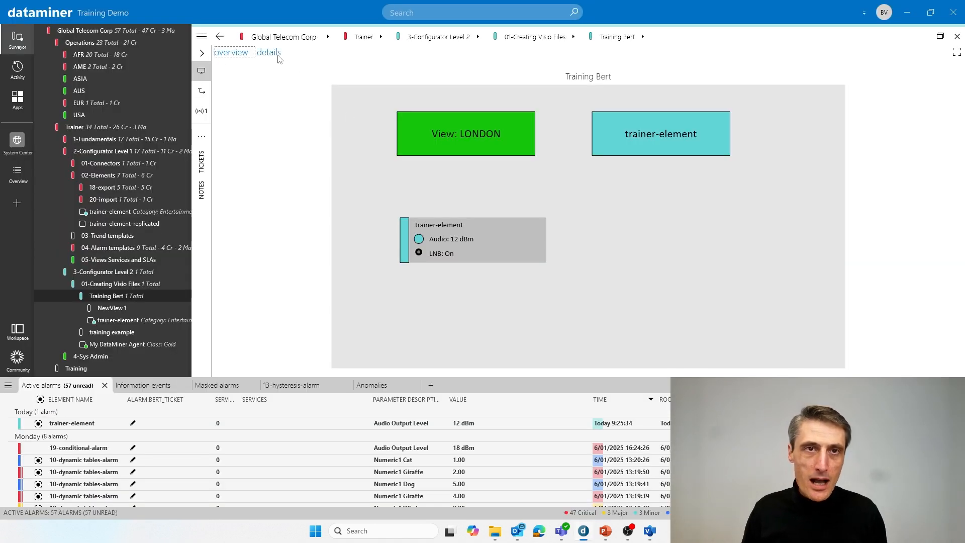
key("alt+Tab")
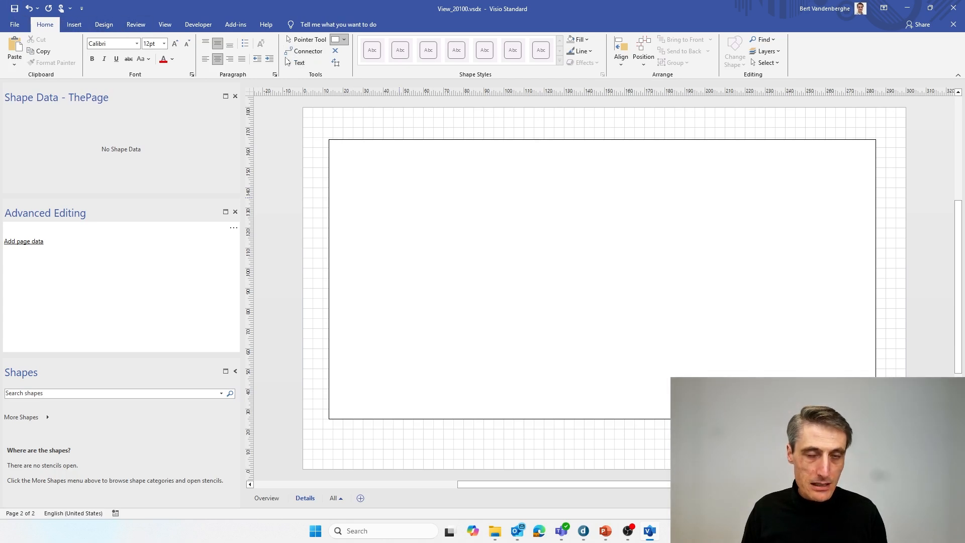
key("alt+Tab")
left_click(269, 53)
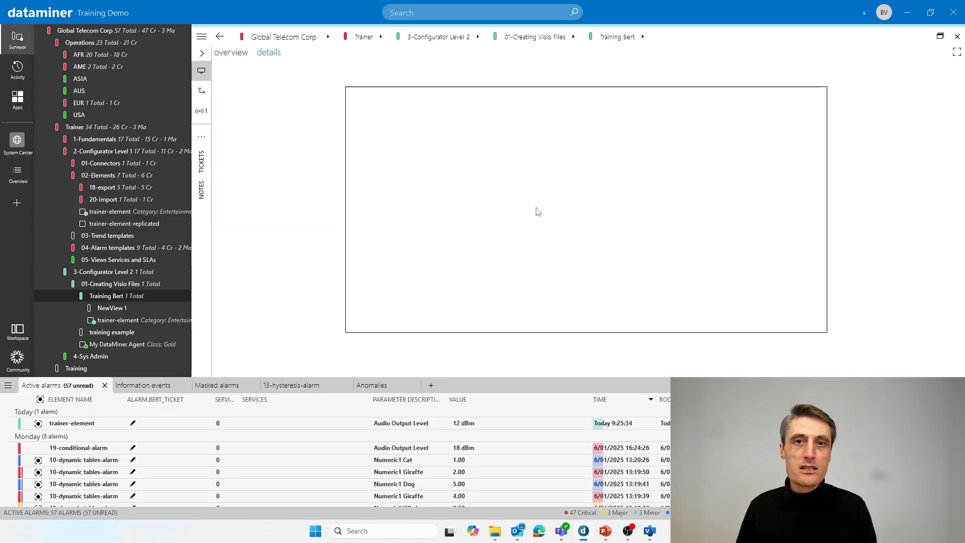
Step: Enter edit mode on the details page and select the large rectangle, Sheet.1, for shape editing
right_click(578, 144)
left_click(537, 179)
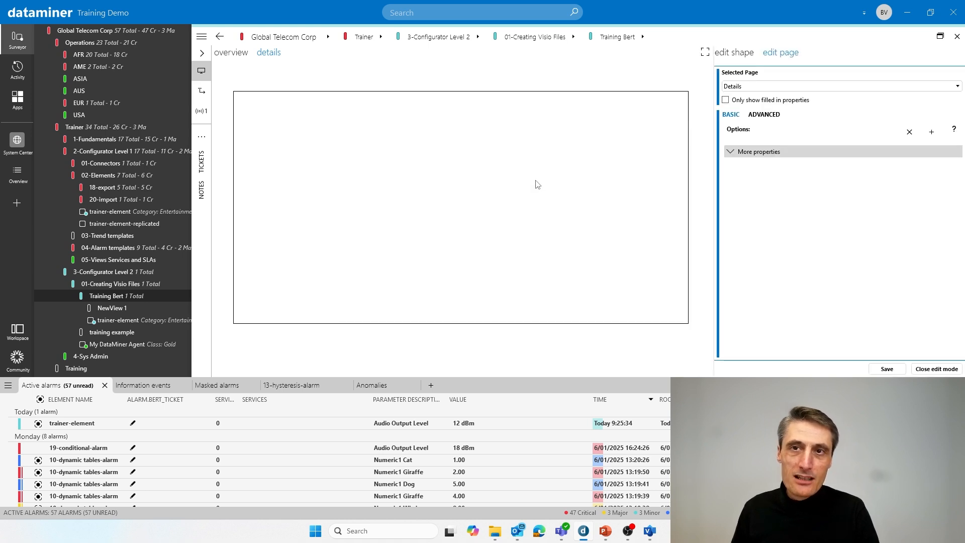
left_click(748, 89)
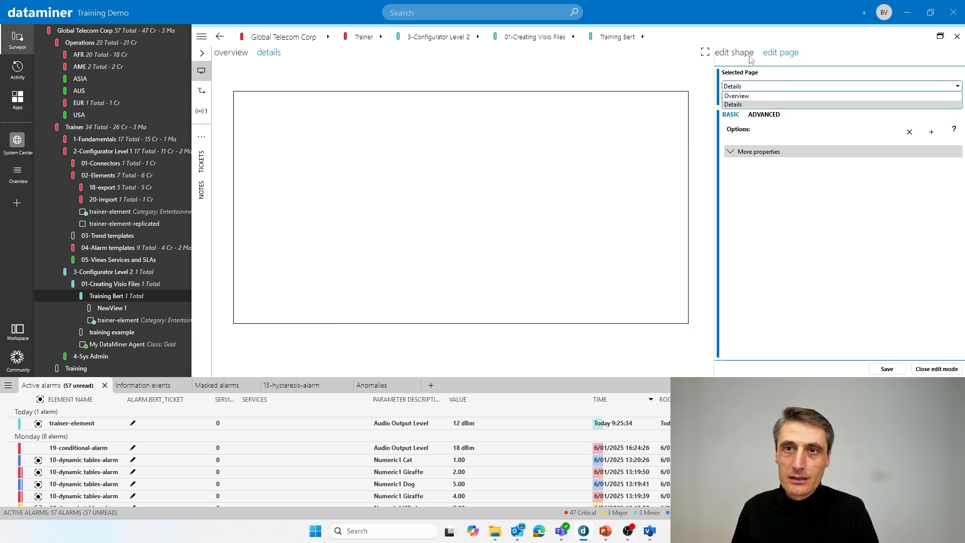
left_click(748, 57)
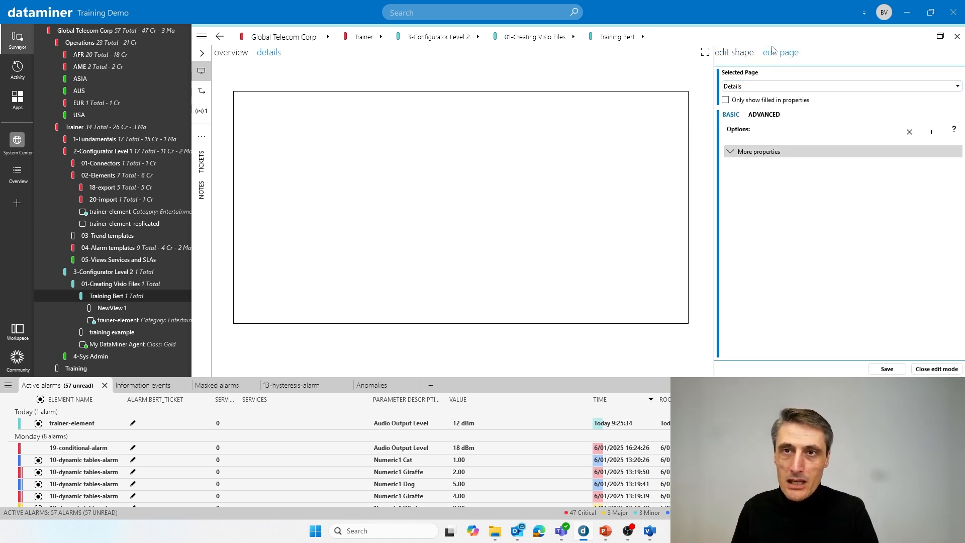
left_click(736, 54)
left_click(749, 87)
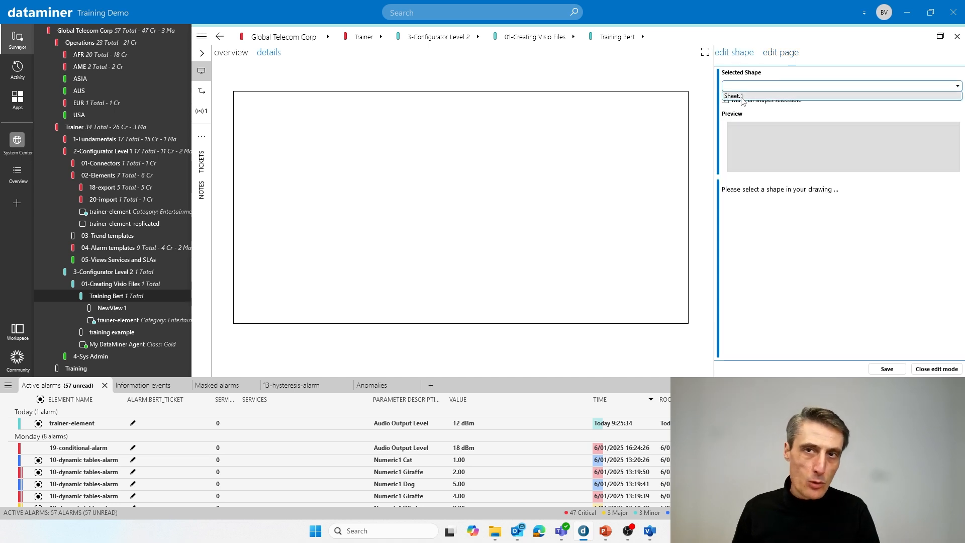
left_click(741, 96)
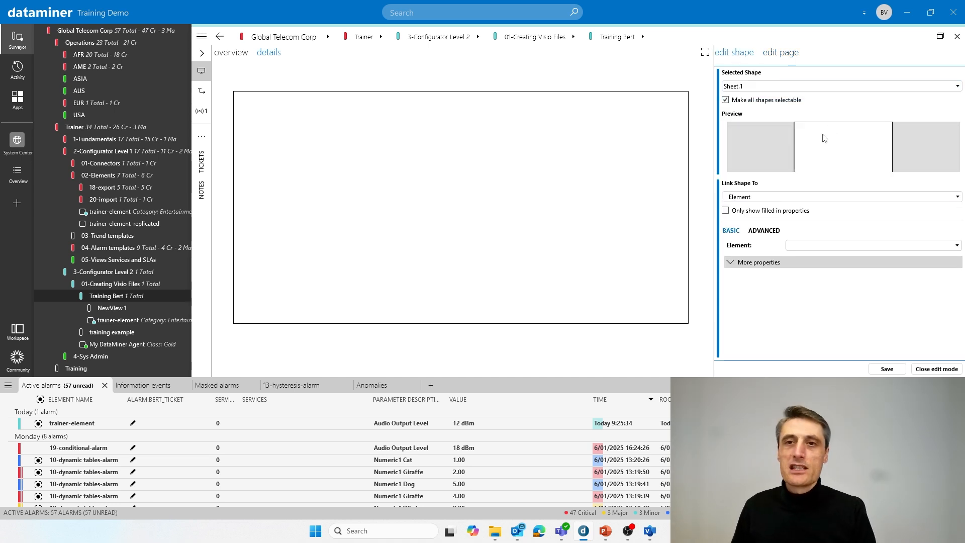
left_click(754, 197)
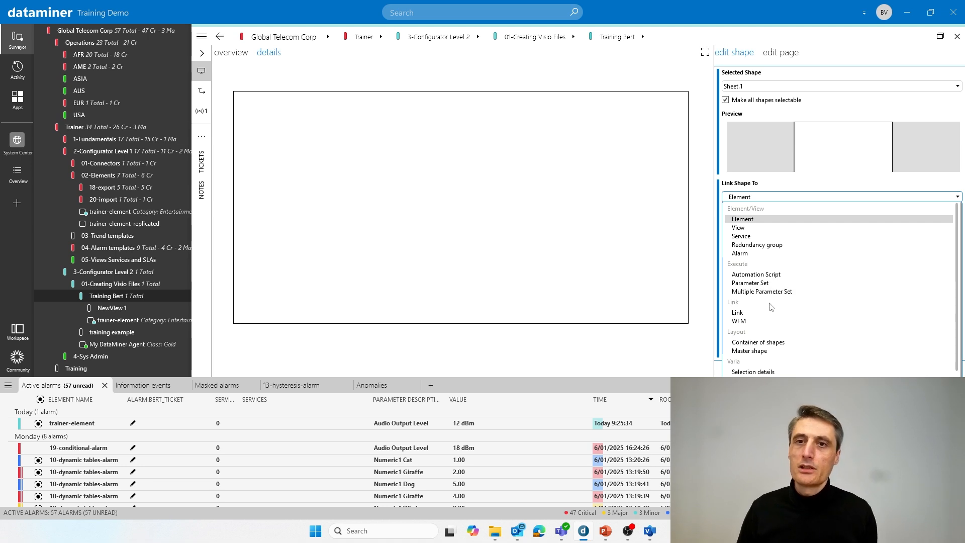
scroll(778, 308, "down", 1)
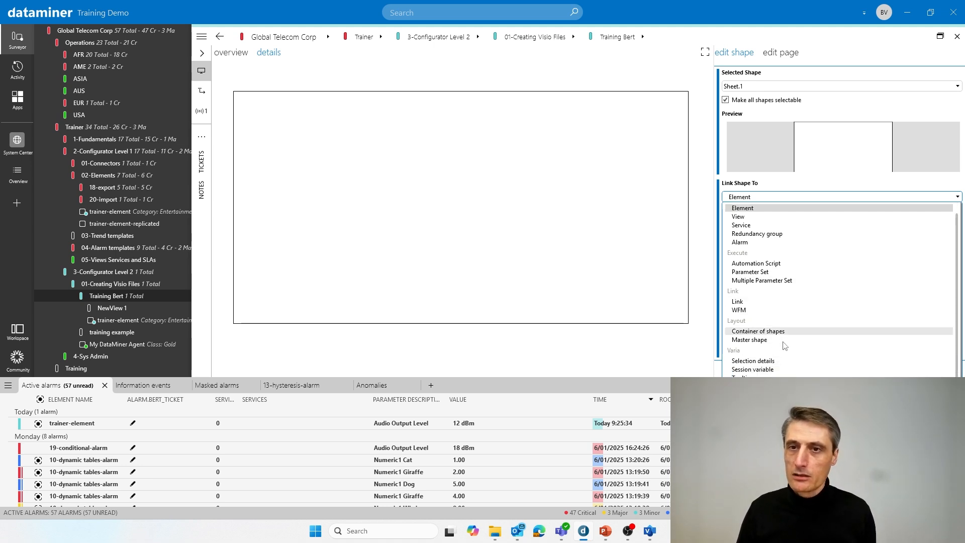
left_click(746, 303)
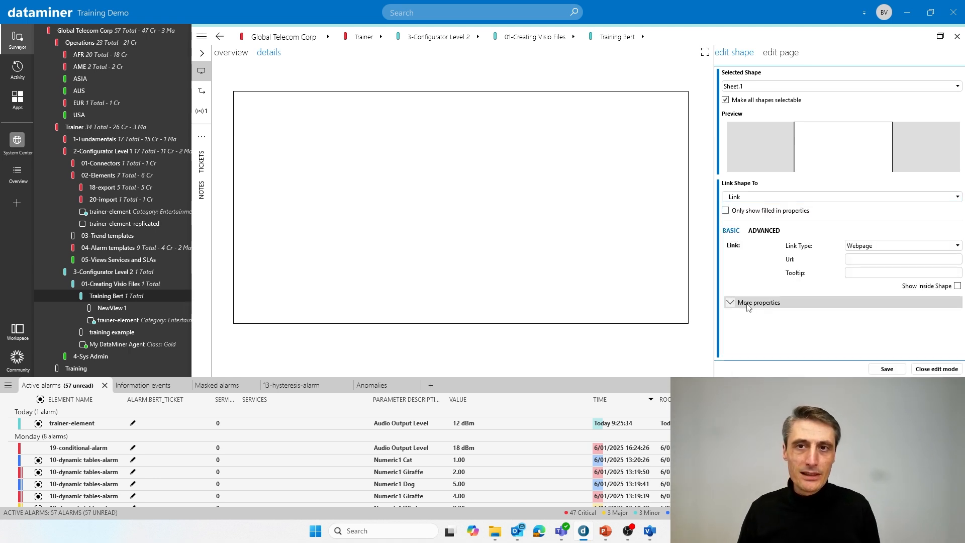
left_click(878, 246)
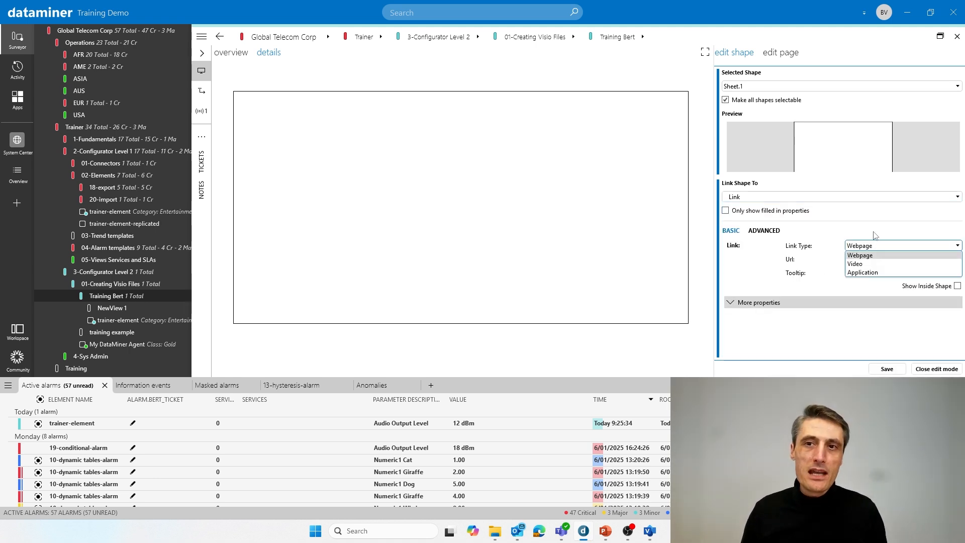
left_click(867, 244)
left_click(871, 257)
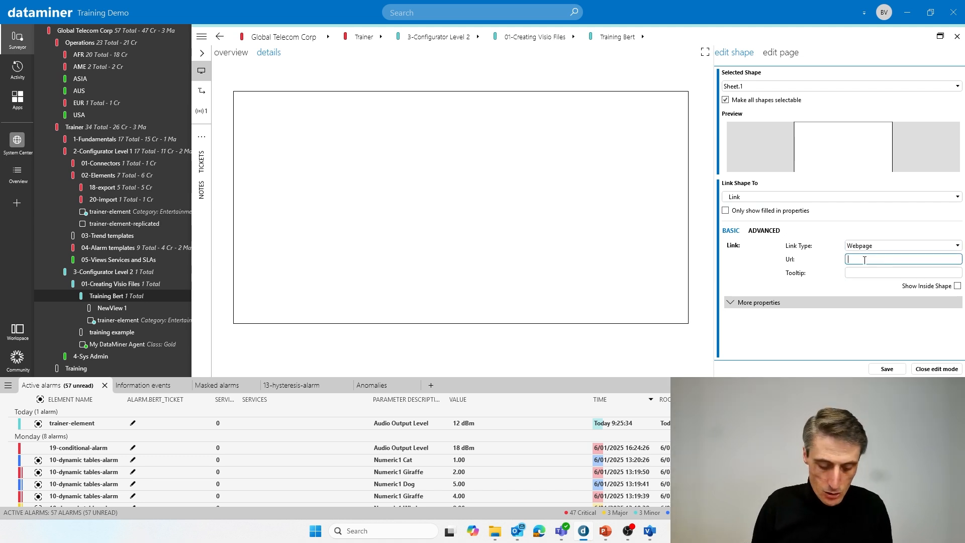
type("htt")
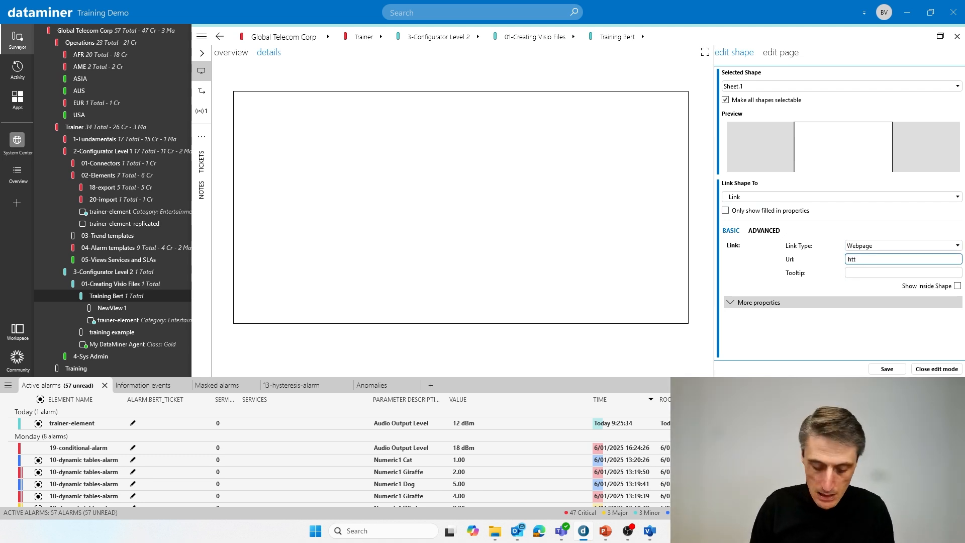
type("ps://www.skyline.be")
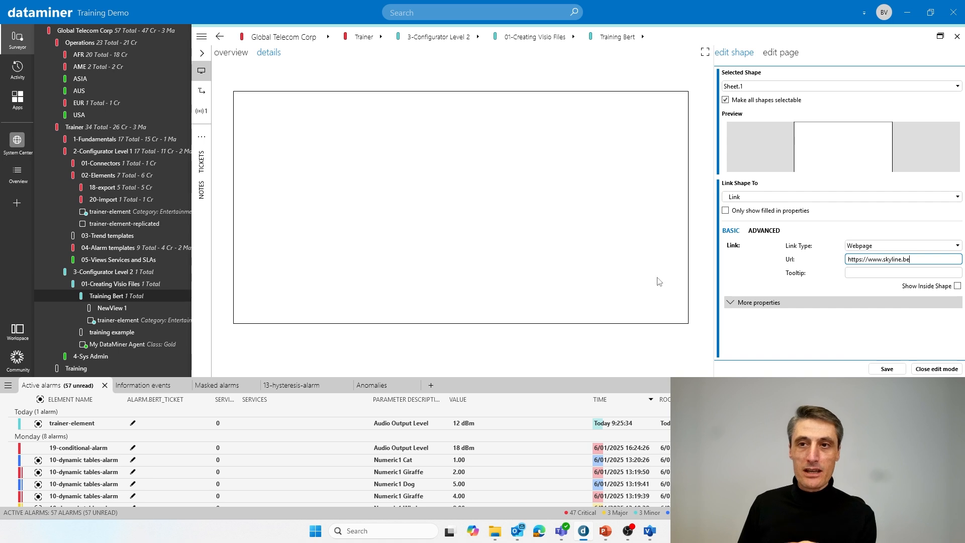
left_click(898, 373)
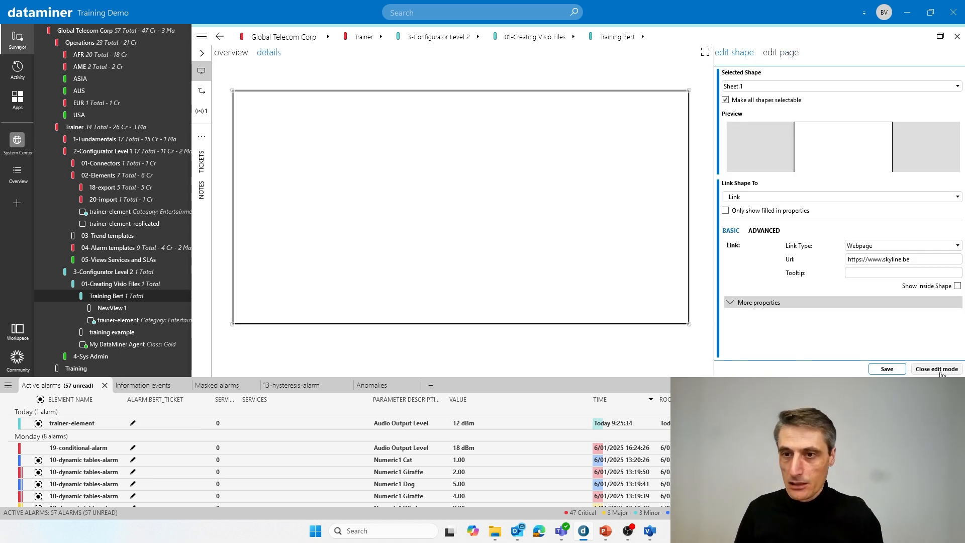
left_click(936, 368)
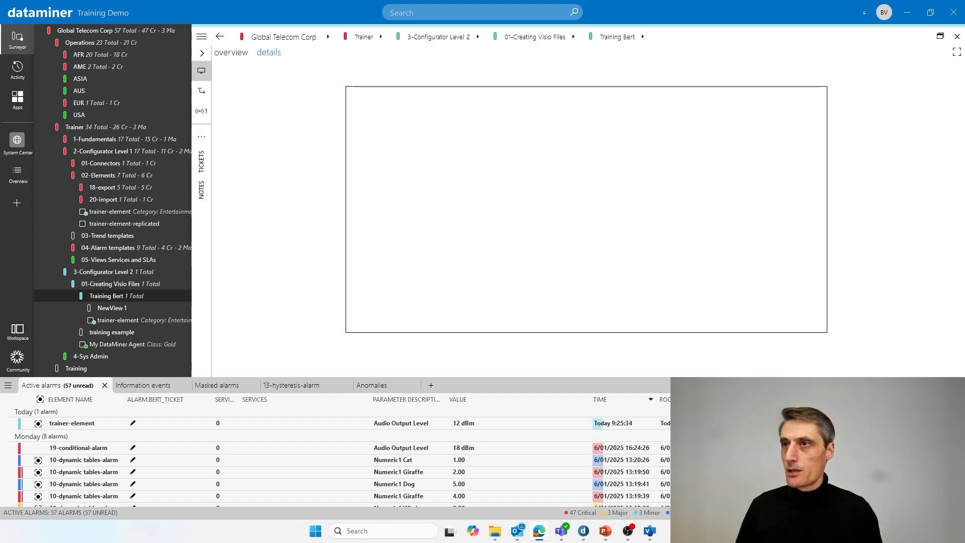
Step: Check the rectangle's linked web page in the browser and return to DataMiner
left_click_drag(964, 161, 576, 1)
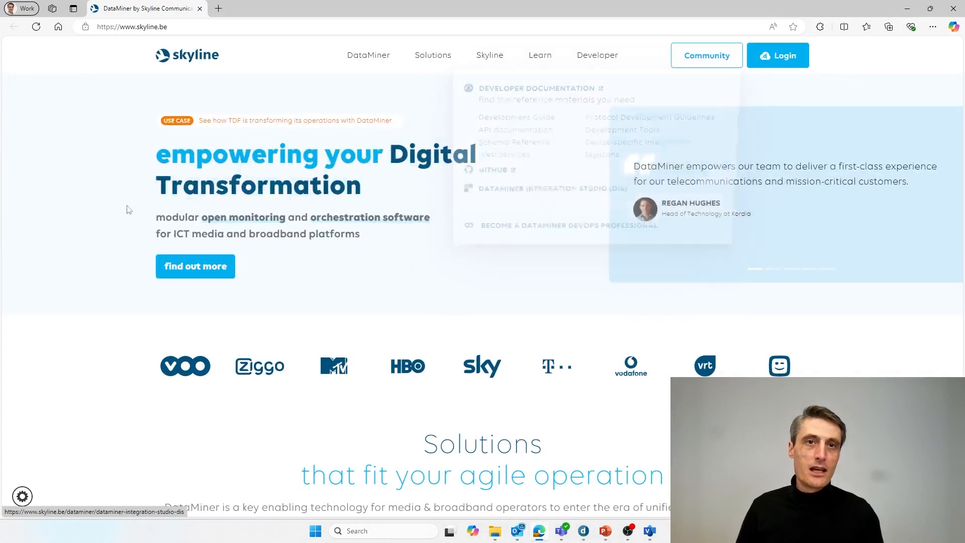
key("alt+Tab")
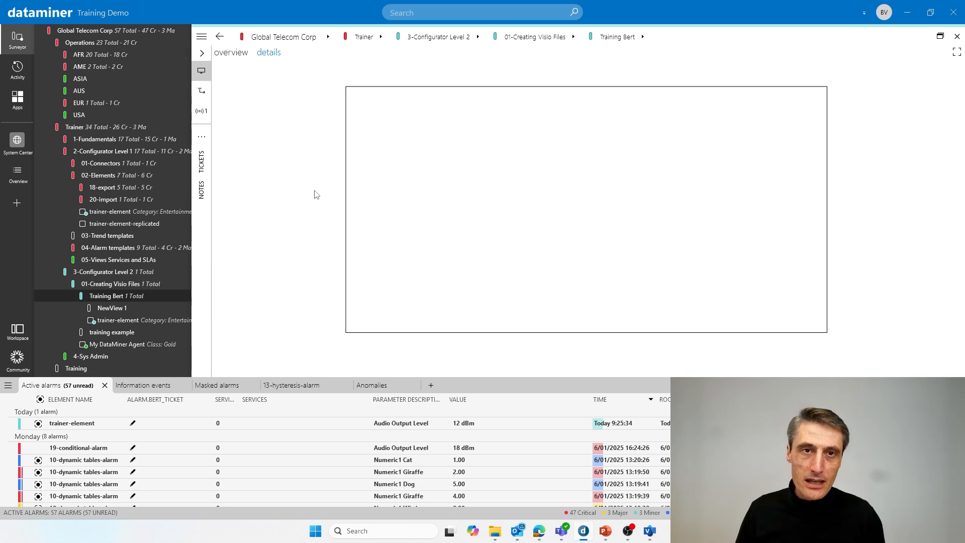
right_click(315, 194)
left_click(275, 226)
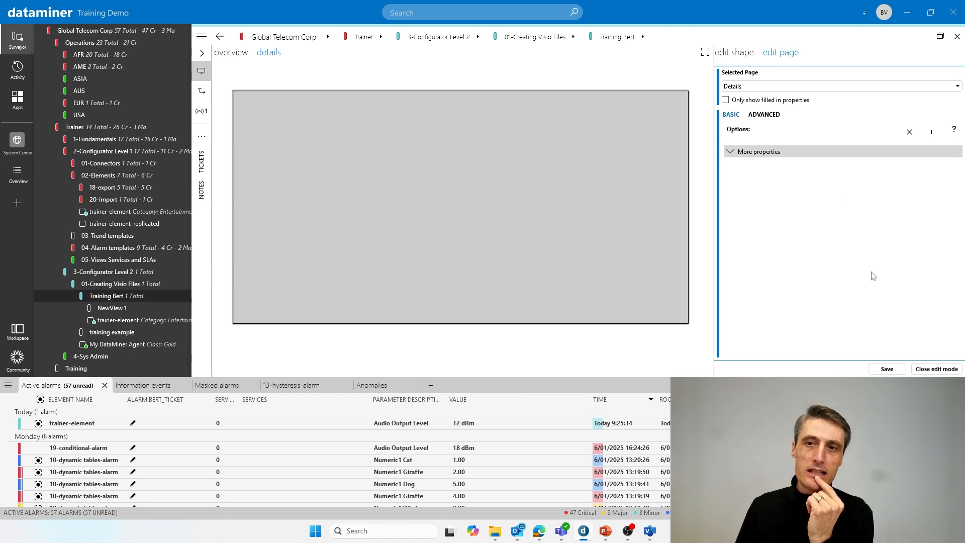
left_click(930, 370)
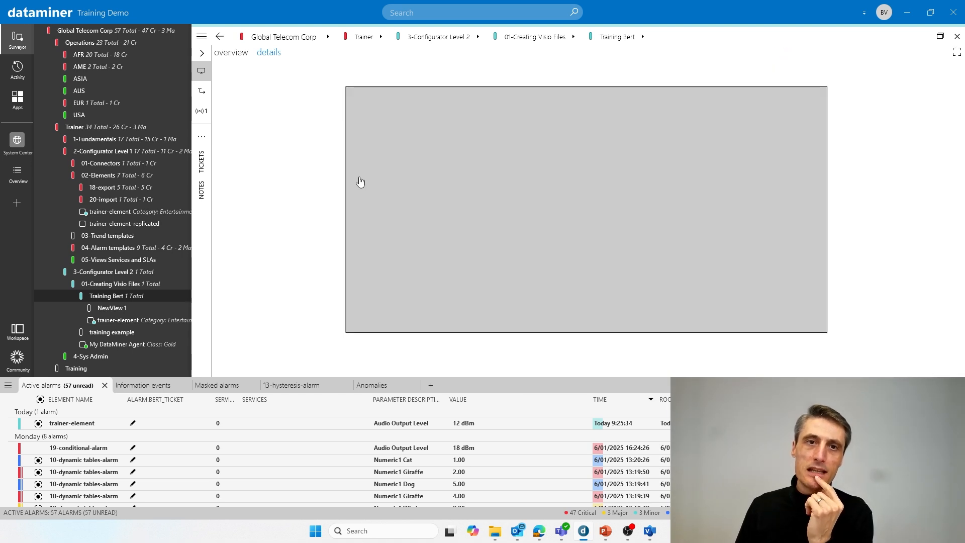
Step: Reopen the rectangle in edit mode, set its web link to show inside the shape, save, and close the edit mode
right_click(527, 138)
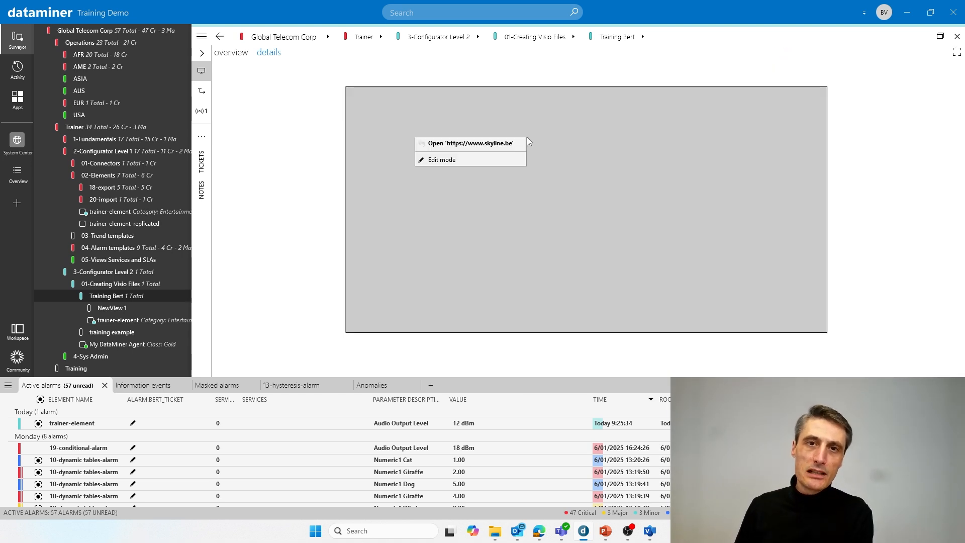
left_click(440, 158)
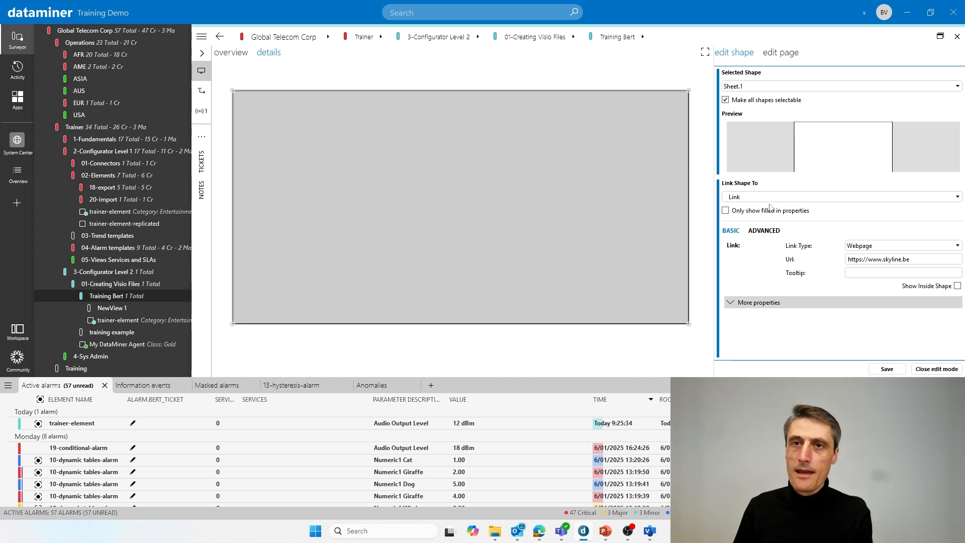
left_click(957, 286)
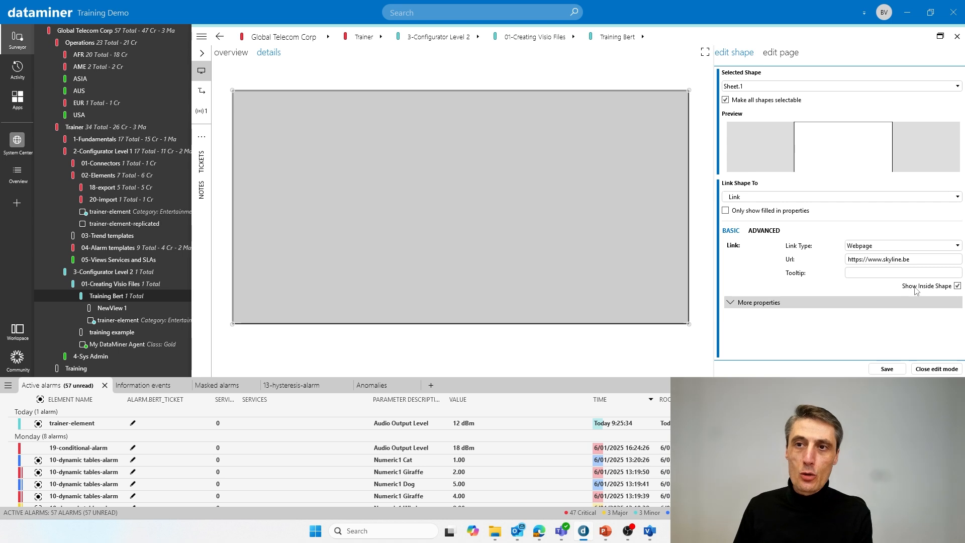
left_click(887, 370)
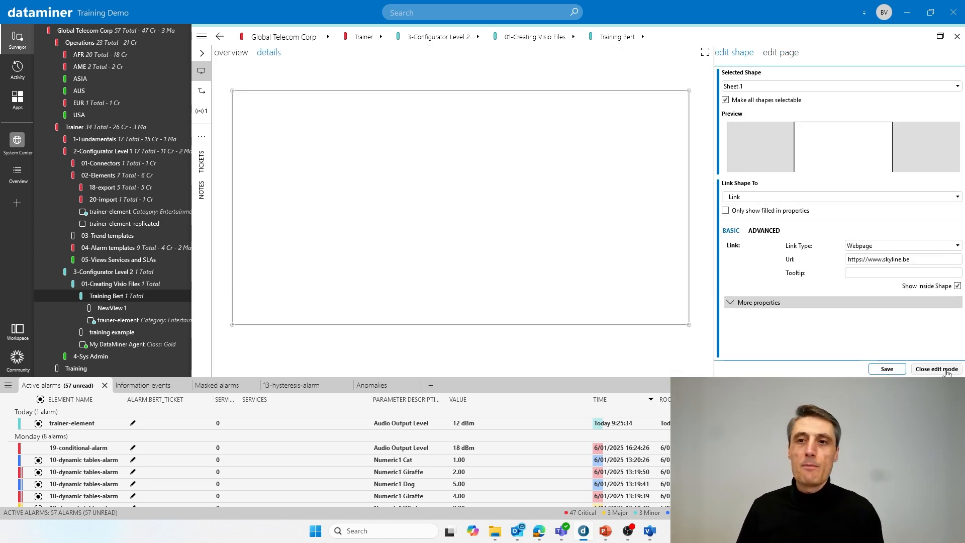
left_click(947, 370)
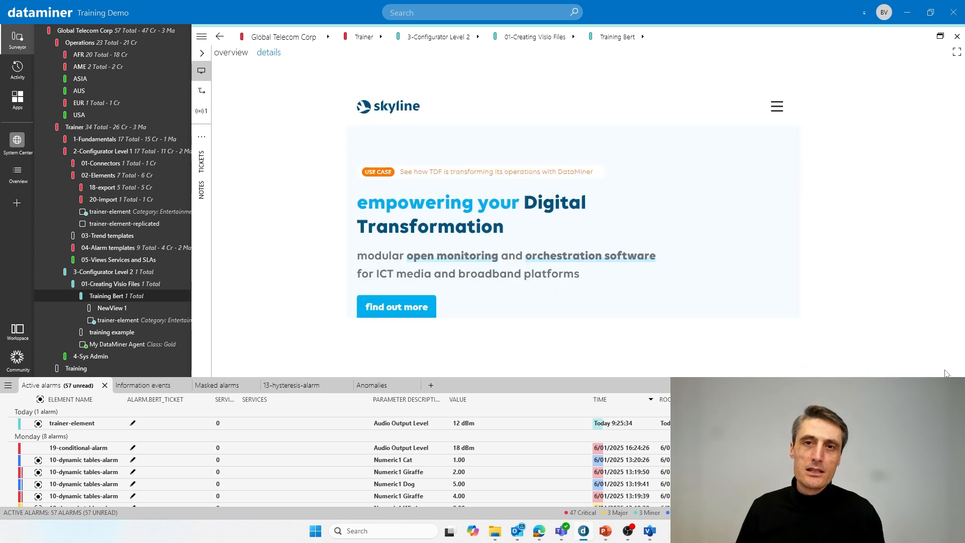
Step: Scroll through the web page embedded in the details page, and go back to the overview page
left_click(549, 250)
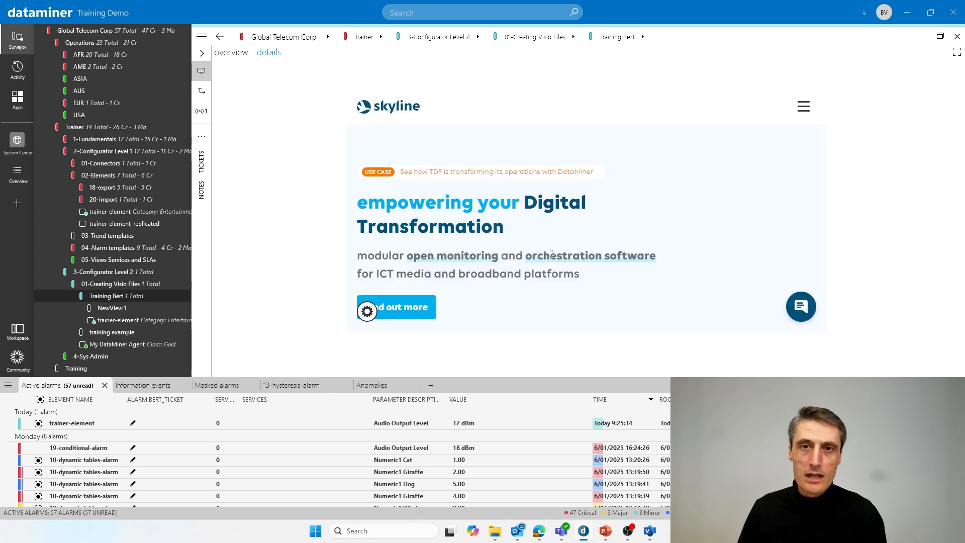
scroll(580, 240, "down", 2)
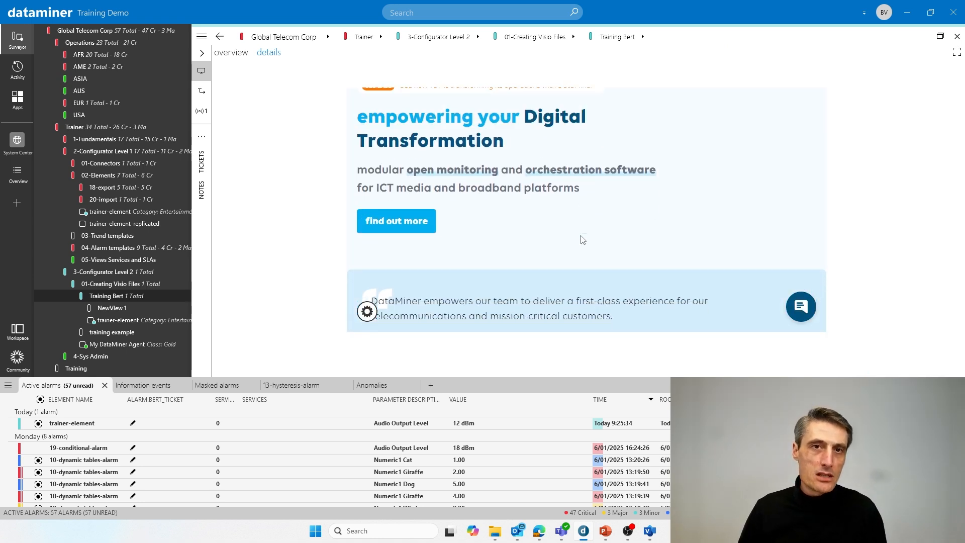
scroll(580, 240, "up", 2)
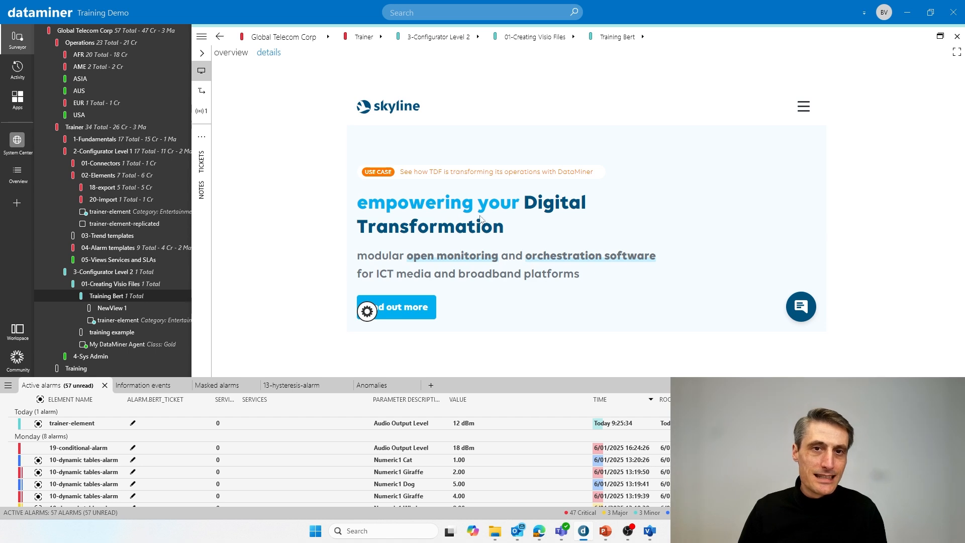
scroll(493, 210, "down", 5)
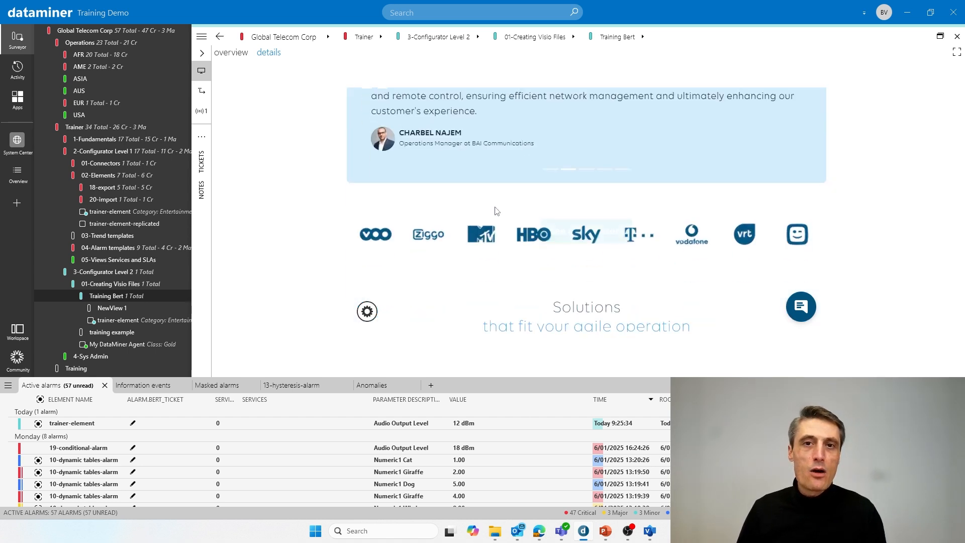
scroll(497, 211, "down", 3)
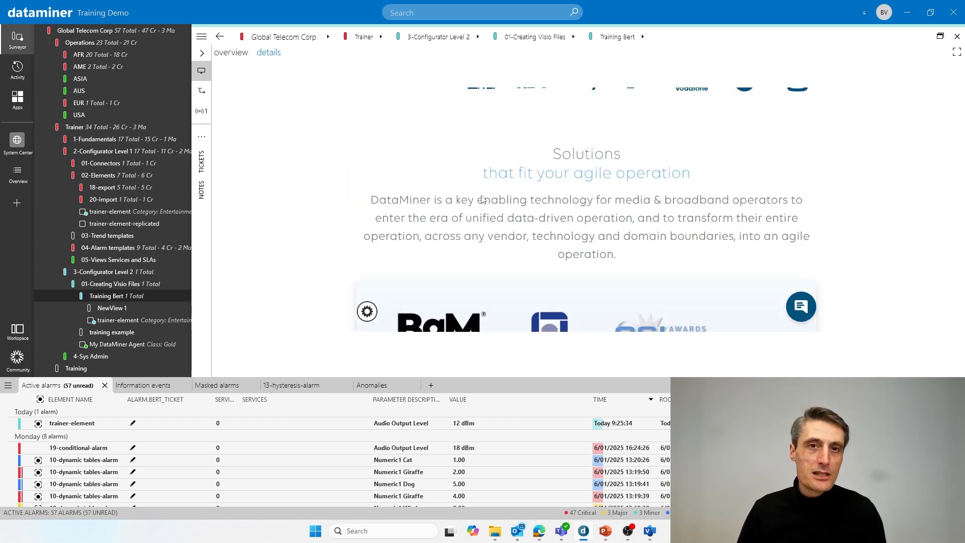
left_click(239, 53)
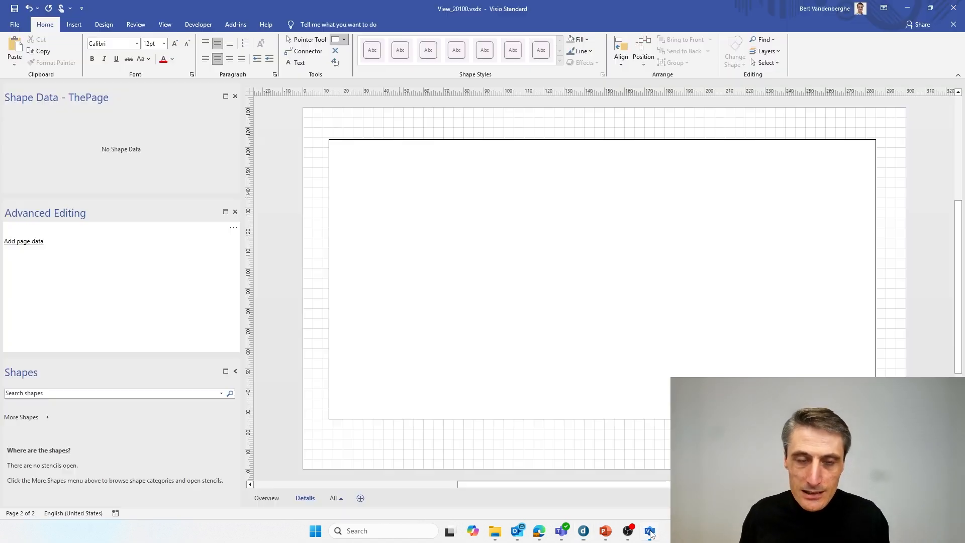
Step: In Visio, look through the data fields available for the Details page, and open the field list for the rectangle
left_click(650, 530)
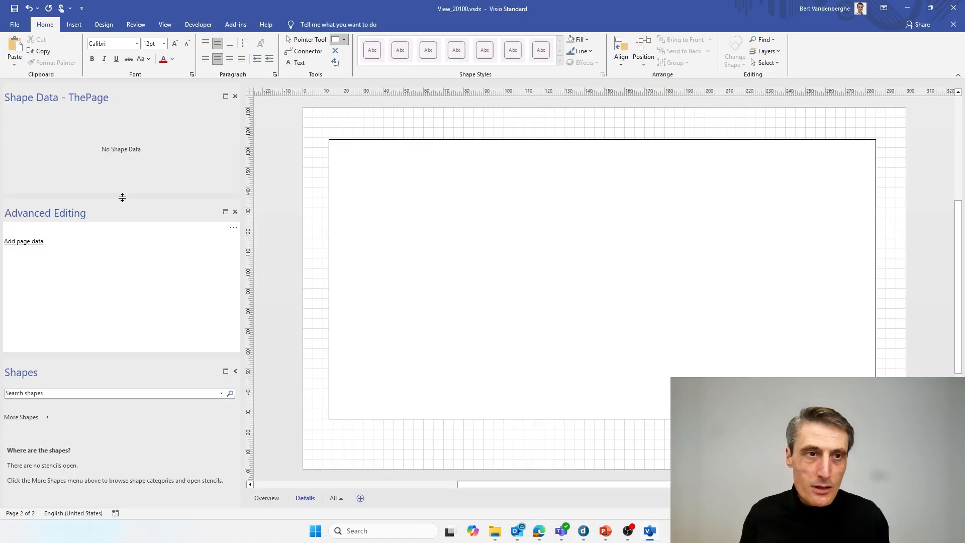
left_click(20, 244)
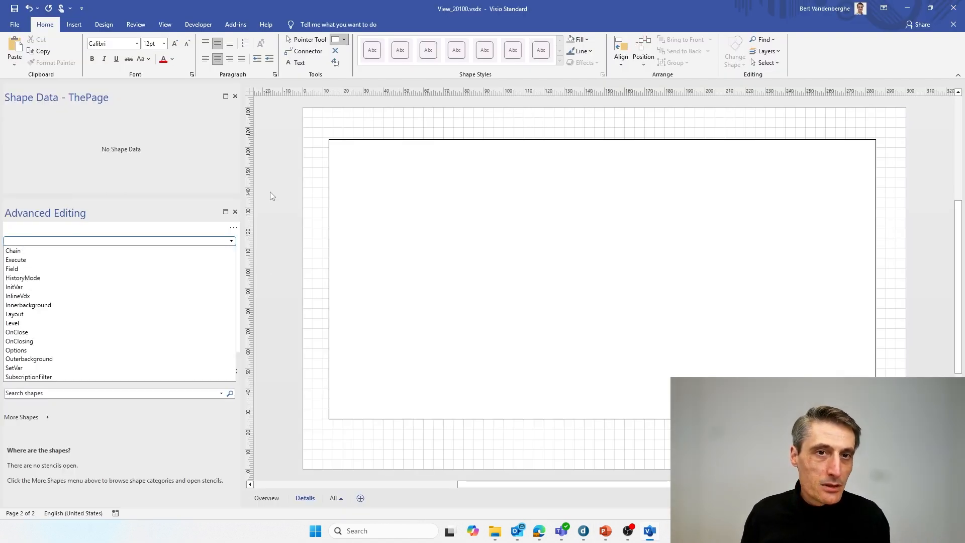
left_click(358, 231)
left_click(370, 228)
left_click(33, 242)
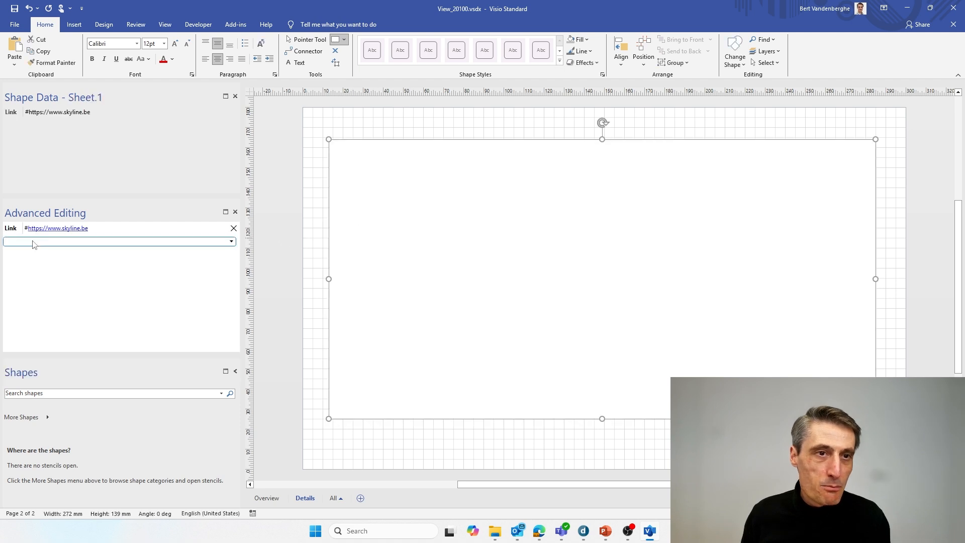
left_click(288, 229)
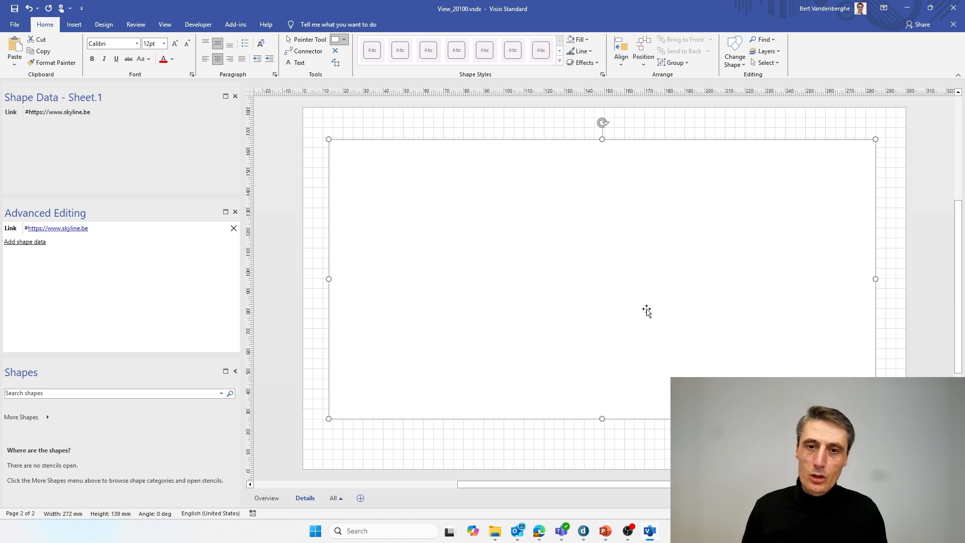
Step: Switch to DataMiner and open its online help documentation
left_click(583, 531)
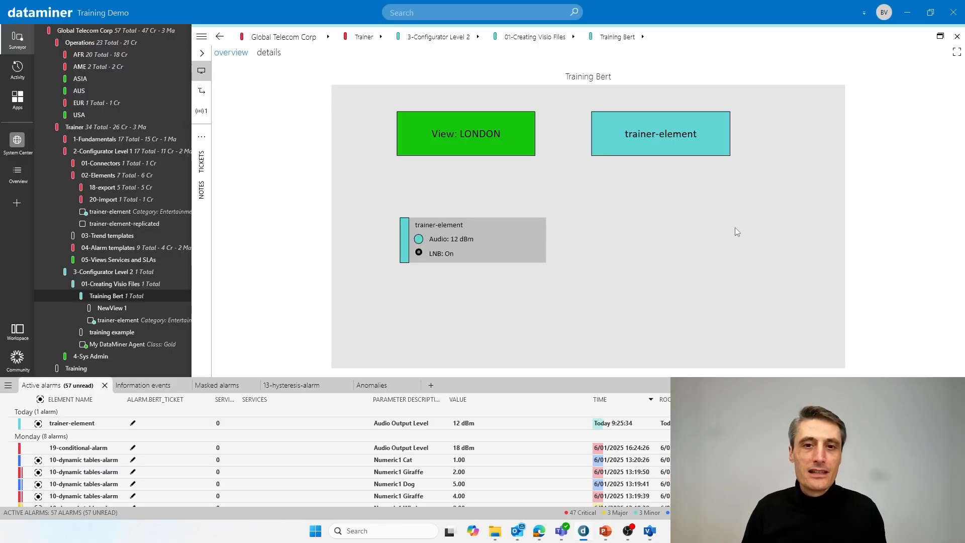
right_click(583, 532)
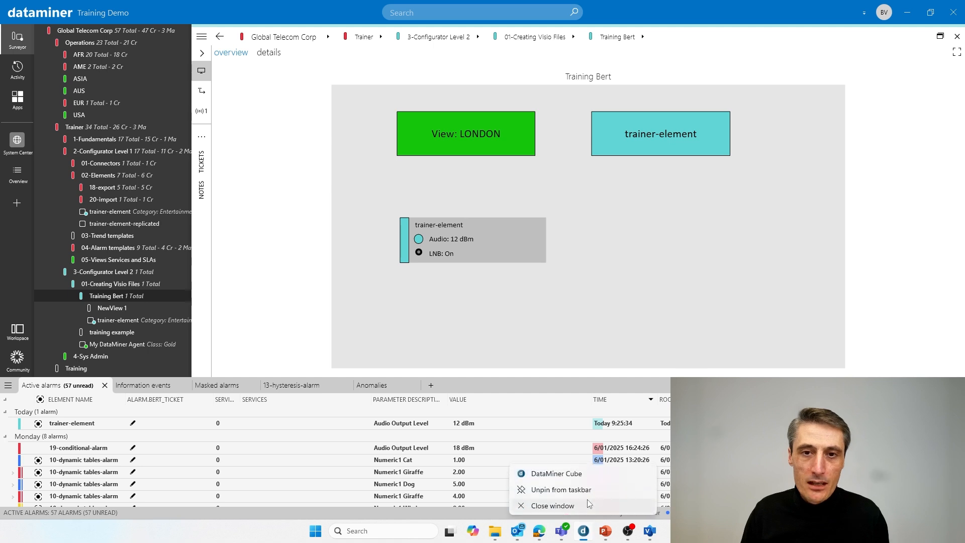
left_click(578, 473)
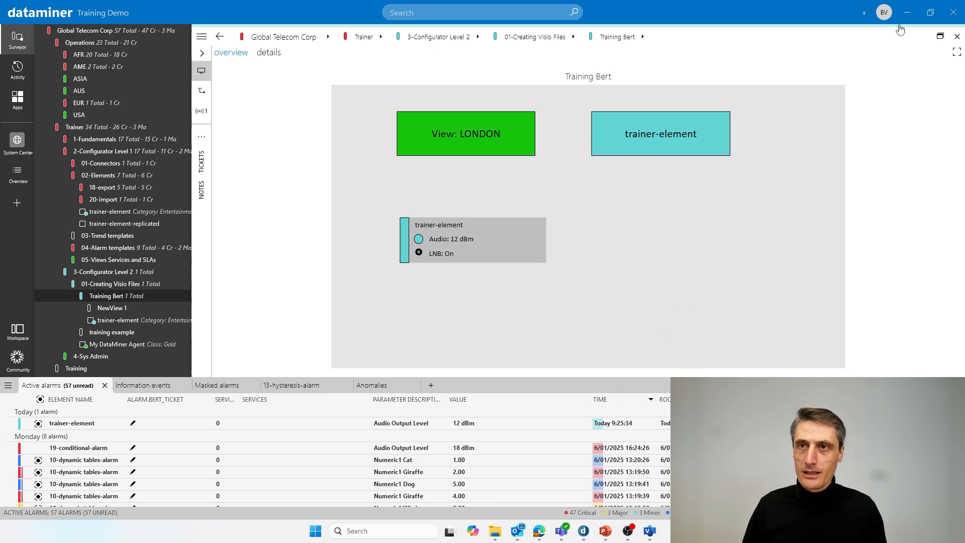
left_click(884, 18)
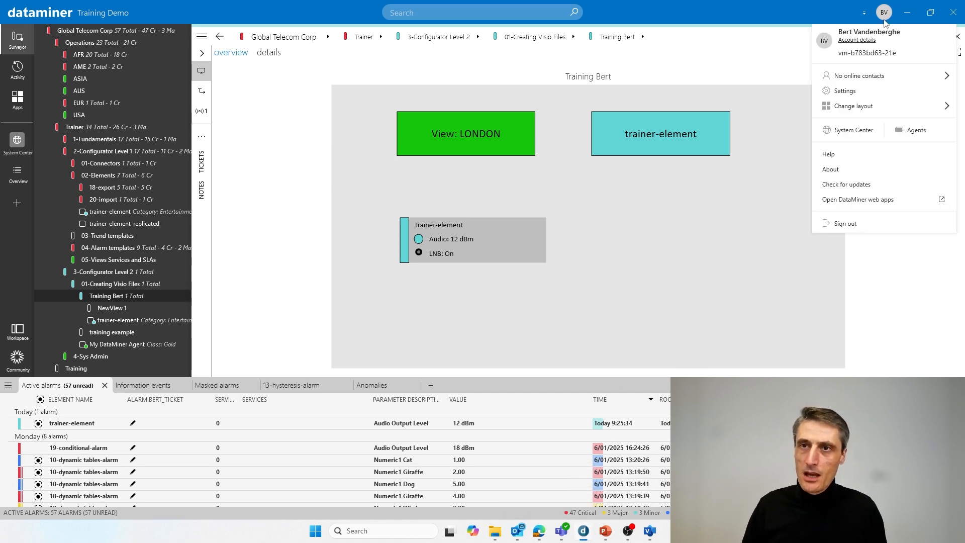
left_click(832, 155)
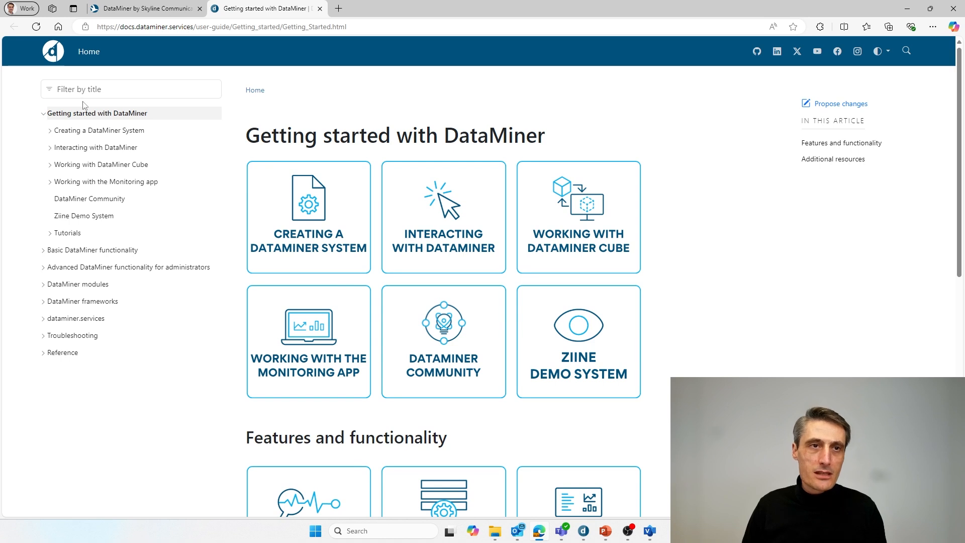
Step: Collapse the Getting started with DataMiner section and expand the Visio drawings topics under Basic DataMiner functionality
left_click(44, 114)
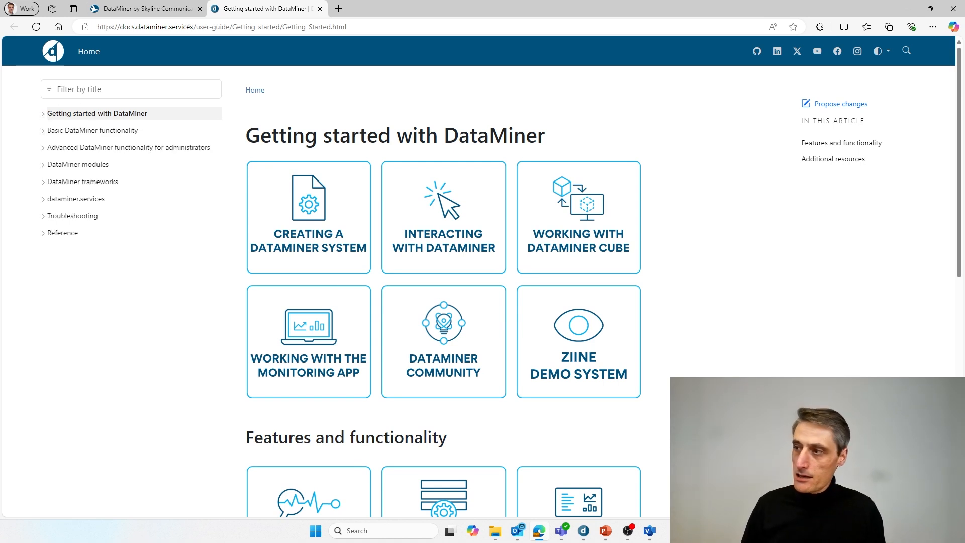
key("alt+Tab")
key("alt+Tab")
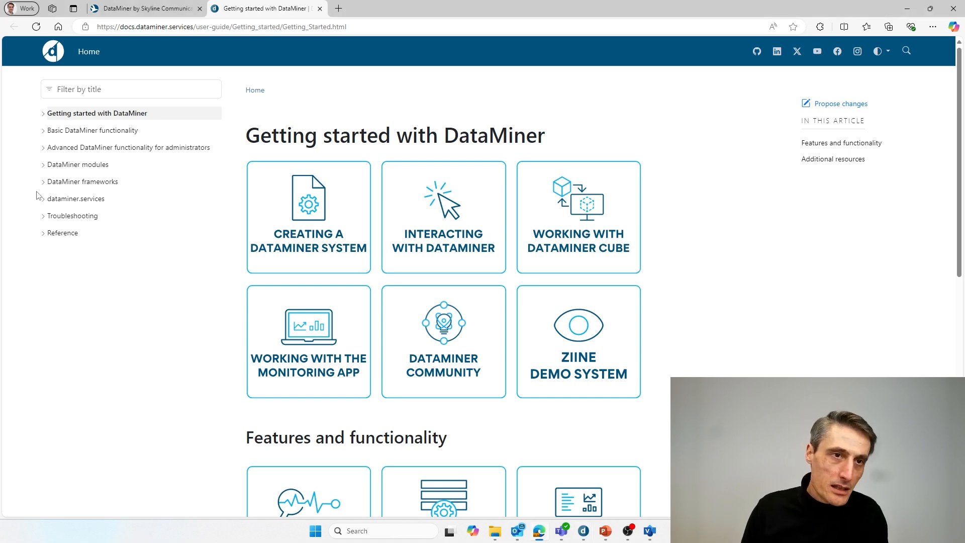
left_click(44, 132)
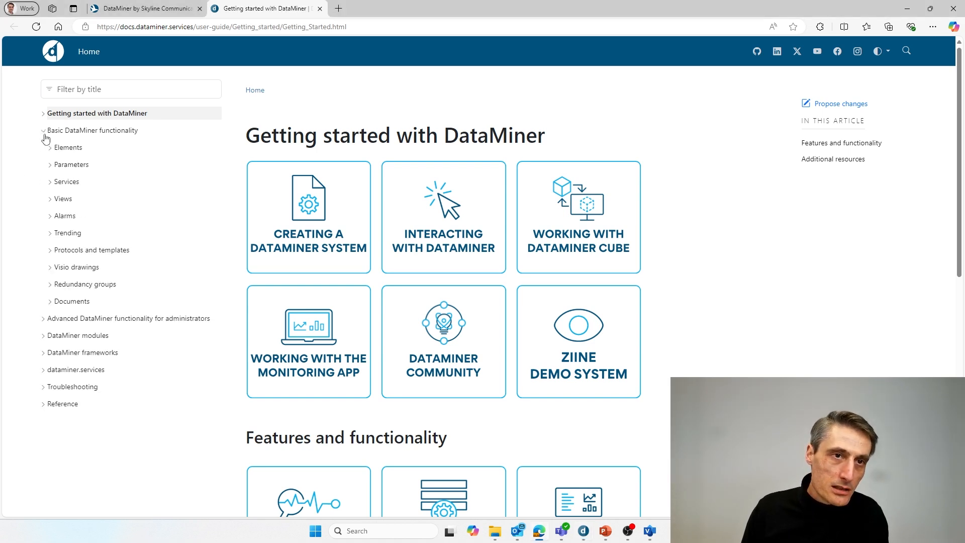
left_click(49, 267)
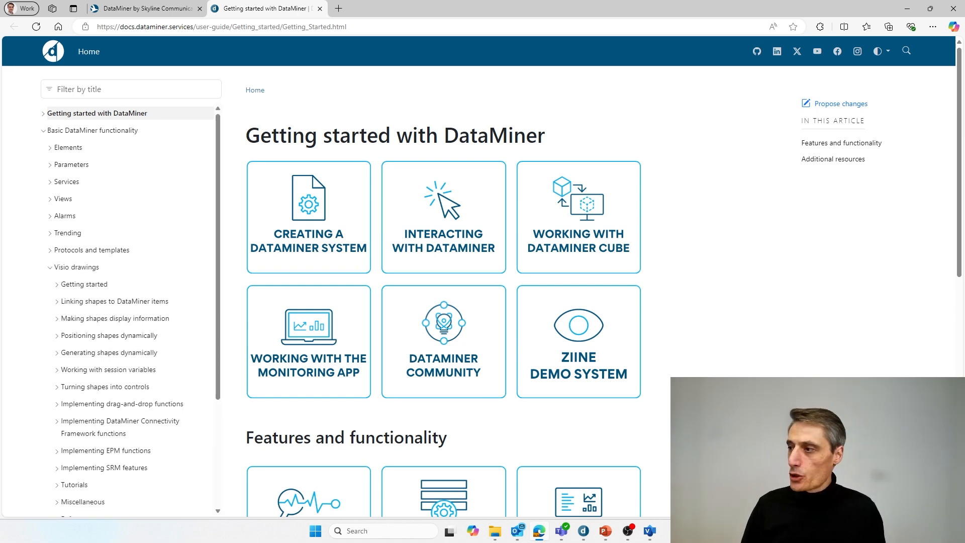
key("alt+Tab")
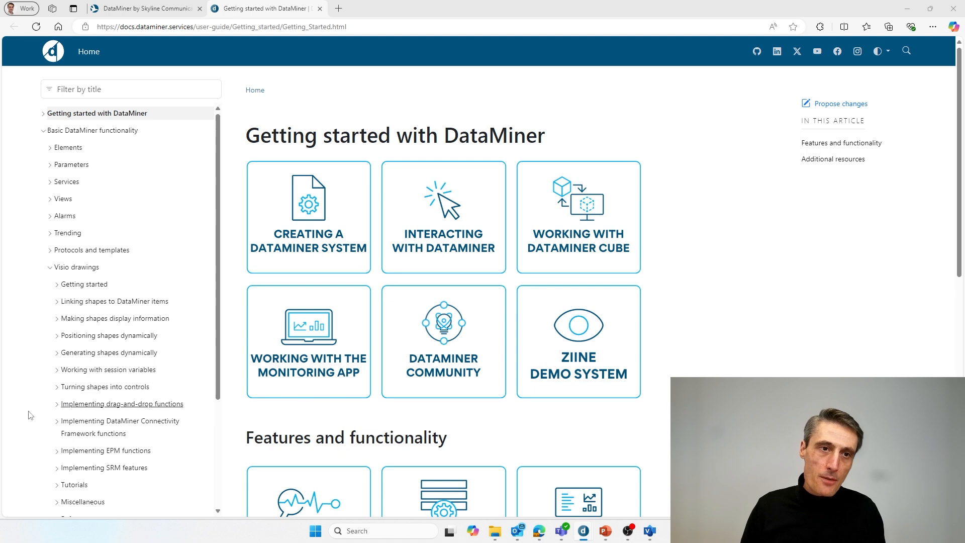
left_click(76, 328)
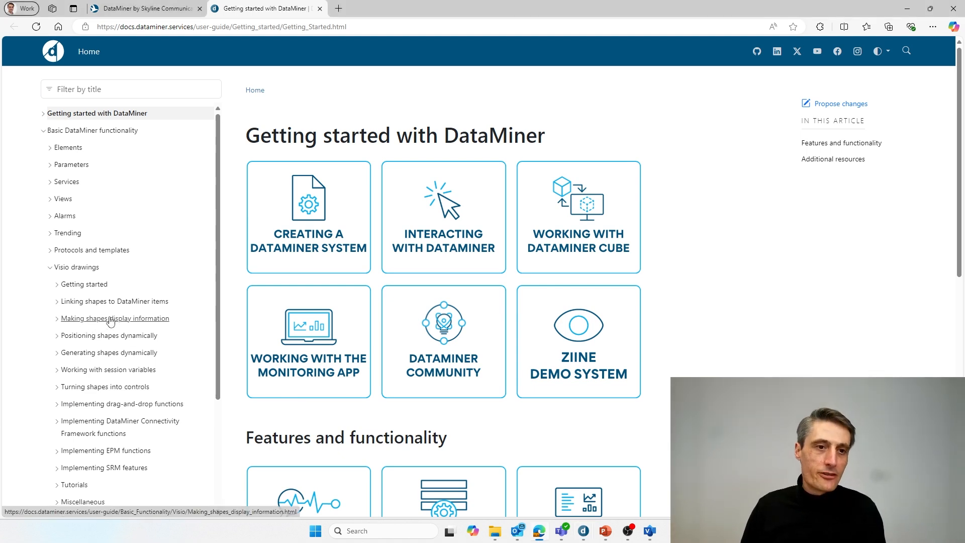
Step: Expand Linking shapes to DataMiner items, look through its topics, and collapse it again
scroll(108, 323, "down", 2)
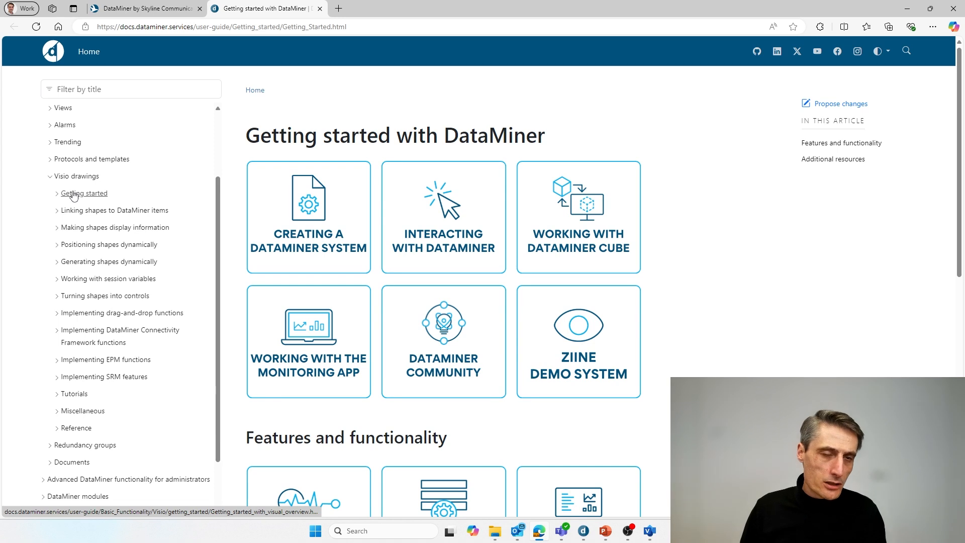
left_click(57, 212)
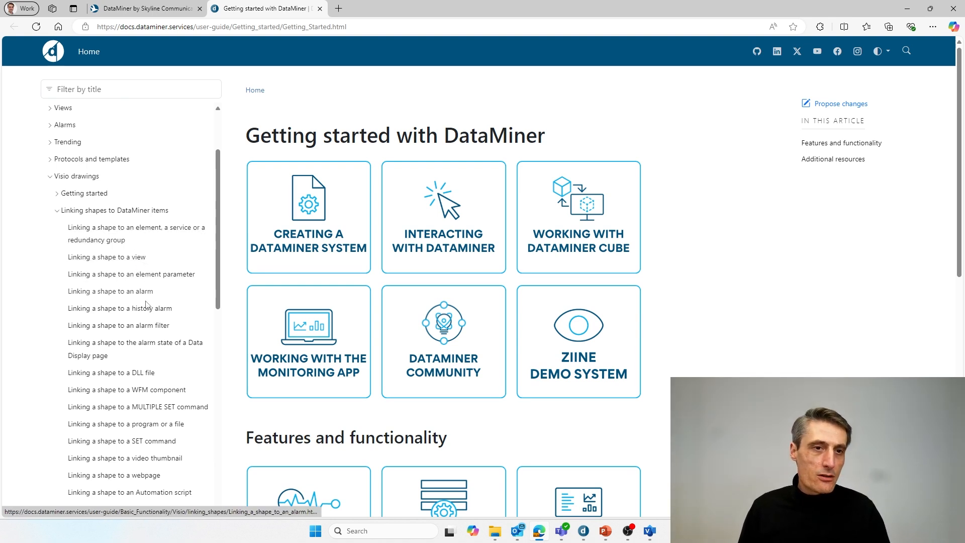
scroll(146, 385, "down", 1)
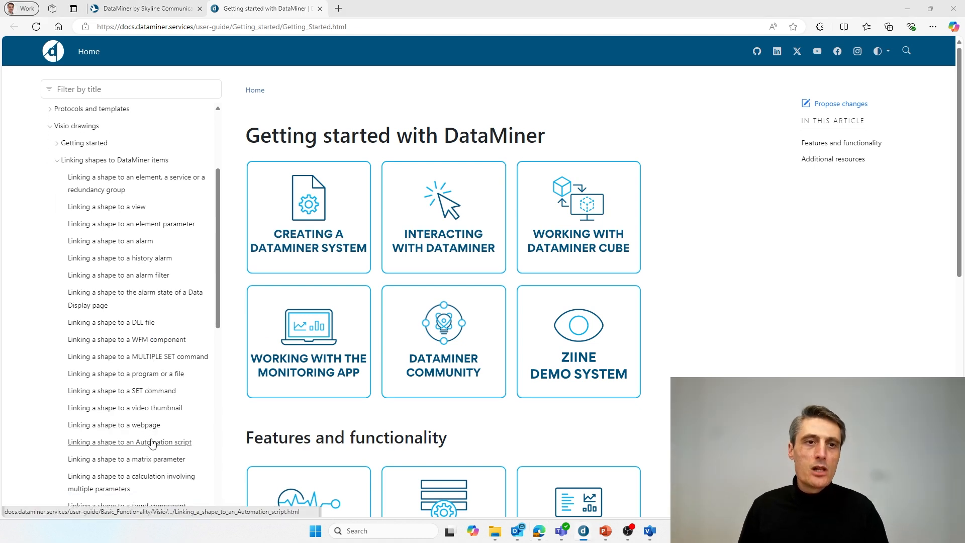
scroll(156, 437, "down", 3)
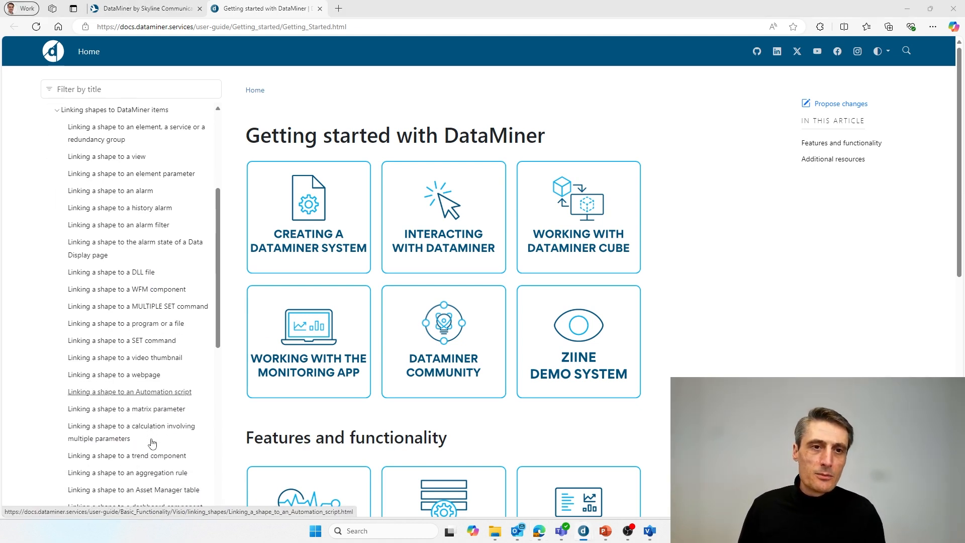
scroll(151, 271, "up", 2)
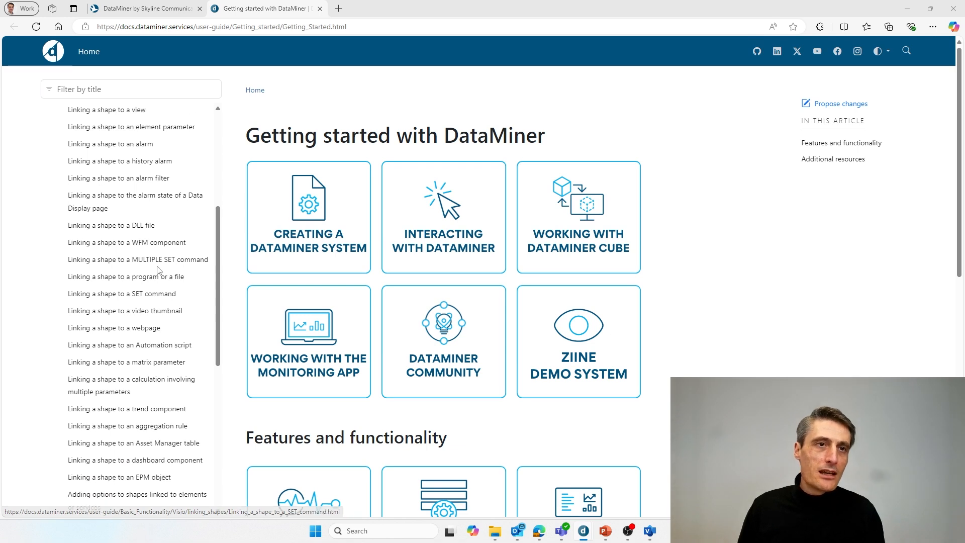
left_click(57, 145)
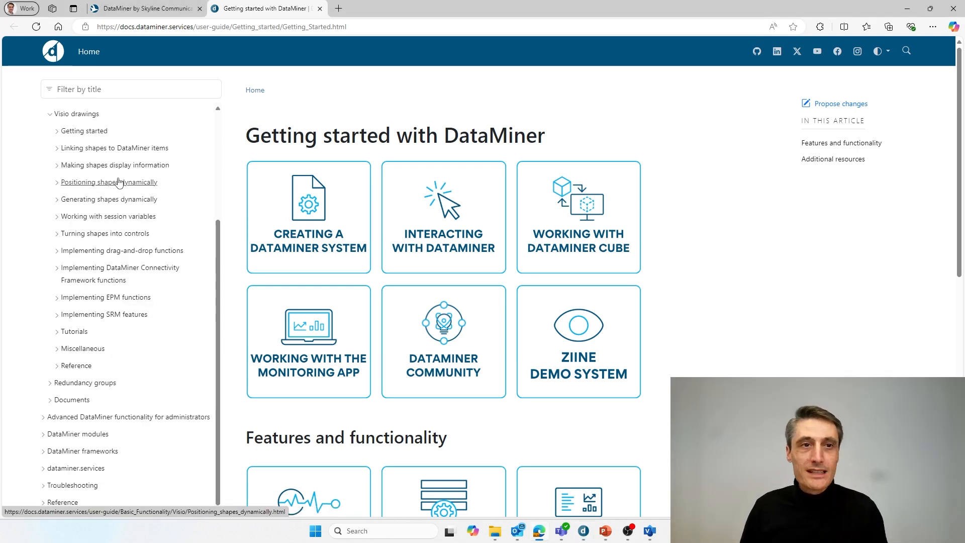
Step: Open the Overview of DataMiner shape data fields in the Visio drawings reference and look through the field table
left_click(61, 366)
left_click(95, 383)
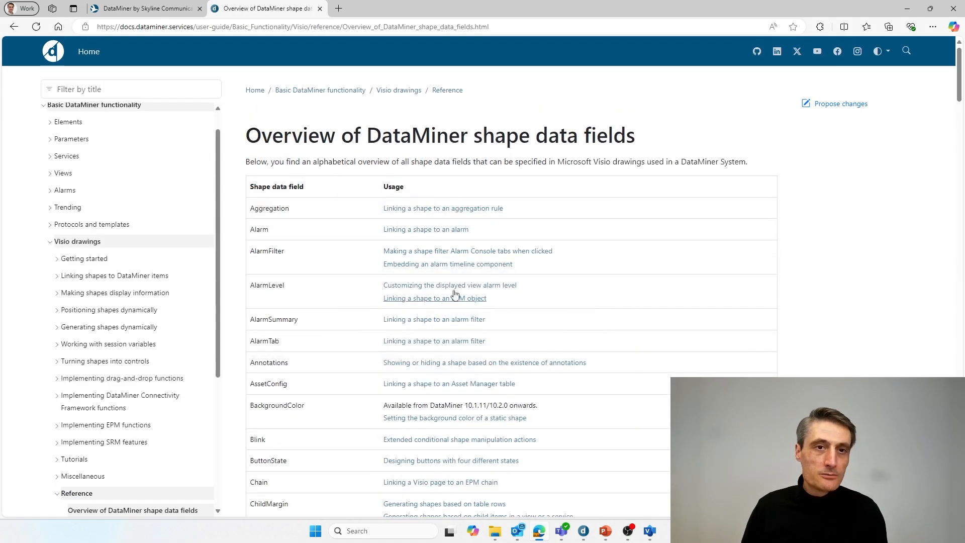
scroll(495, 271, "down", 5)
scroll(495, 273, "down", 20)
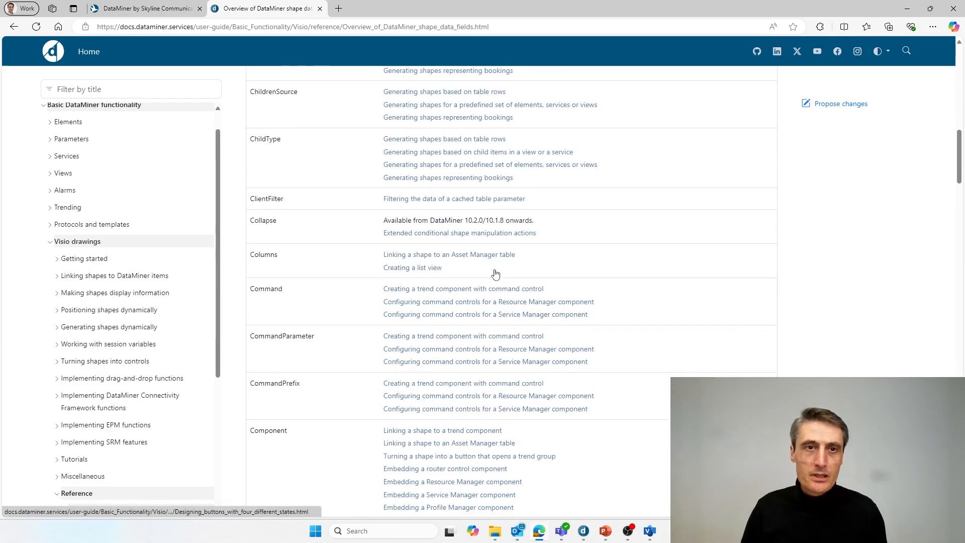
scroll(495, 274, "down", 7)
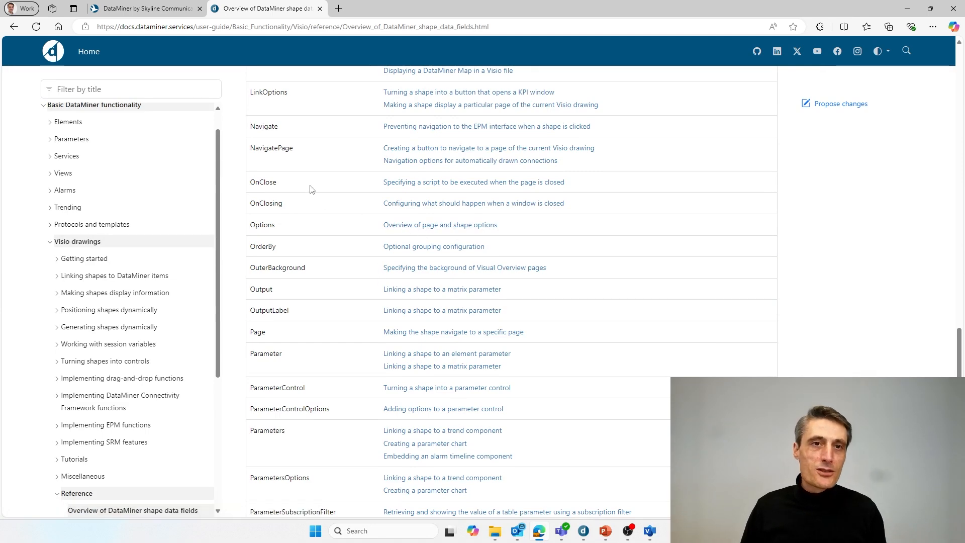
scroll(351, 198, "up", 3)
scroll(350, 198, "up", 10)
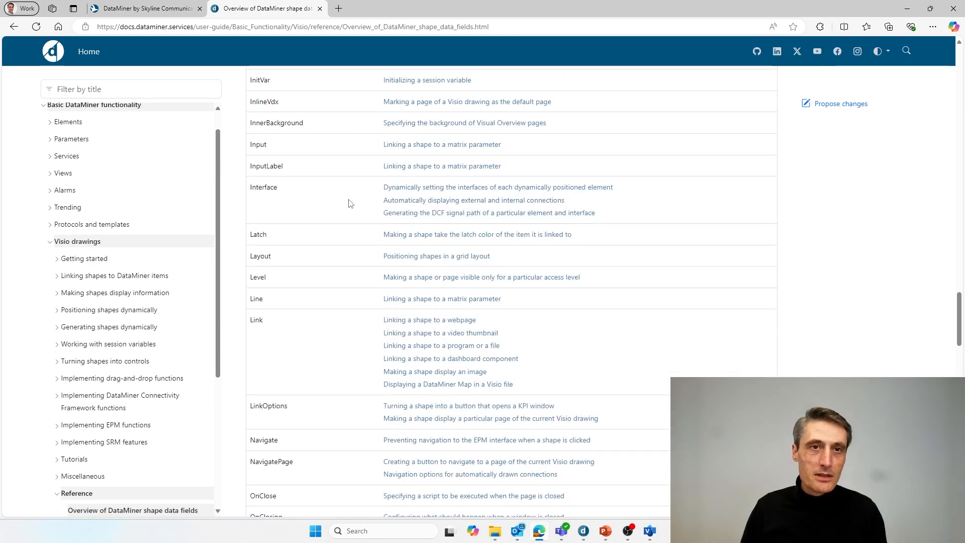
scroll(350, 203, "up", 10)
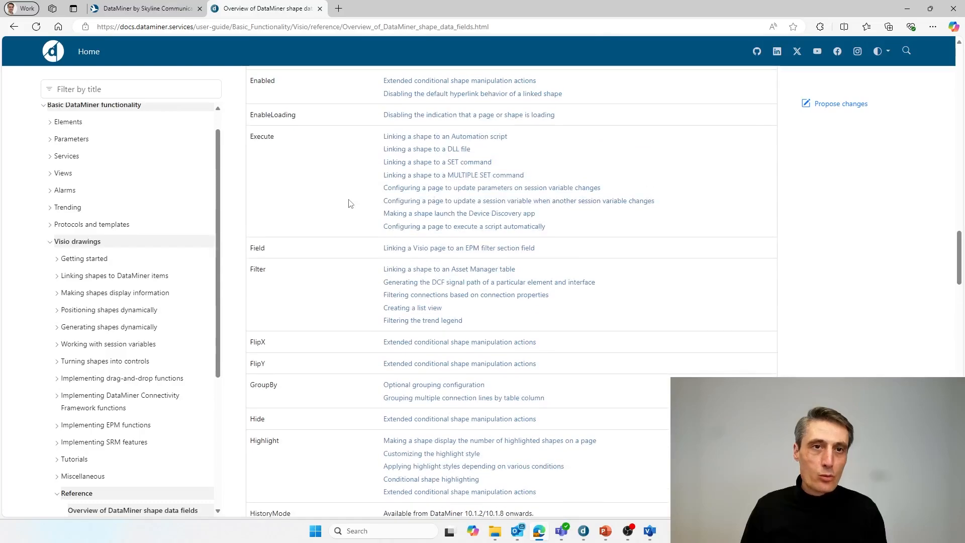
scroll(350, 203, "up", 10)
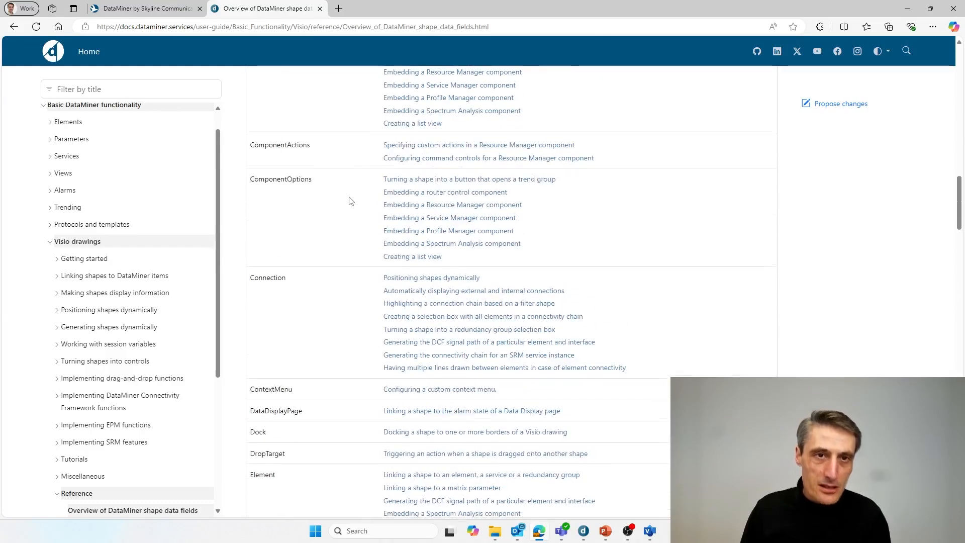
scroll(353, 200, "up", 10)
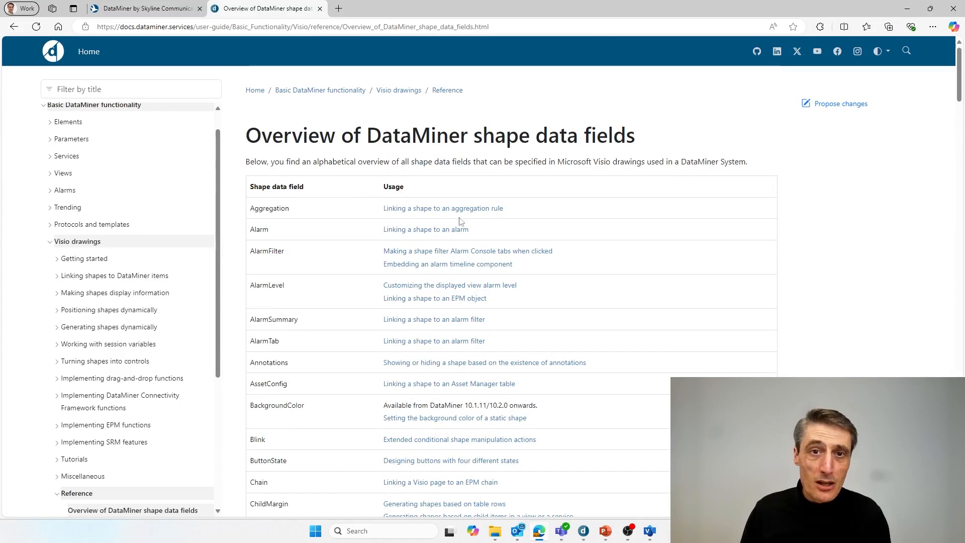
Step: Open the Linking a shape to an alarm article and read its data field syntax, element references and example note
left_click(431, 230)
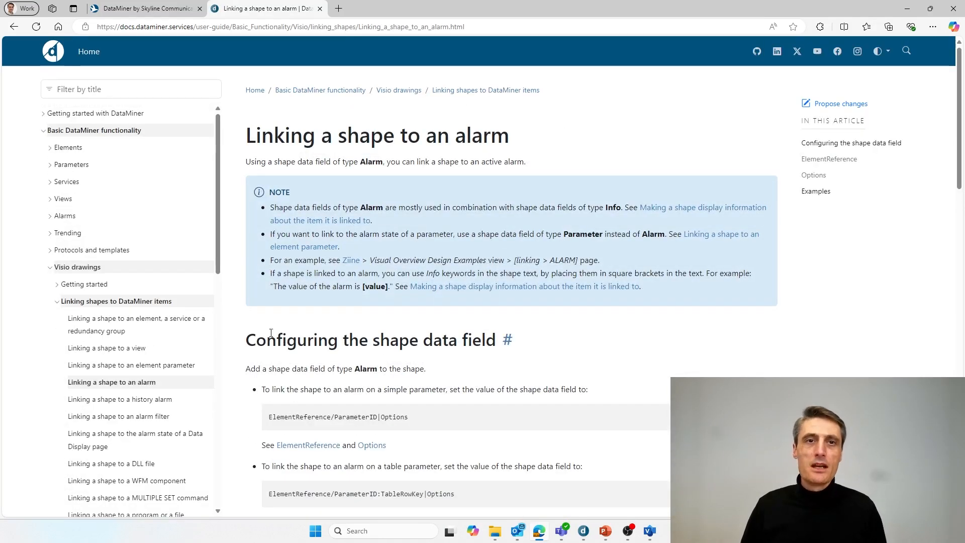
scroll(467, 296, "down", 3)
scroll(471, 296, "down", 3)
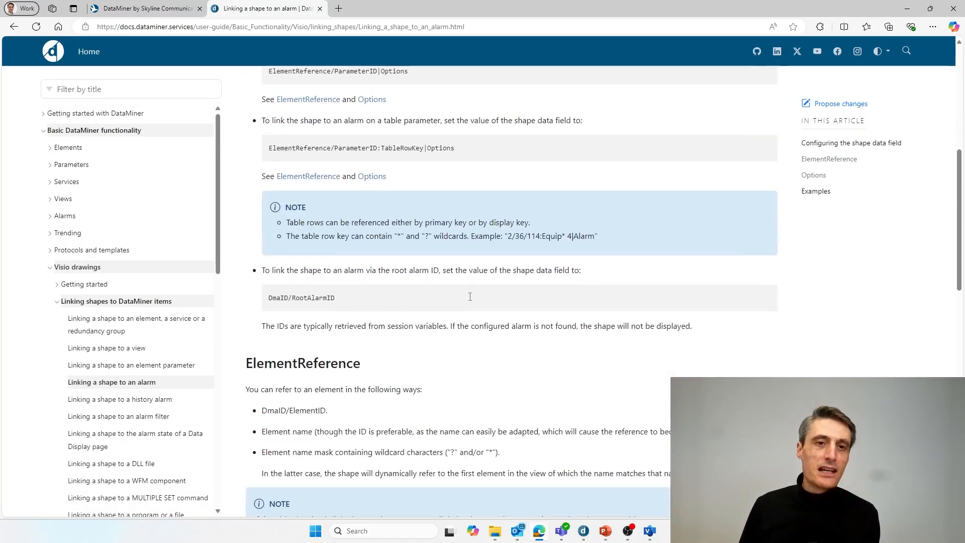
scroll(471, 300, "down", 3)
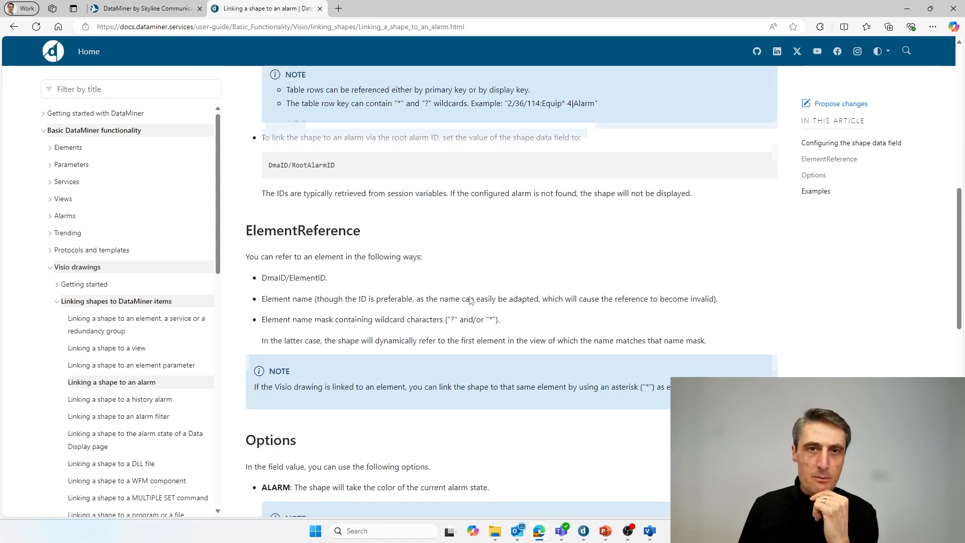
scroll(471, 301, "up", 7)
scroll(471, 300, "up", 2)
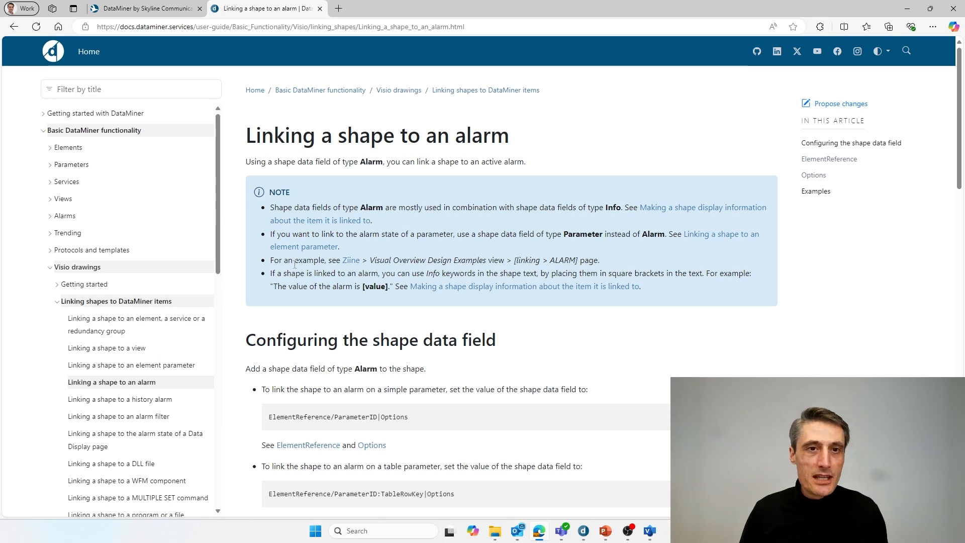
left_click_drag(272, 259, 332, 259)
left_click(369, 265)
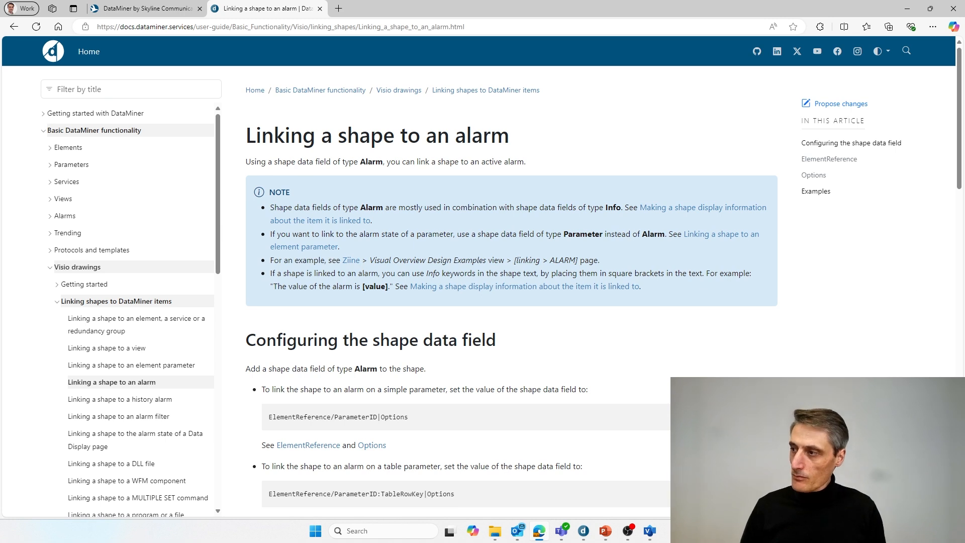
key("alt+Tab")
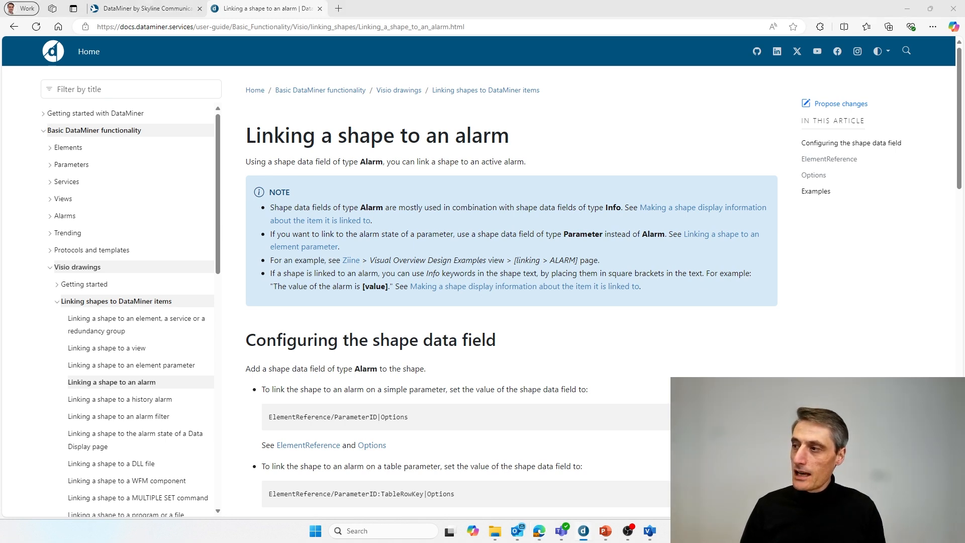
key("alt+Tab")
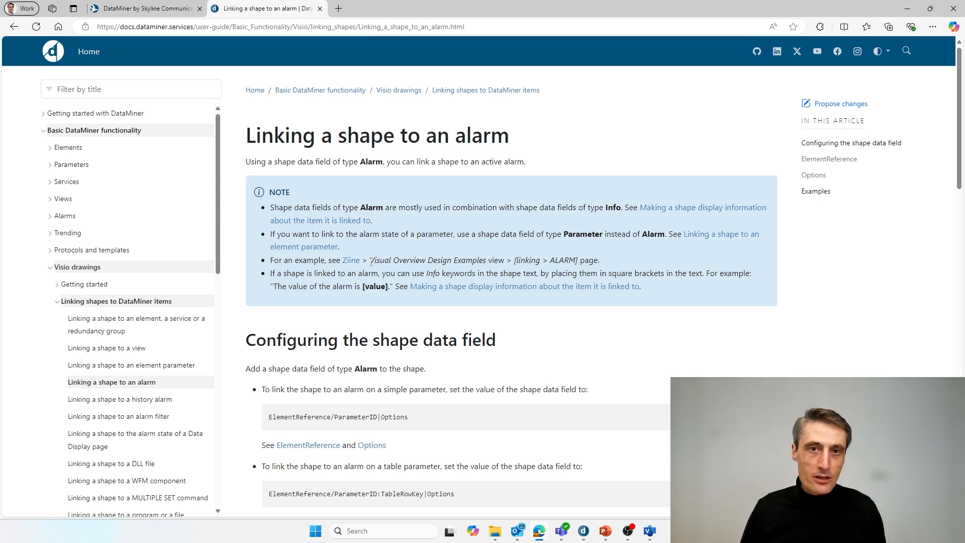
Step: Highlight the example view path in the alarm article's note and open the linked Ziine Demo System article in a new browser tab
left_click_drag(371, 261, 511, 262)
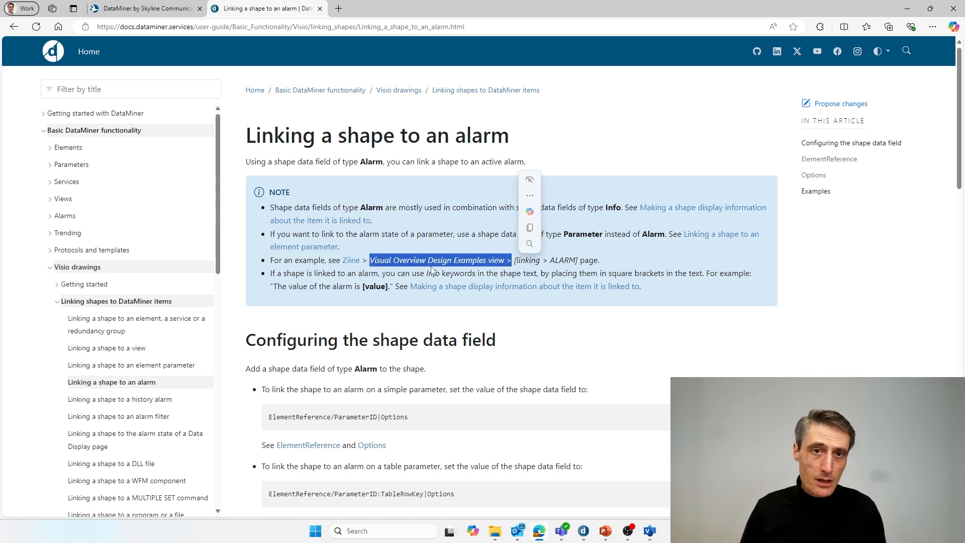
left_click(381, 264)
right_click(351, 262)
left_click(377, 273)
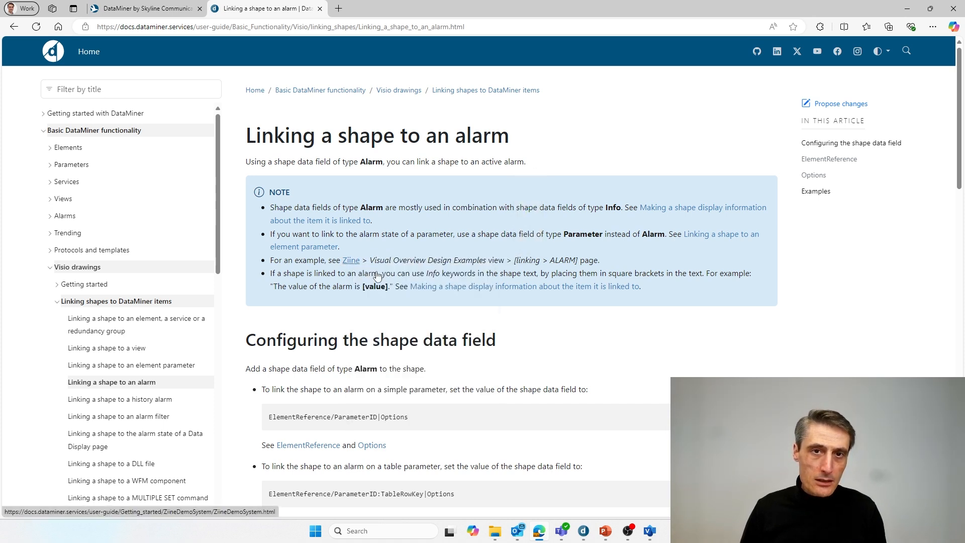
left_click(364, 9)
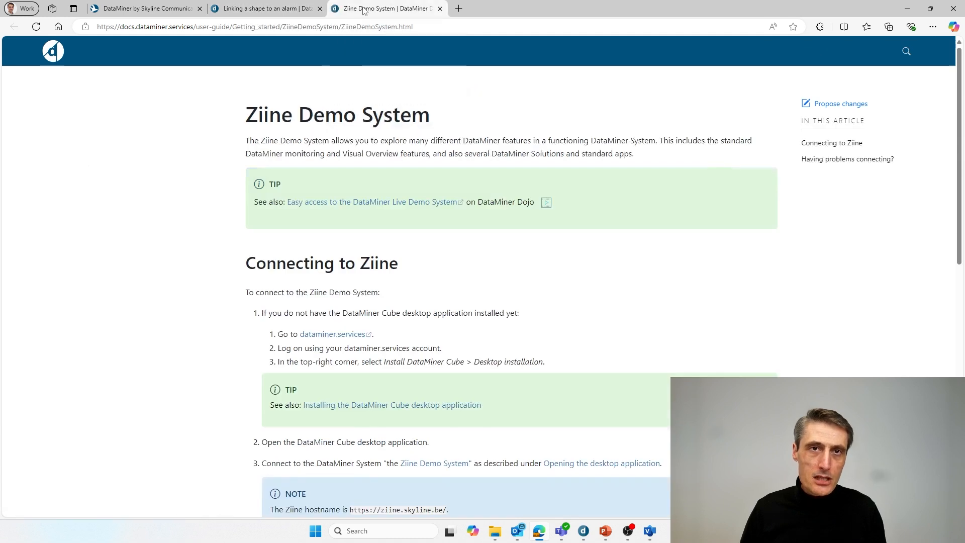
Step: Read through the Ziine Demo System article, and return to the alarm article to highlight the Visual Overview Design Examples view name
left_click_drag(257, 132, 435, 162)
left_click(507, 352)
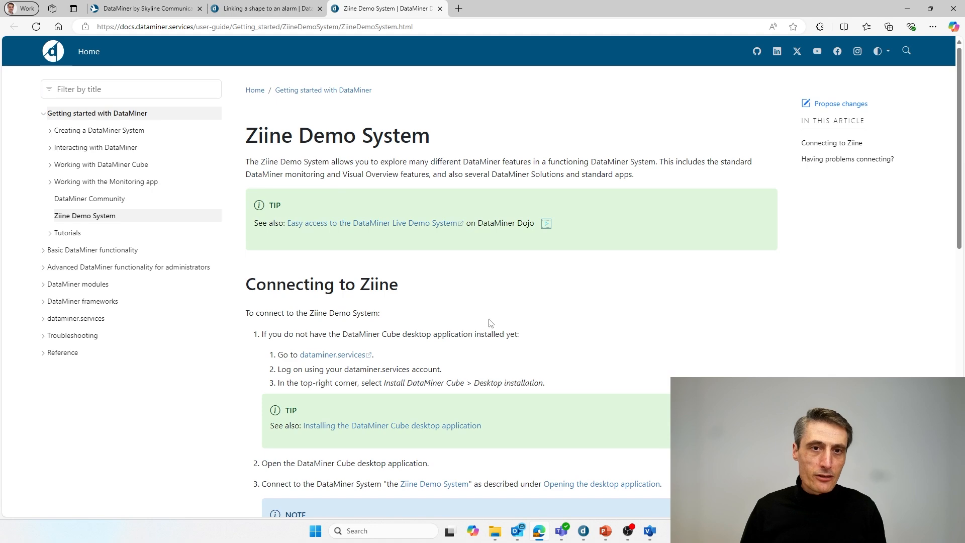
scroll(491, 324, "down", 10)
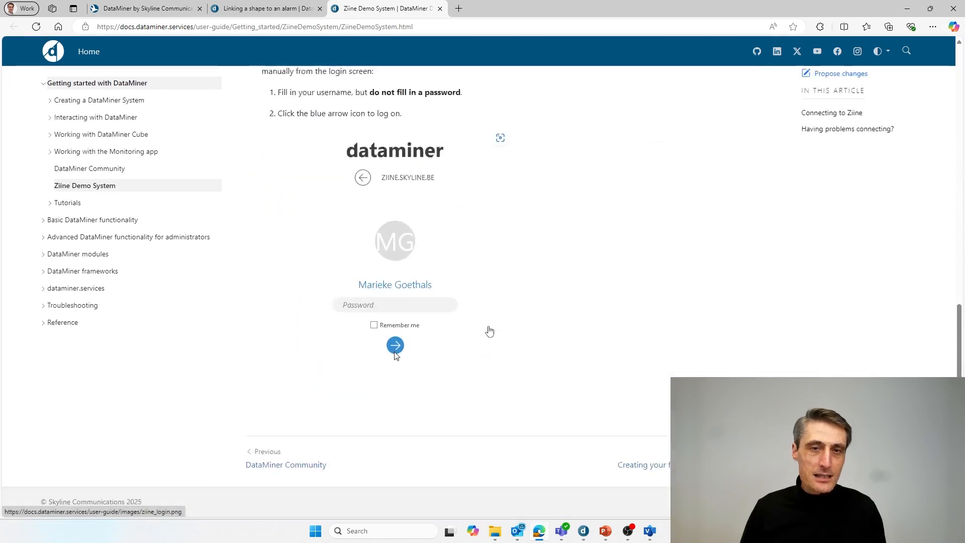
scroll(491, 329, "up", 10)
left_click(271, 10)
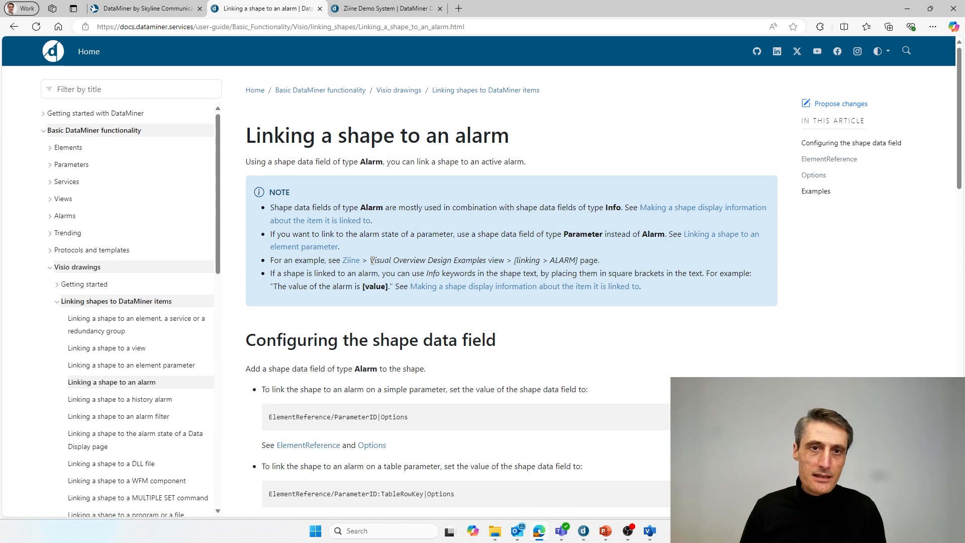
left_click_drag(370, 260, 488, 260)
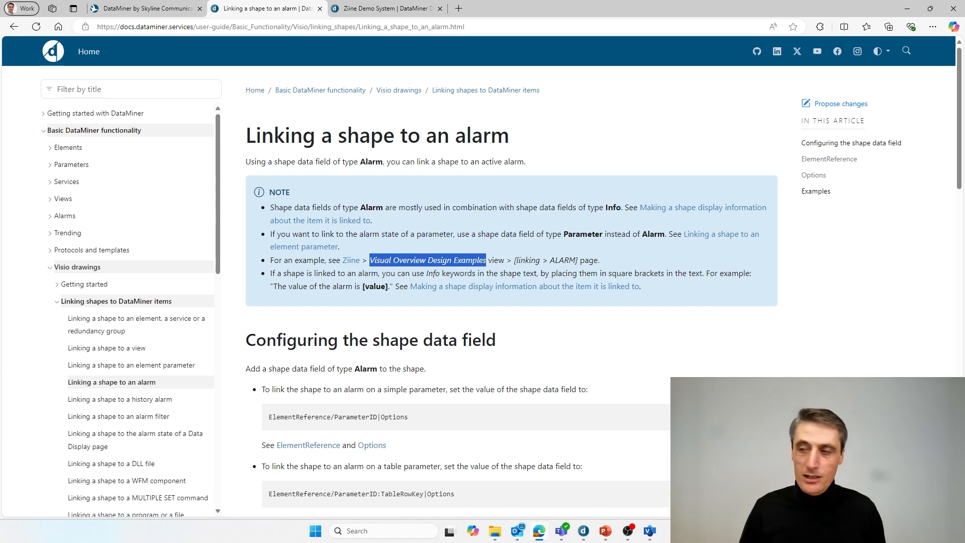
Step: Switch to DataMiner Cube, search for "Visual" and open the Visual Overview Design Examples view
key("alt+Tab")
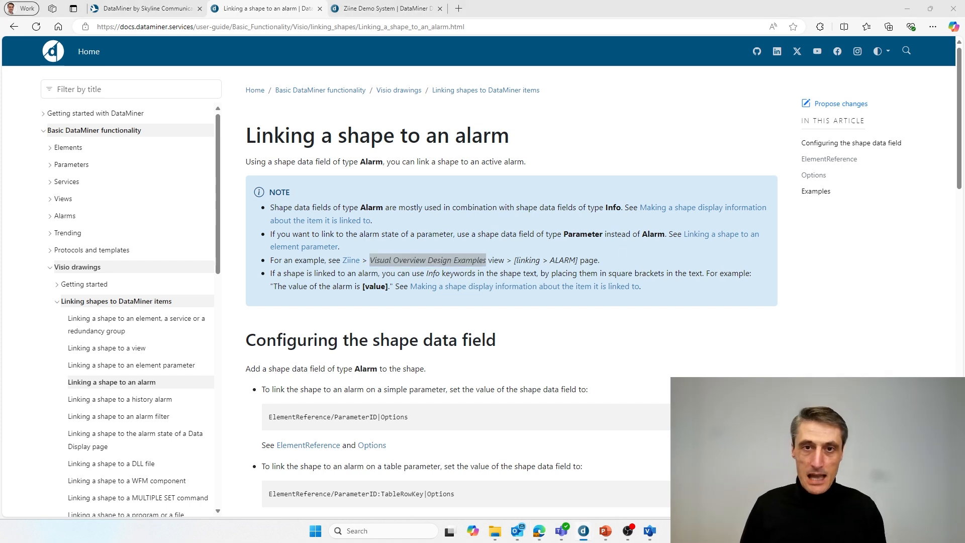
key("alt+Tab")
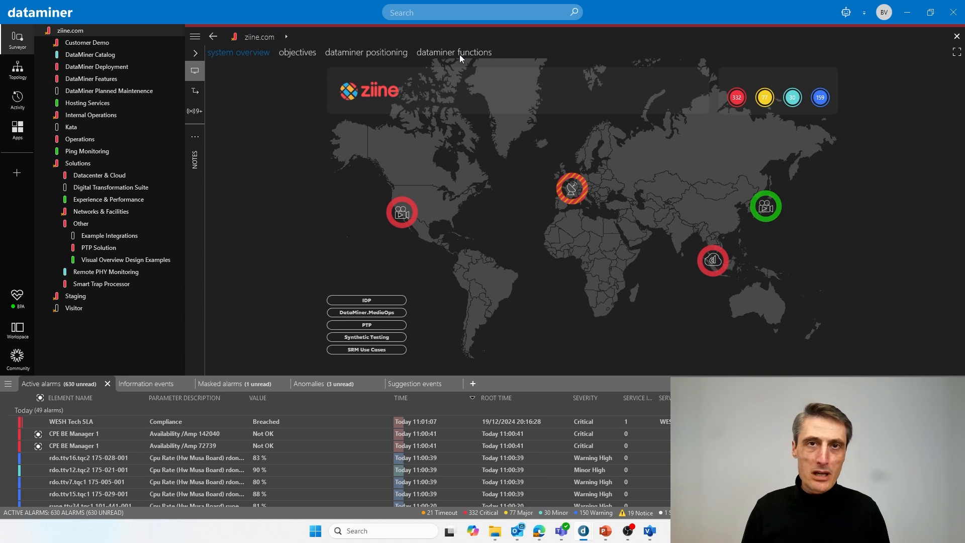
left_click(463, 15)
type("Visual")
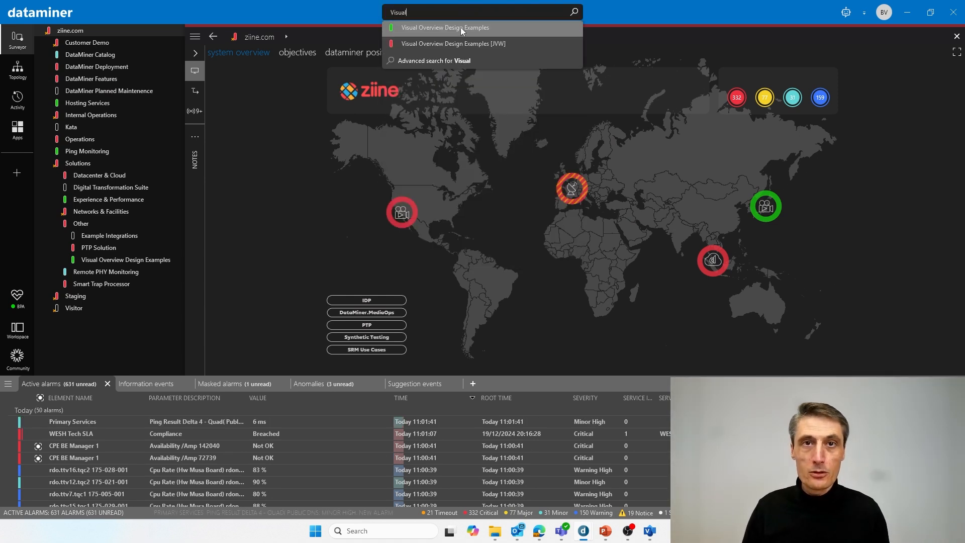
left_click(485, 29)
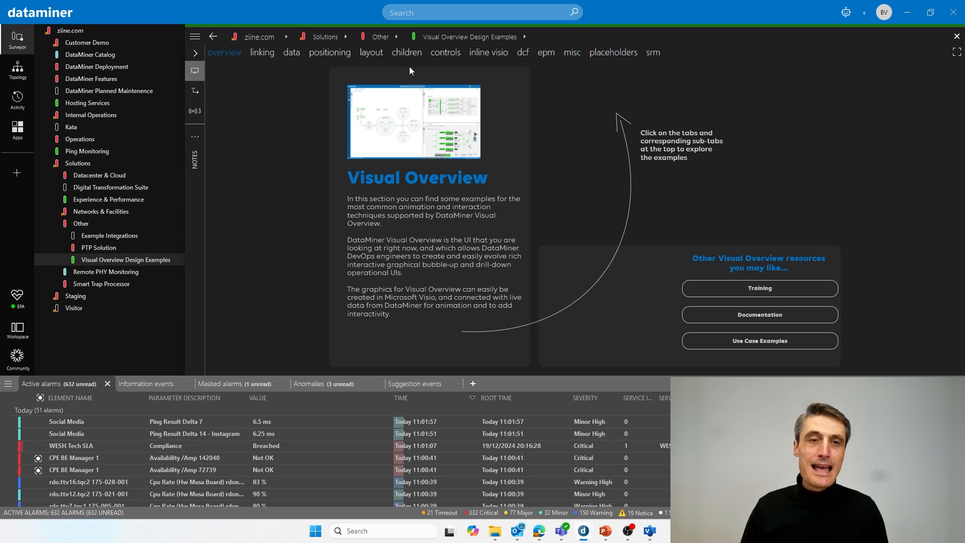
Step: Open the parameter page of the linking examples and toggle the sample parameter to try out the shape color, visibility and rotation effects
left_click(267, 53)
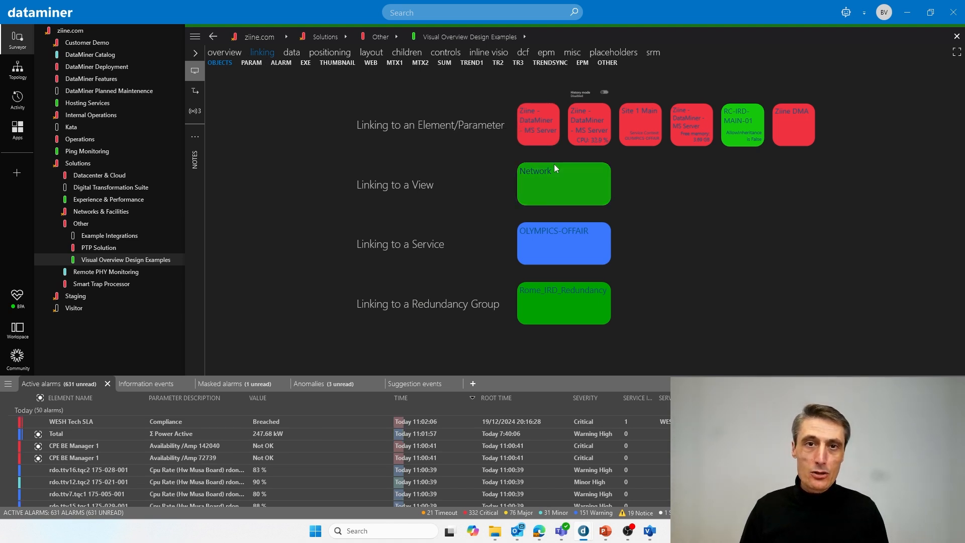
left_click(257, 64)
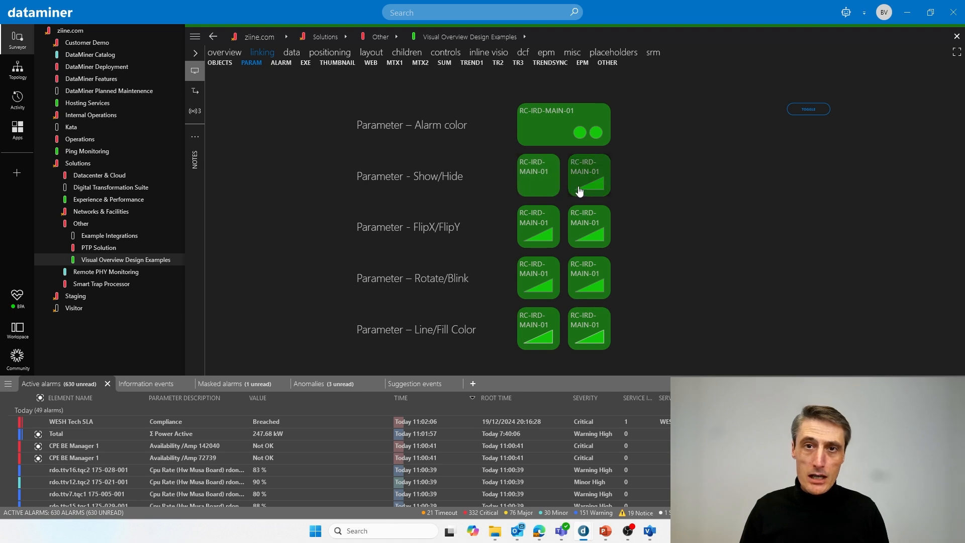
left_click(809, 111)
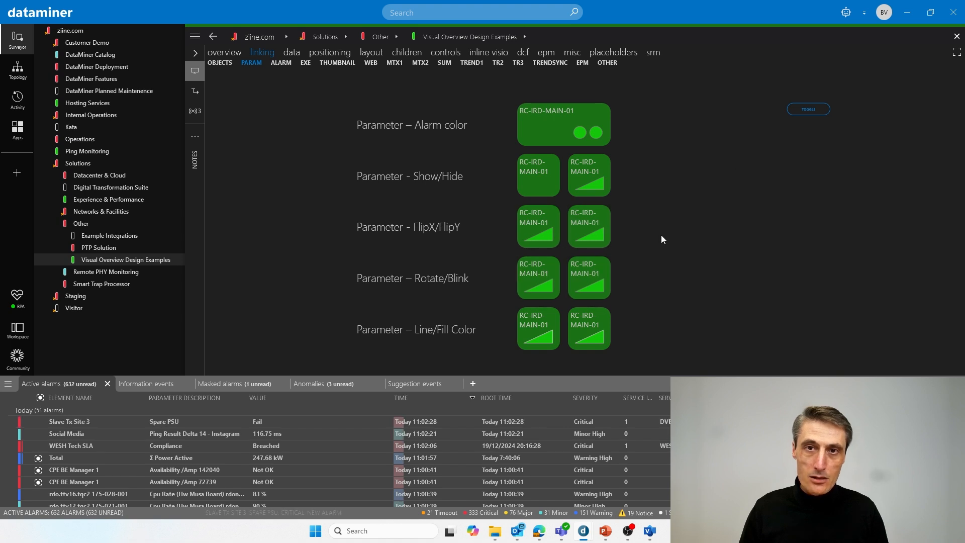
left_click(805, 113)
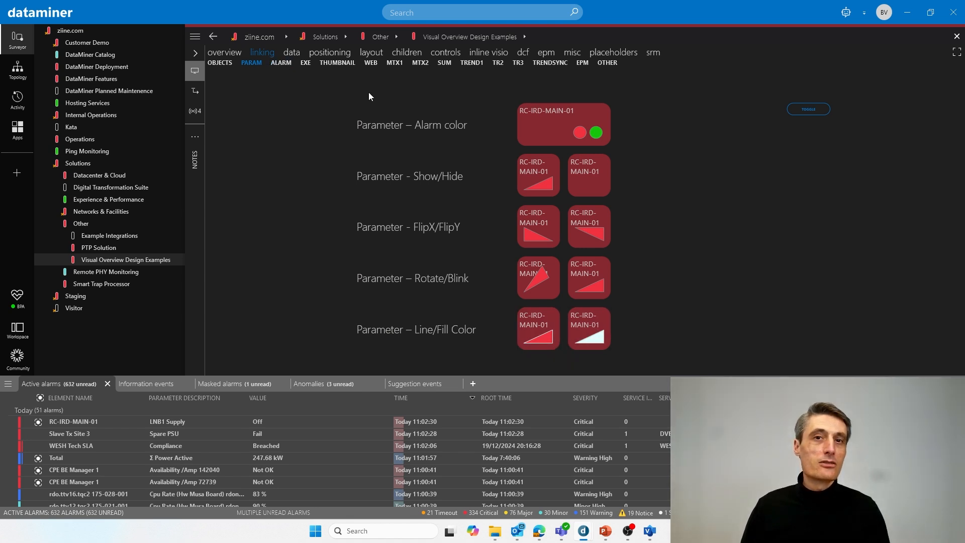
left_click(814, 110)
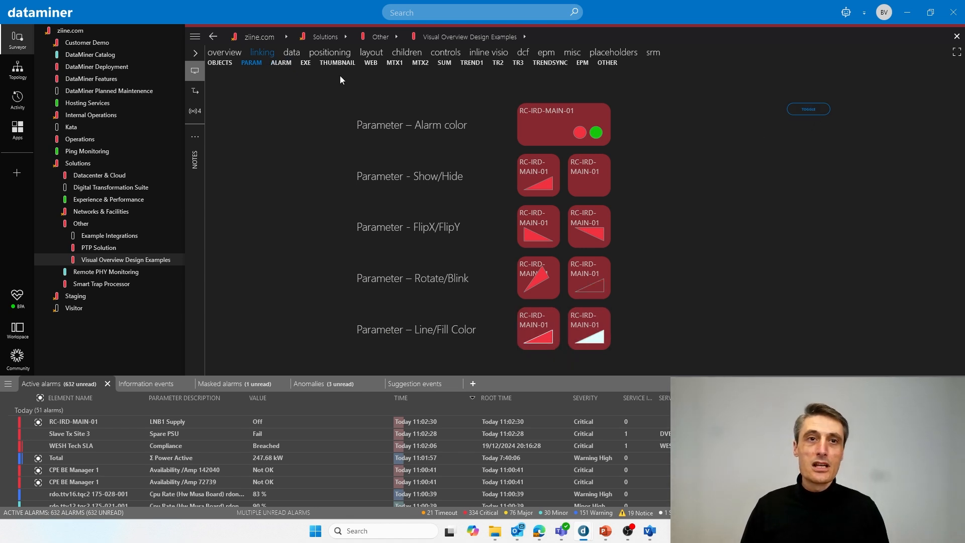
Step: Look through the alarm, execution, thumbnail, web, matrix and first trend pages of the linking examples
left_click(276, 64)
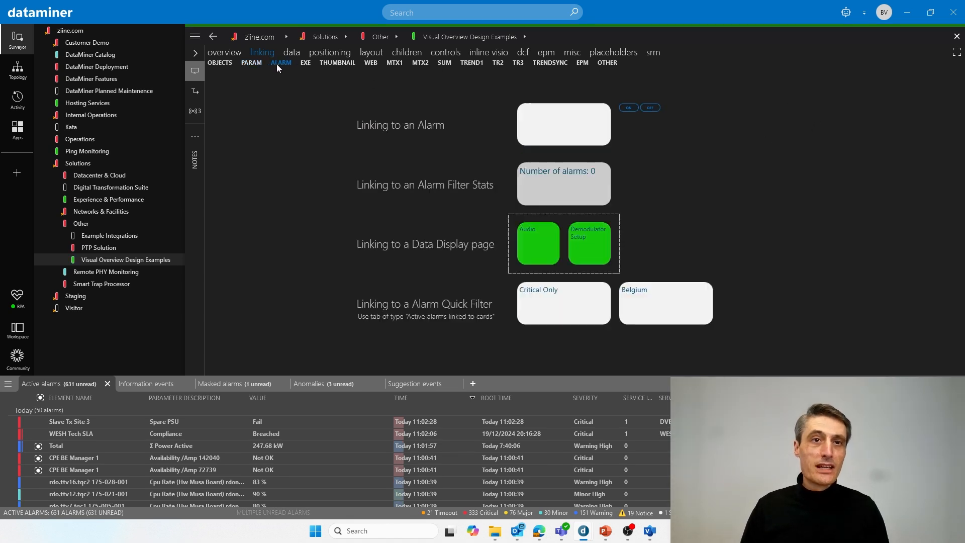
left_click(305, 63)
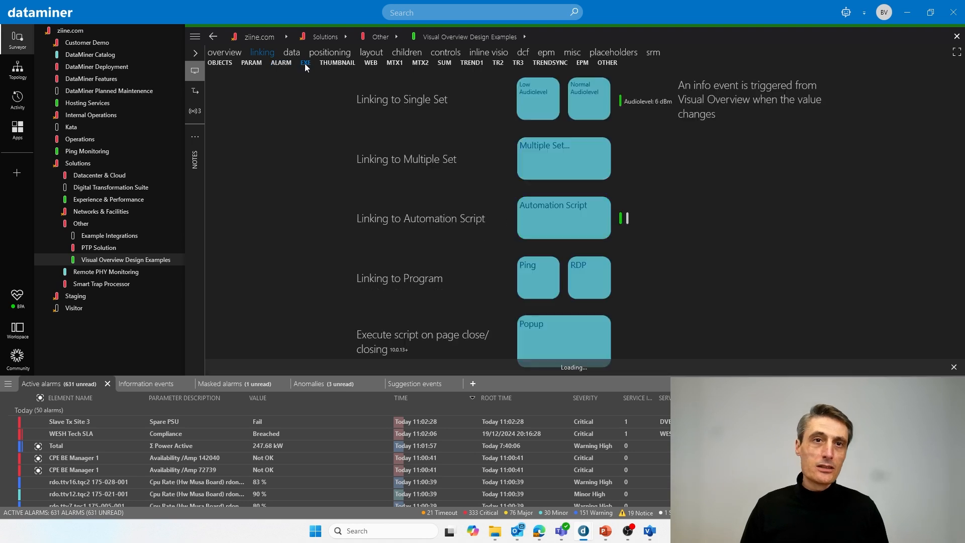
left_click(336, 64)
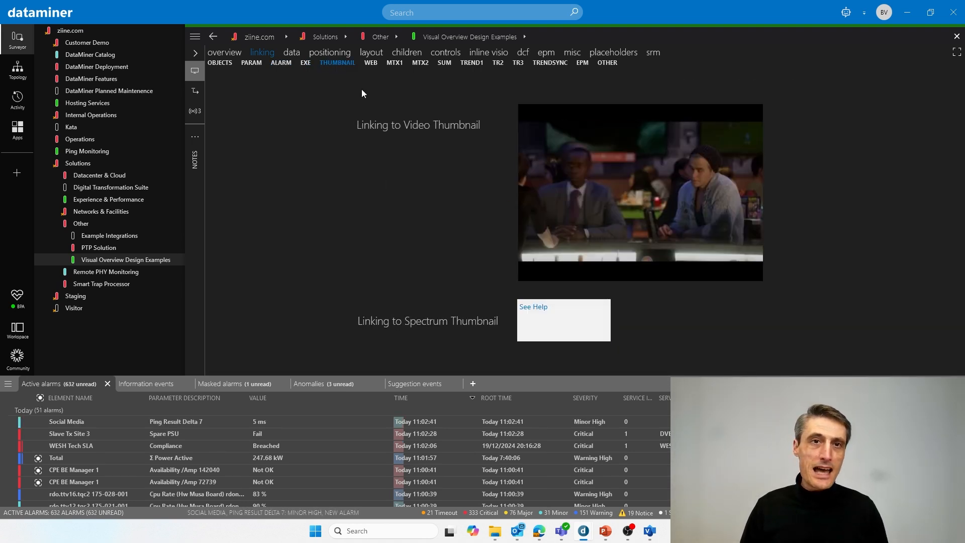
left_click(372, 63)
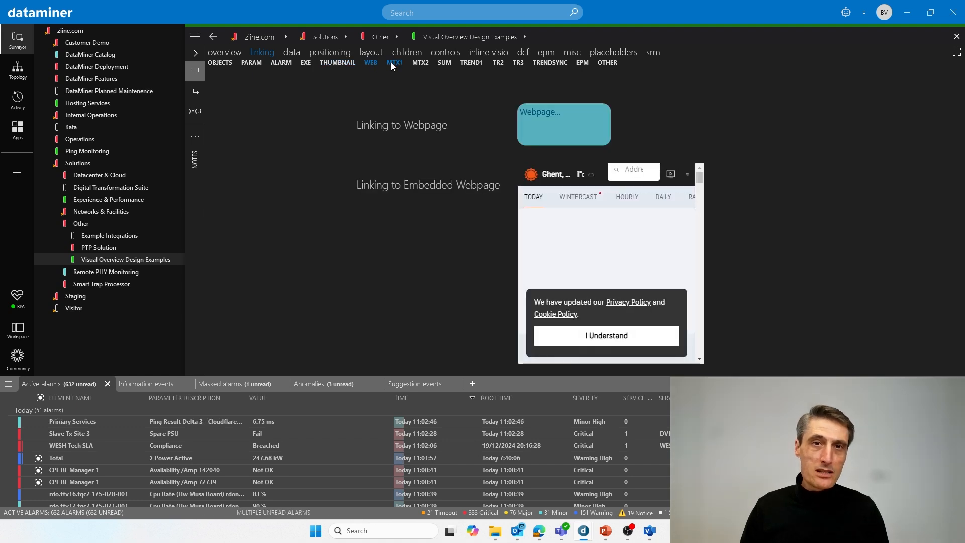
left_click(390, 62)
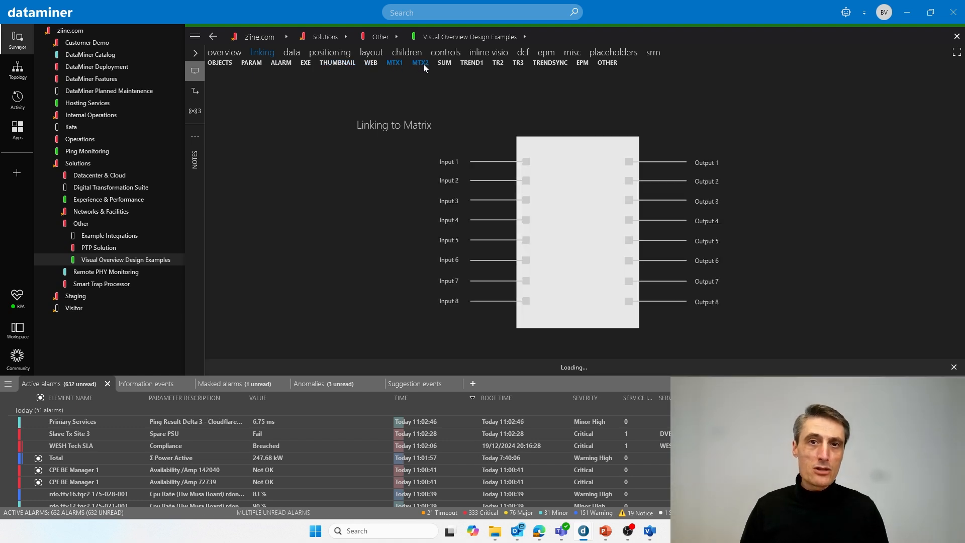
left_click(469, 63)
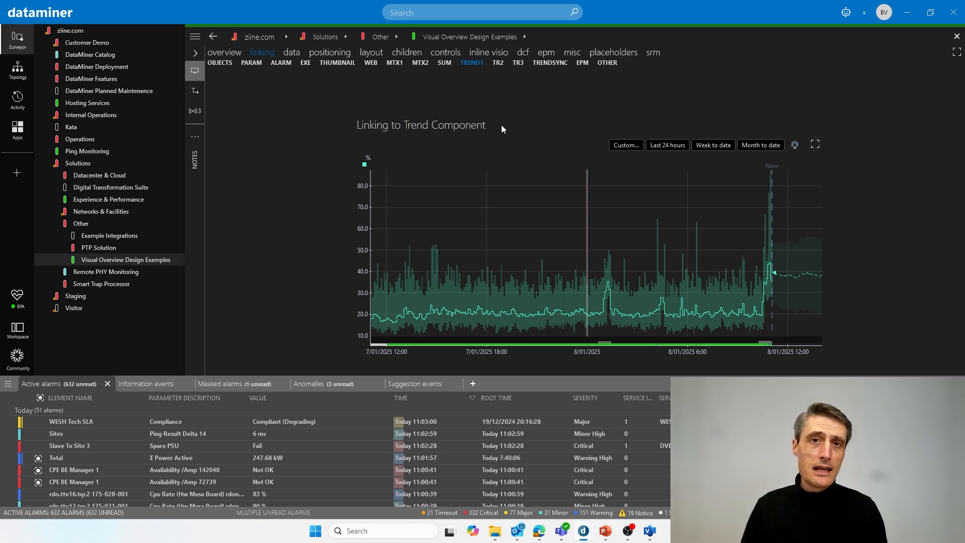
Step: Put the Linking to Trend Component page in edit mode, view the trend shape's advanced link properties, and close edit mode
right_click(522, 95)
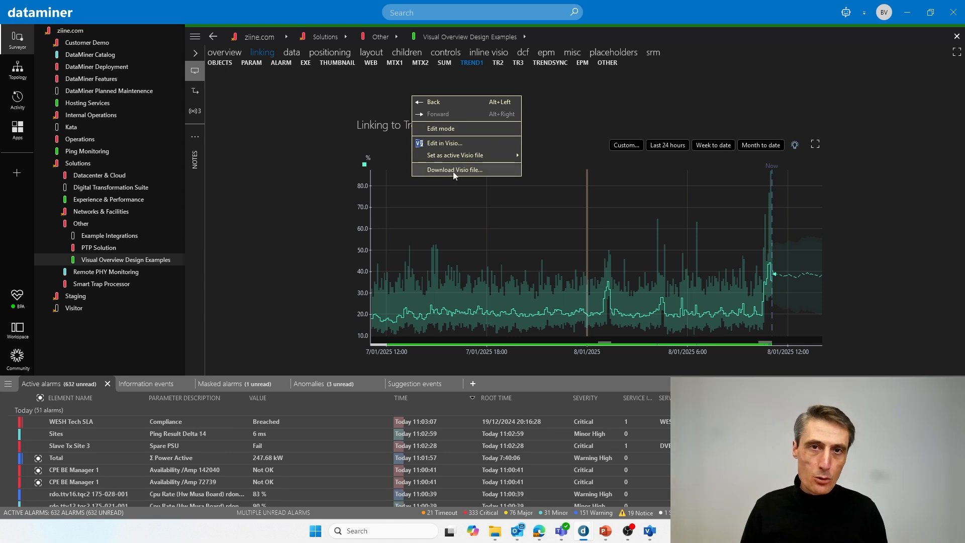
left_click(379, 107)
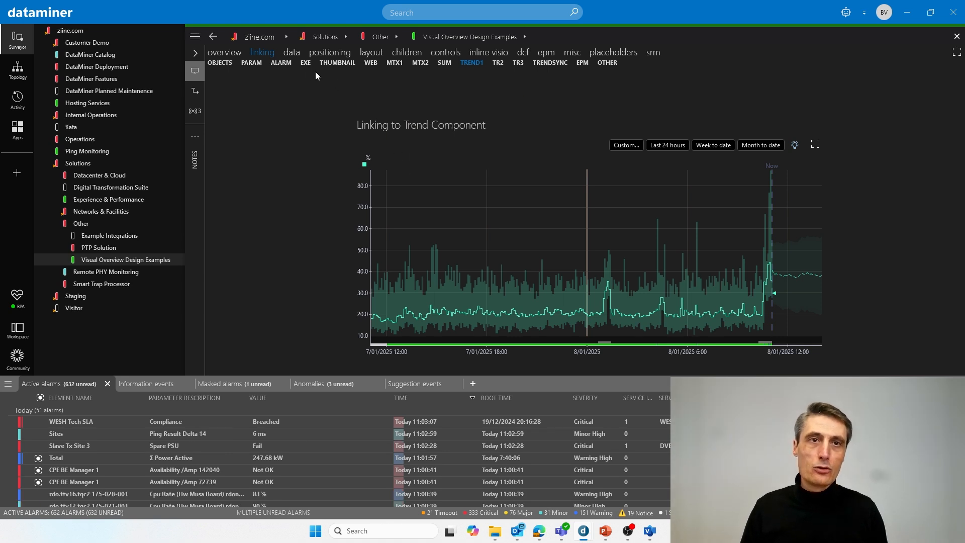
key("Tab")
key("Tab")
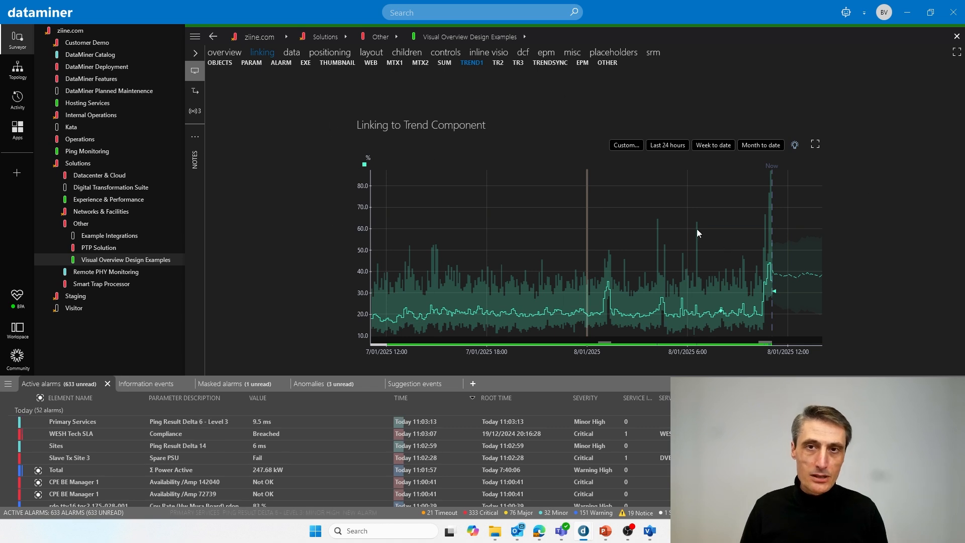
right_click(436, 112)
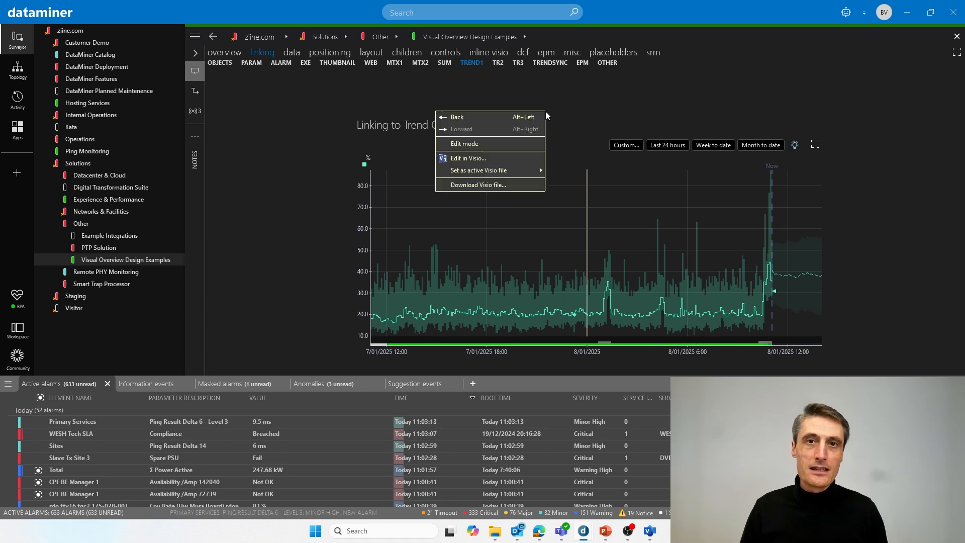
left_click(484, 147)
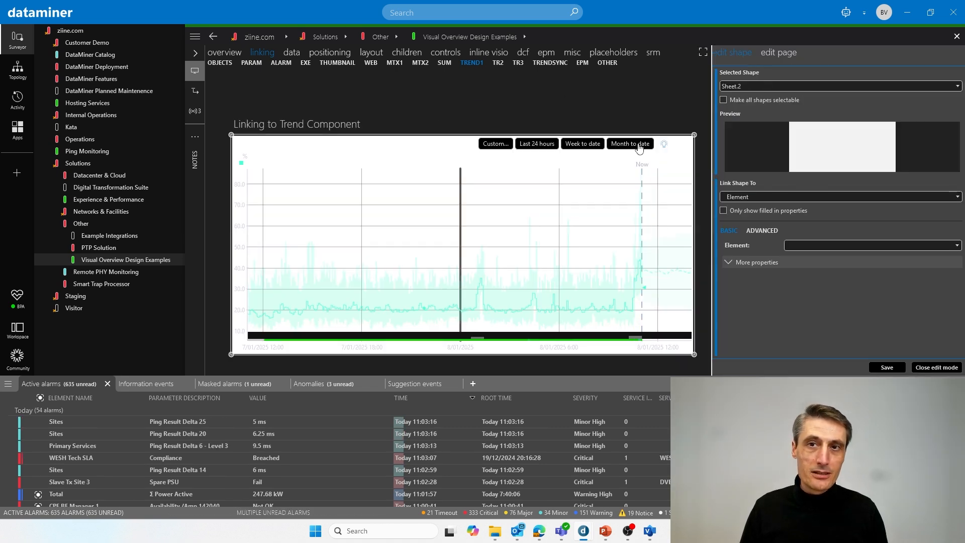
left_click(758, 230)
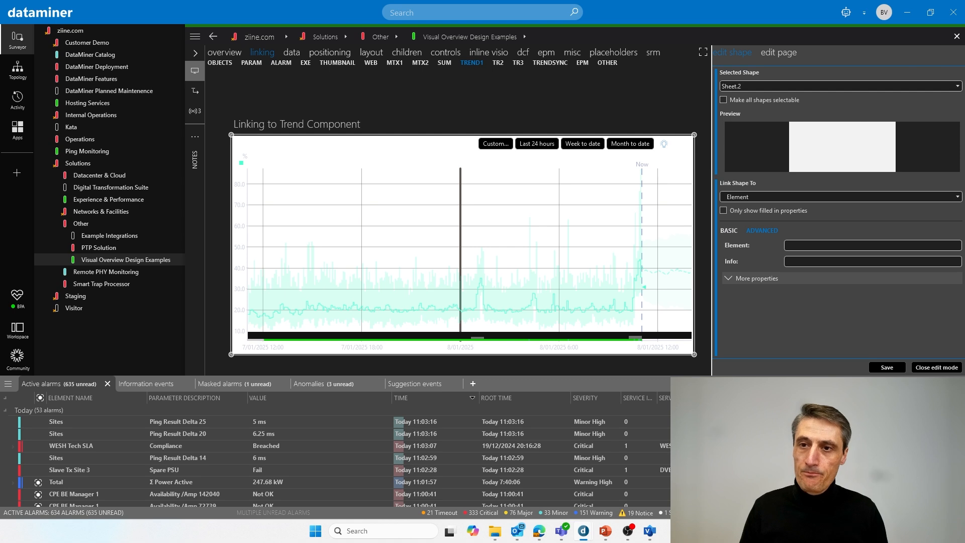
left_click(936, 368)
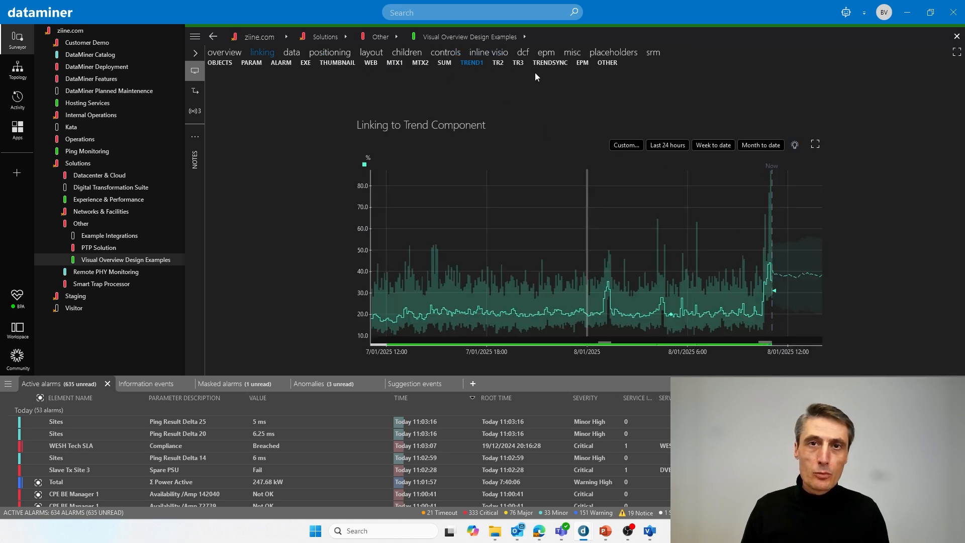
Step: Open the data examples and examine the Linking to Path page
left_click(291, 52)
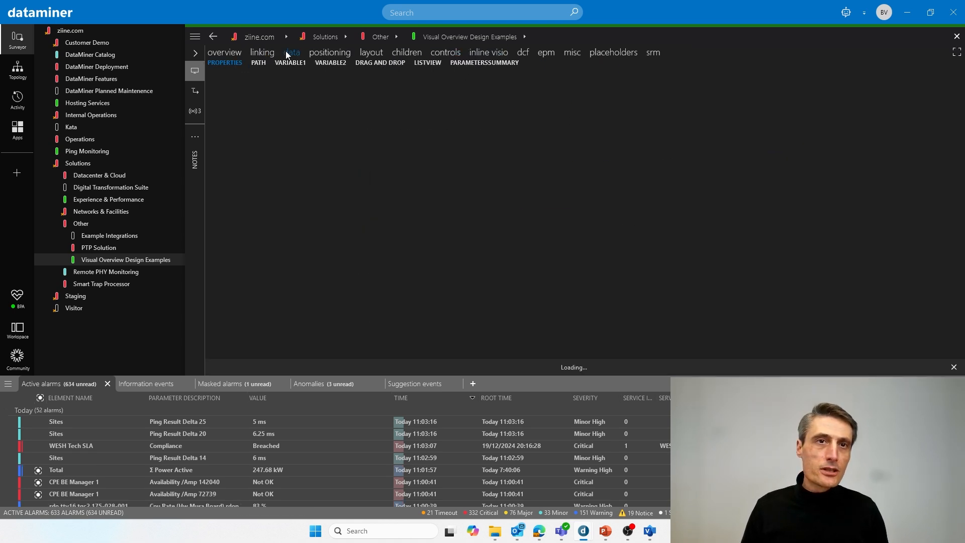
left_click(259, 63)
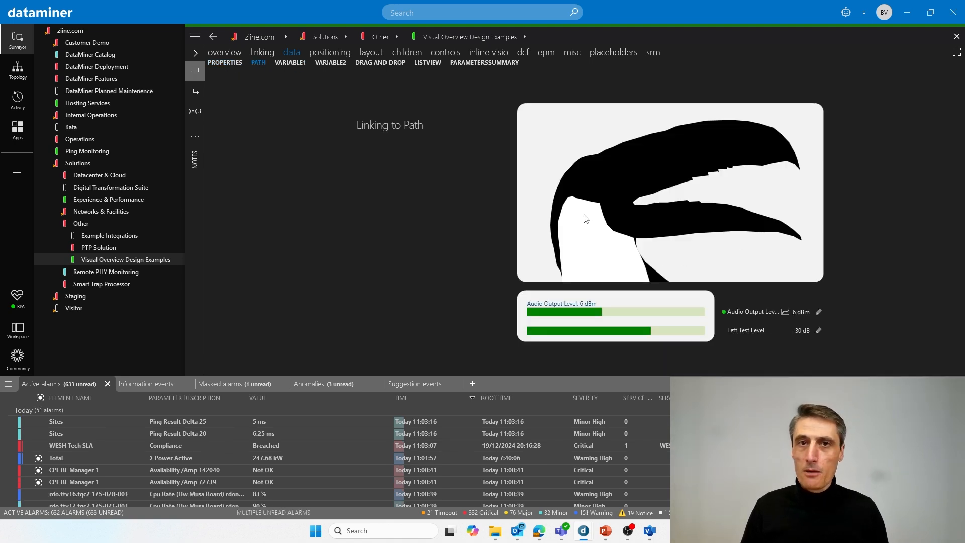
mouse_move(676, 233)
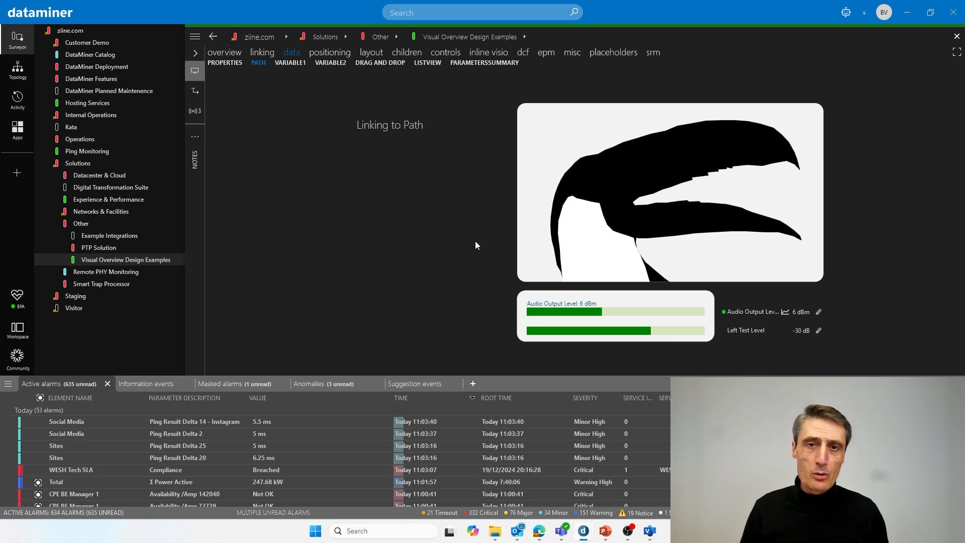
Step: Open the first session variable example and set its direction value to Right
left_click(288, 63)
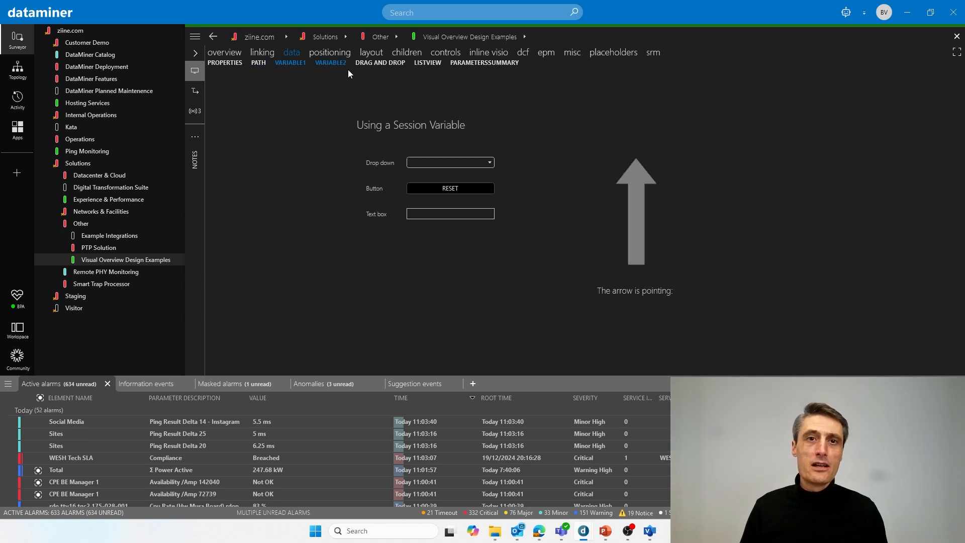
left_click(433, 167)
left_click(430, 188)
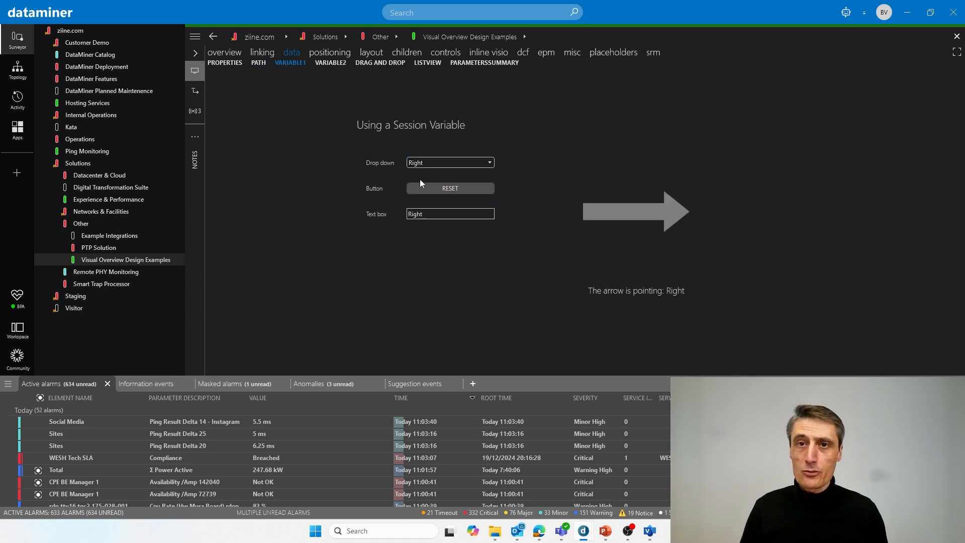
Step: Go through the second variable example to the drag and drop page and preview RC-IRD-MAIN-01 in the hover zone details panel
left_click(332, 63)
left_click(375, 62)
mouse_move(792, 129)
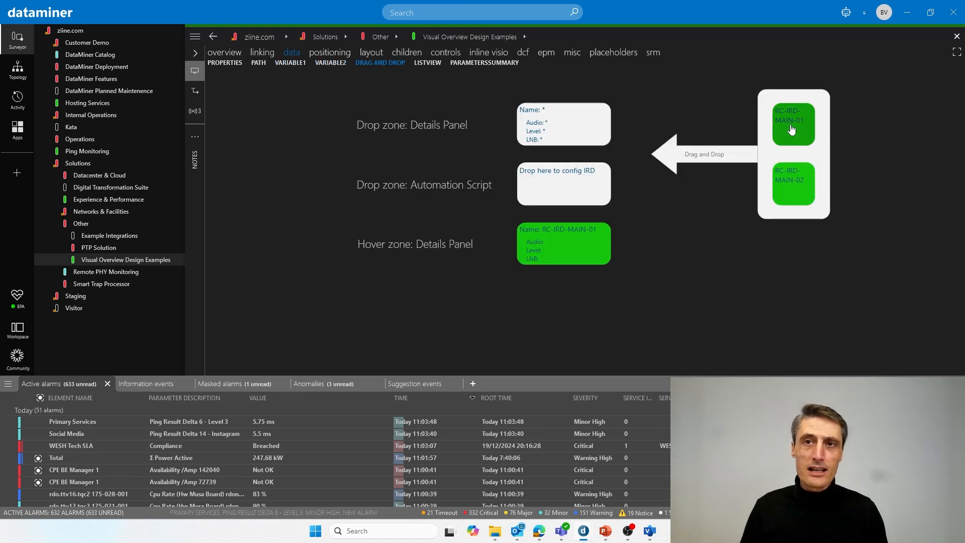
Step: Drop RC-IRD-MAIN-01 and then RC-IRD-MAIN-02 onto the details panel drop zone, and preview RC-IRD-MAIN-02 in the hover zone
left_click_drag(792, 130, 562, 119)
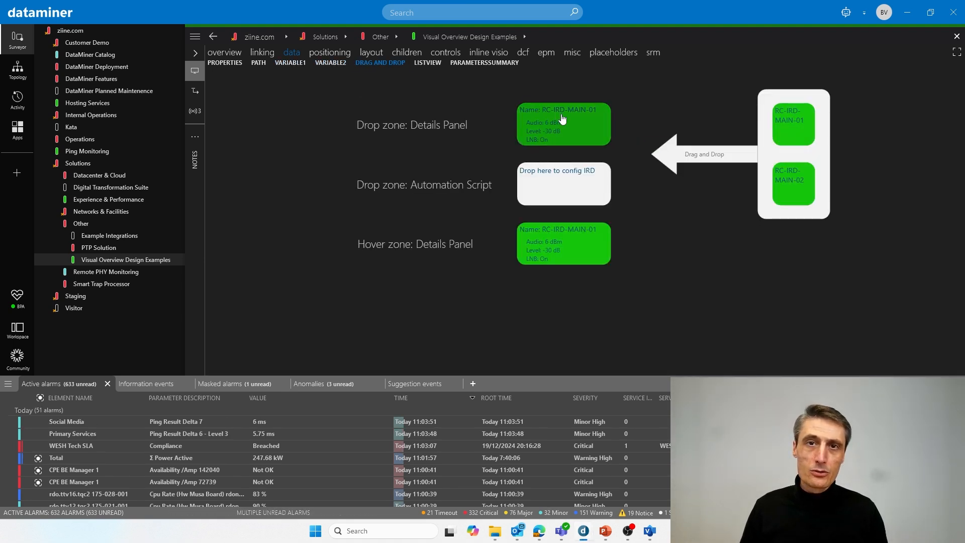
left_click_drag(794, 187, 564, 114)
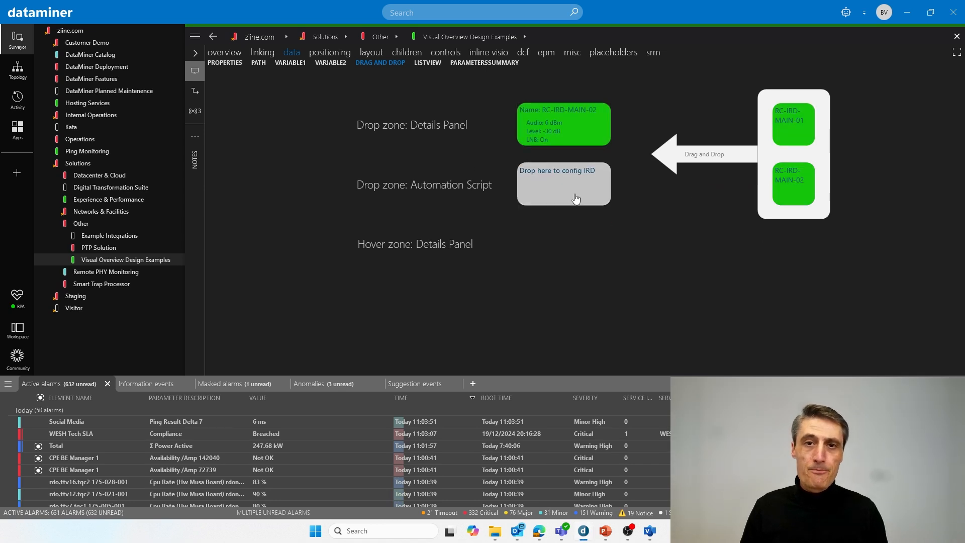
mouse_move(795, 176)
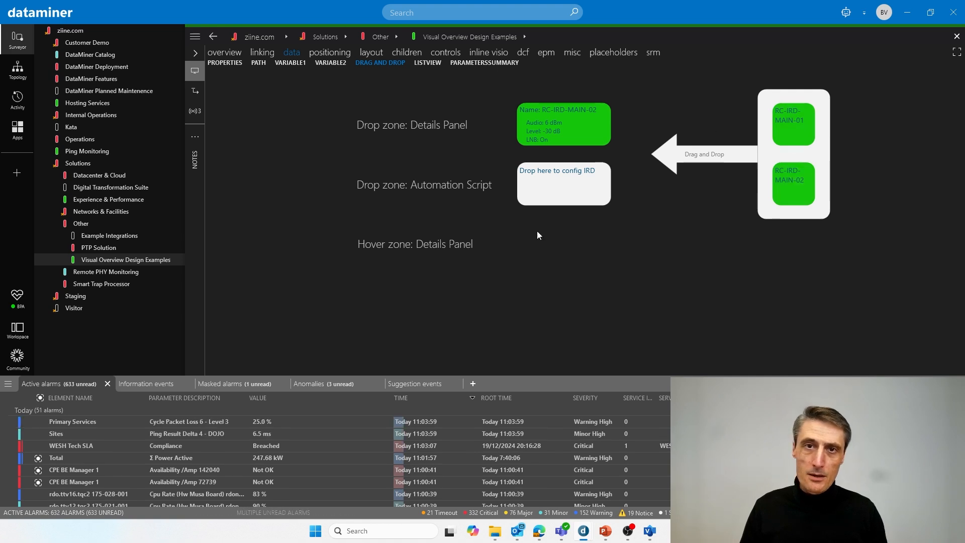
mouse_move(803, 128)
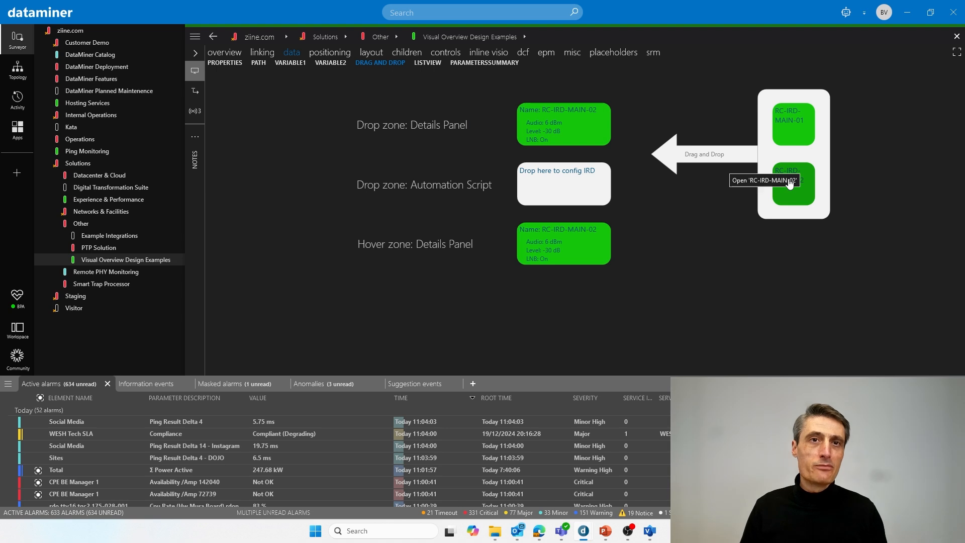
Step: View the shape docking example in positioning and the text style and no scaling examples in layout
left_click(331, 54)
left_click(254, 64)
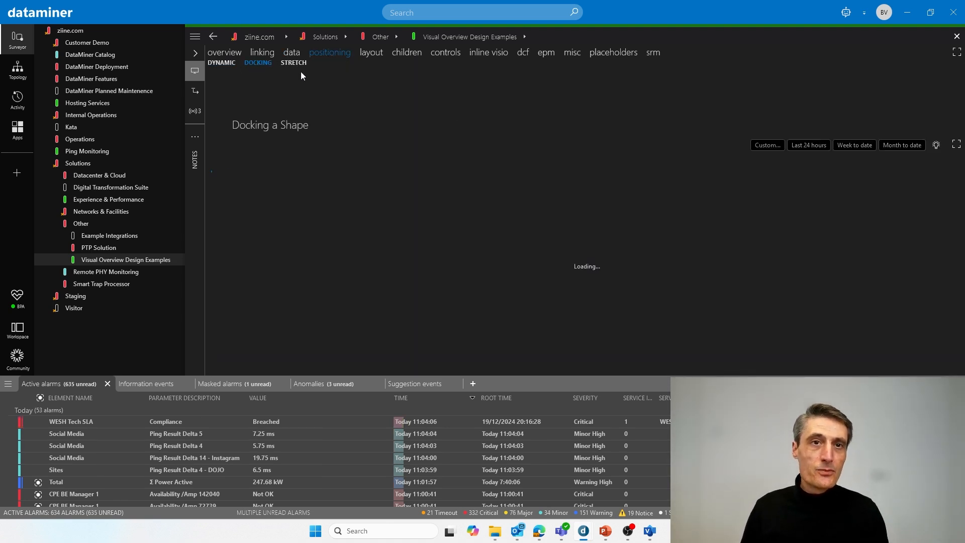
left_click(374, 54)
left_click(258, 63)
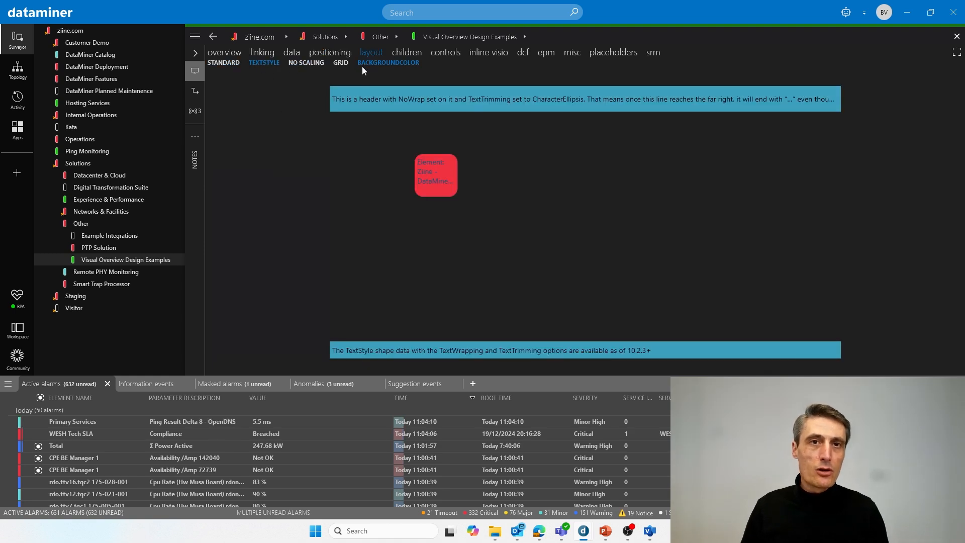
left_click(374, 63)
left_click(309, 65)
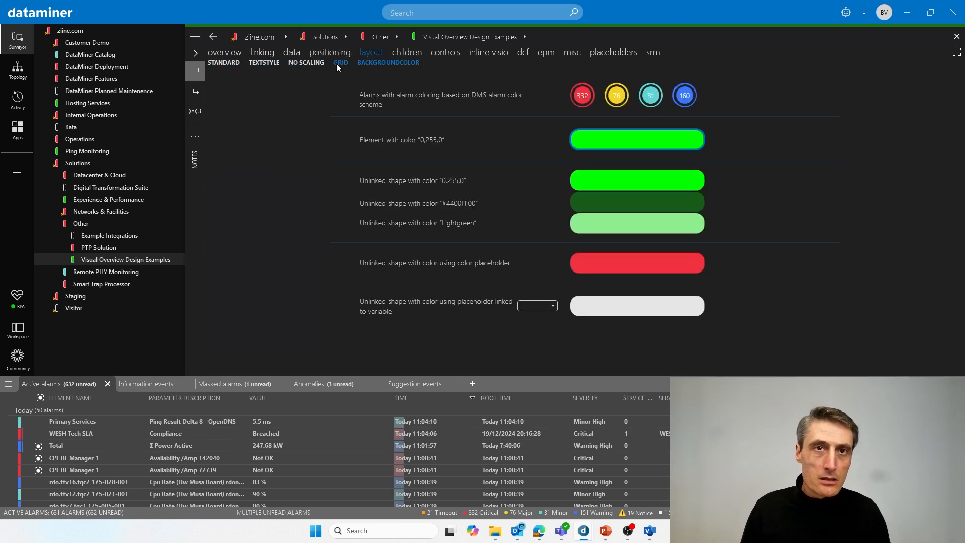
left_click(271, 65)
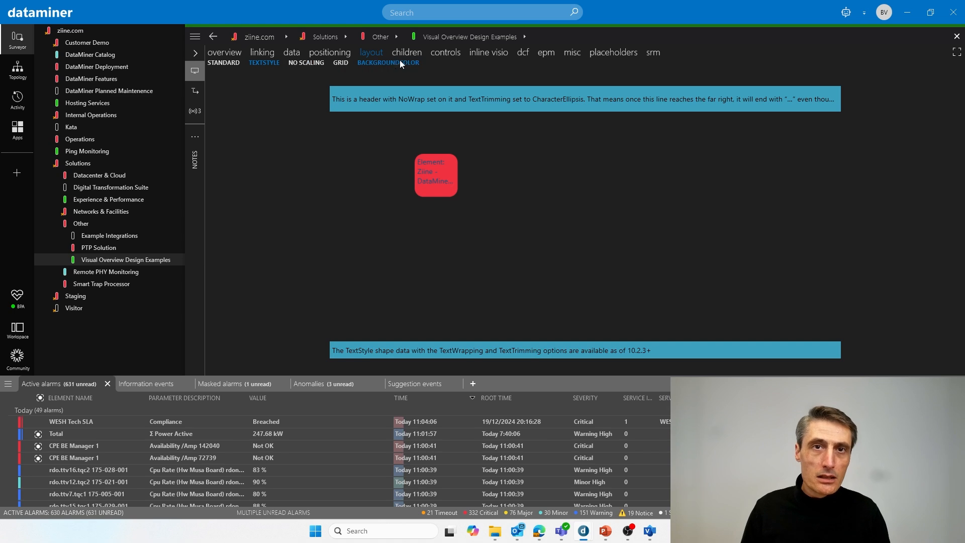
Step: View the shape stretching example in positioning and the no scaling and grid examples in layout
left_click(324, 55)
left_click(293, 64)
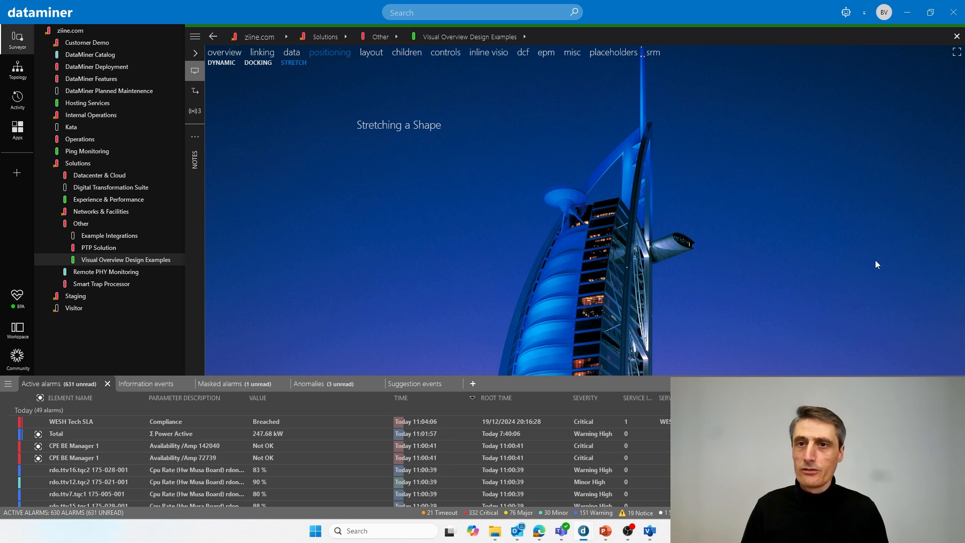
left_click(370, 54)
left_click(307, 65)
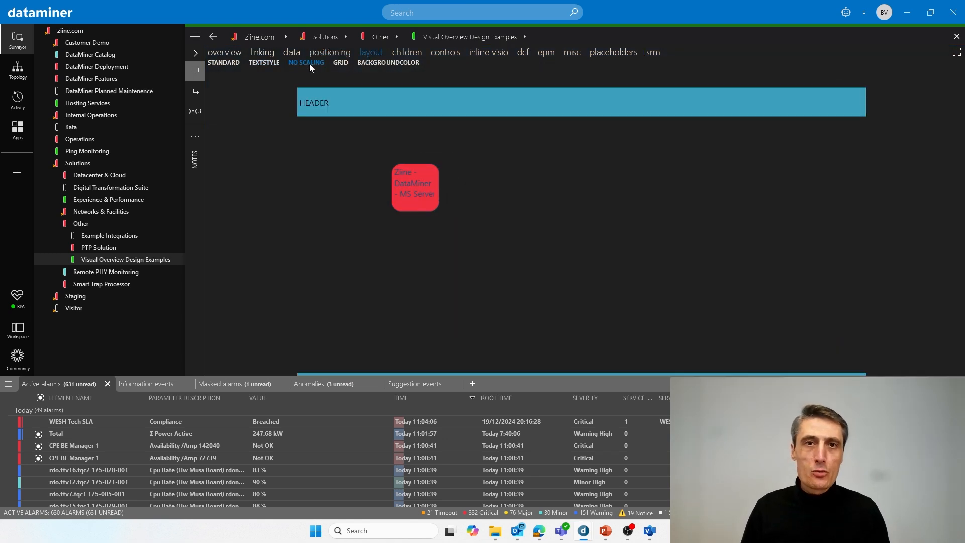
left_click(341, 63)
Step: Open the children examples and compare the Elements and Elements in Alarm pages
left_click(417, 54)
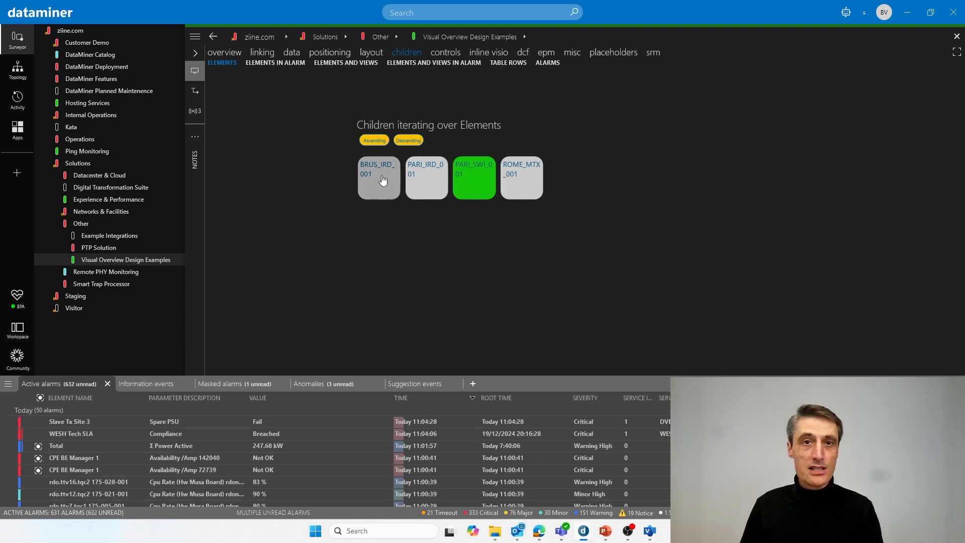
left_click(285, 65)
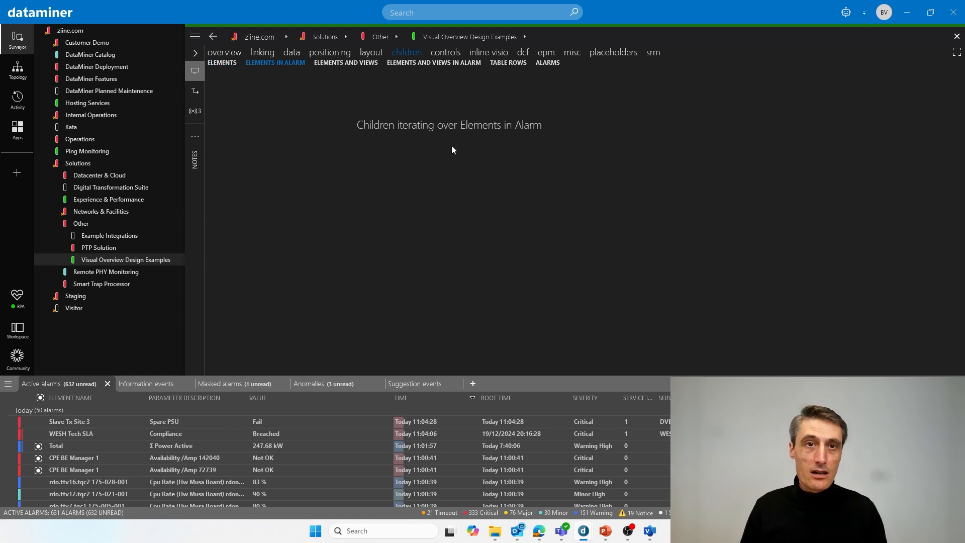
left_click(221, 62)
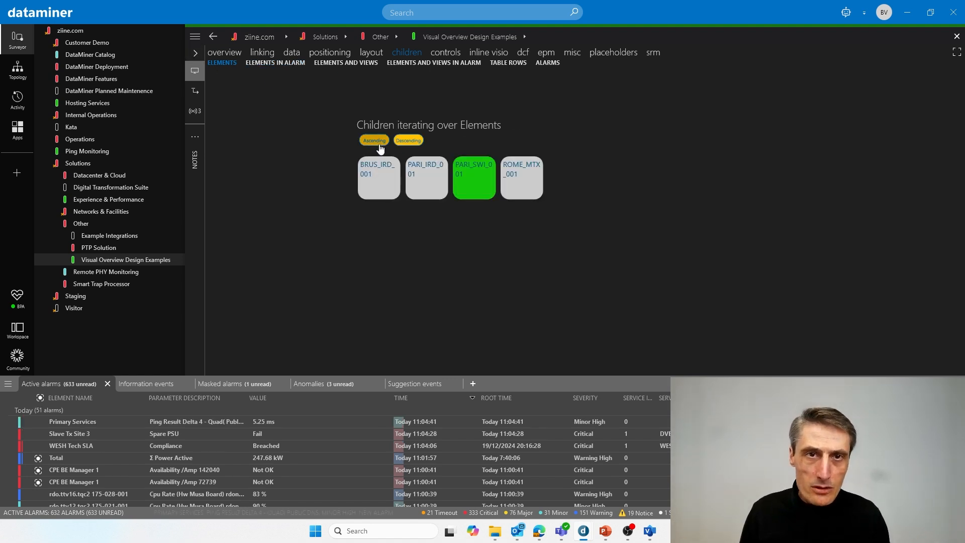
left_click(291, 64)
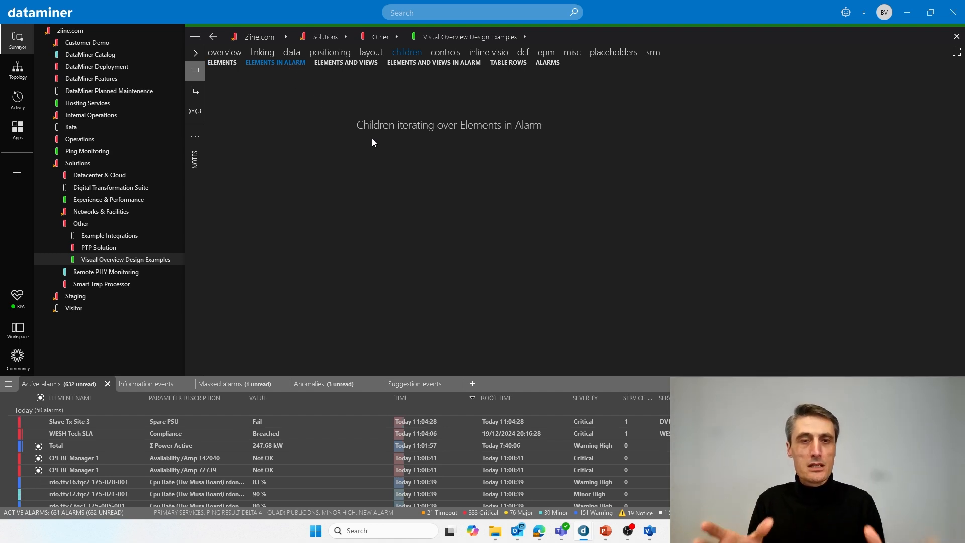
Step: Revisit the positioning and layout examples, and view the Elements and Views in Alarm page of the children examples
left_click(332, 53)
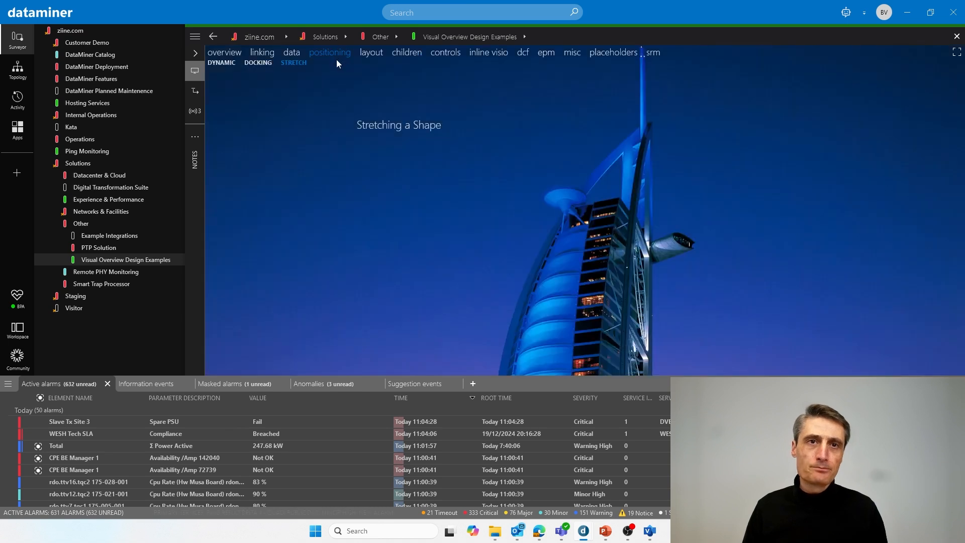
left_click(374, 54)
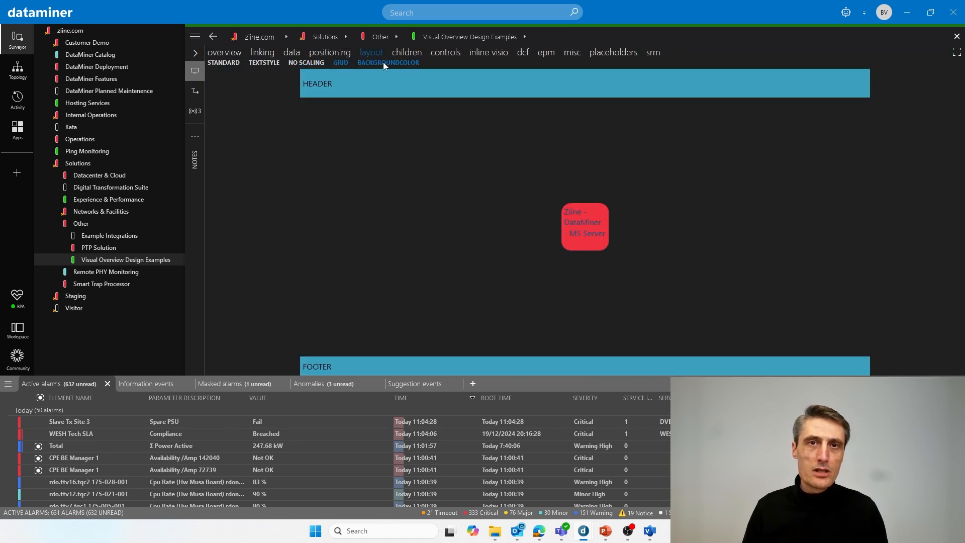
left_click(408, 54)
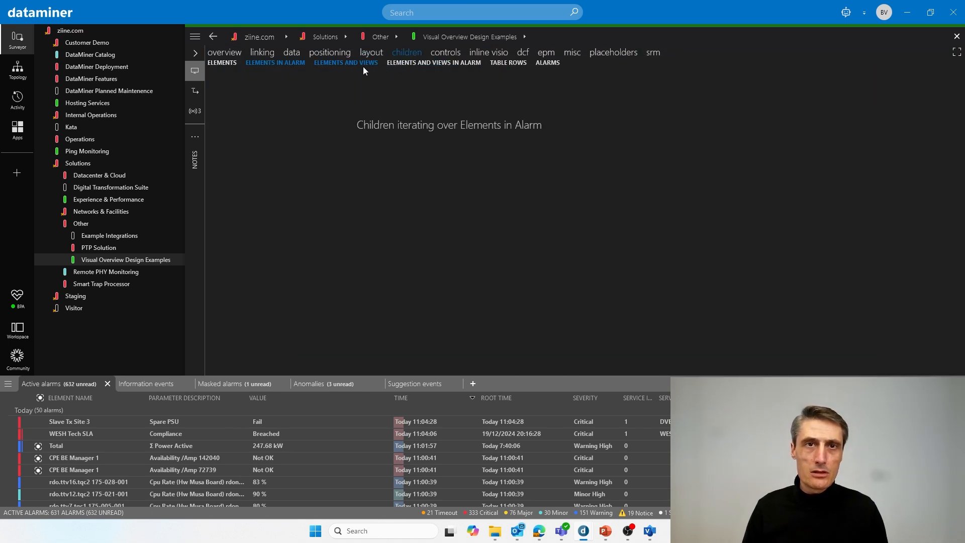
left_click(403, 62)
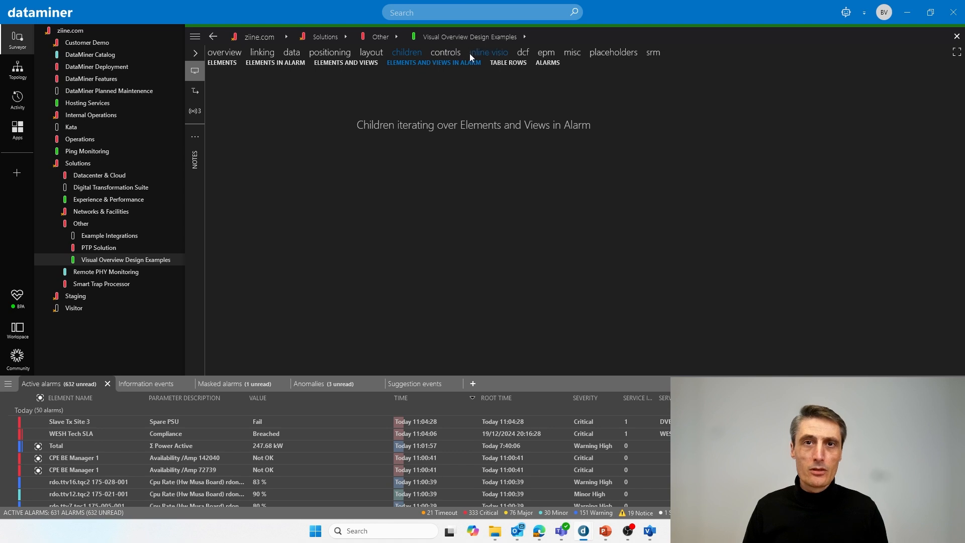
Step: Open the controls examples and view the parameter, trend chart, stacked chart and custom control pages
left_click(457, 54)
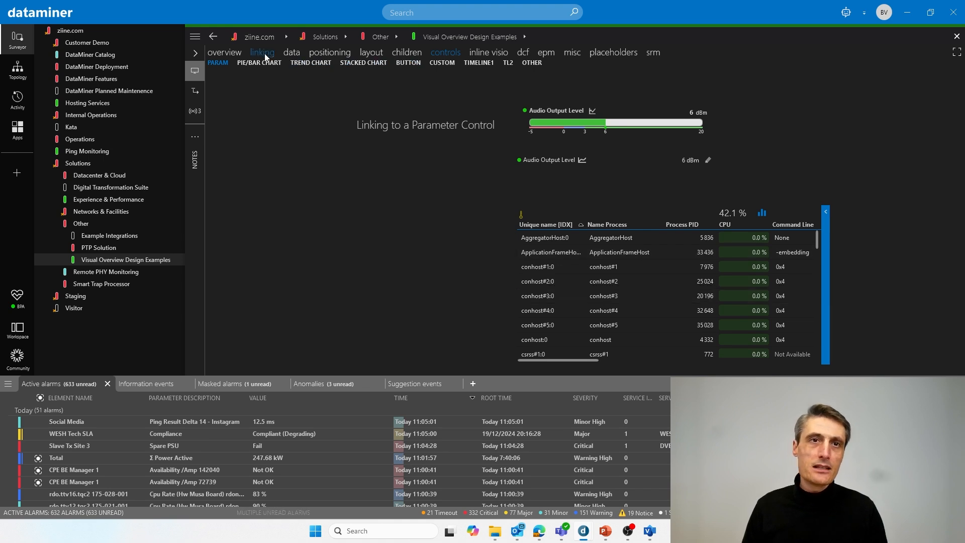
left_click(307, 64)
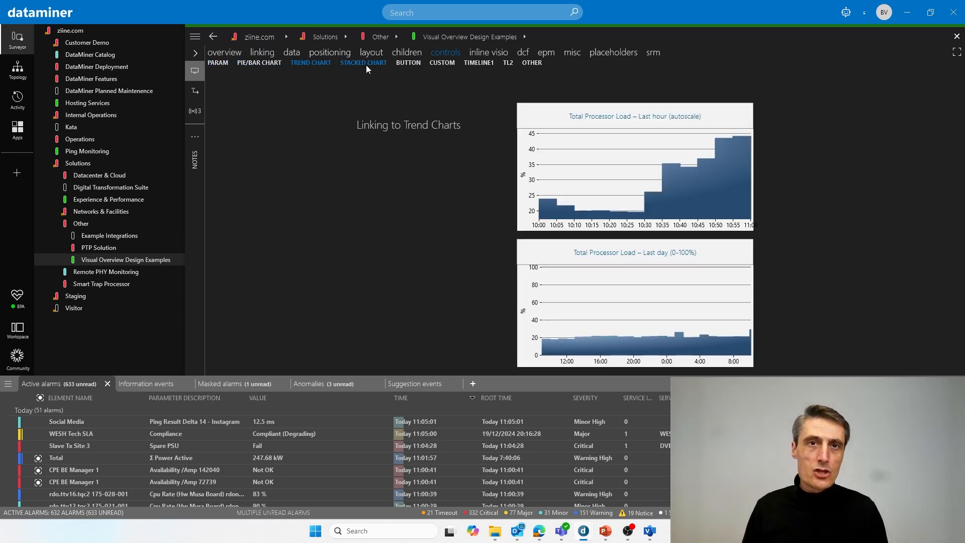
left_click(372, 64)
left_click(443, 64)
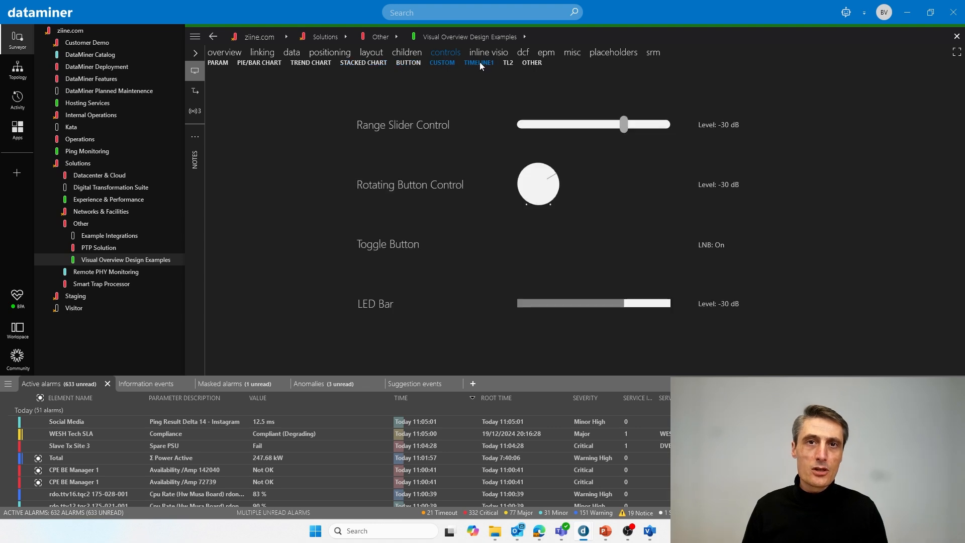
Step: On the custom controls page, turn the rotating button to a level of -69 dB and move the range slider slightly near -30
left_click(479, 62)
left_click(443, 63)
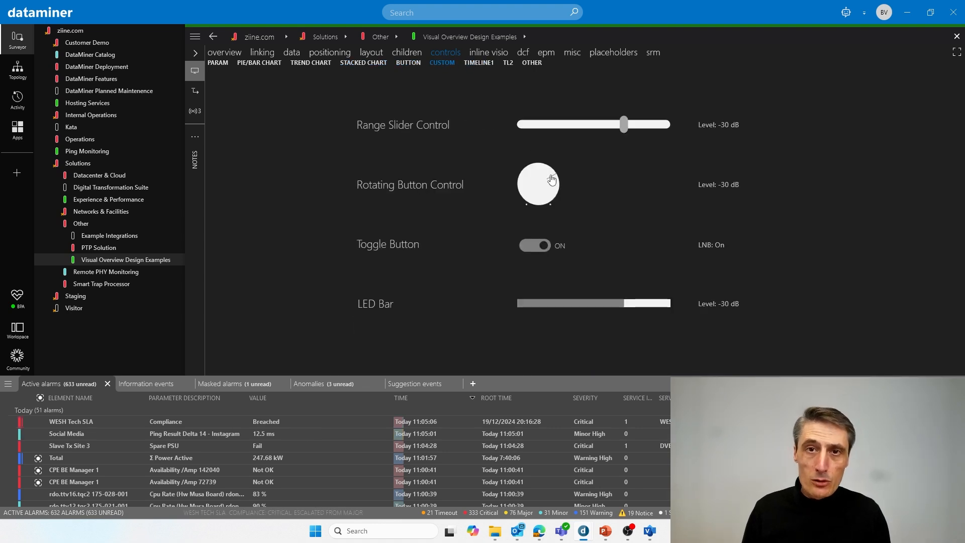
left_click_drag(552, 176, 465, 151)
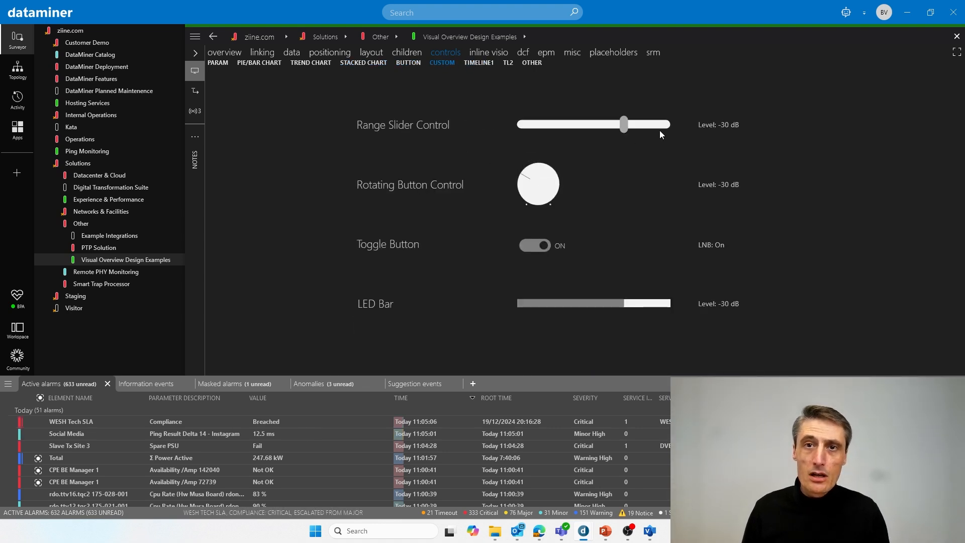
mouse_move(623, 125)
left_mouse_down()
mouse_move(548, 126)
mouse_move(622, 125)
left_mouse_up()
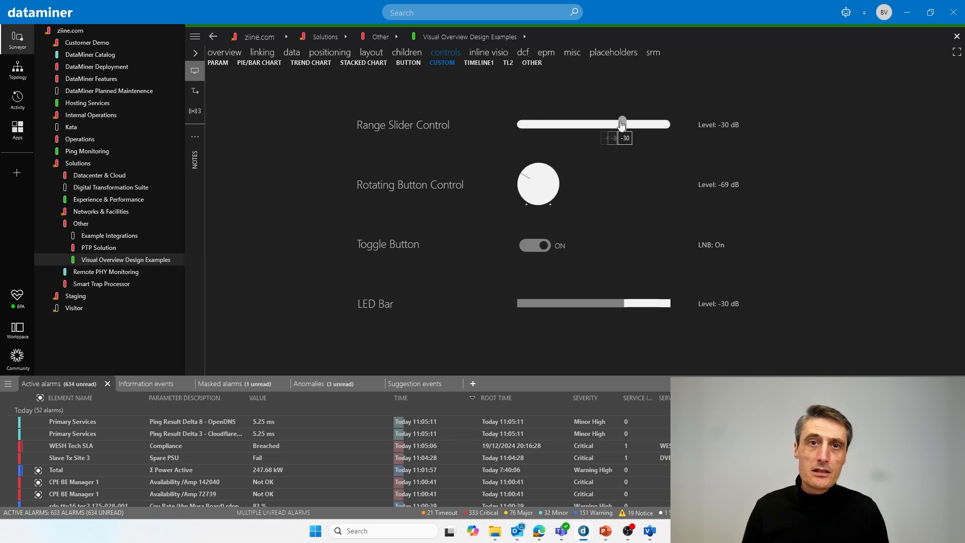
Step: View the embedded alarm timeline, the inline Visio of another object, the basic DCF example and the EPM page
left_click(480, 63)
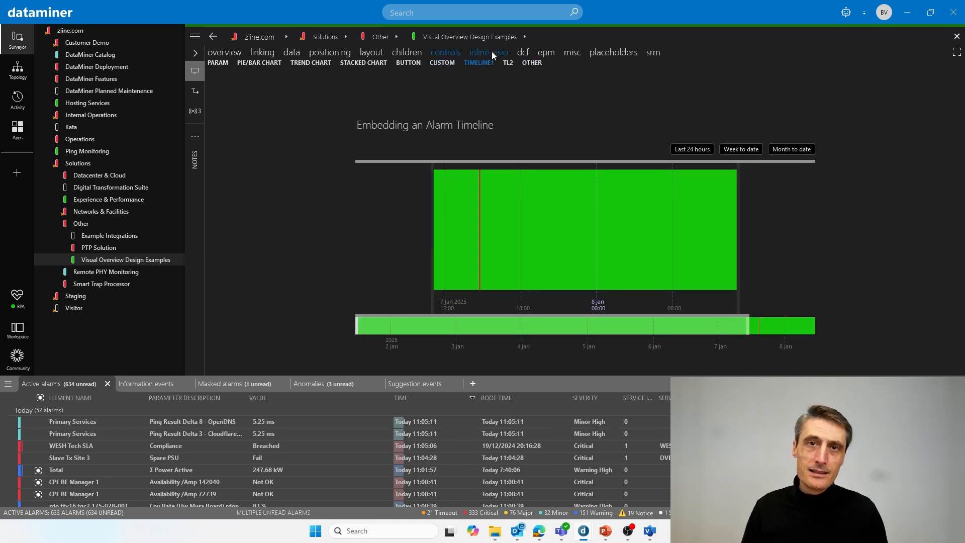
left_click(491, 51)
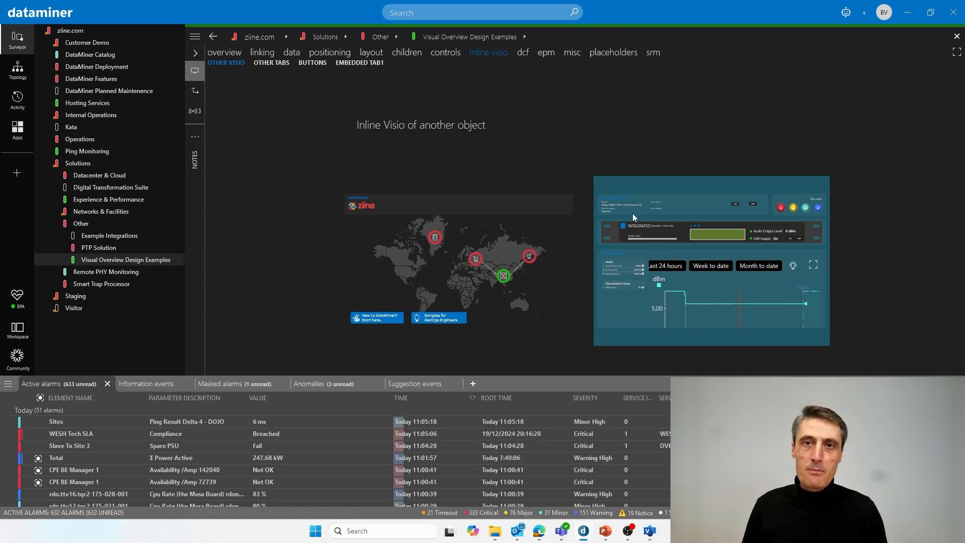
left_click(525, 56)
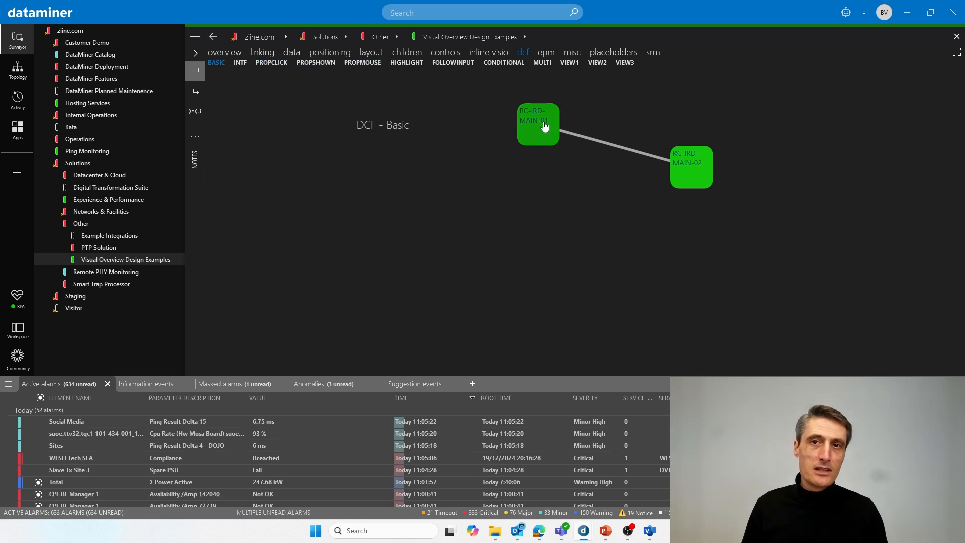
left_click(546, 54)
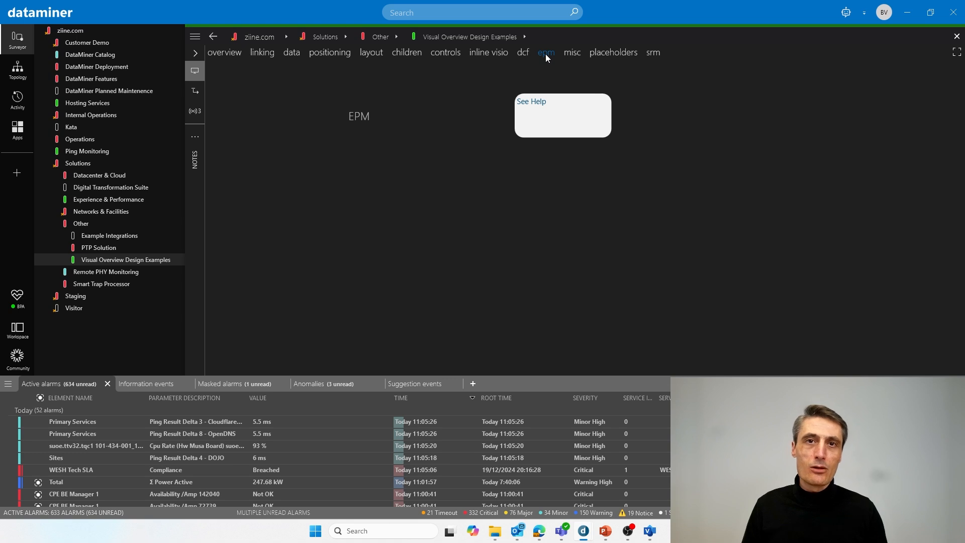
Step: Open the miscellaneous conditional highlighting example and set its class variable to Silver
left_click(581, 55)
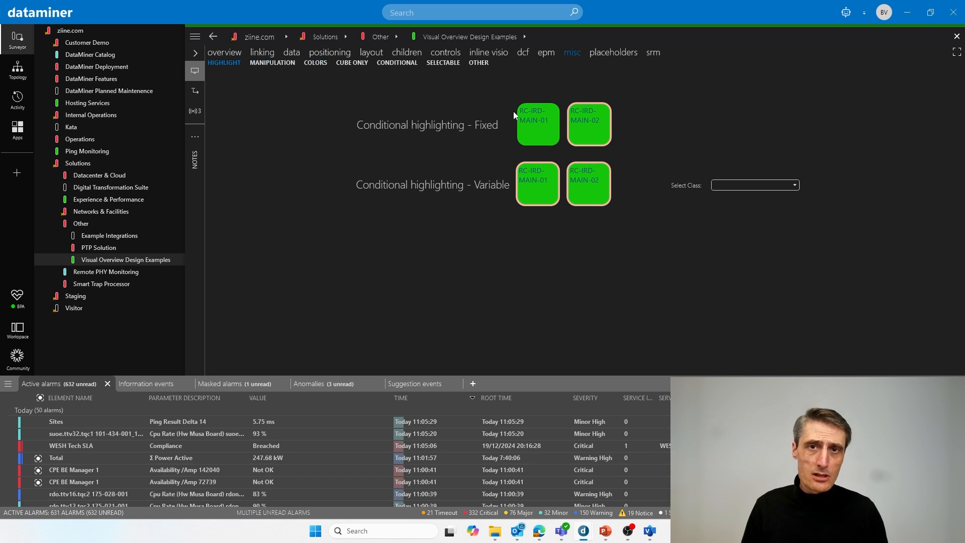
left_click(768, 189)
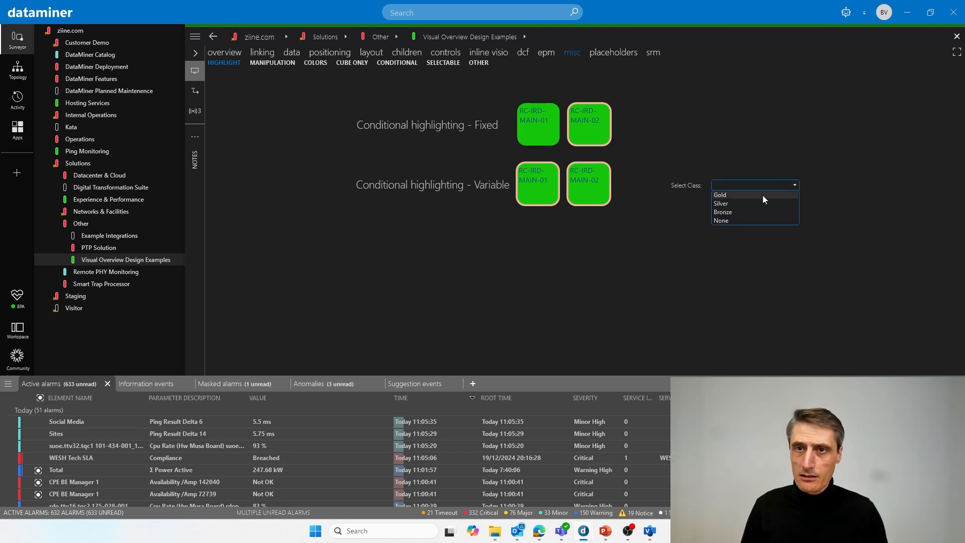
left_click(745, 201)
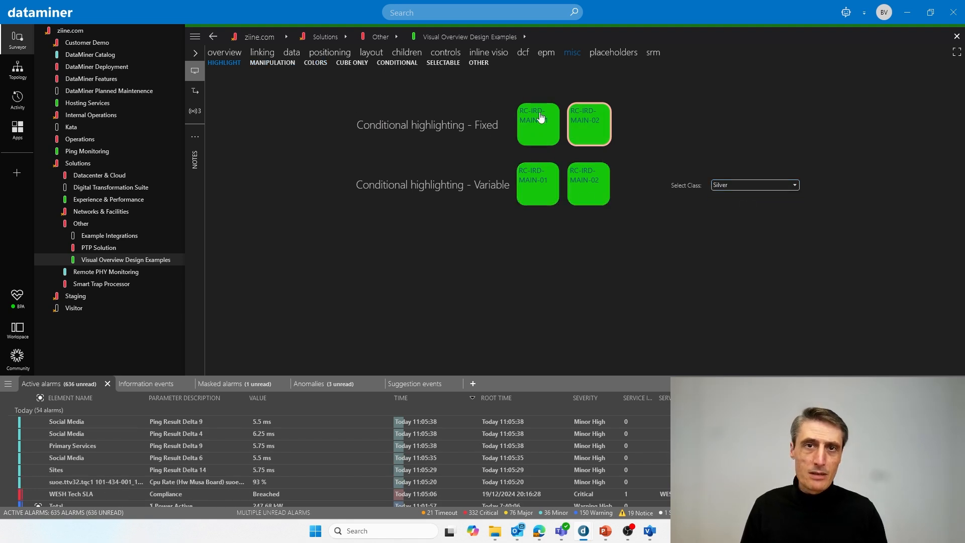
Step: Go through the miscellaneous background coloring, Cube only, conditional, selectable and other example pages
left_click(314, 63)
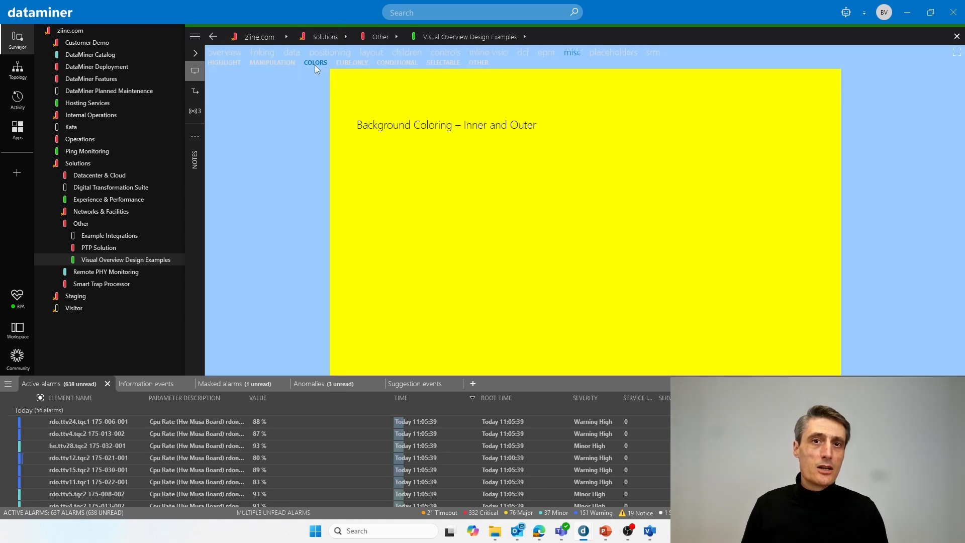
left_click(360, 63)
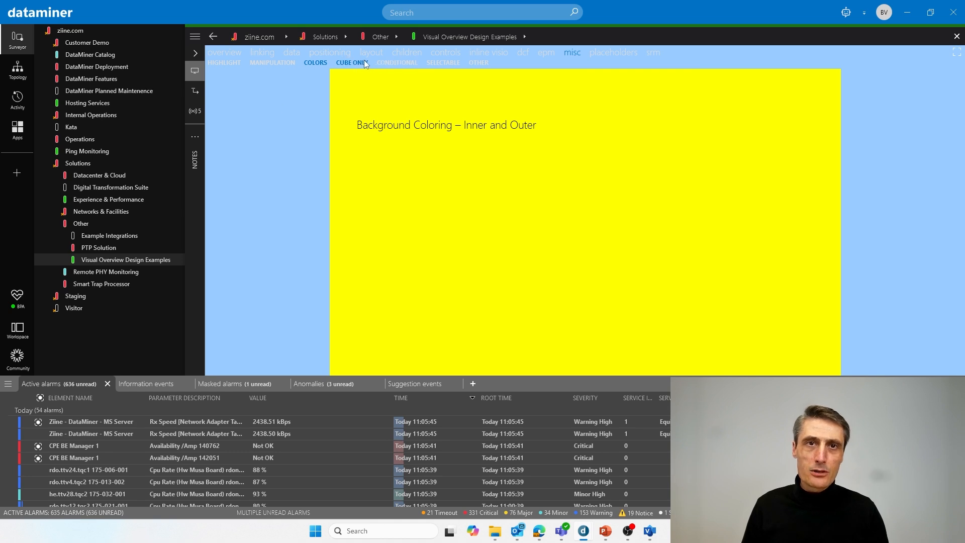
left_click(399, 64)
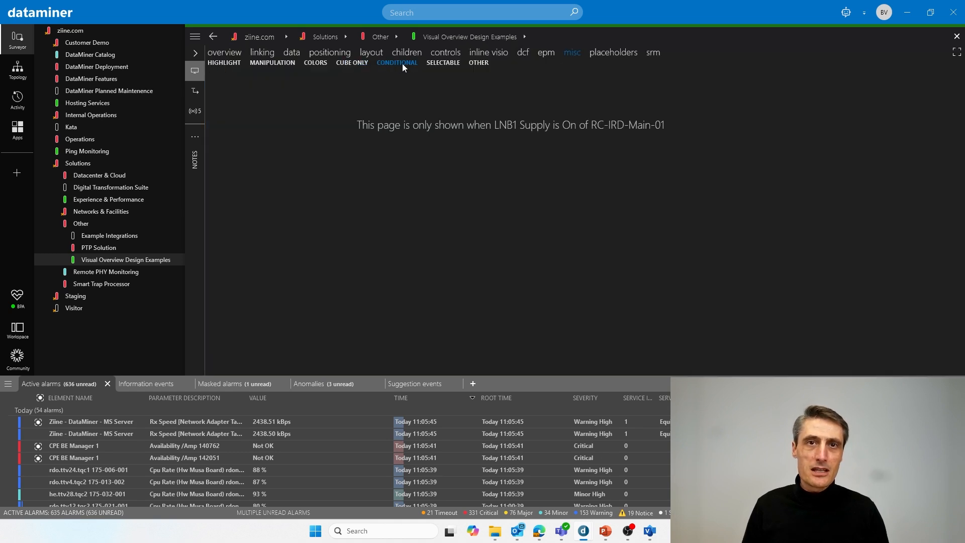
left_click(445, 64)
left_click(479, 64)
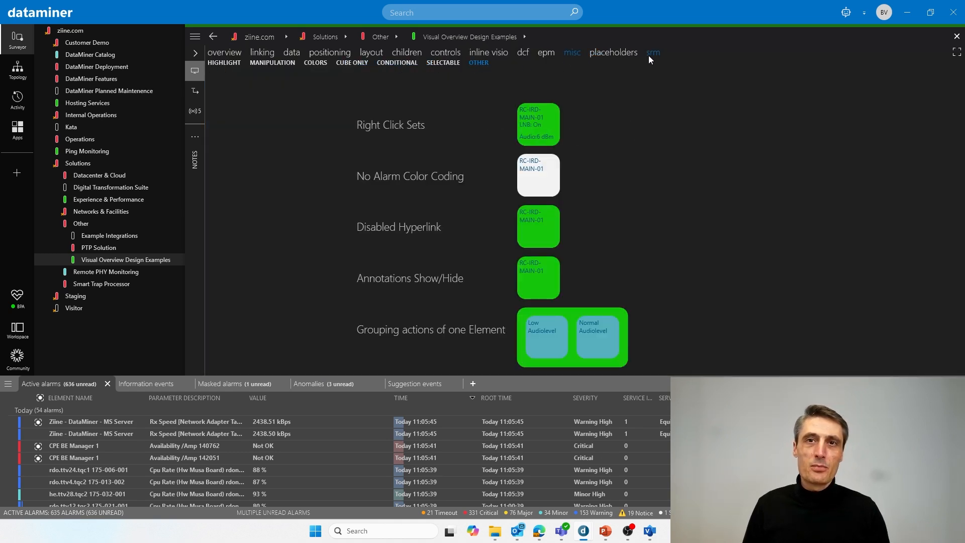
Step: View the placeholders and SRM example pages, and return to the overview page of the design examples
left_click(634, 56)
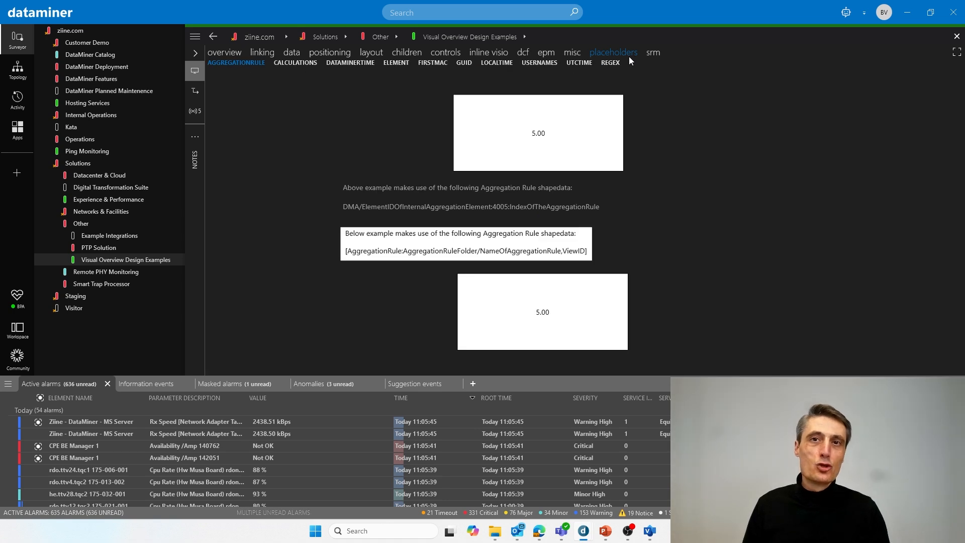
left_click(649, 54)
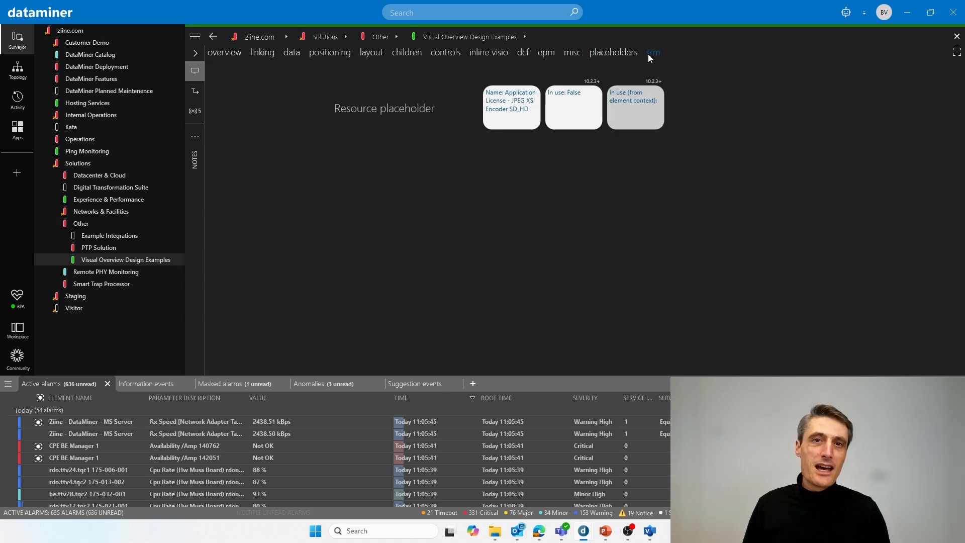
left_click(224, 53)
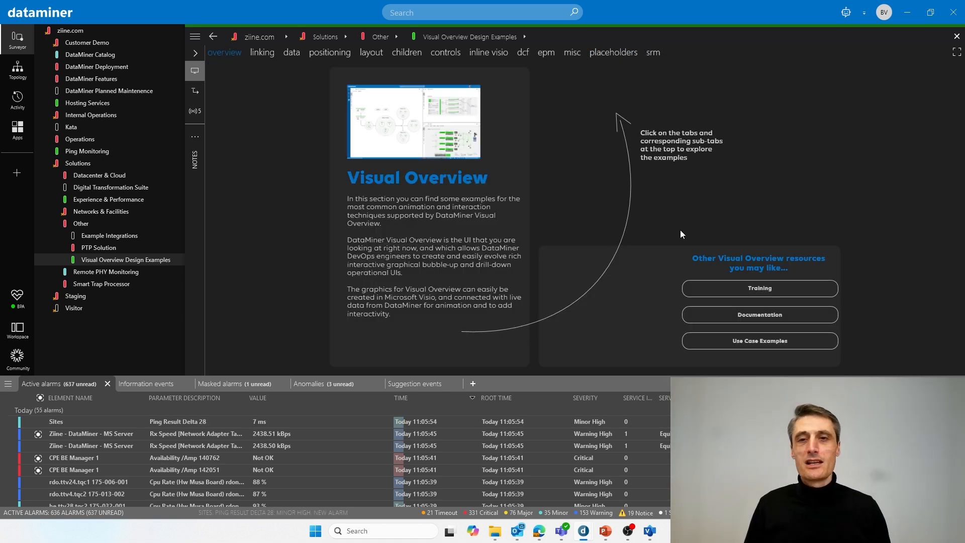
Step: In the browser documentation, collapse the 'Linking shapes to DataMiner items' topics and highlight the alarm page's note referring to the Ziine example
left_click(539, 531)
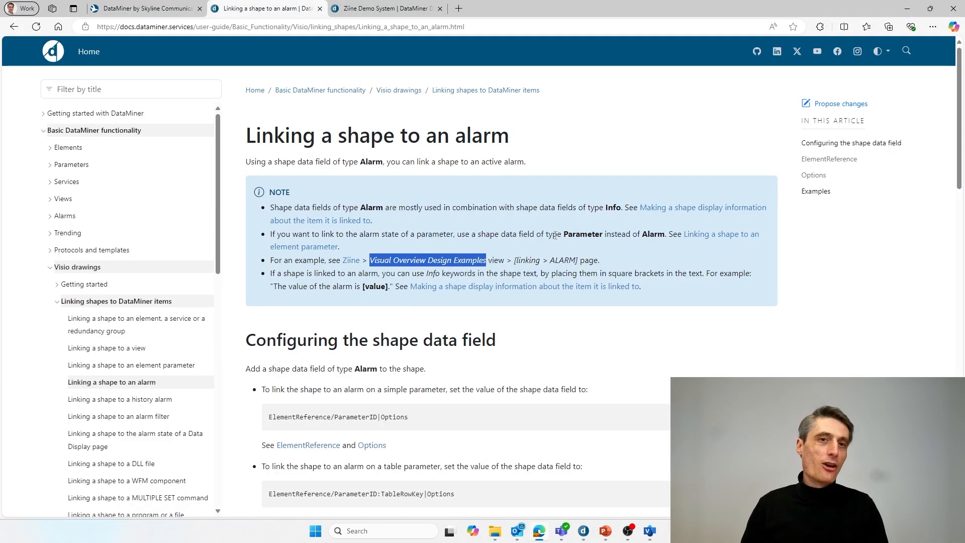
left_click(60, 307)
left_click(57, 302)
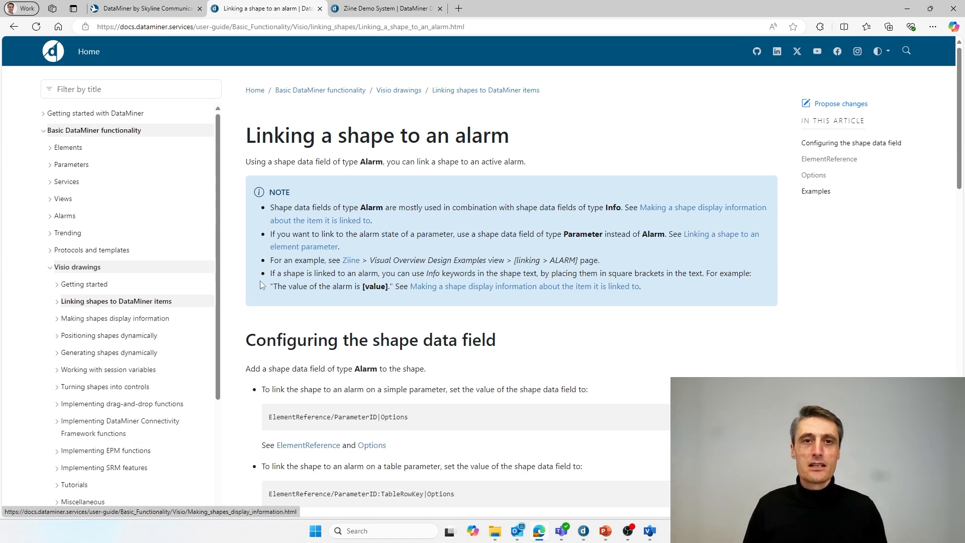
left_click_drag(272, 262, 602, 264)
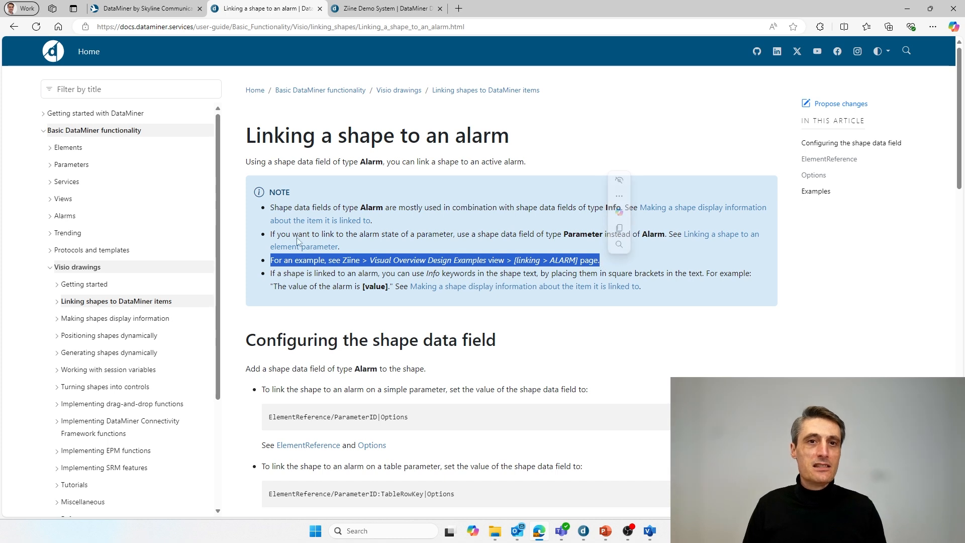